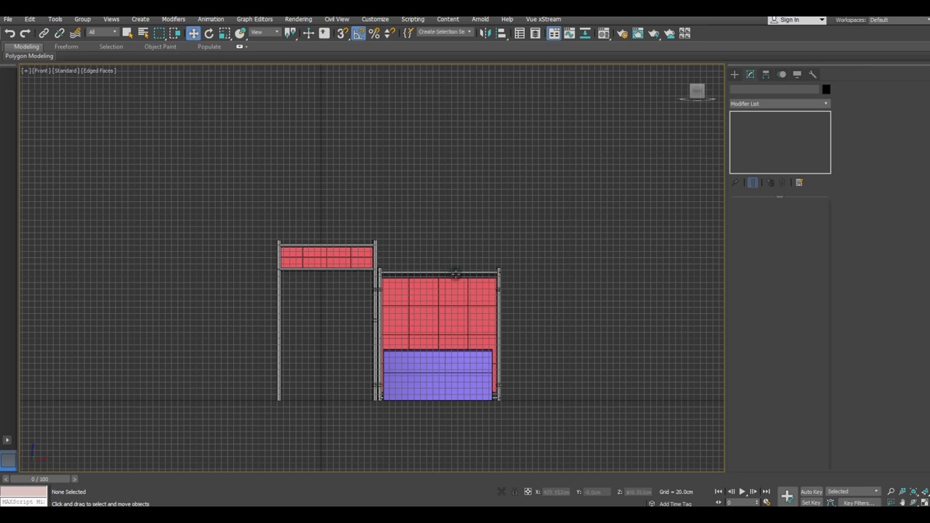
Draw a straight Line in the Front view from the left post to the right post.
{"action": "scroll", "coordinate": [455, 274], "scroll_direction": "up", "scroll_amount": 5}
{"action": "left_click", "coordinate": [733, 74]}
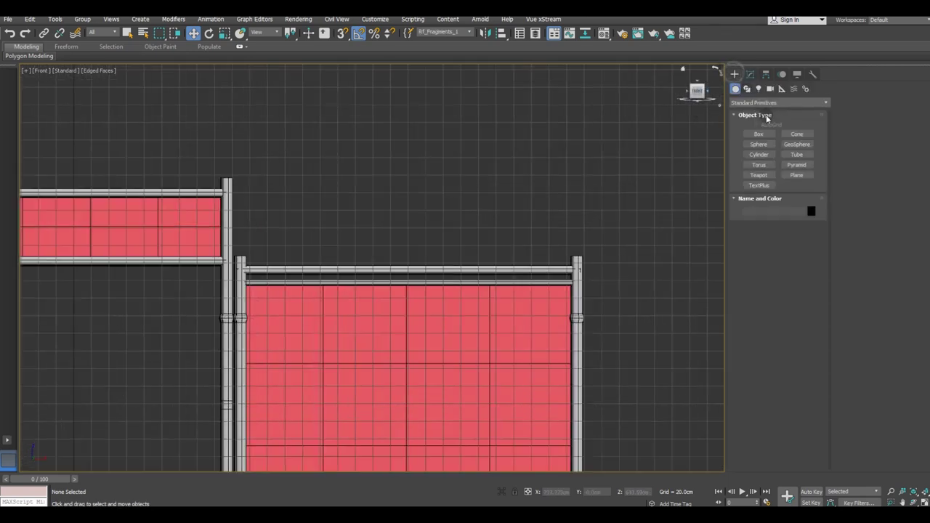
{"action": "left_click", "coordinate": [746, 89]}
{"action": "left_click", "coordinate": [759, 142]}
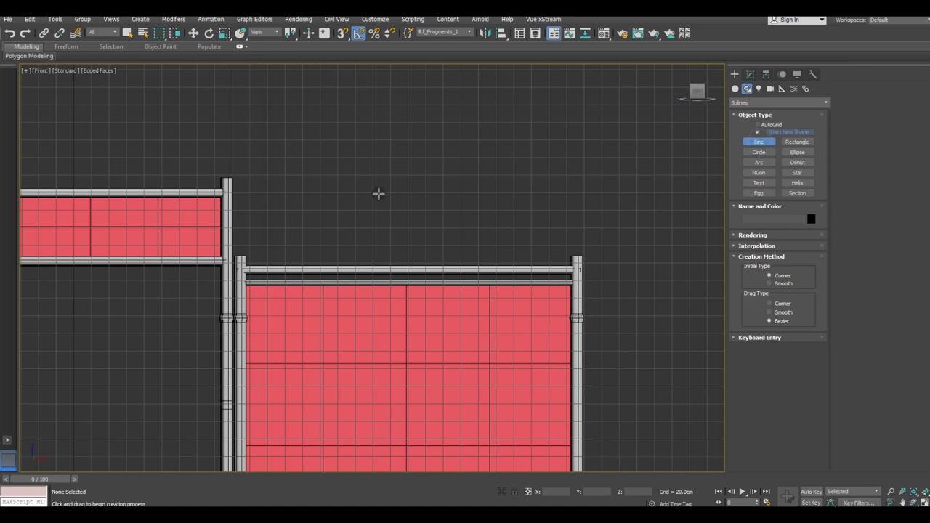
{"action": "left_click", "coordinate": [228, 241]}
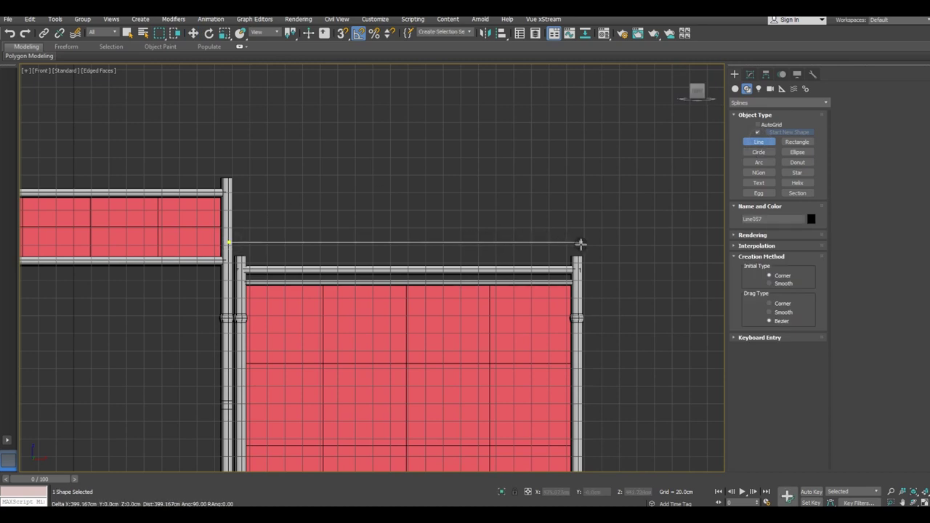
{"action": "left_click", "coordinate": [576, 242]}
{"action": "right_click", "coordinate": [500, 194]}
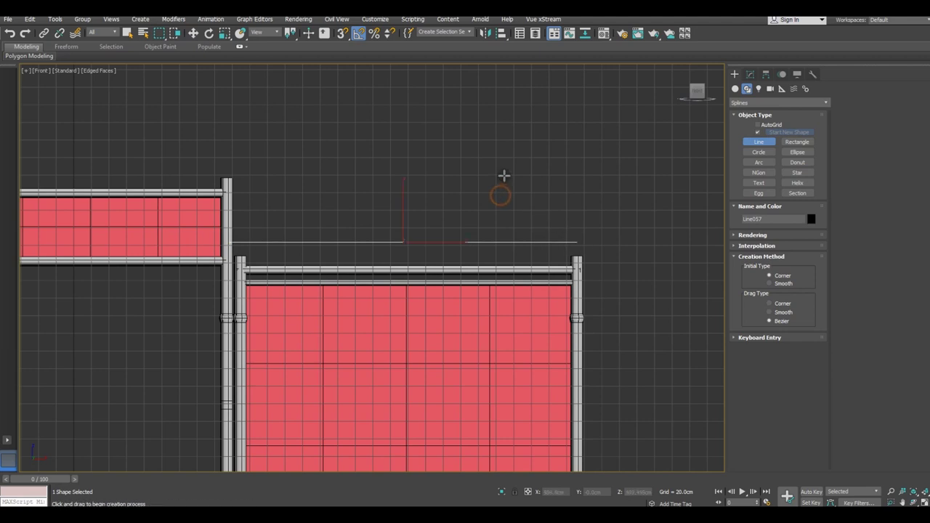
{"action": "right_click", "coordinate": [505, 178]}
In Perspective view, raise the new line above the lower railing's top rail.
{"action": "key", "text": "p"}
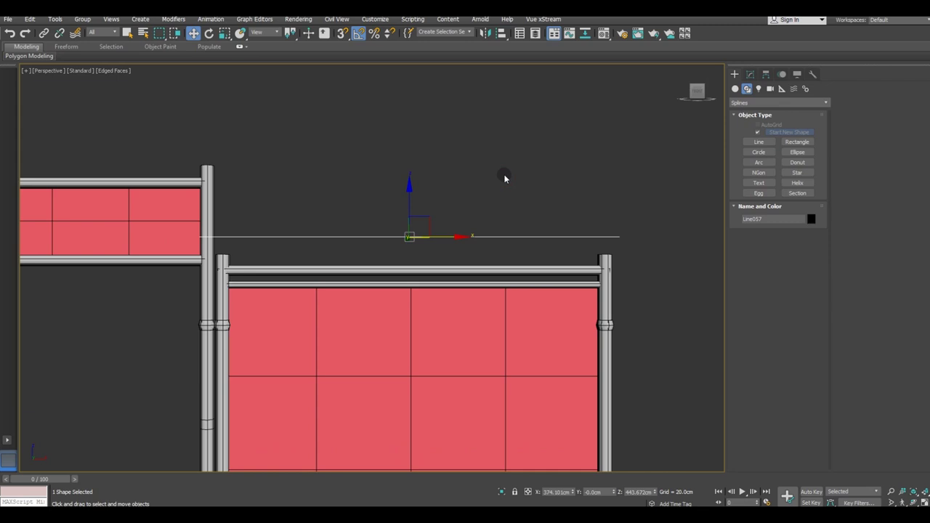
{"action": "middle_click_drag", "start_coordinate": [544, 245], "coordinate": [475, 295], "text": "alt"}
{"action": "left_click_drag", "start_coordinate": [444, 213], "coordinate": [478, 189]}
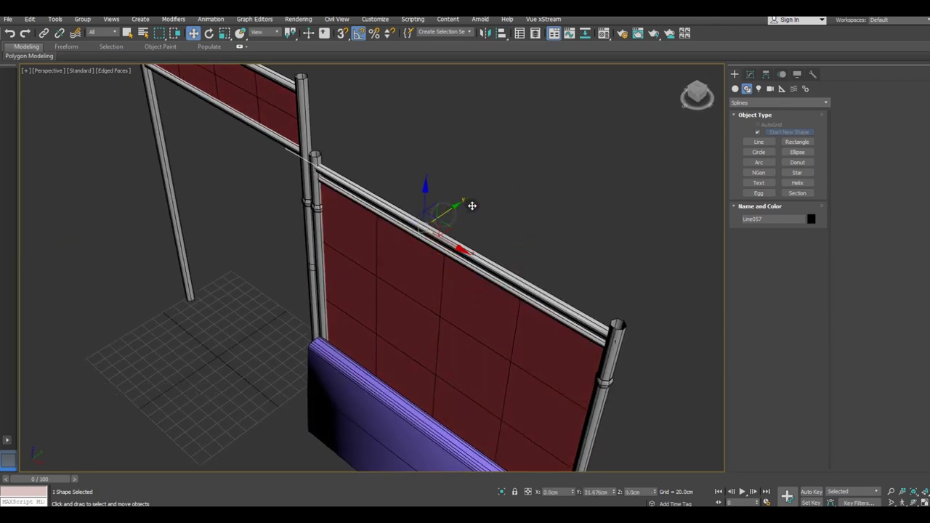
Enable the line's rendering in both renderer and viewport so it shows as a tube.
{"action": "left_click", "coordinate": [750, 74]}
{"action": "left_click", "coordinate": [752, 205]}
{"action": "left_click", "coordinate": [768, 216]}
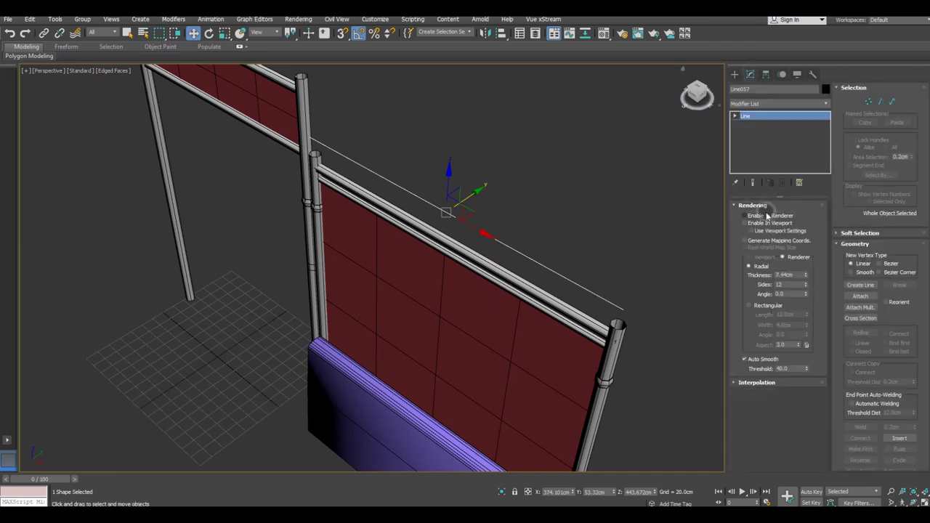
{"action": "left_click", "coordinate": [769, 223]}
{"action": "left_click_drag", "start_coordinate": [805, 275], "coordinate": [805, 289]}
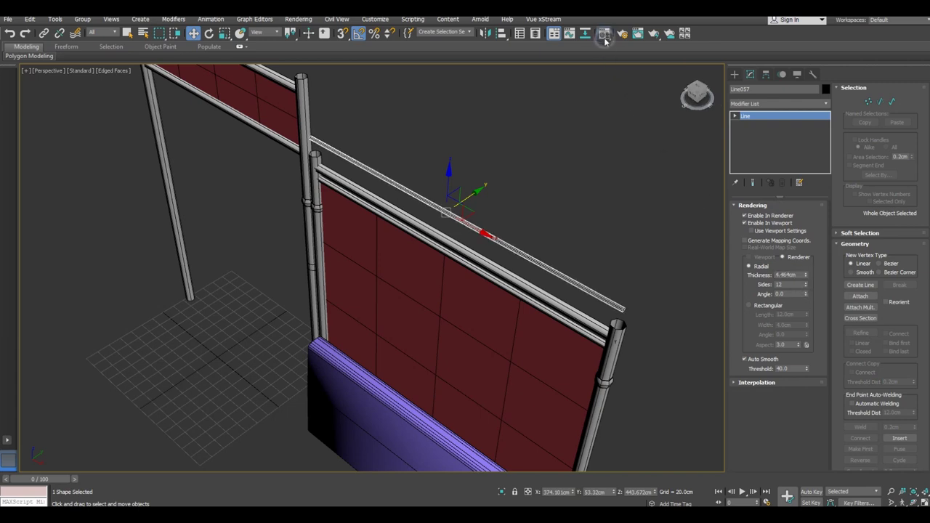
Slide the rail along its length and thin the tube to 2.589 cm thickness.
{"action": "left_click", "coordinate": [605, 38]}
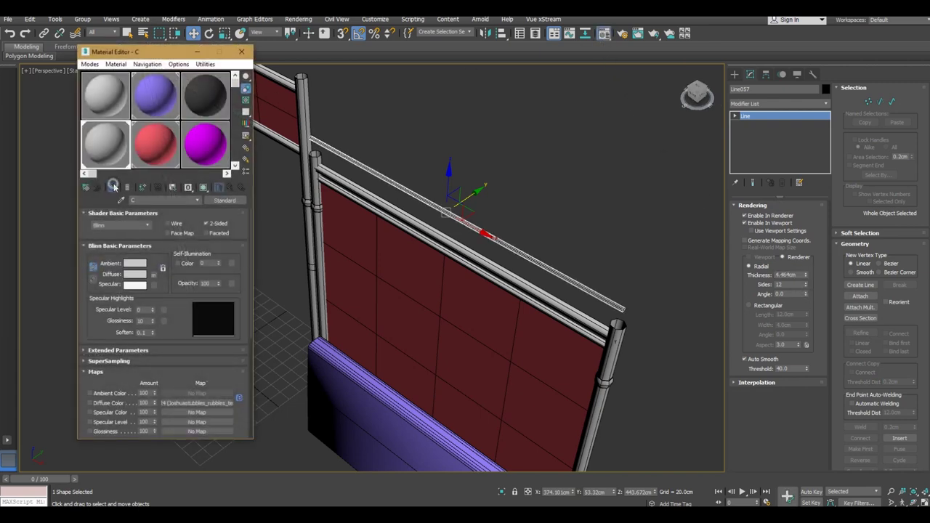
{"action": "left_click", "coordinate": [241, 51]}
{"action": "mouse_move", "coordinate": [266, 170]}
{"action": "middle_mouse_down", "text": "alt"}
{"action": "mouse_move", "coordinate": [316, 172]}
{"action": "mouse_move", "coordinate": [390, 143]}
{"action": "mouse_move", "coordinate": [384, 152]}
{"action": "middle_mouse_up", "text": "alt"}
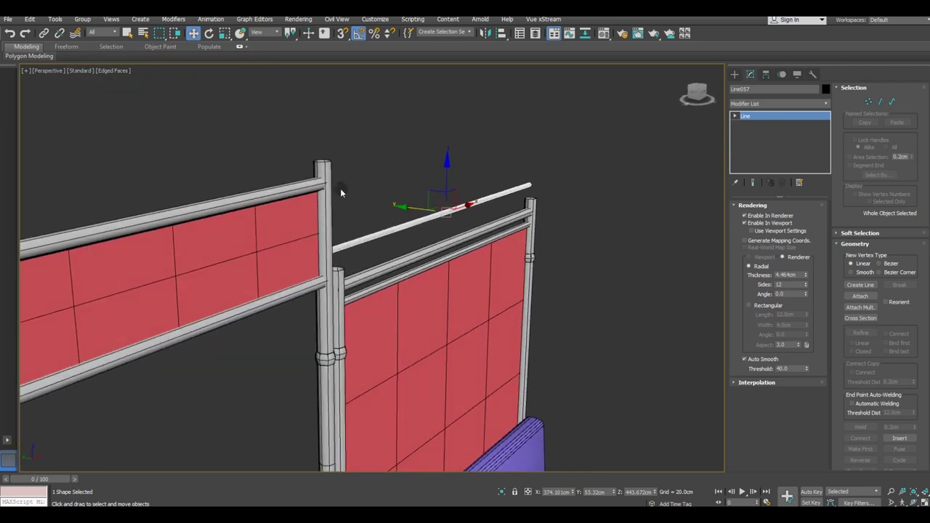
{"action": "scroll", "coordinate": [338, 247], "scroll_direction": "up", "scroll_amount": 5}
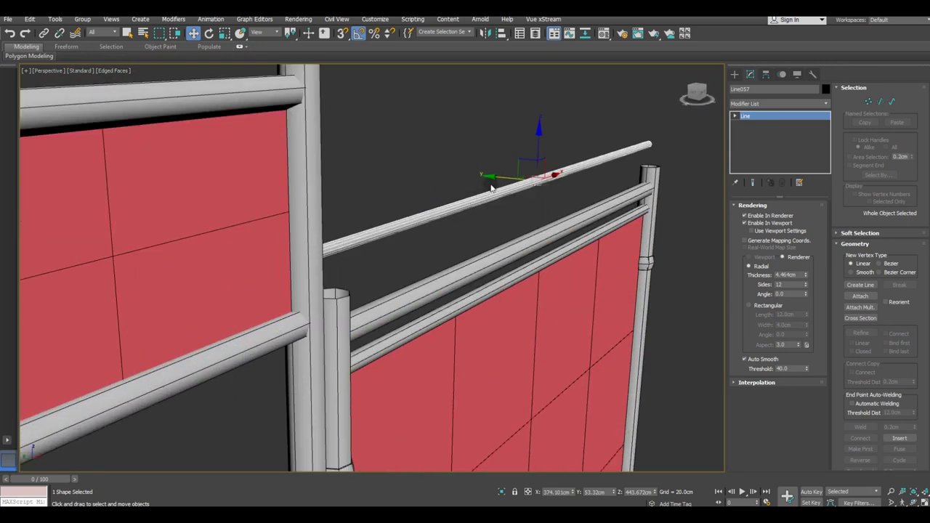
{"action": "left_click_drag", "start_coordinate": [500, 179], "coordinate": [510, 181]}
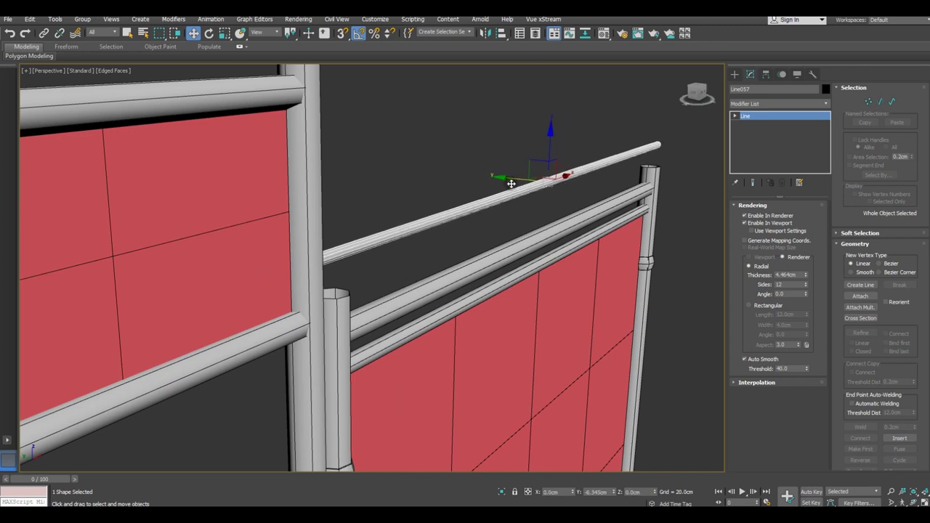
{"action": "left_click_drag", "start_coordinate": [805, 275], "coordinate": [812, 297]}
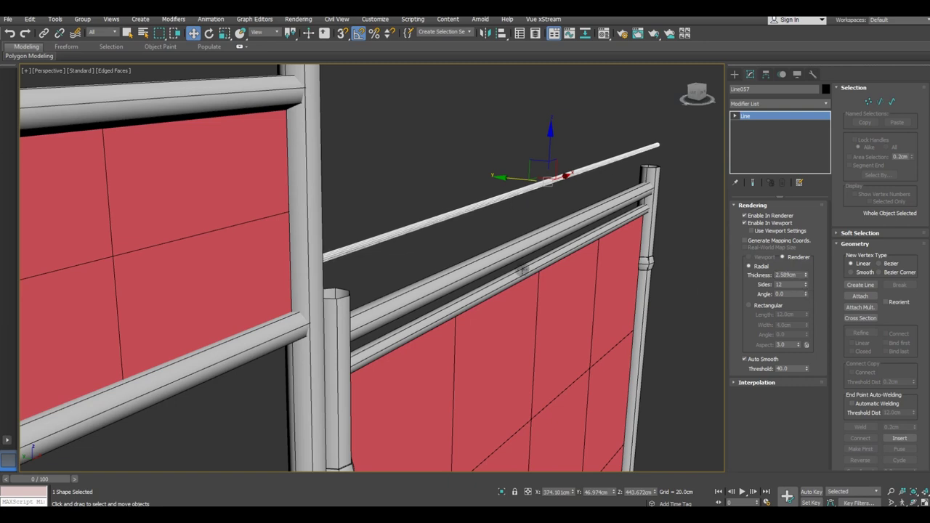
{"action": "mouse_move", "coordinate": [373, 259]}
{"action": "middle_mouse_down", "text": "alt"}
{"action": "mouse_move", "coordinate": [351, 264]}
{"action": "mouse_move", "coordinate": [374, 270]}
{"action": "mouse_move", "coordinate": [363, 267]}
{"action": "middle_mouse_up", "text": "alt"}
{"action": "left_click", "coordinate": [112, 70]}
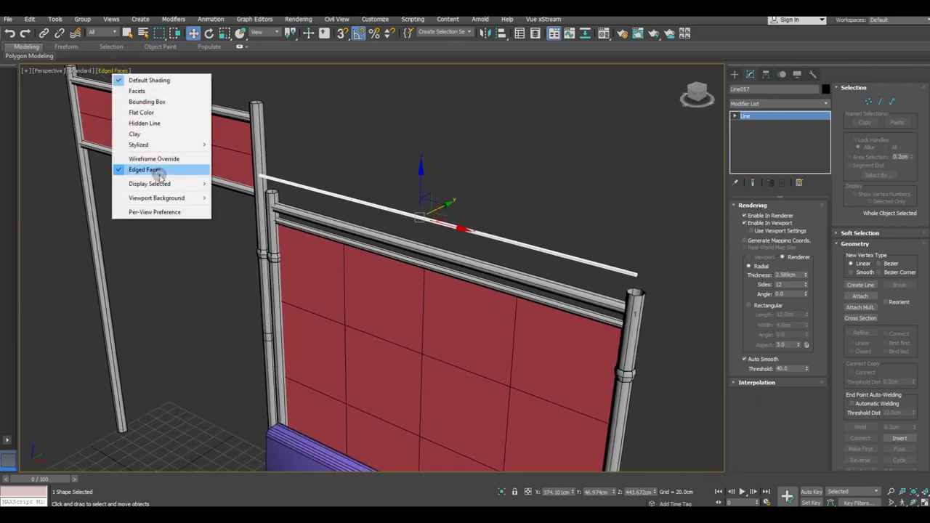
Turn off edged faces, nudge the rail up, and Shift-drag a copy higher.
{"action": "left_click", "coordinate": [128, 172]}
{"action": "middle_click_drag", "start_coordinate": [396, 229], "coordinate": [411, 230], "text": "alt"}
{"action": "left_click_drag", "start_coordinate": [452, 217], "coordinate": [465, 212]}
{"action": "middle_click_drag", "start_coordinate": [472, 243], "coordinate": [515, 248], "text": "alt"}
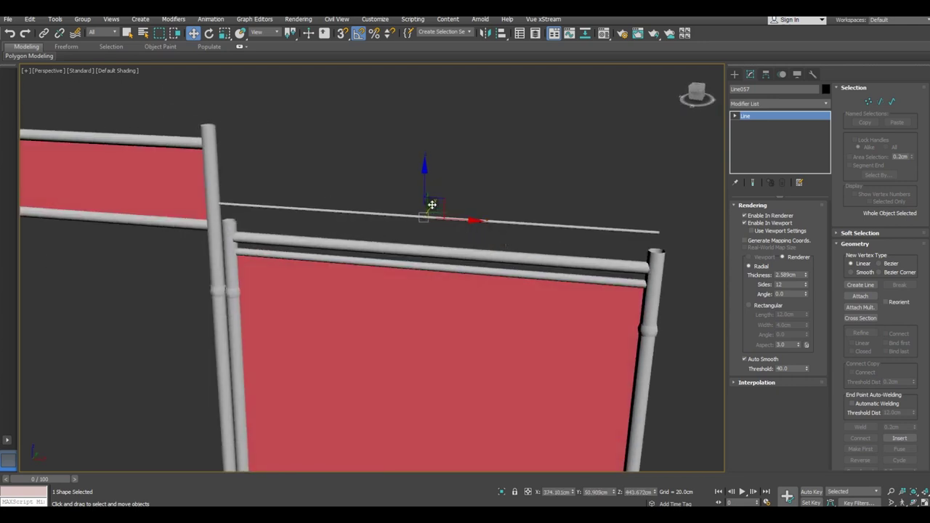
{"action": "left_click_drag", "start_coordinate": [425, 182], "coordinate": [424, 77], "text": "shift"}
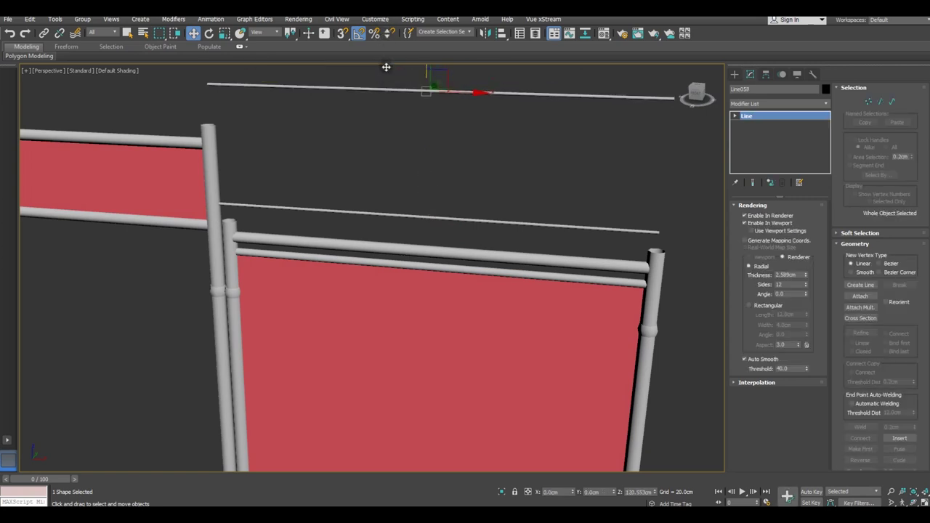
{"action": "left_click", "coordinate": [467, 302]}
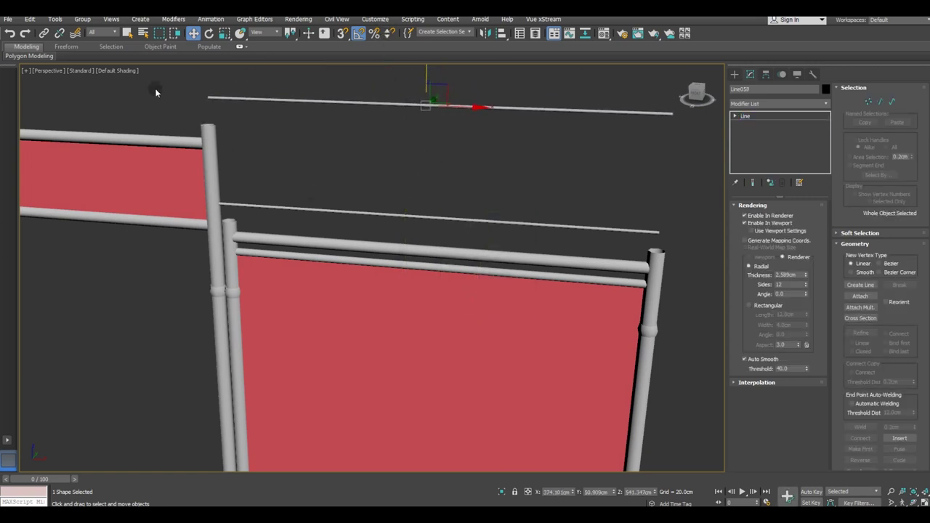
Turn edged faces back on, reselect the original lower rail, and isolate it.
{"action": "left_click", "coordinate": [120, 71]}
{"action": "left_click", "coordinate": [154, 168]}
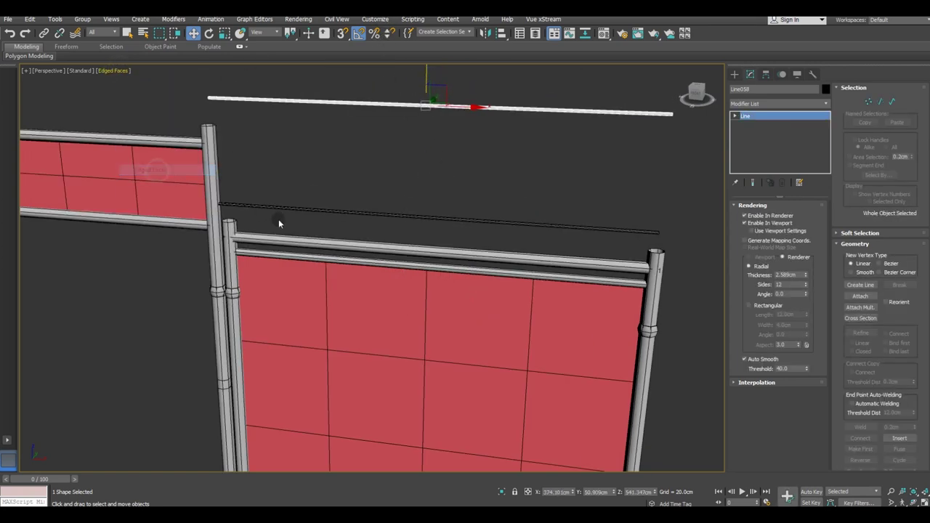
{"action": "left_click", "coordinate": [284, 212]}
{"action": "left_click", "coordinate": [283, 211]}
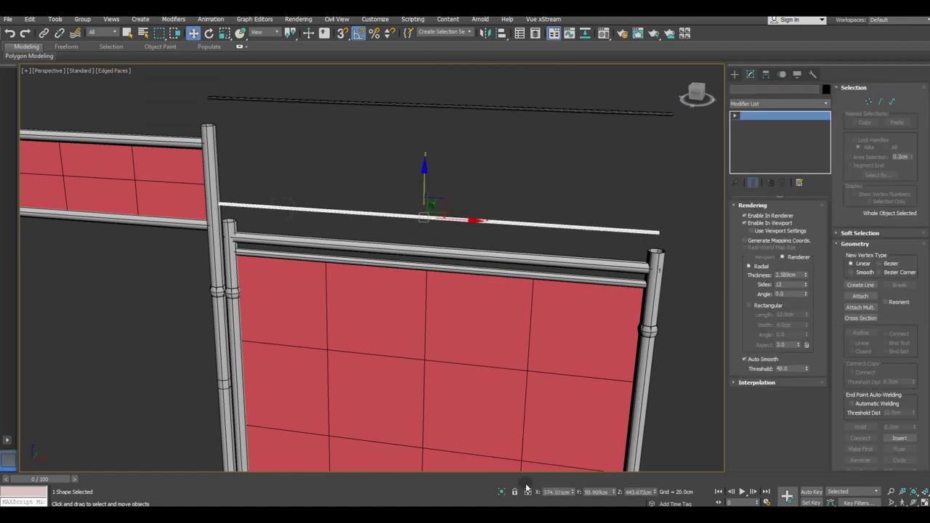
{"action": "left_click", "coordinate": [501, 492]}
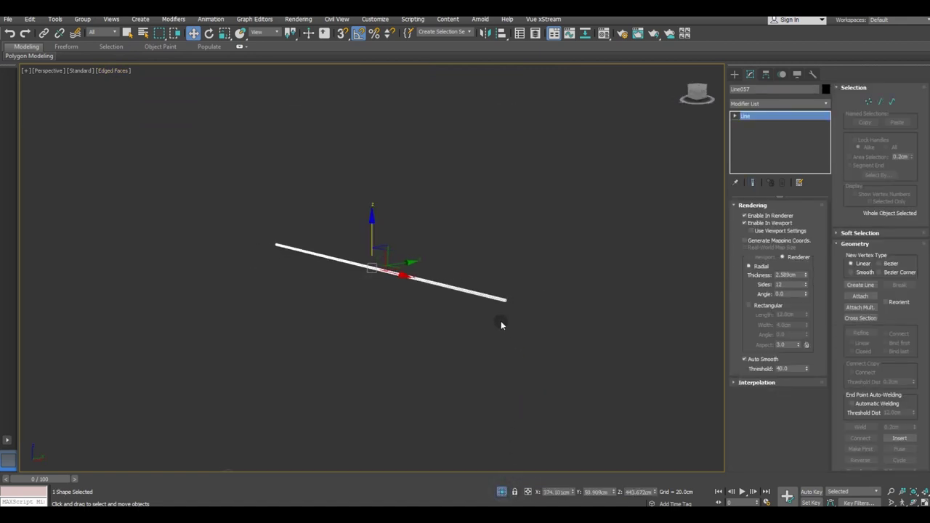
Enable Generate Mapping Coords. and convert the rail to an Editable Poly.
{"action": "scroll", "coordinate": [501, 298], "scroll_direction": "up", "scroll_amount": 3}
{"action": "scroll", "coordinate": [501, 299], "scroll_direction": "up", "scroll_amount": 2}
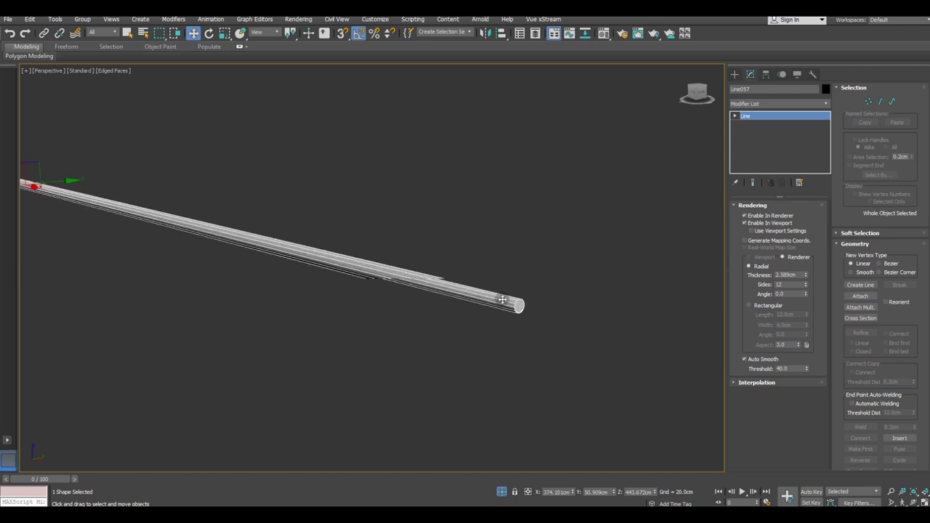
{"action": "scroll", "coordinate": [501, 298], "scroll_direction": "up", "scroll_amount": 3}
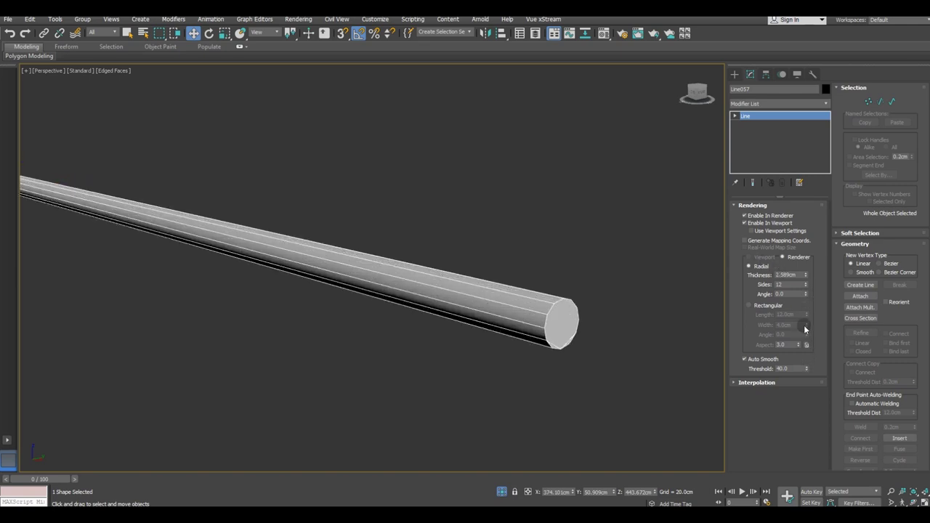
{"action": "left_click", "coordinate": [757, 242]}
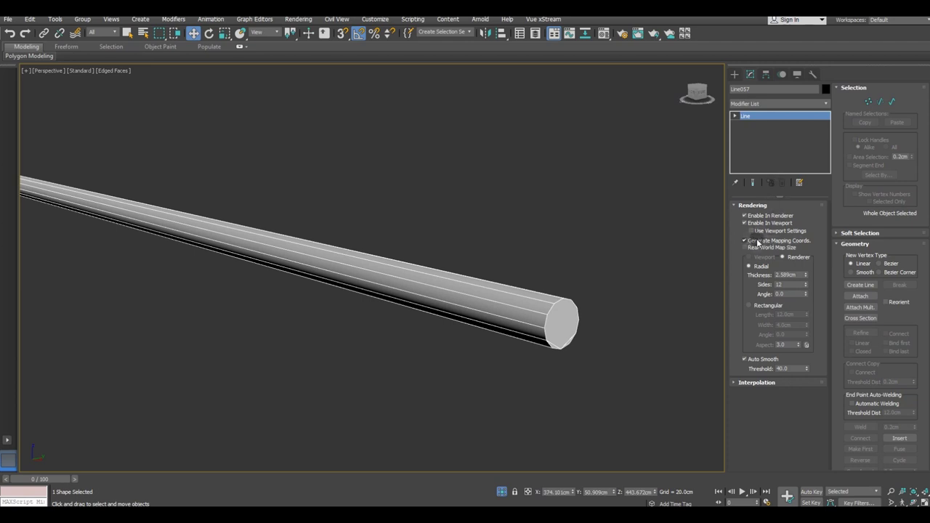
{"action": "right_click", "coordinate": [765, 152]}
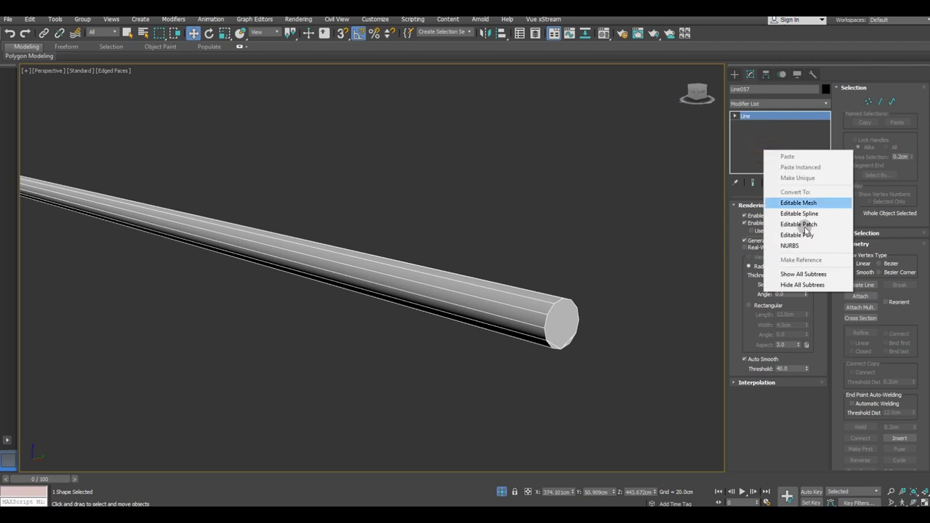
{"action": "left_click", "coordinate": [804, 236]}
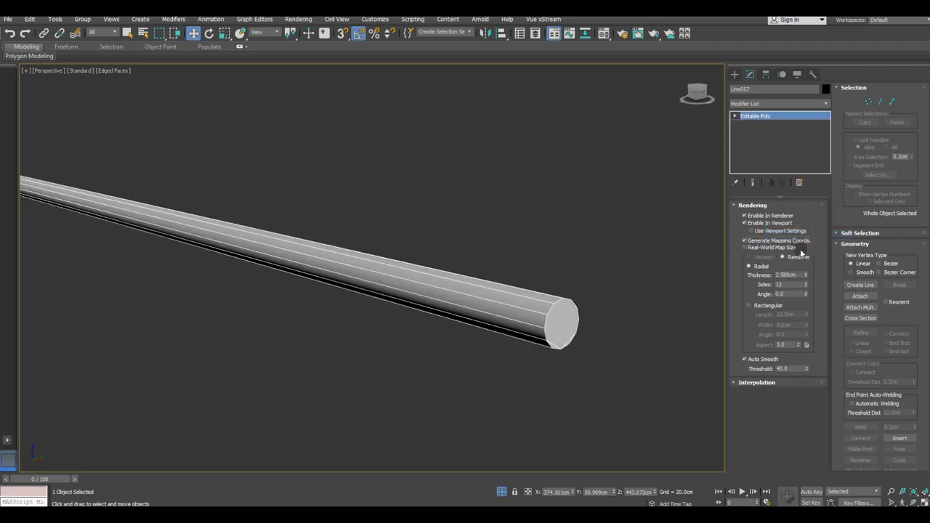
In Edge mode, pick one lengthwise edge and loop-select all twelve lengthwise edges.
{"action": "left_click", "coordinate": [766, 216]}
{"action": "left_click", "coordinate": [556, 342]}
{"action": "middle_click_drag", "start_coordinate": [557, 342], "coordinate": [576, 348], "text": "alt"}
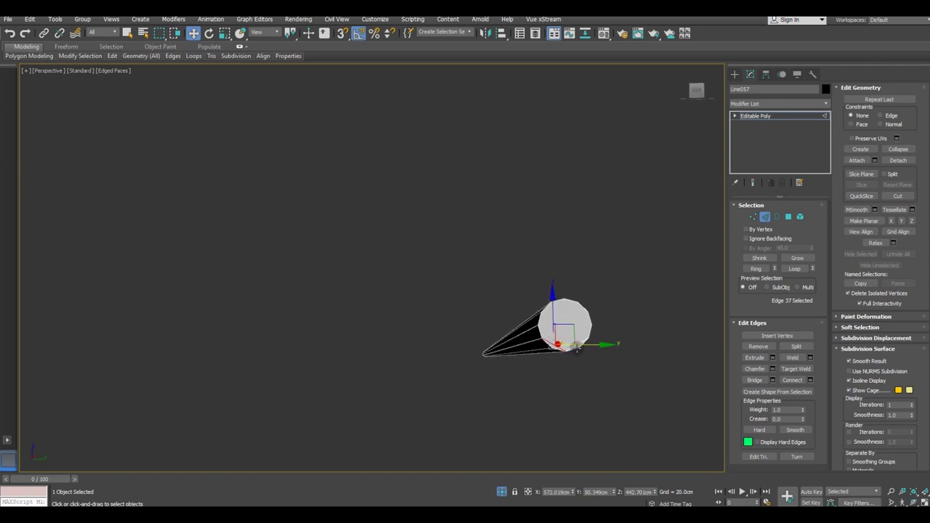
{"action": "left_click", "coordinate": [575, 343], "text": "ctrl"}
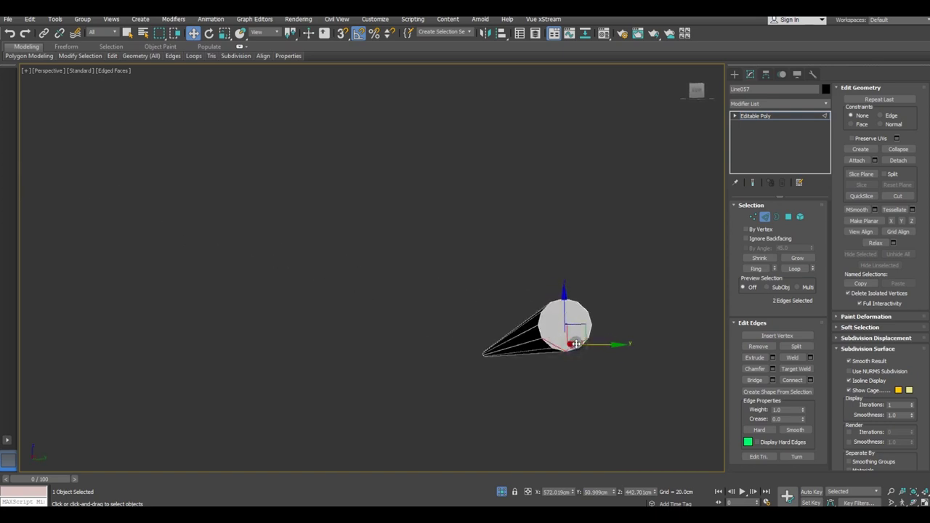
{"action": "key", "text": "ctrl+d"}
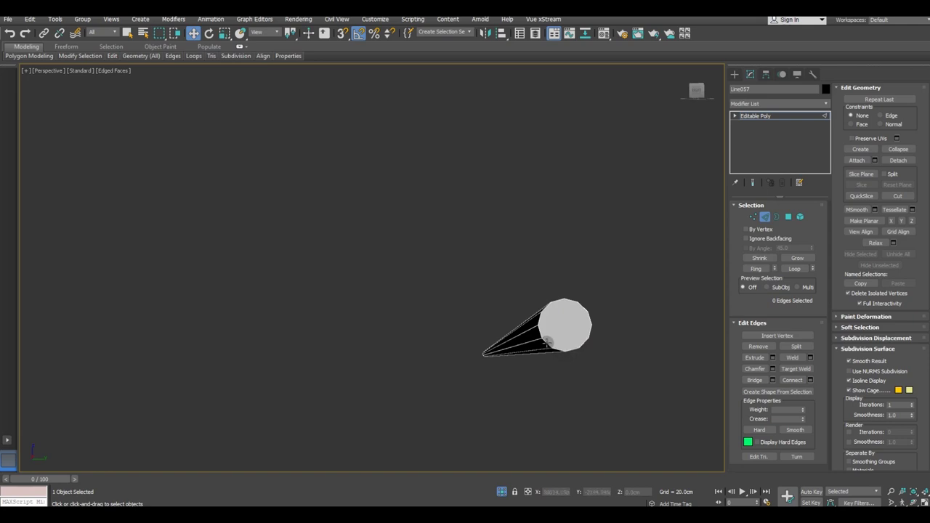
{"action": "left_click", "coordinate": [547, 342]}
{"action": "middle_click_drag", "start_coordinate": [509, 347], "coordinate": [548, 367], "text": "alt"}
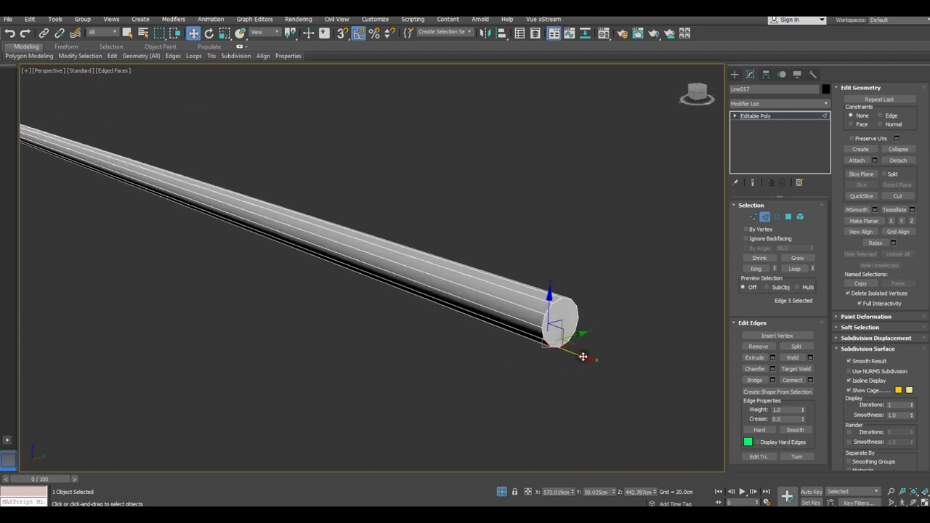
{"action": "scroll", "coordinate": [582, 355], "scroll_direction": "down", "scroll_amount": 5}
{"action": "key", "text": "alt+l"}
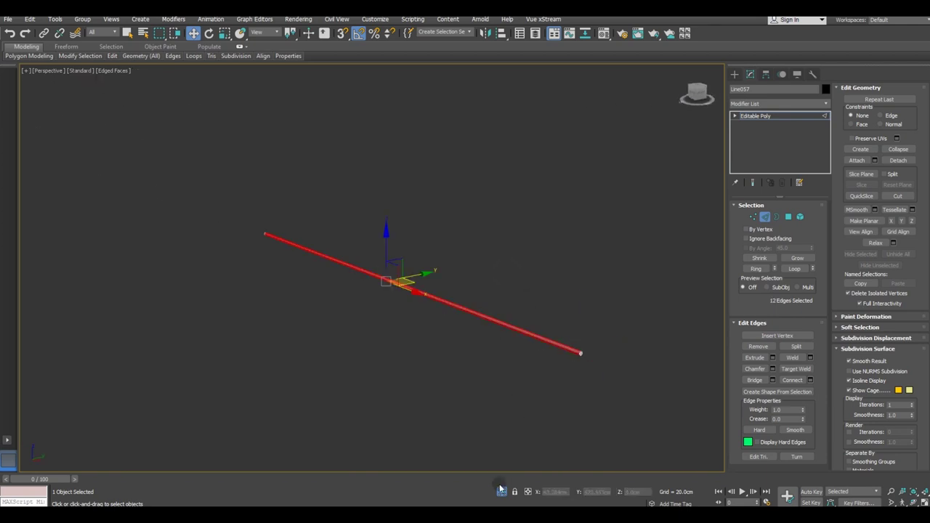
Unhide the railing and Connect the selected lengthwise edges with 64 segments.
{"action": "left_click", "coordinate": [501, 490]}
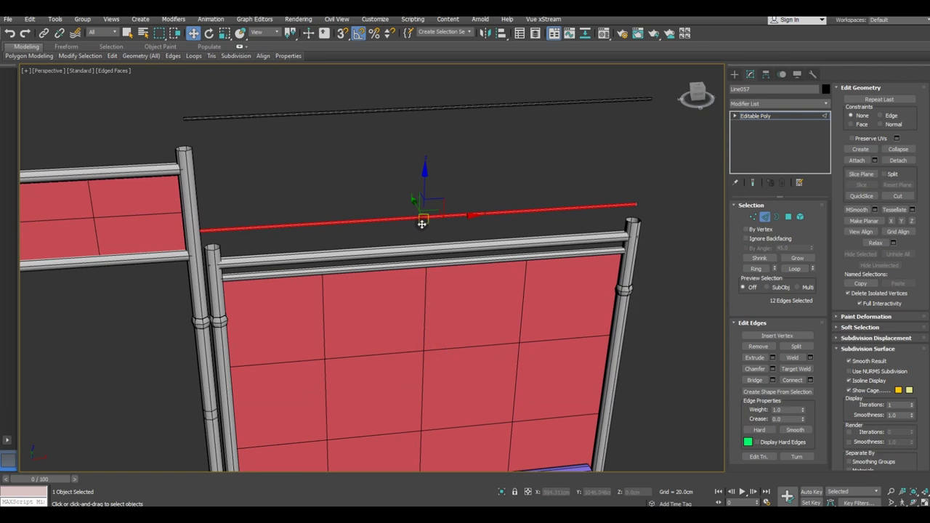
{"action": "scroll", "coordinate": [421, 223], "scroll_direction": "up", "scroll_amount": 3}
{"action": "scroll", "coordinate": [421, 215], "scroll_direction": "up", "scroll_amount": 3}
{"action": "scroll", "coordinate": [418, 216], "scroll_direction": "up", "scroll_amount": 3}
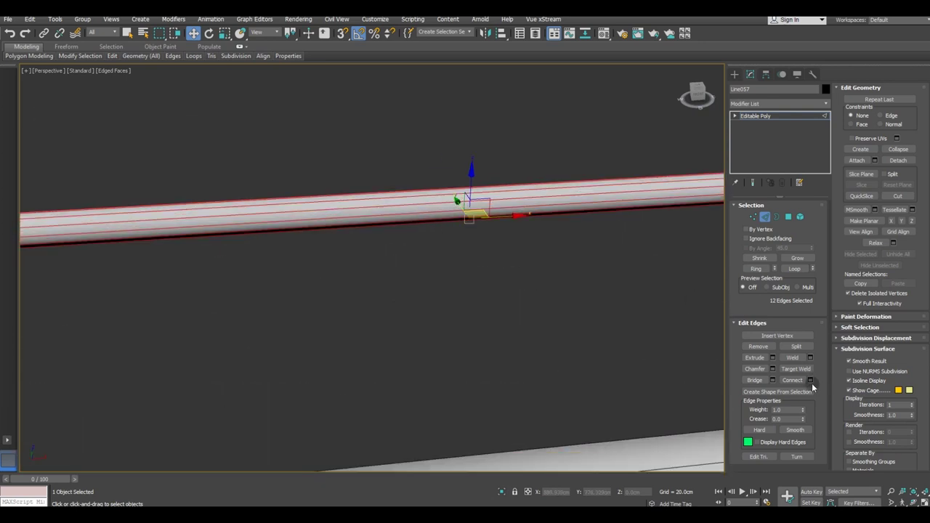
{"action": "left_click", "coordinate": [809, 381]}
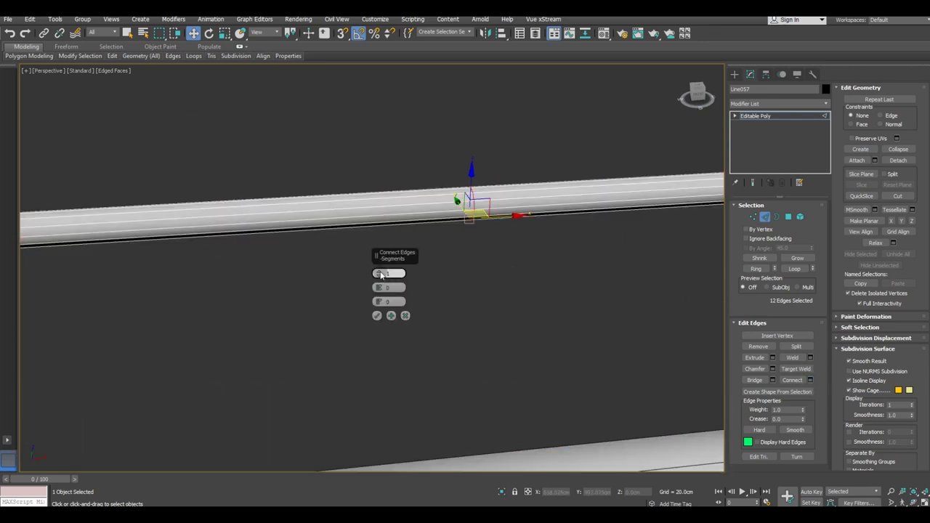
{"action": "left_click_drag", "start_coordinate": [381, 275], "coordinate": [367, 181]}
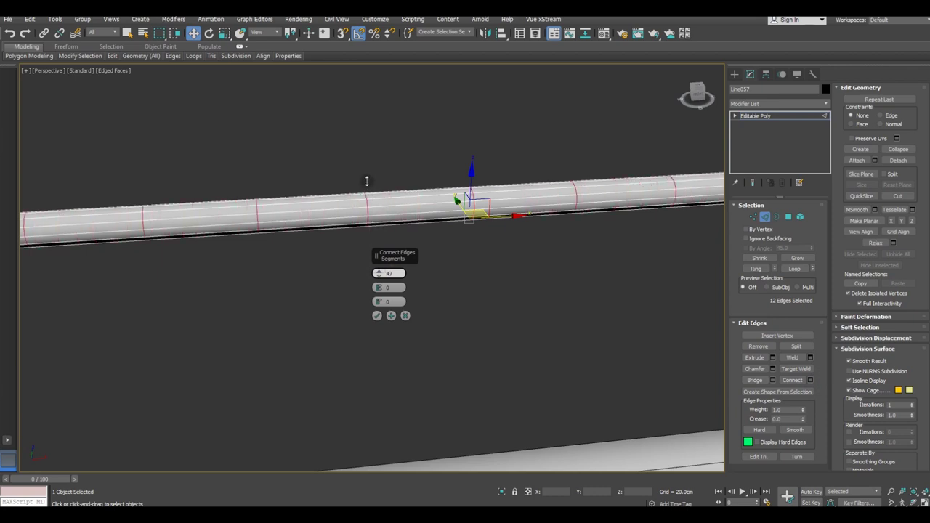
{"action": "mouse_move", "coordinate": [367, 181]}
{"action": "left_mouse_down"}
{"action": "mouse_move", "coordinate": [349, 164]}
{"action": "mouse_move", "coordinate": [374, 253]}
{"action": "left_mouse_up"}
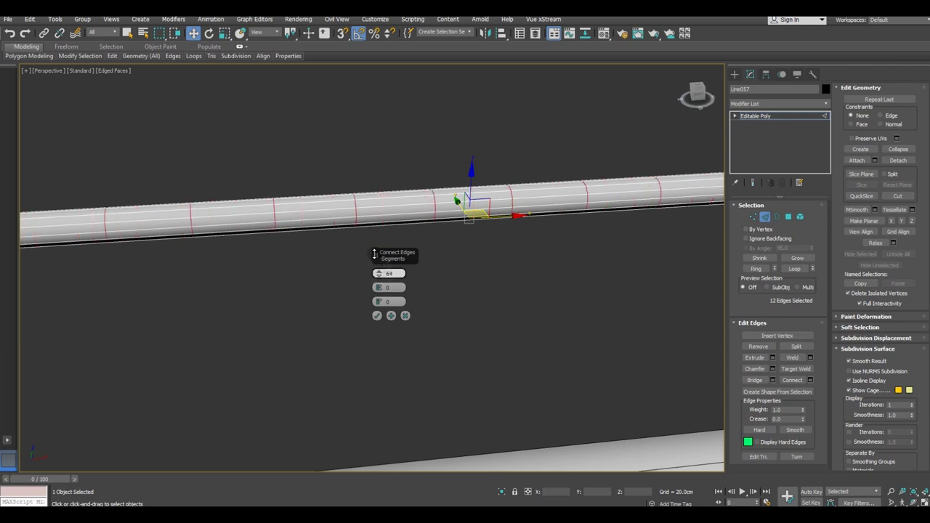
{"action": "left_click", "coordinate": [377, 316]}
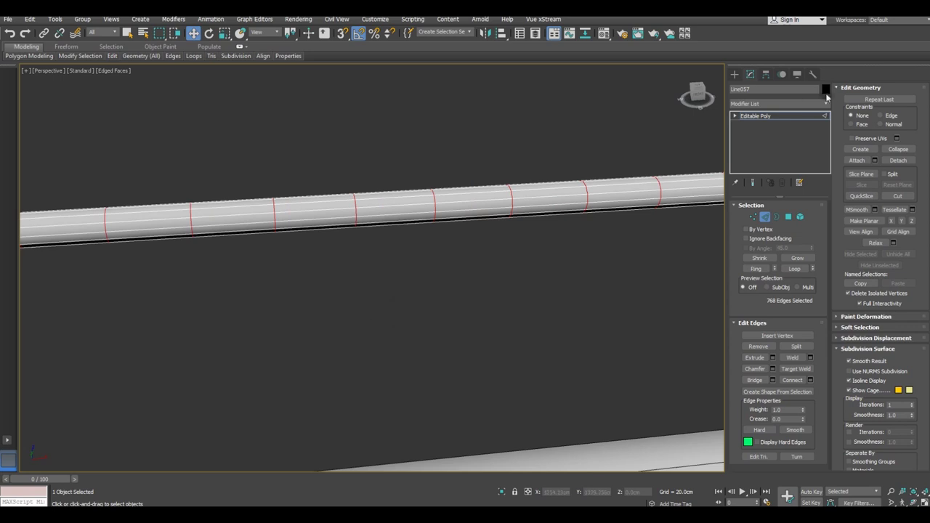
Back at object level, Shift-drag a clone of the segmented rail and place it beside the original.
{"action": "left_click", "coordinate": [788, 117]}
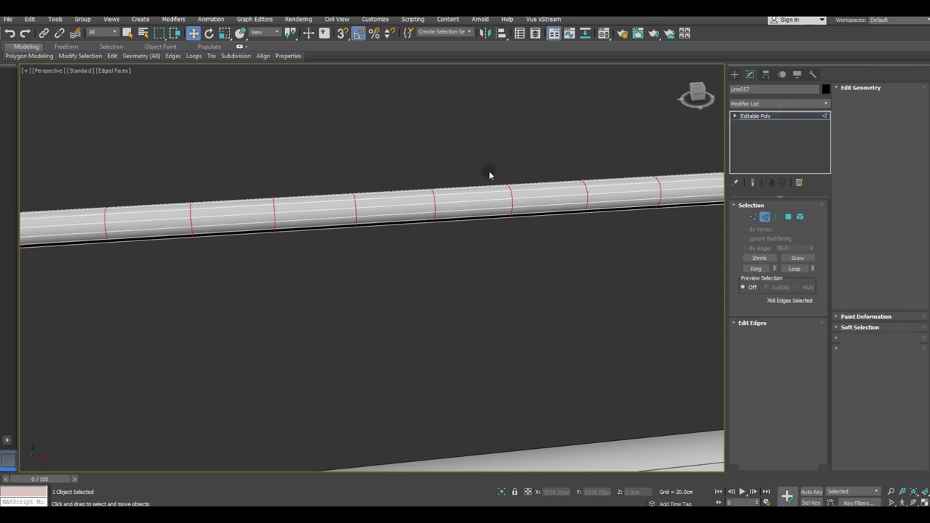
{"action": "scroll", "coordinate": [434, 231], "scroll_direction": "down", "scroll_amount": 4}
{"action": "middle_click_drag", "start_coordinate": [513, 239], "coordinate": [420, 228], "text": "alt"}
{"action": "middle_click_drag", "start_coordinate": [571, 289], "coordinate": [404, 232], "text": "alt"}
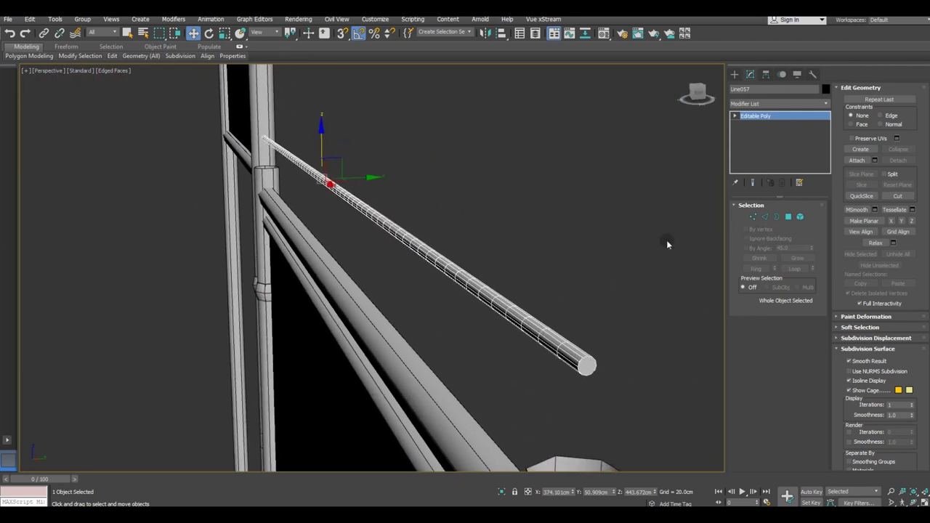
{"action": "middle_click_drag", "start_coordinate": [469, 249], "coordinate": [470, 251], "text": "alt"}
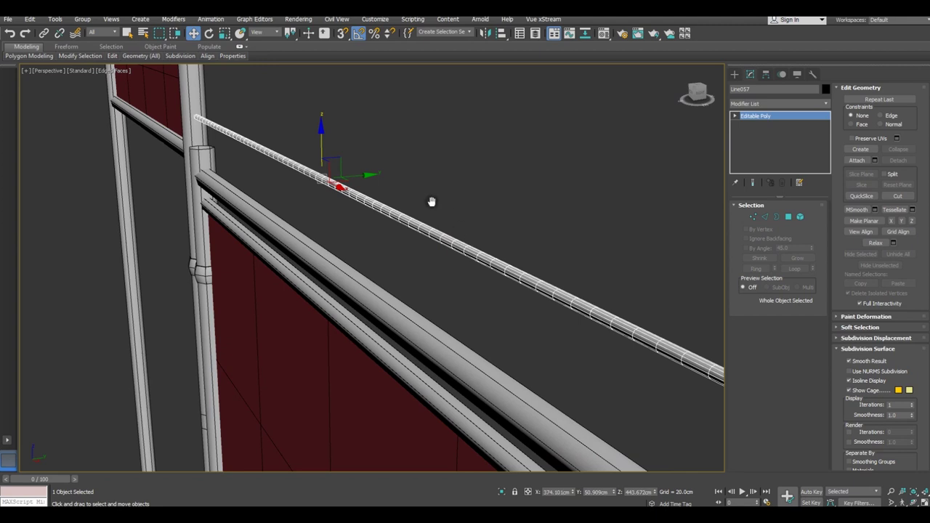
{"action": "middle_click_drag", "start_coordinate": [432, 201], "coordinate": [415, 193], "text": "alt"}
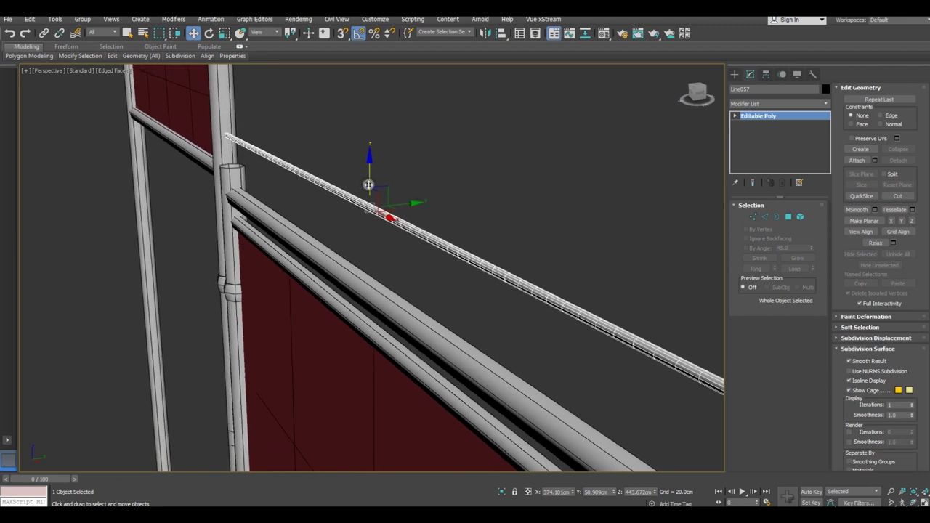
{"action": "left_click_drag", "start_coordinate": [368, 172], "coordinate": [373, 178], "text": "shift"}
{"action": "left_click", "coordinate": [467, 303]}
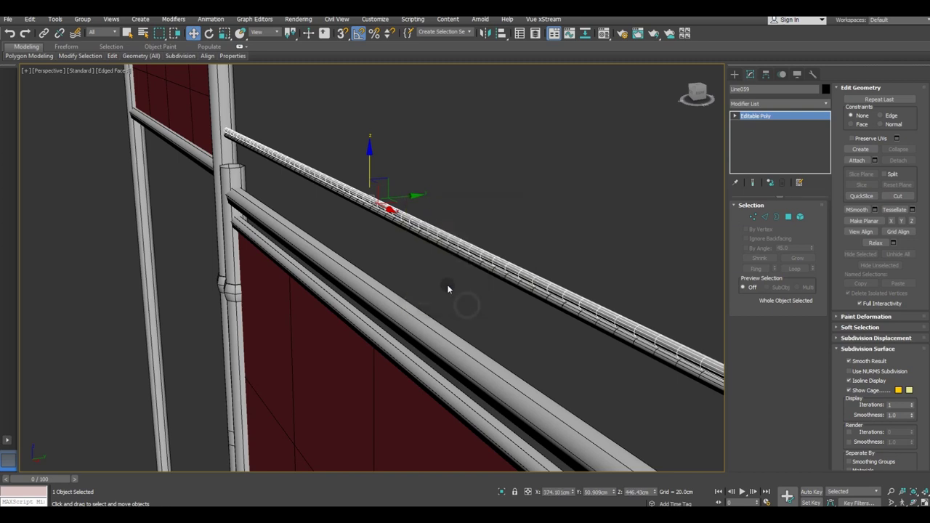
{"action": "middle_click_drag", "start_coordinate": [442, 255], "coordinate": [454, 245], "text": "alt"}
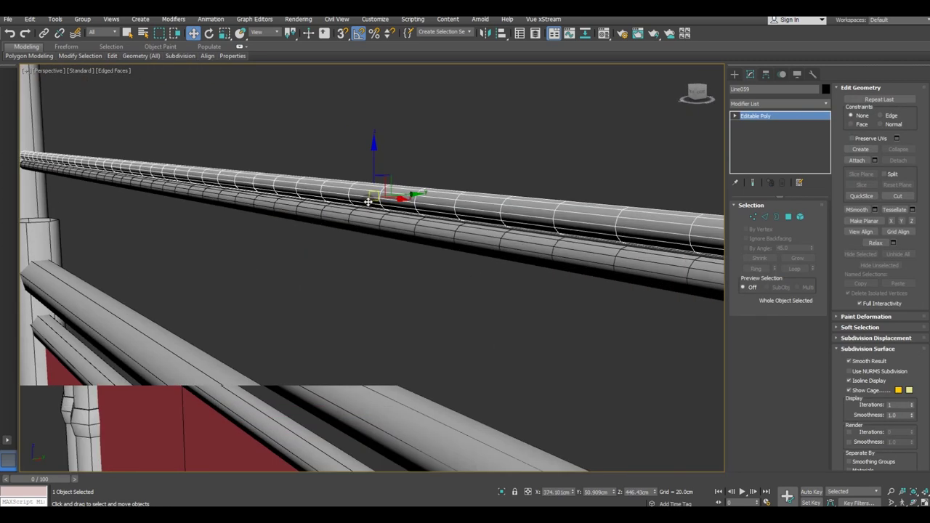
{"action": "scroll", "coordinate": [380, 203], "scroll_direction": "up", "scroll_amount": 5}
{"action": "left_click_drag", "start_coordinate": [377, 163], "coordinate": [377, 173]}
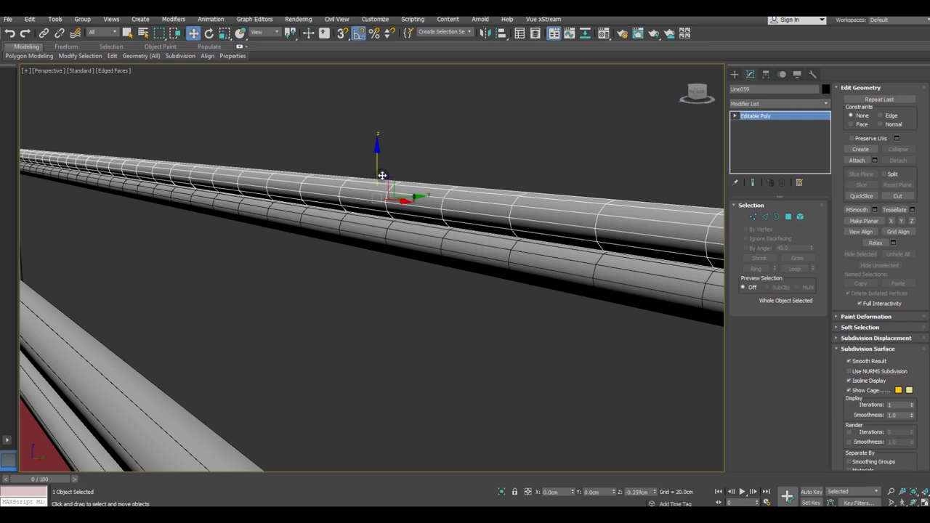
Attach the lower rail to the upper one and centre the pivot on the combined object.
{"action": "left_click", "coordinate": [857, 159]}
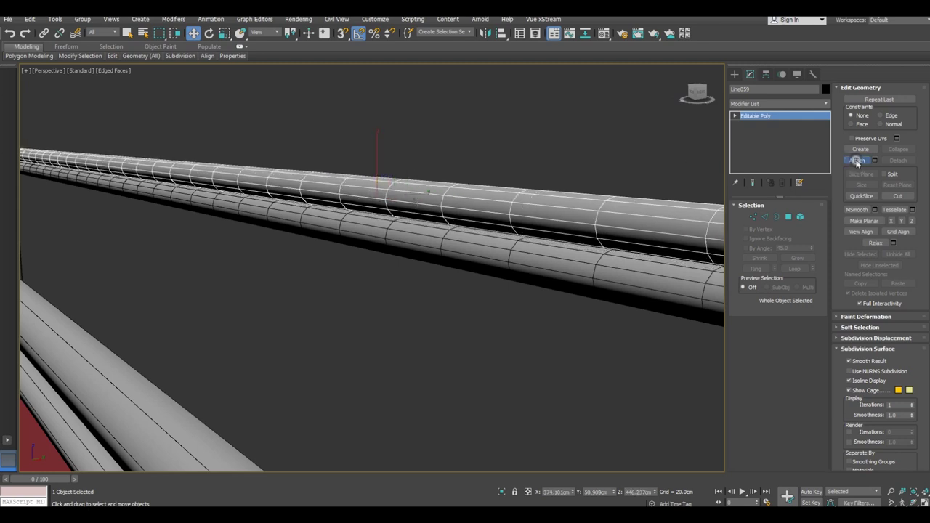
{"action": "left_click", "coordinate": [427, 245]}
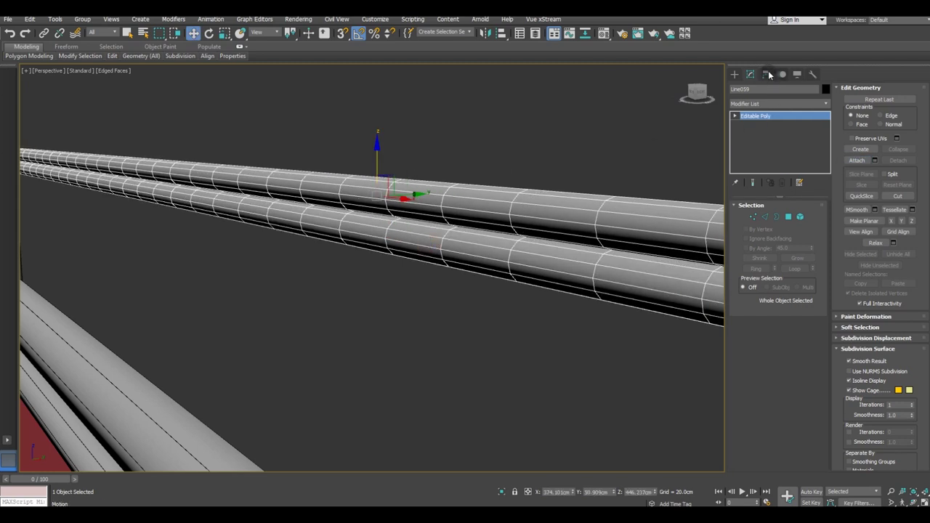
{"action": "left_click", "coordinate": [766, 74]}
{"action": "left_click", "coordinate": [776, 142]}
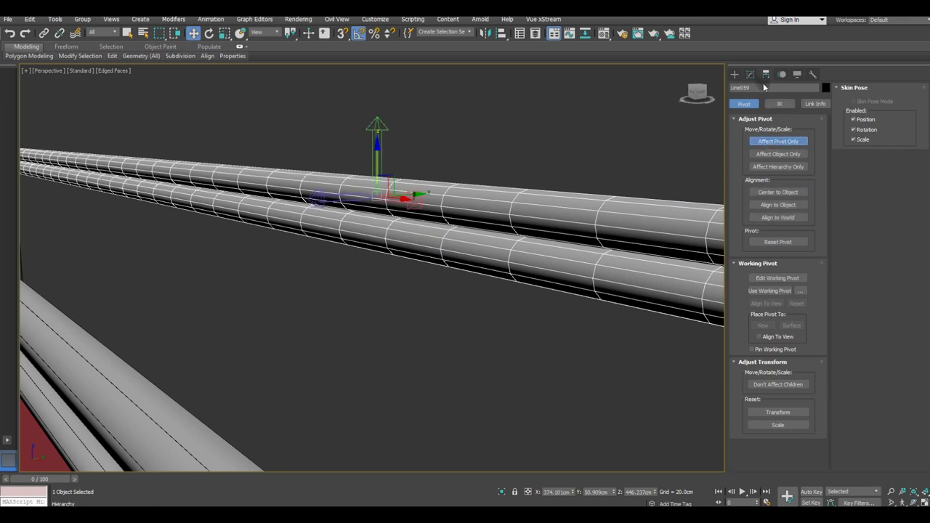
{"action": "left_click", "coordinate": [770, 192]}
Return to the Modify panel and browse the Modifier List for a deformer.
{"action": "left_click", "coordinate": [750, 76]}
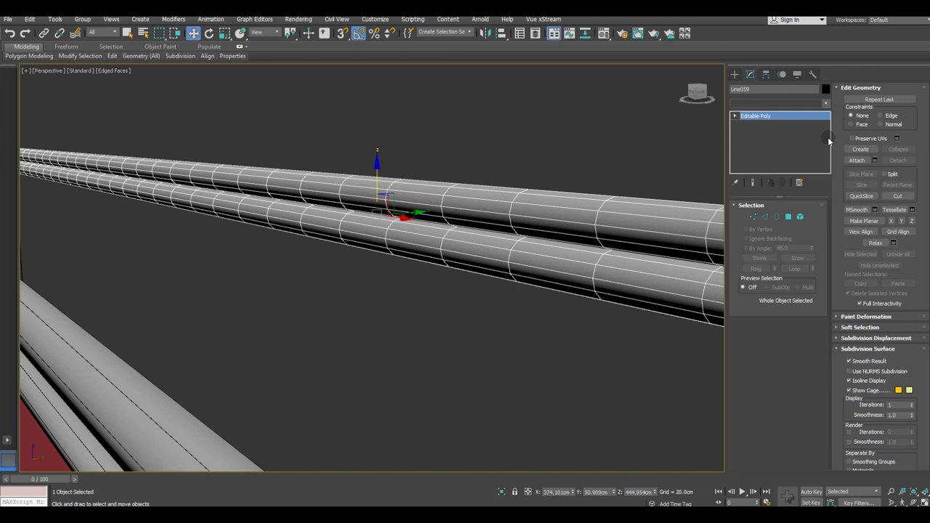
{"action": "left_click", "coordinate": [826, 106]}
{"action": "scroll", "coordinate": [815, 420], "scroll_direction": "down", "scroll_amount": 10}
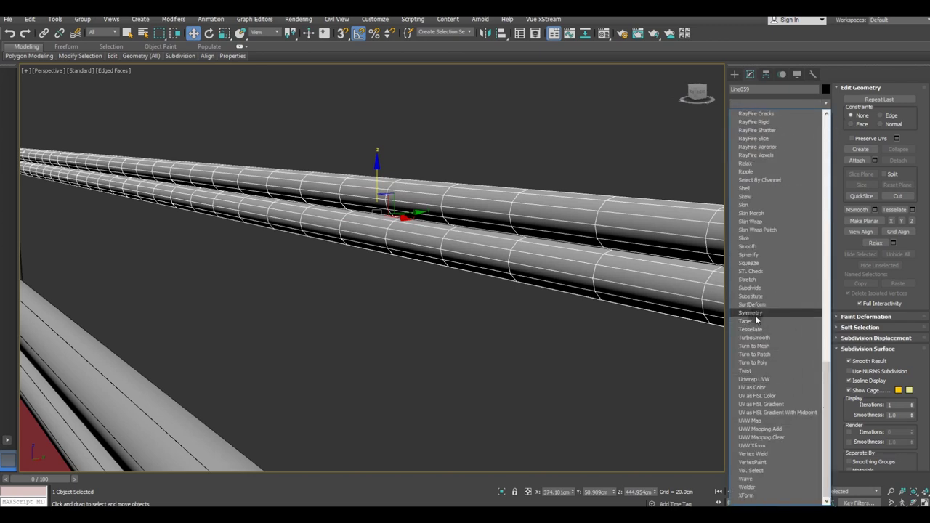
Add a Twist modifier around the X axis and view the rope isolated without edged faces.
{"action": "left_click", "coordinate": [750, 371]}
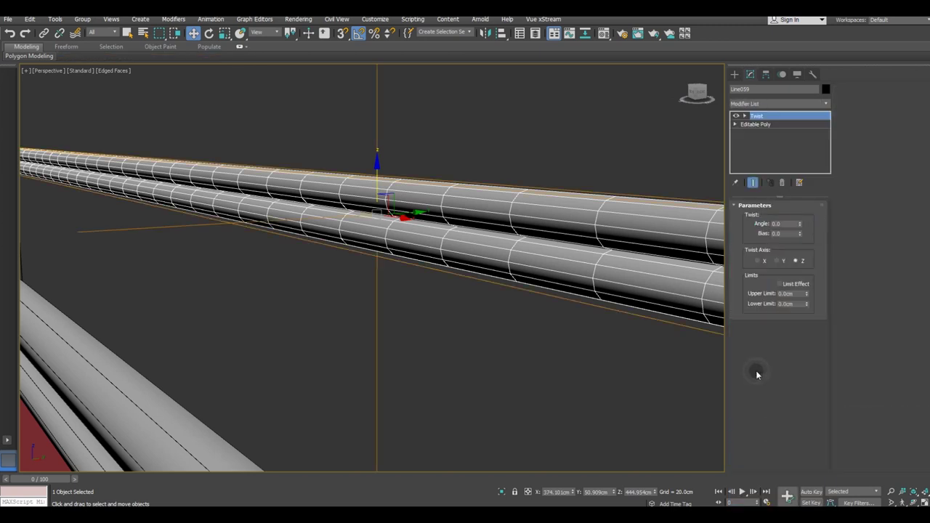
{"action": "left_click", "coordinate": [758, 260]}
{"action": "left_click_drag", "start_coordinate": [799, 223], "coordinate": [775, 138]}
{"action": "scroll", "coordinate": [436, 249], "scroll_direction": "down", "scroll_amount": 5}
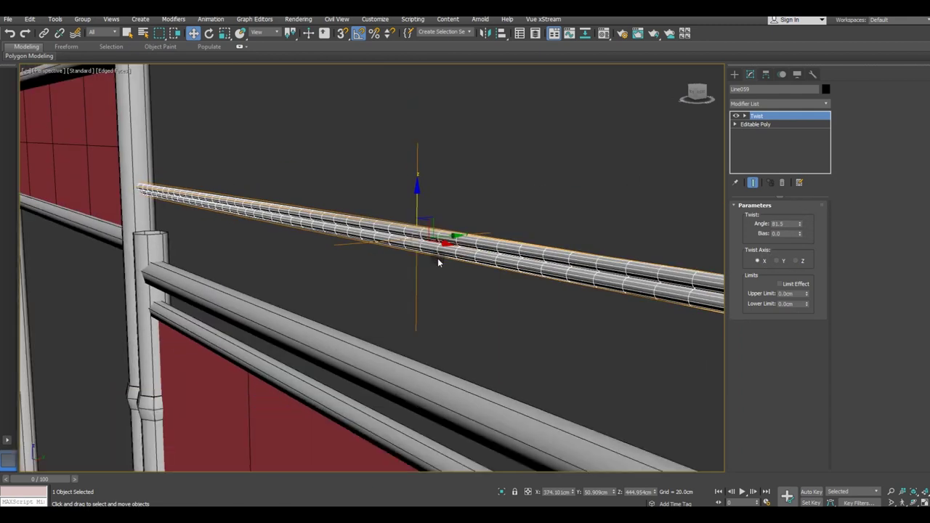
{"action": "left_click", "coordinate": [500, 493]}
{"action": "mouse_move", "coordinate": [465, 442]}
{"action": "middle_mouse_down", "text": "alt"}
{"action": "mouse_move", "coordinate": [492, 417]}
{"action": "mouse_move", "coordinate": [550, 408]}
{"action": "mouse_move", "coordinate": [184, 167]}
{"action": "middle_mouse_up", "text": "alt"}
{"action": "left_click", "coordinate": [122, 72]}
{"action": "left_click", "coordinate": [145, 169]}
{"action": "scroll", "coordinate": [290, 307], "scroll_direction": "up", "scroll_amount": 3}
{"action": "scroll", "coordinate": [353, 270], "scroll_direction": "up", "scroll_amount": 2}
{"action": "scroll", "coordinate": [652, 260], "scroll_direction": "down", "scroll_amount": 1}
Raise the twist angle to 3000, then to 4000, so the strands wind tightly.
{"action": "left_click_drag", "start_coordinate": [800, 223], "coordinate": [784, 154]}
{"action": "type", "text": "3000"}
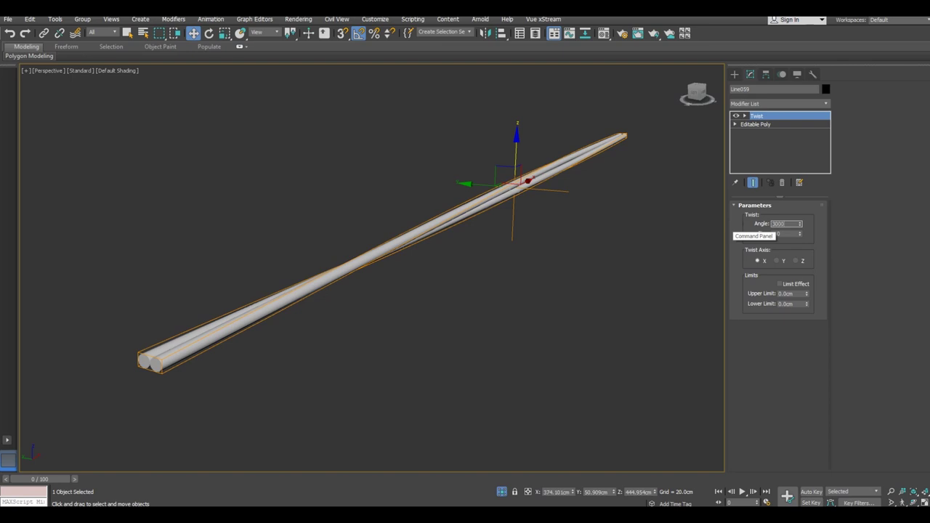
{"action": "key", "text": "Return"}
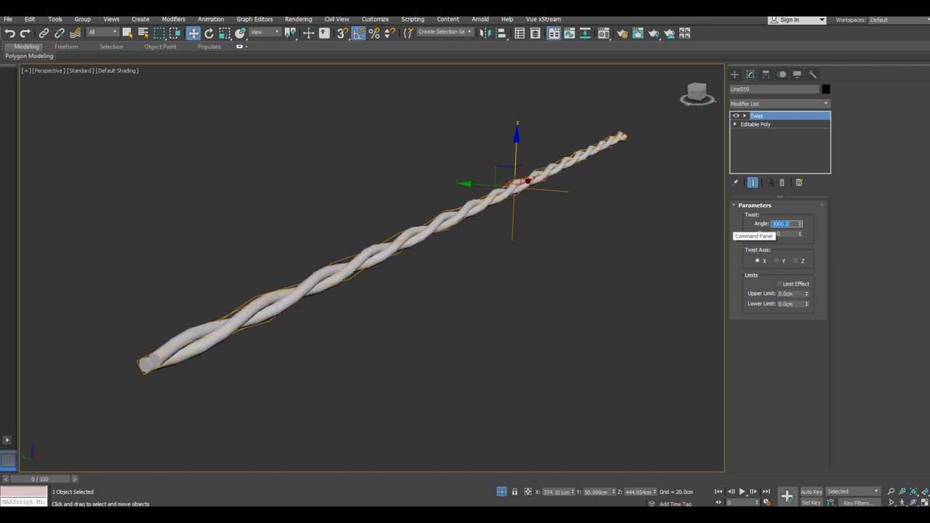
{"action": "left_click", "coordinate": [807, 368]}
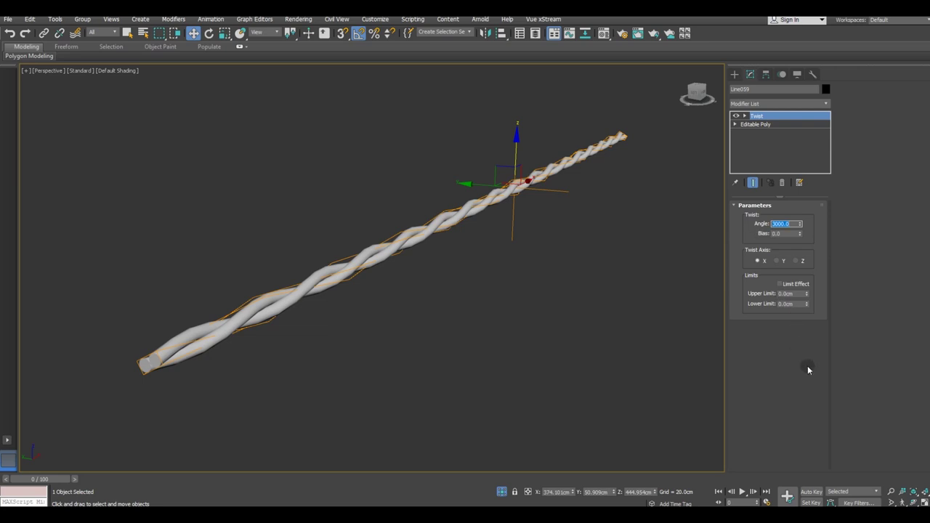
{"action": "mouse_move", "coordinate": [447, 257]}
{"action": "middle_mouse_down", "text": "alt"}
{"action": "mouse_move", "coordinate": [454, 280]}
{"action": "mouse_move", "coordinate": [357, 272]}
{"action": "mouse_move", "coordinate": [372, 281]}
{"action": "mouse_move", "coordinate": [475, 276]}
{"action": "middle_mouse_up", "text": "alt"}
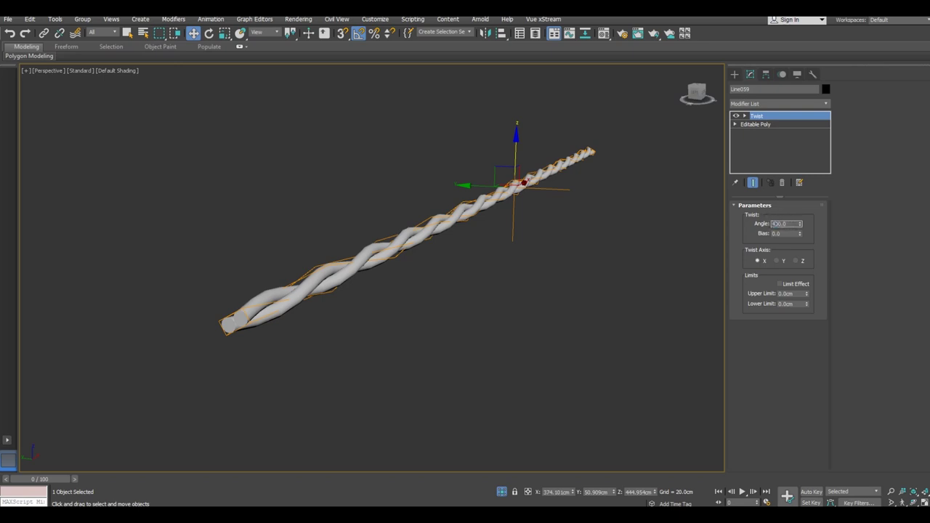
{"action": "type", "text": "4000"}
{"action": "key", "text": "Return"}
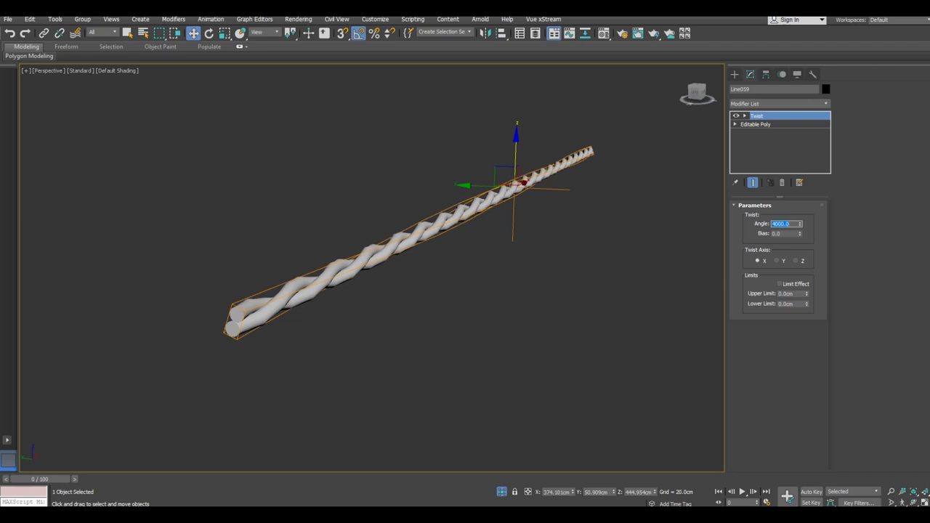
{"action": "mouse_move", "coordinate": [493, 334]}
{"action": "middle_mouse_down", "text": "alt"}
{"action": "mouse_move", "coordinate": [386, 343]}
{"action": "mouse_move", "coordinate": [403, 327]}
{"action": "mouse_move", "coordinate": [467, 347]}
{"action": "middle_mouse_up", "text": "alt"}
Show edged faces again and collapse the twisted rope into an Editable Poly.
{"action": "left_click", "coordinate": [105, 70]}
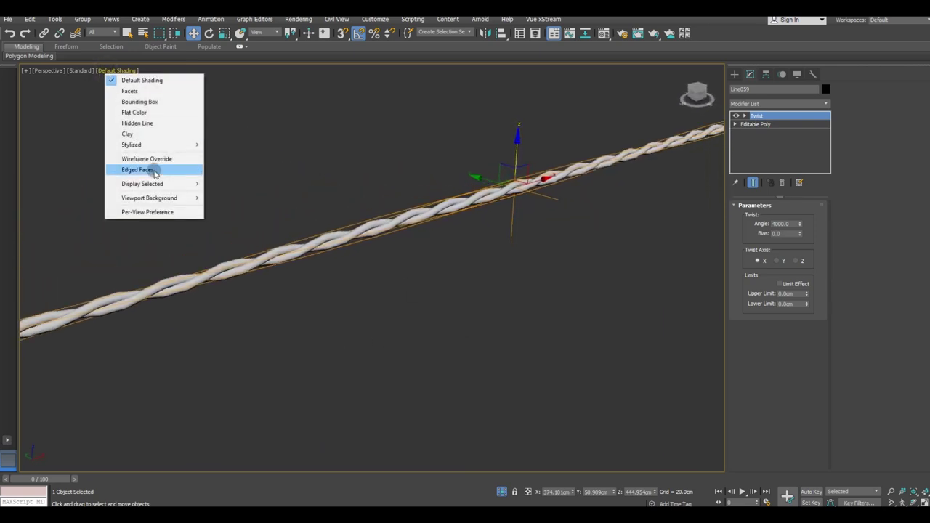
{"action": "left_click", "coordinate": [153, 172]}
{"action": "mouse_move", "coordinate": [232, 226]}
{"action": "middle_mouse_down", "text": "alt"}
{"action": "mouse_move", "coordinate": [324, 282]}
{"action": "mouse_move", "coordinate": [348, 278]}
{"action": "middle_mouse_up", "text": "alt"}
{"action": "middle_click_drag", "start_coordinate": [267, 356], "coordinate": [293, 338], "text": "alt"}
{"action": "scroll", "coordinate": [293, 337], "scroll_direction": "up", "scroll_amount": 2}
{"action": "scroll", "coordinate": [280, 334], "scroll_direction": "up", "scroll_amount": 5}
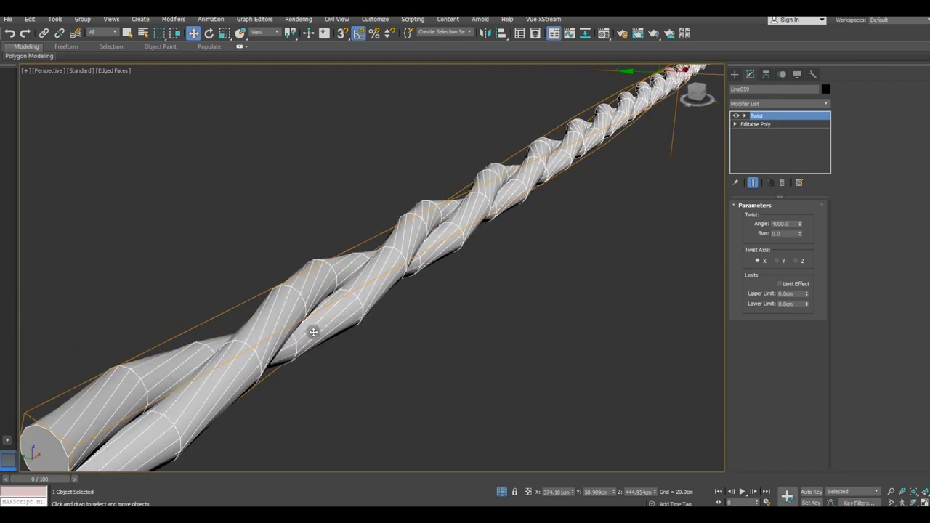
{"action": "right_click", "coordinate": [757, 117]}
{"action": "left_click", "coordinate": [796, 225]}
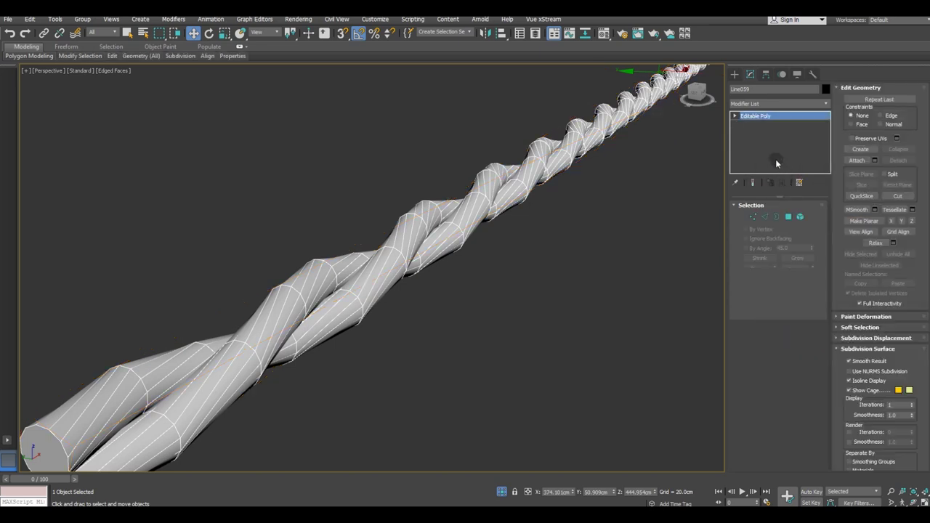
In Edge mode, select several lengthwise edge loops spiralling along the rope strands.
{"action": "left_click", "coordinate": [767, 218]}
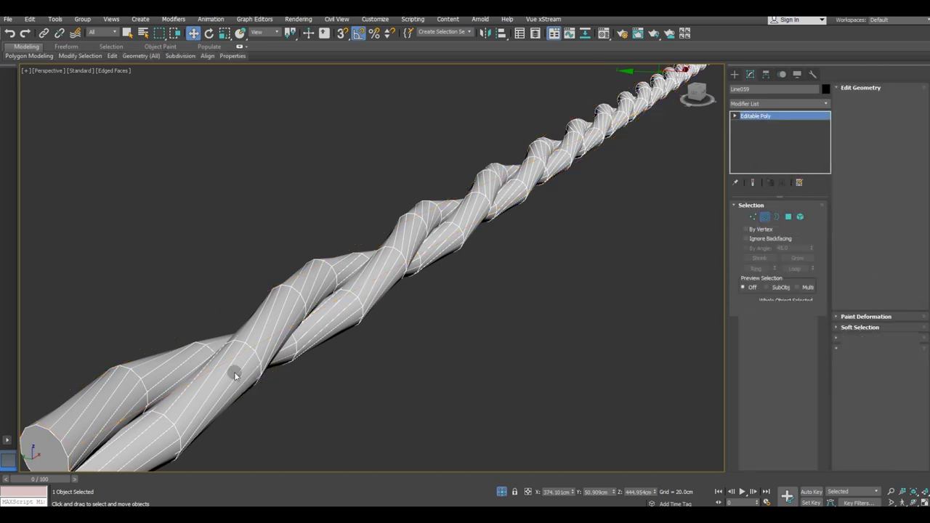
{"action": "double_click", "coordinate": [238, 372]}
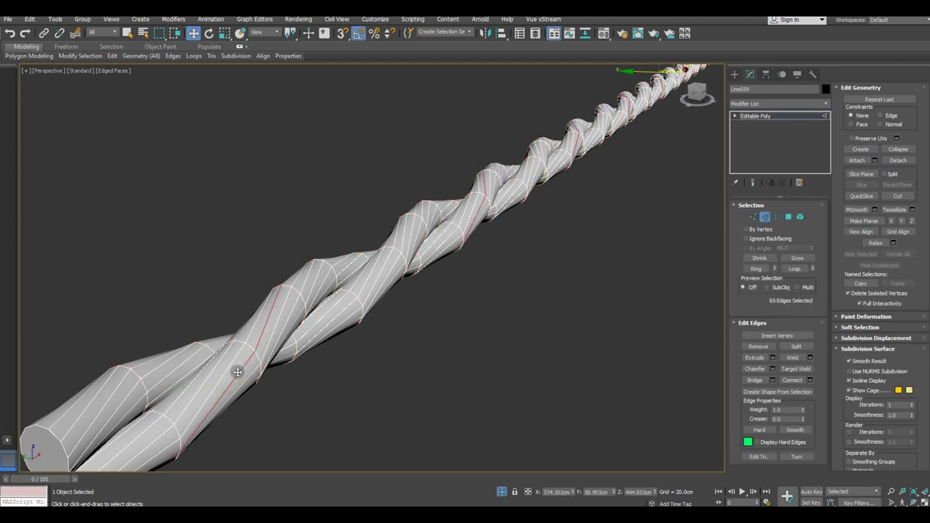
{"action": "double_click", "coordinate": [211, 370], "text": "ctrl"}
{"action": "mouse_move", "coordinate": [208, 368]}
{"action": "middle_mouse_down", "text": "alt"}
{"action": "mouse_move", "coordinate": [309, 336]}
{"action": "mouse_move", "coordinate": [270, 311]}
{"action": "mouse_move", "coordinate": [307, 324]}
{"action": "mouse_move", "coordinate": [313, 342]}
{"action": "middle_mouse_up", "text": "alt"}
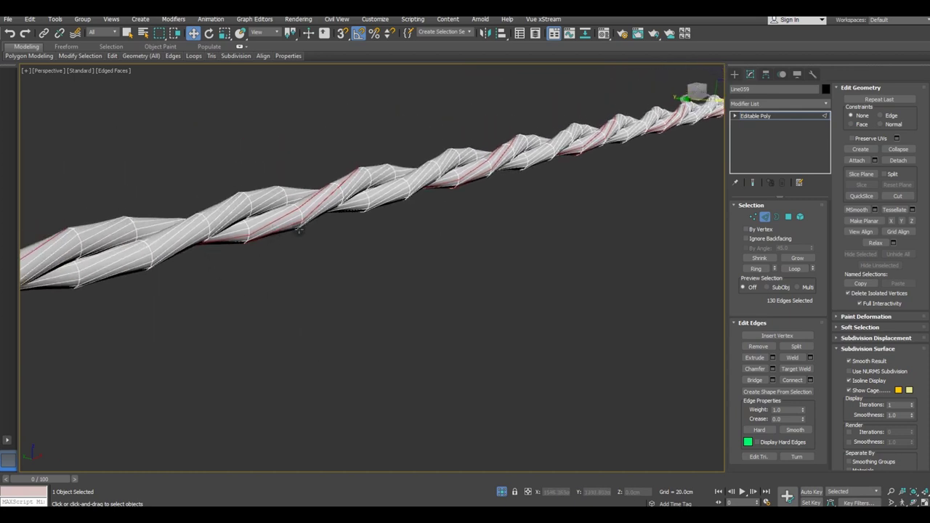
{"action": "scroll", "coordinate": [298, 230], "scroll_direction": "up", "scroll_amount": 3}
{"action": "scroll", "coordinate": [309, 223], "scroll_direction": "up", "scroll_amount": 3}
{"action": "scroll", "coordinate": [421, 258], "scroll_direction": "down", "scroll_amount": 5}
{"action": "mouse_move", "coordinate": [490, 257]}
{"action": "middle_mouse_down", "text": "alt"}
{"action": "mouse_move", "coordinate": [461, 202]}
{"action": "mouse_move", "coordinate": [463, 121]}
{"action": "middle_mouse_up", "text": "alt"}
{"action": "scroll", "coordinate": [490, 85], "scroll_direction": "up", "scroll_amount": 3}
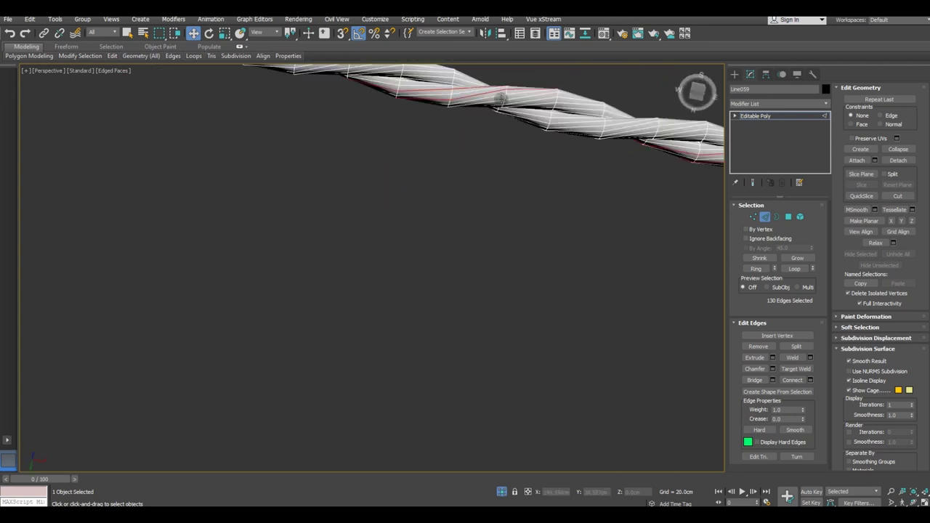
{"action": "scroll", "coordinate": [500, 98], "scroll_direction": "up", "scroll_amount": 3}
{"action": "double_click", "coordinate": [583, 111], "text": "ctrl"}
{"action": "left_click", "coordinate": [584, 110], "text": "ctrl"}
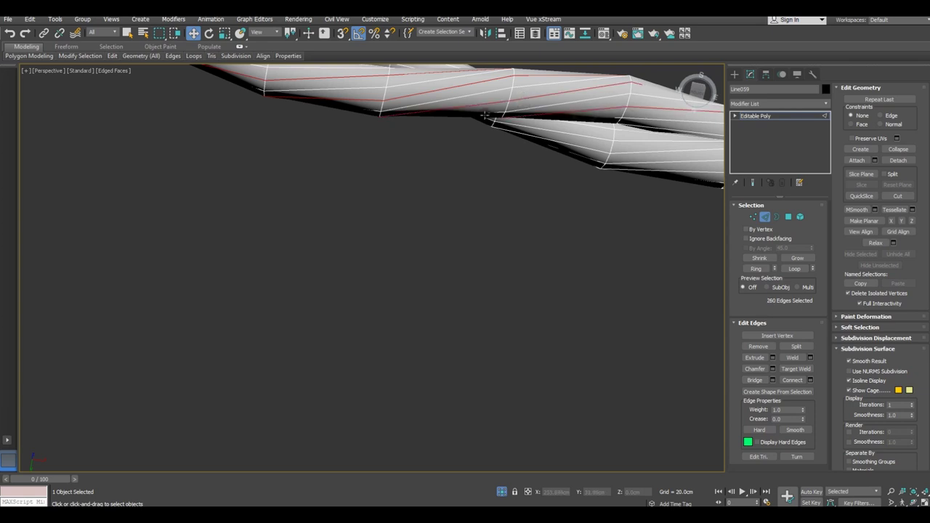
Add one more lengthwise loop, inspect the rope, then clear the edge selection.
{"action": "scroll", "coordinate": [480, 120], "scroll_direction": "down", "scroll_amount": 3}
{"action": "mouse_move", "coordinate": [477, 129]}
{"action": "middle_mouse_down", "text": "alt"}
{"action": "mouse_move", "coordinate": [514, 220]}
{"action": "mouse_move", "coordinate": [482, 278]}
{"action": "mouse_move", "coordinate": [484, 305]}
{"action": "middle_mouse_up", "text": "alt"}
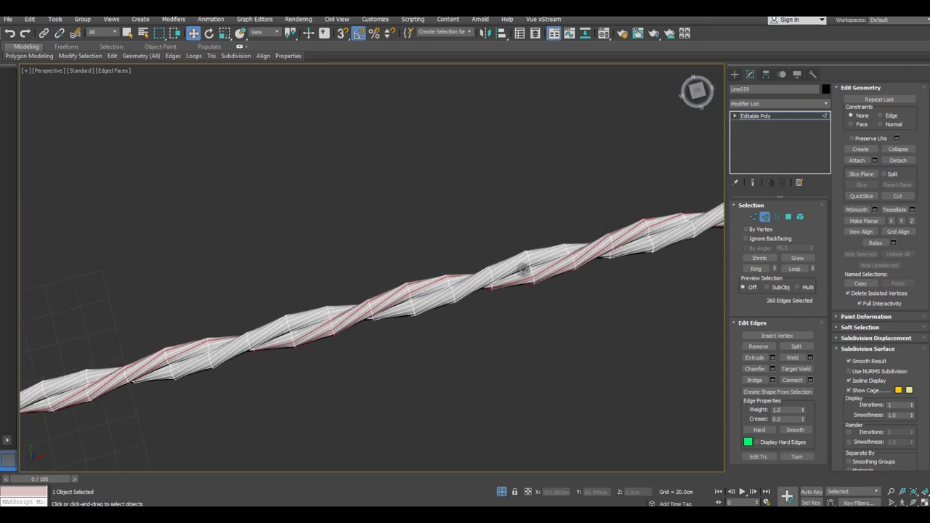
{"action": "scroll", "coordinate": [522, 269], "scroll_direction": "up", "scroll_amount": 4}
{"action": "left_click", "coordinate": [527, 274], "text": "ctrl"}
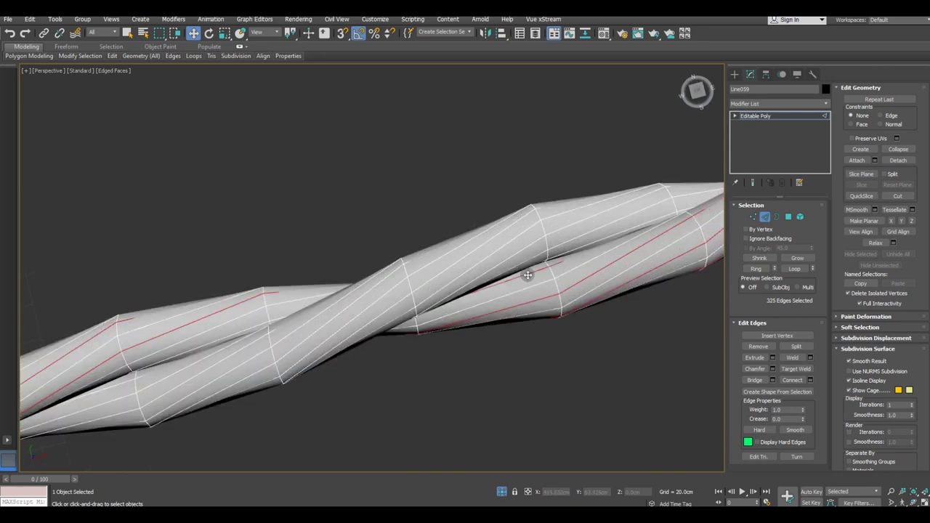
{"action": "scroll", "coordinate": [523, 276], "scroll_direction": "down", "scroll_amount": 3}
{"action": "scroll", "coordinate": [517, 283], "scroll_direction": "down", "scroll_amount": 3}
{"action": "mouse_move", "coordinate": [517, 283]}
{"action": "middle_mouse_down", "text": "alt"}
{"action": "mouse_move", "coordinate": [543, 307]}
{"action": "mouse_move", "coordinate": [639, 247]}
{"action": "middle_mouse_up", "text": "alt"}
{"action": "scroll", "coordinate": [610, 258], "scroll_direction": "up", "scroll_amount": 2}
{"action": "scroll", "coordinate": [594, 259], "scroll_direction": "up", "scroll_amount": 3}
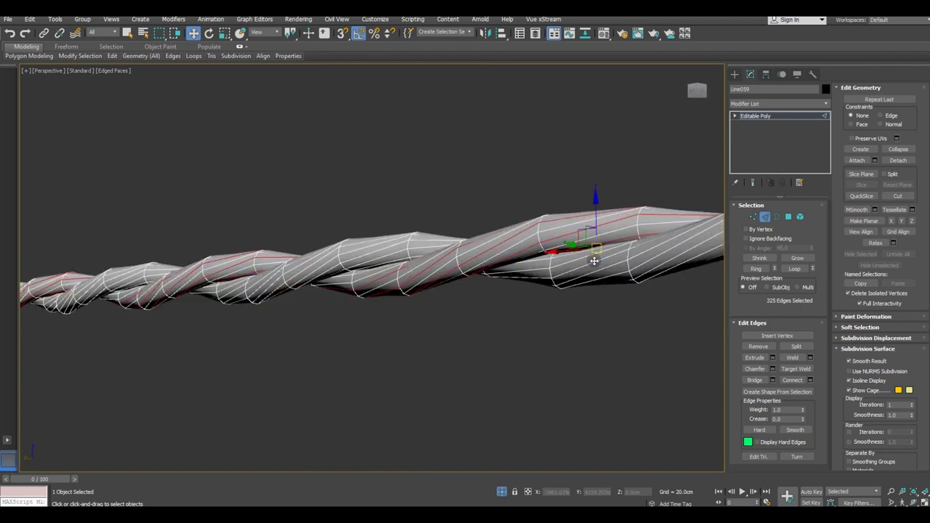
{"action": "middle_click_drag", "start_coordinate": [632, 252], "coordinate": [564, 232], "text": "alt"}
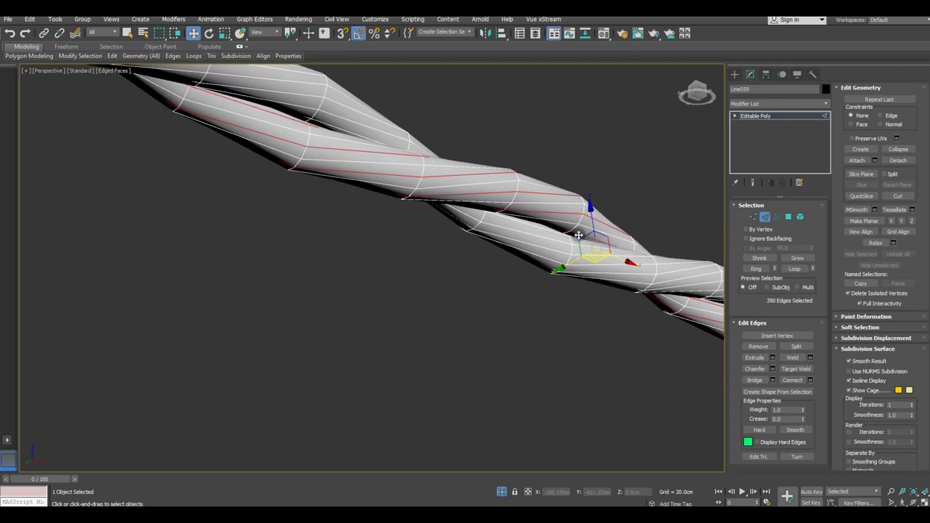
{"action": "left_click", "coordinate": [578, 234]}
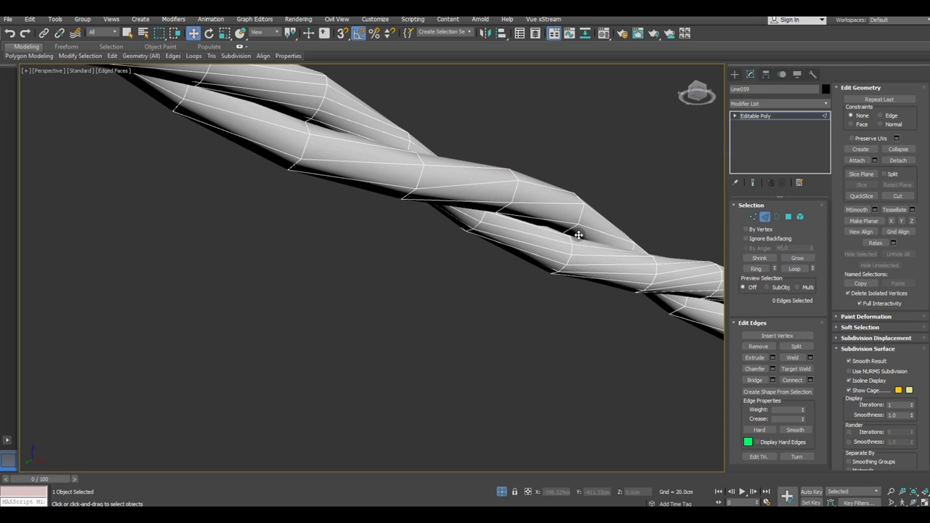
{"action": "double_click", "coordinate": [545, 256]}
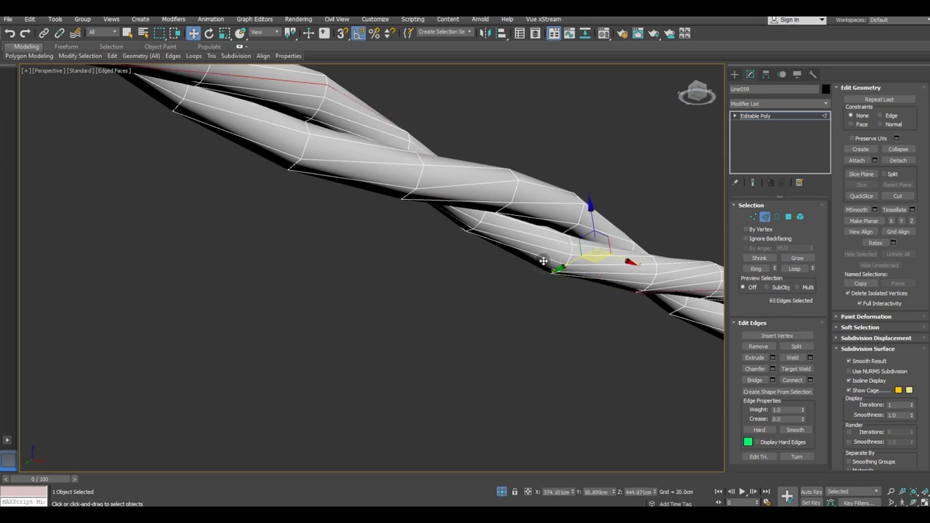
{"action": "double_click", "coordinate": [542, 237], "text": "ctrl"}
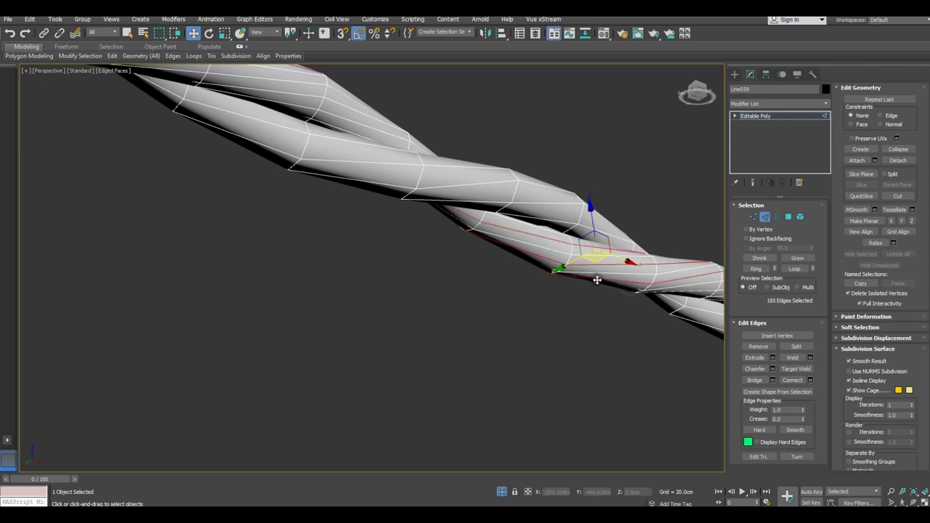
{"action": "middle_click_drag", "start_coordinate": [596, 280], "coordinate": [607, 275], "text": "alt"}
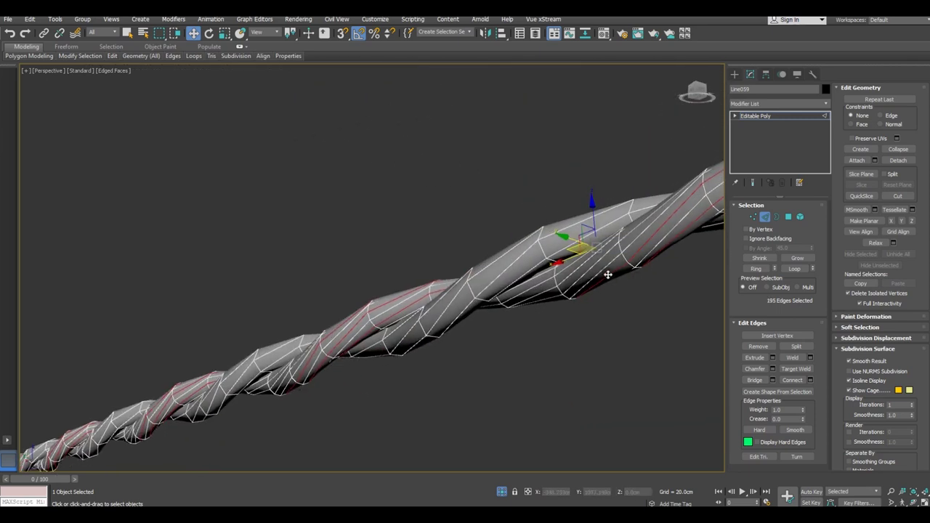
{"action": "double_click", "coordinate": [591, 267], "text": "ctrl"}
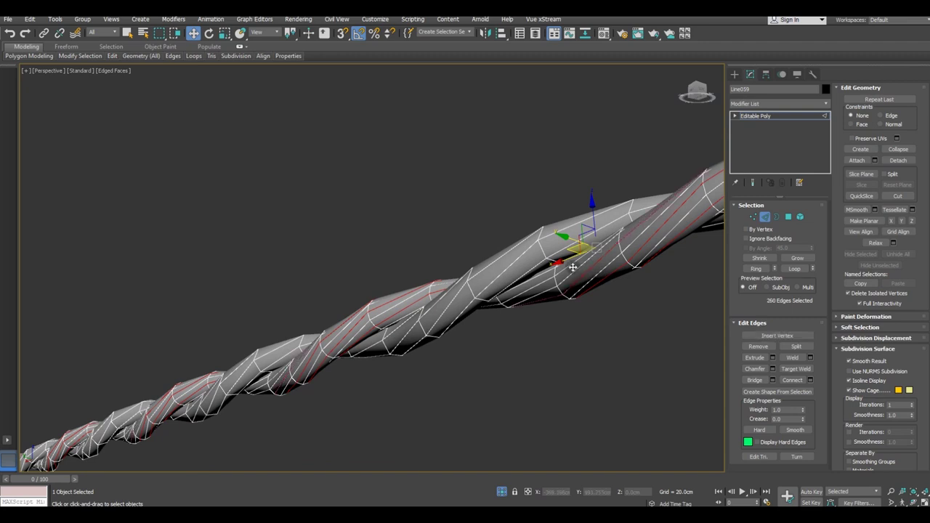
{"action": "double_click", "coordinate": [569, 266], "text": "ctrl"}
{"action": "mouse_move", "coordinate": [573, 278]}
{"action": "middle_mouse_down", "text": "alt"}
{"action": "mouse_move", "coordinate": [618, 327]}
{"action": "mouse_move", "coordinate": [716, 328]}
{"action": "mouse_move", "coordinate": [663, 327]}
{"action": "middle_mouse_up", "text": "alt"}
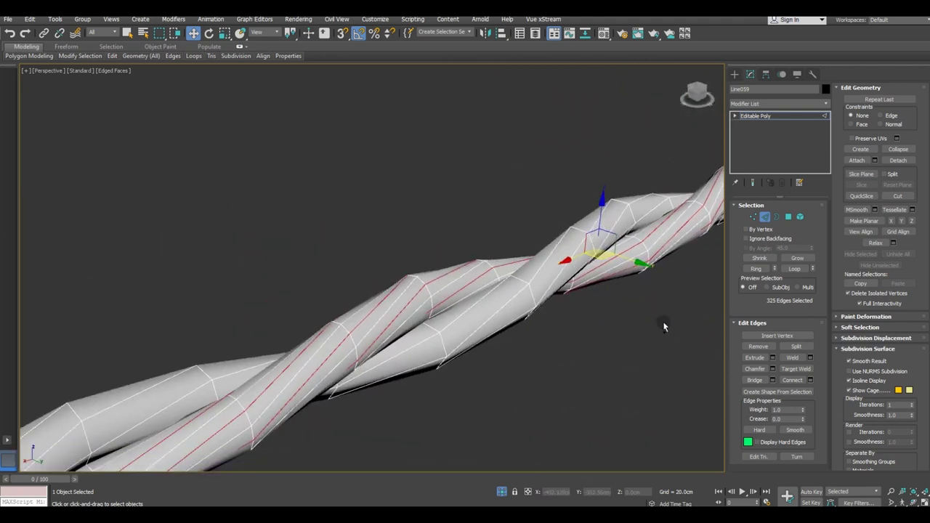
{"action": "left_click", "coordinate": [663, 327]}
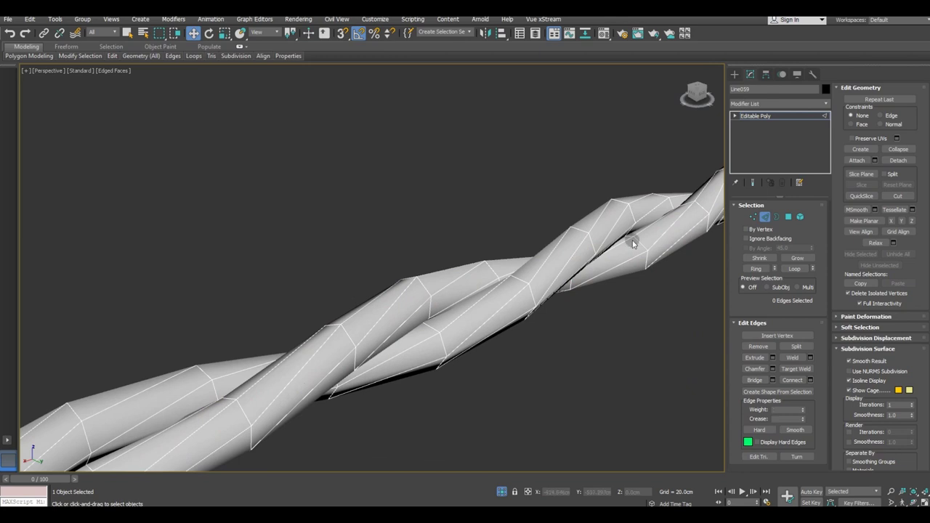
{"action": "left_click", "coordinate": [363, 337]}
{"action": "scroll", "coordinate": [416, 311], "scroll_direction": "down", "scroll_amount": 4}
{"action": "mouse_move", "coordinate": [417, 317]}
{"action": "middle_mouse_down", "text": "alt"}
{"action": "mouse_move", "coordinate": [329, 324]}
{"action": "mouse_move", "coordinate": [255, 303]}
{"action": "mouse_move", "coordinate": [305, 366]}
{"action": "middle_mouse_up", "text": "alt"}
{"action": "scroll", "coordinate": [306, 366], "scroll_direction": "up", "scroll_amount": 3}
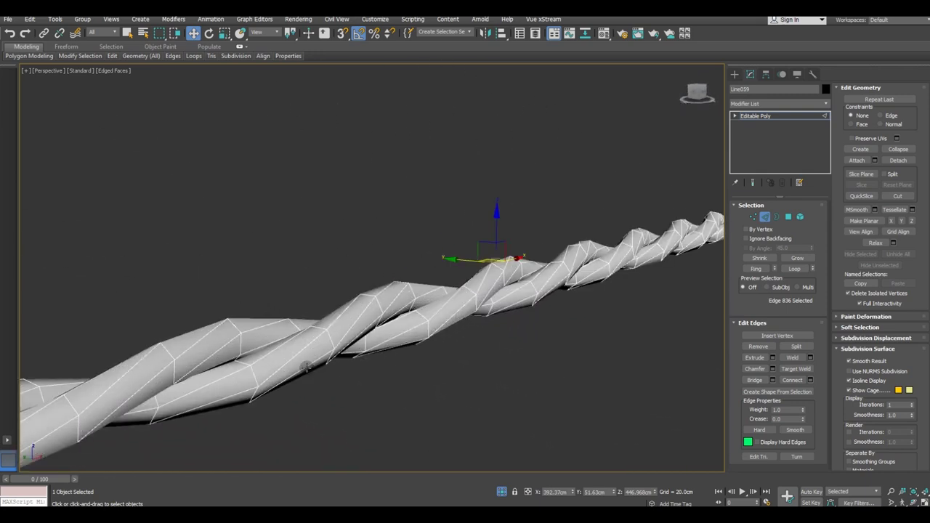
{"action": "double_click", "coordinate": [275, 348]}
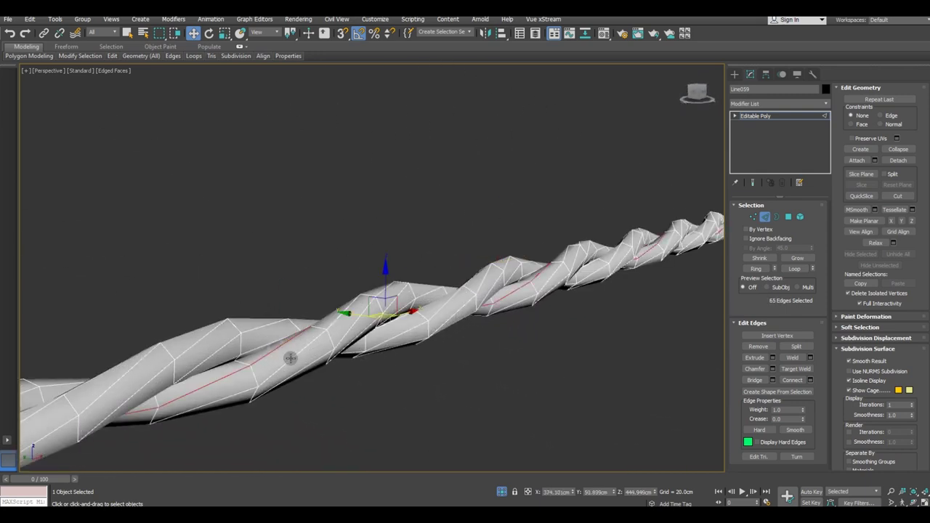
{"action": "double_click", "coordinate": [300, 370], "text": "ctrl"}
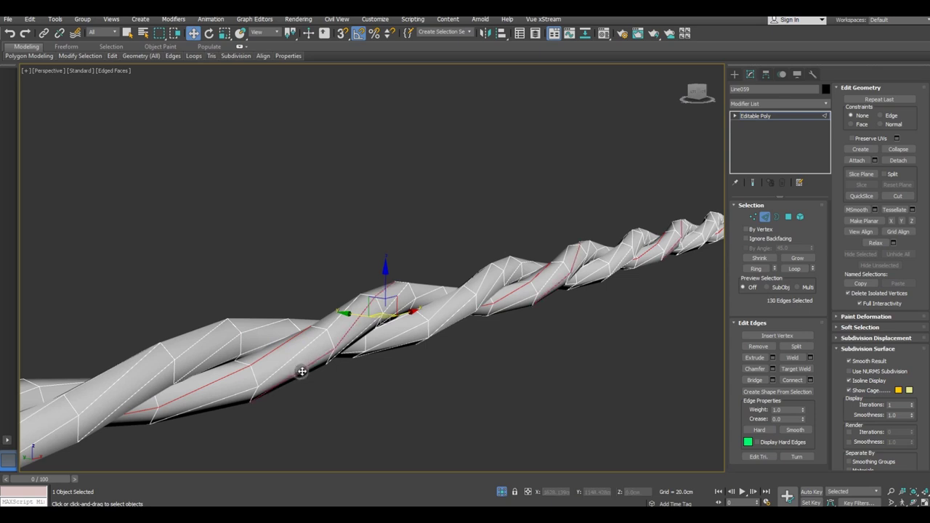
{"action": "double_click", "coordinate": [427, 294], "text": "ctrl"}
{"action": "mouse_move", "coordinate": [427, 293]}
{"action": "middle_mouse_down", "text": "alt"}
{"action": "mouse_move", "coordinate": [434, 262]}
{"action": "mouse_move", "coordinate": [460, 230]}
{"action": "mouse_move", "coordinate": [489, 233]}
{"action": "mouse_move", "coordinate": [525, 276]}
{"action": "mouse_move", "coordinate": [492, 301]}
{"action": "mouse_move", "coordinate": [449, 298]}
{"action": "mouse_move", "coordinate": [477, 309]}
{"action": "middle_mouse_up", "text": "alt"}
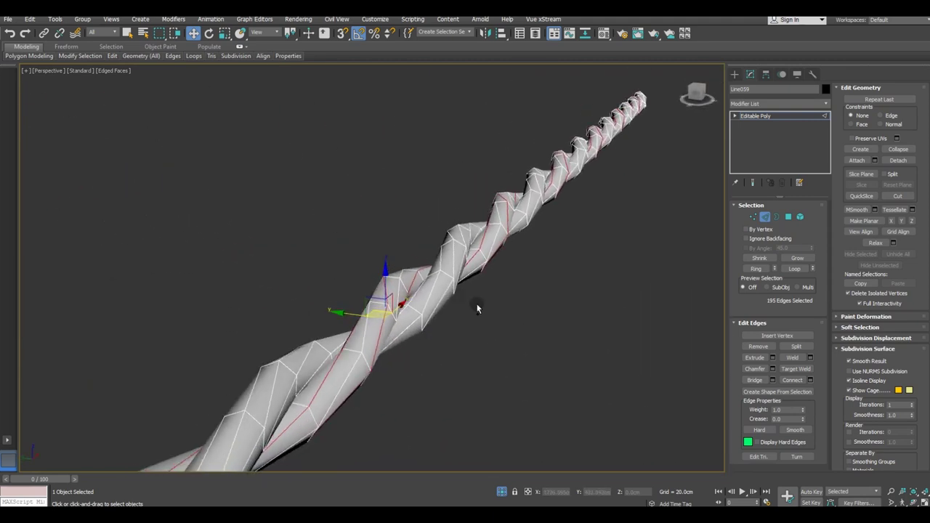
{"action": "left_click", "coordinate": [483, 306]}
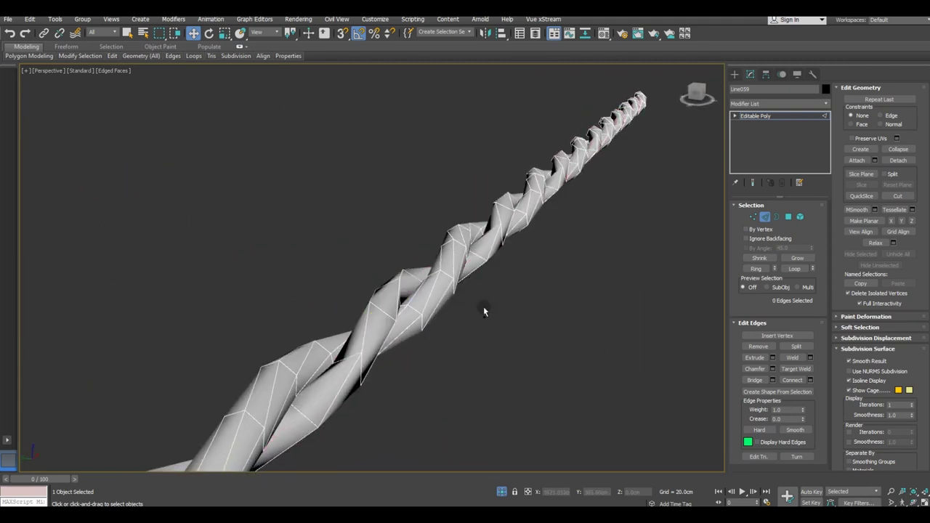
{"action": "scroll", "coordinate": [483, 311], "scroll_direction": "down", "scroll_amount": 3}
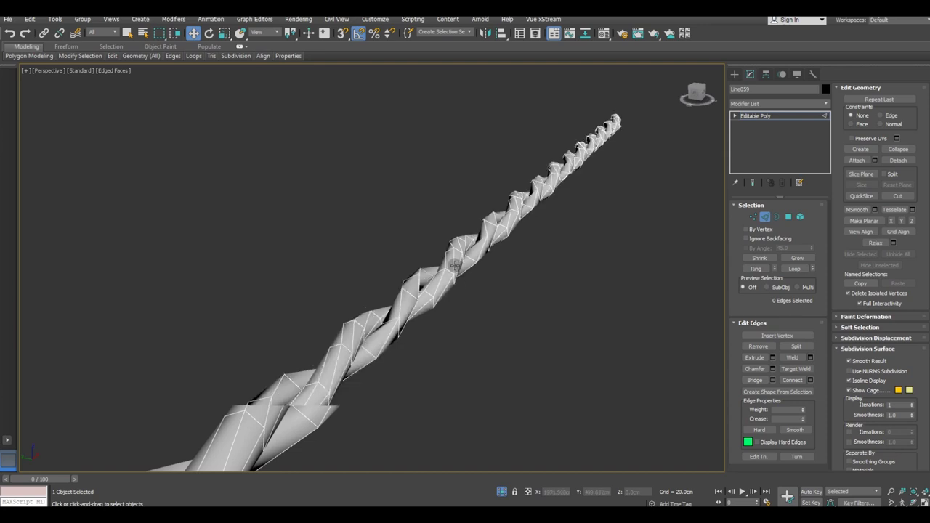
{"action": "scroll", "coordinate": [483, 311], "scroll_direction": "down", "scroll_amount": 3}
{"action": "scroll", "coordinate": [472, 301], "scroll_direction": "down", "scroll_amount": 2}
{"action": "middle_click_drag", "start_coordinate": [455, 288], "coordinate": [436, 270], "text": "alt"}
{"action": "middle_click_drag", "start_coordinate": [199, 307], "coordinate": [255, 326], "text": "alt"}
{"action": "scroll", "coordinate": [255, 326], "scroll_direction": "up", "scroll_amount": 2}
{"action": "scroll", "coordinate": [252, 327], "scroll_direction": "up", "scroll_amount": 2}
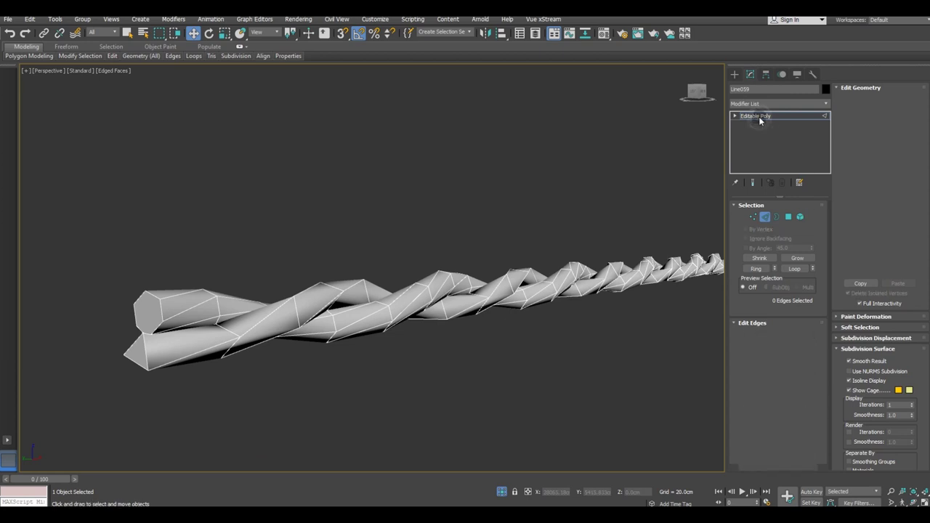
{"action": "middle_click_drag", "start_coordinate": [464, 239], "coordinate": [268, 263], "text": "alt"}
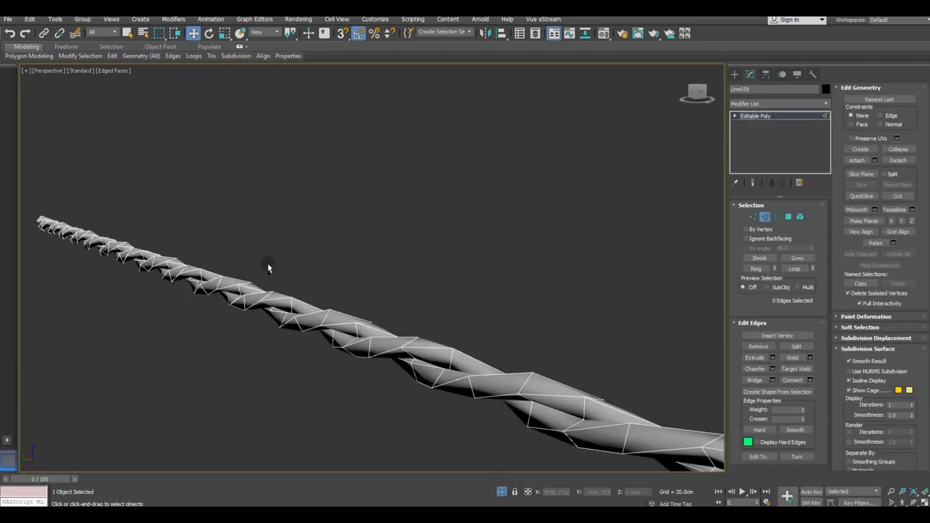
Add an Unwrap UVW modifier to the rope and open the Edit UVWs editor.
{"action": "left_click", "coordinate": [805, 116]}
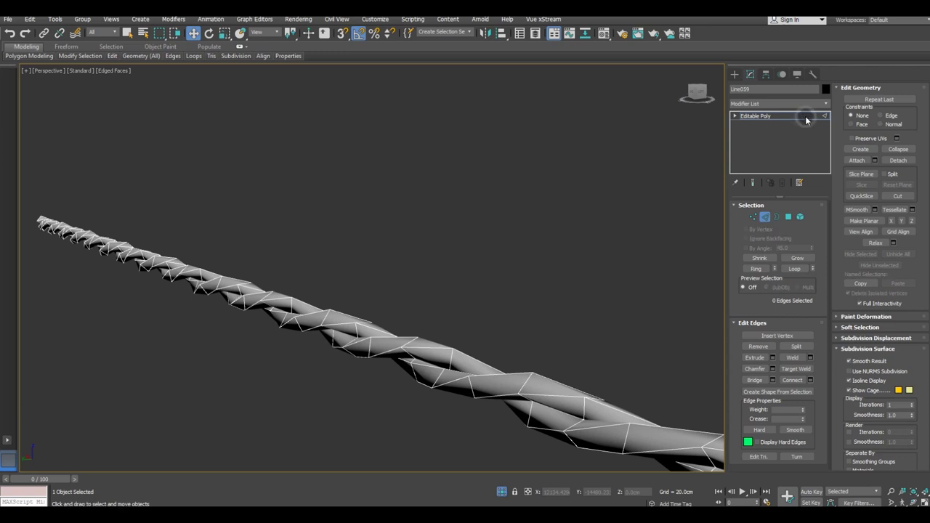
{"action": "left_click", "coordinate": [823, 107]}
{"action": "left_click_drag", "start_coordinate": [826, 120], "coordinate": [828, 405]}
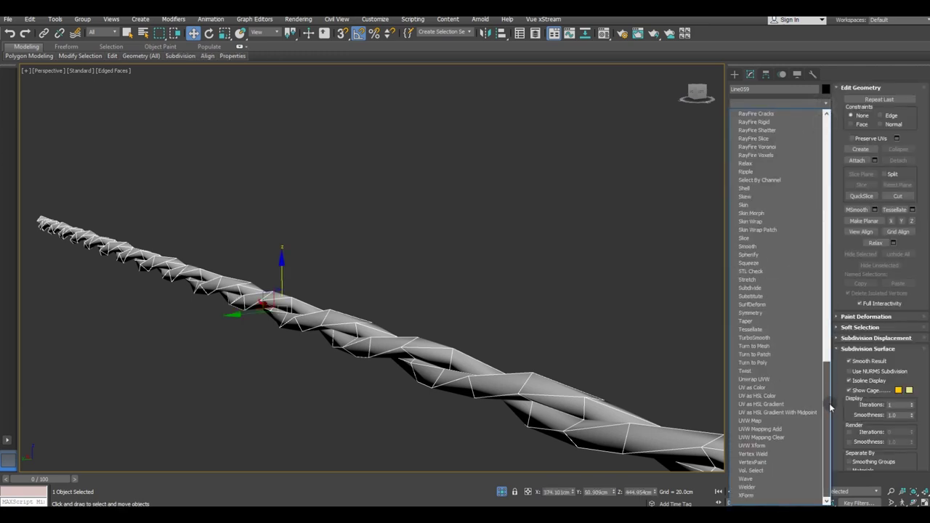
{"action": "left_click", "coordinate": [758, 379]}
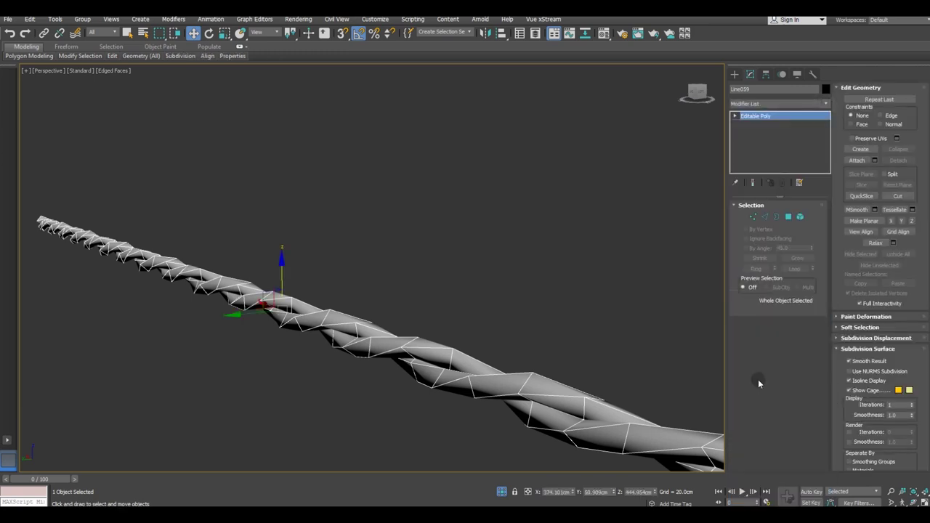
{"action": "left_click", "coordinate": [771, 408]}
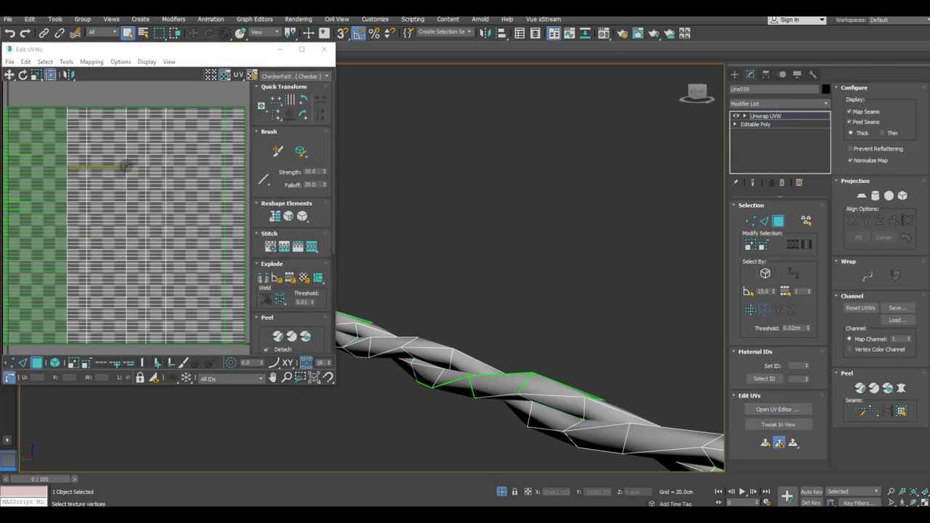
Preview the UVs with the plain grey checker pattern.
{"action": "scroll", "coordinate": [124, 167], "scroll_direction": "down", "scroll_amount": 2}
{"action": "scroll", "coordinate": [124, 168], "scroll_direction": "down", "scroll_amount": 1}
{"action": "left_click", "coordinate": [277, 77]}
{"action": "left_click", "coordinate": [275, 86]}
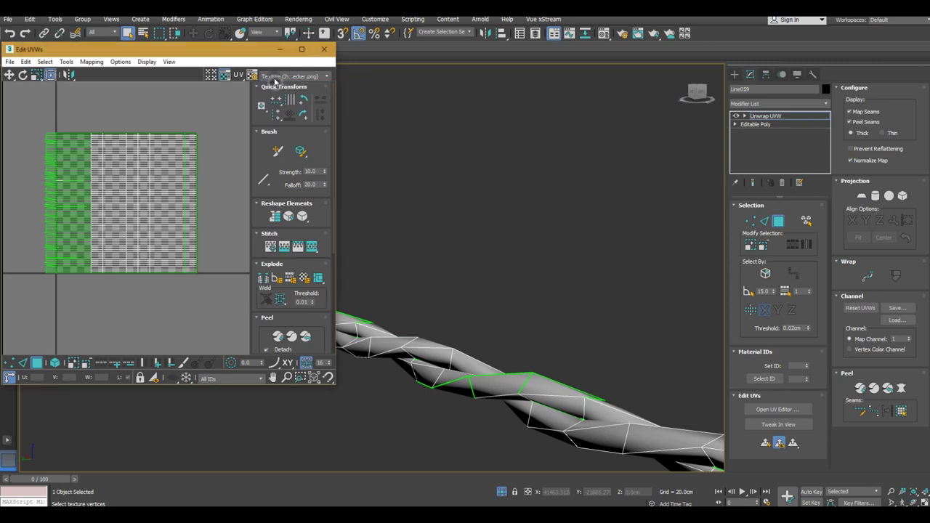
{"action": "left_click", "coordinate": [276, 76]}
{"action": "left_click", "coordinate": [275, 93]}
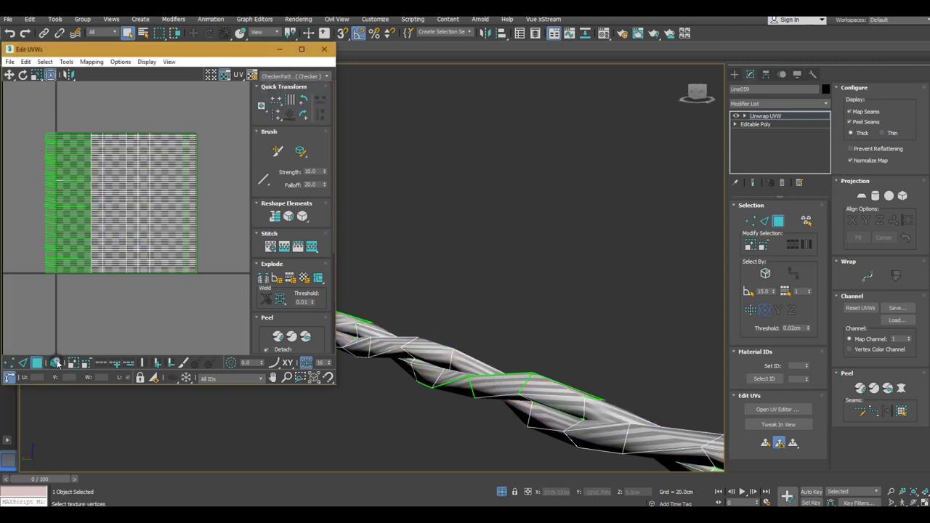
In face mode, select one strand and move its UV island down and right.
{"action": "left_click", "coordinate": [57, 362]}
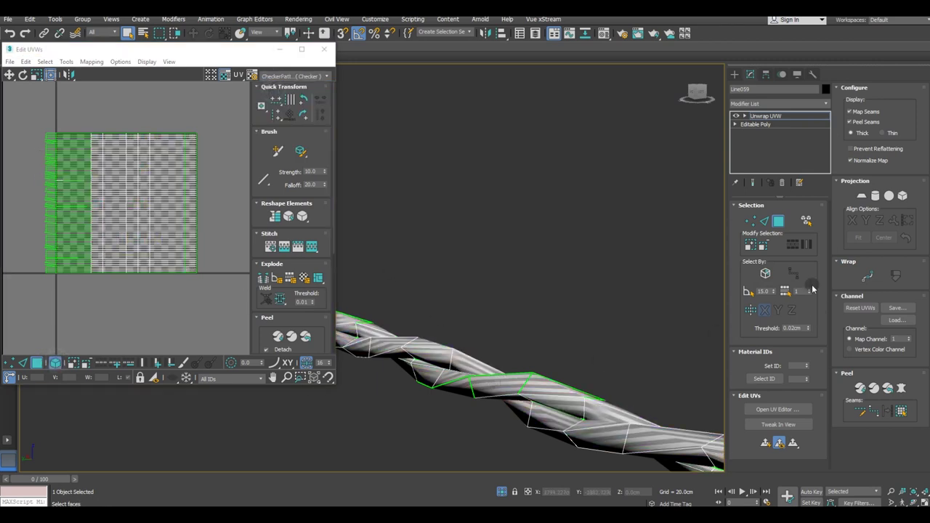
{"action": "left_click", "coordinate": [545, 398]}
{"action": "left_click_drag", "start_coordinate": [124, 199], "coordinate": [195, 292]}
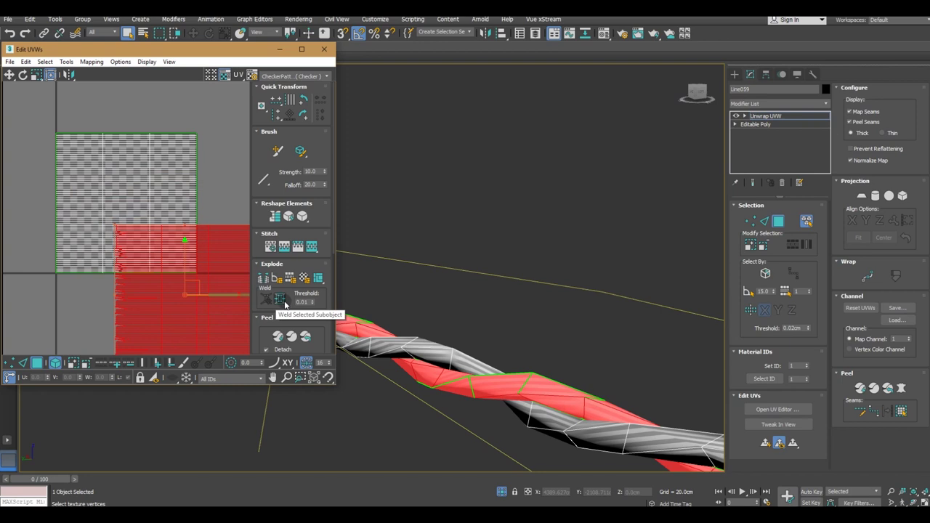
{"action": "middle_click_drag", "start_coordinate": [167, 279], "coordinate": [175, 184]}
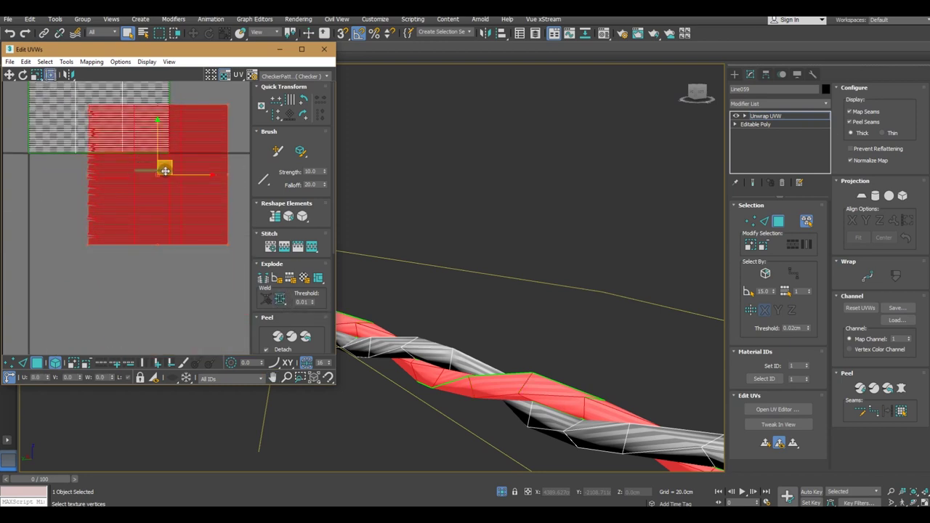
{"action": "left_click_drag", "start_coordinate": [165, 170], "coordinate": [160, 236]}
{"action": "left_click", "coordinate": [135, 332]}
{"action": "scroll", "coordinate": [90, 252], "scroll_direction": "up", "scroll_amount": 5}
{"action": "scroll", "coordinate": [91, 252], "scroll_direction": "up", "scroll_amount": 2}
{"action": "scroll", "coordinate": [93, 257], "scroll_direction": "up", "scroll_amount": 2}
Undo the strand's island moves and its face selection.
{"action": "left_click", "coordinate": [122, 321]}
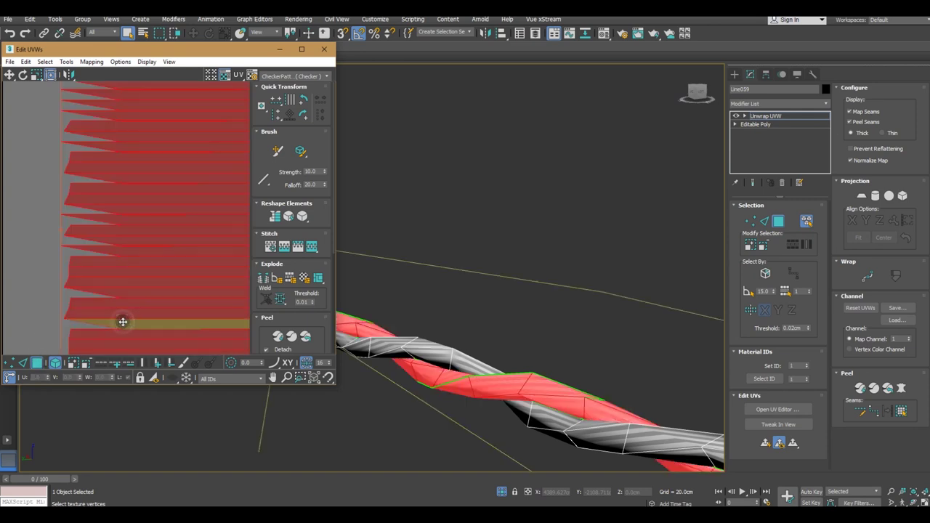
{"action": "scroll", "coordinate": [167, 292], "scroll_direction": "down", "scroll_amount": 5}
{"action": "scroll", "coordinate": [166, 295], "scroll_direction": "down", "scroll_amount": 1}
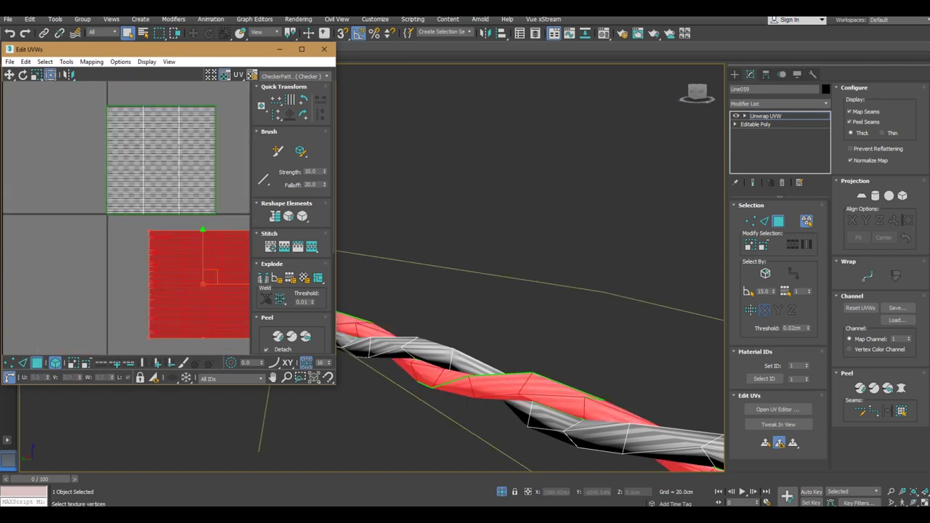
{"action": "left_click", "coordinate": [8, 34]}
{"action": "left_click", "coordinate": [8, 34]}
{"action": "left_click", "coordinate": [8, 34]}
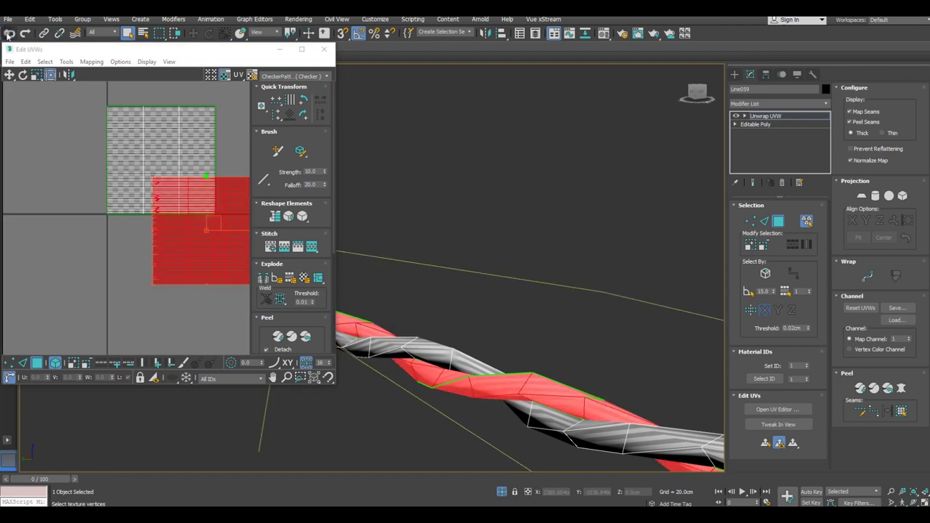
{"action": "left_click", "coordinate": [8, 34]}
{"action": "left_click", "coordinate": [8, 34]}
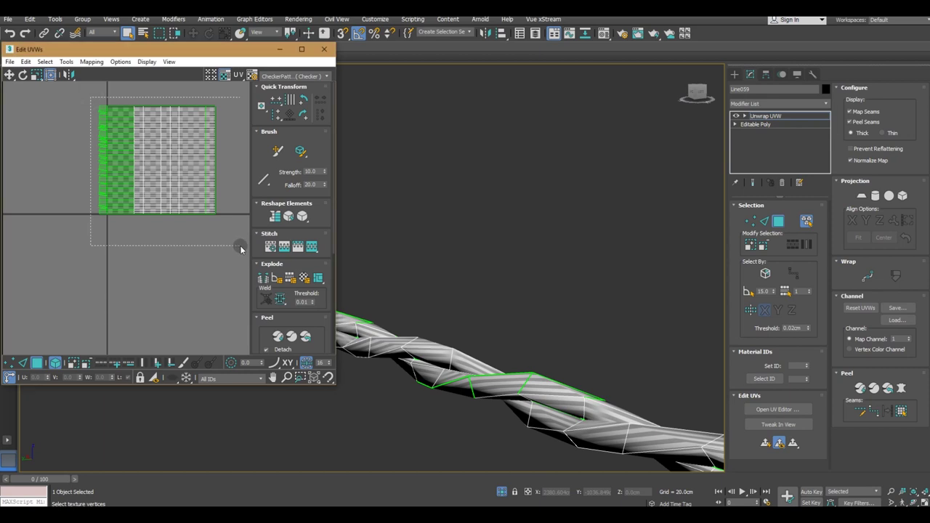
Select all UV faces and stretch the island vertically with non-uniform scale.
{"action": "left_click_drag", "start_coordinate": [92, 96], "coordinate": [236, 242]}
{"action": "left_click", "coordinate": [36, 75]}
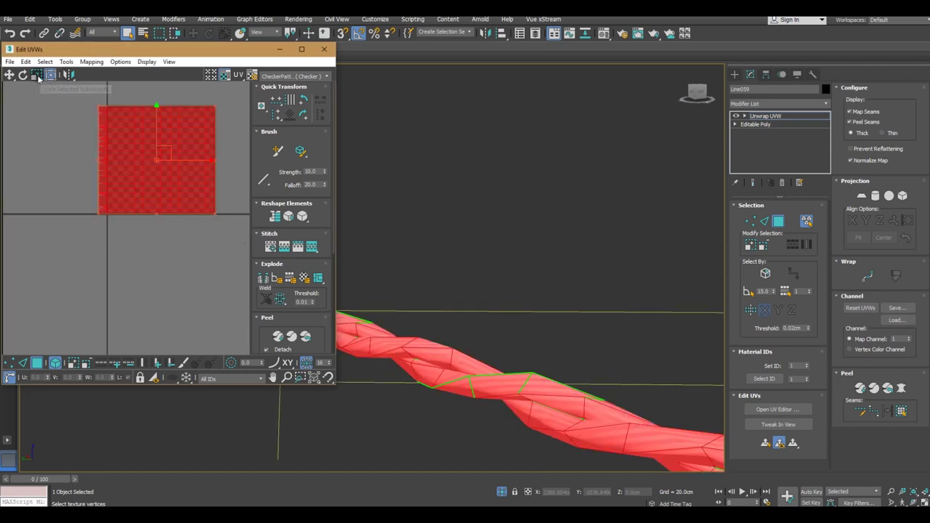
{"action": "left_click", "coordinate": [38, 103]}
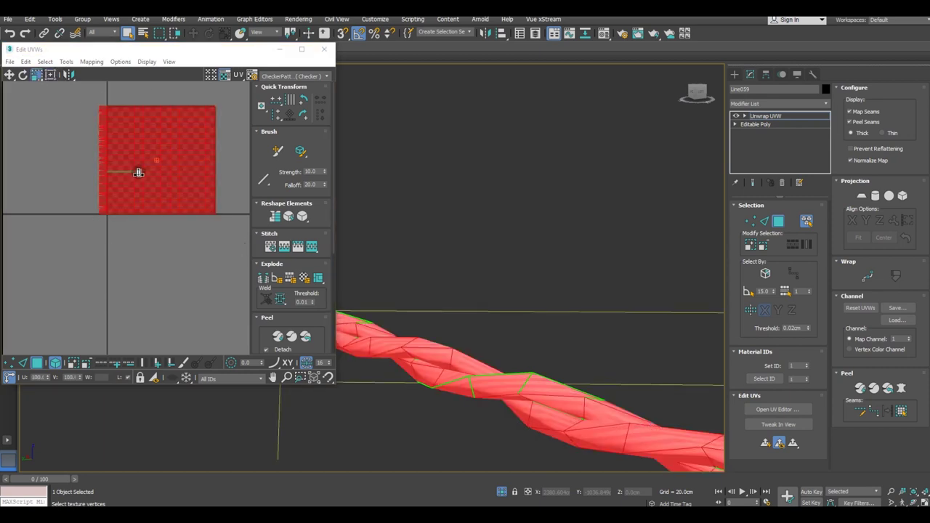
{"action": "left_click_drag", "start_coordinate": [138, 172], "coordinate": [128, 123]}
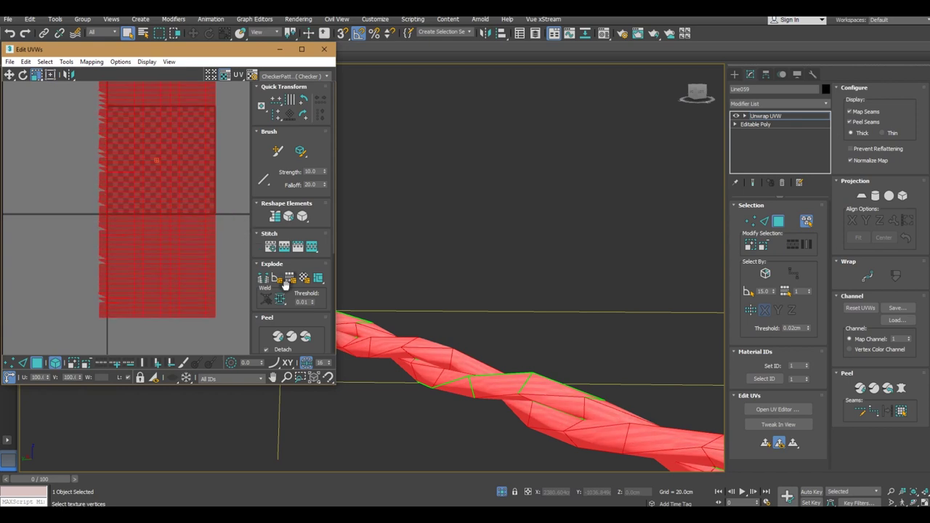
{"action": "mouse_move", "coordinate": [163, 283]}
{"action": "left_mouse_down"}
{"action": "mouse_move", "coordinate": [156, 201]}
{"action": "mouse_move", "coordinate": [166, 287]}
{"action": "left_mouse_up"}
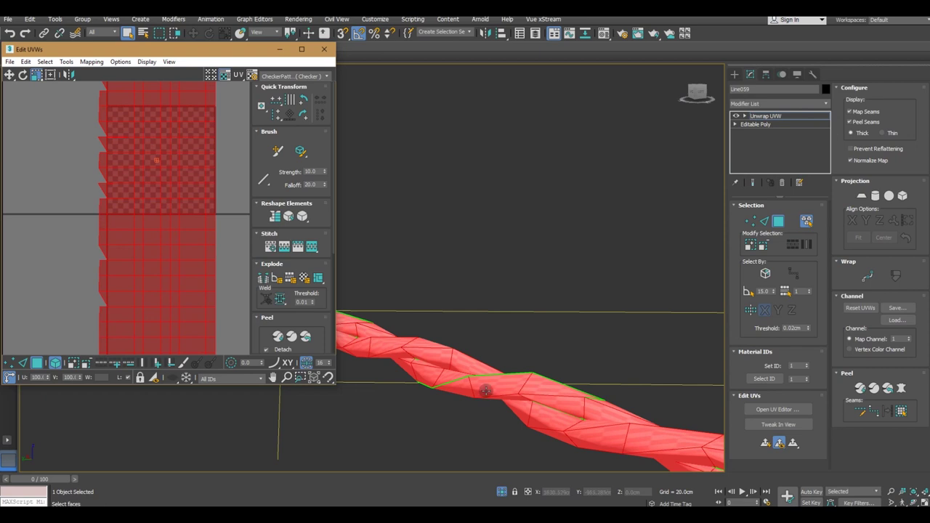
{"action": "scroll", "coordinate": [485, 391], "scroll_direction": "up", "scroll_amount": 3}
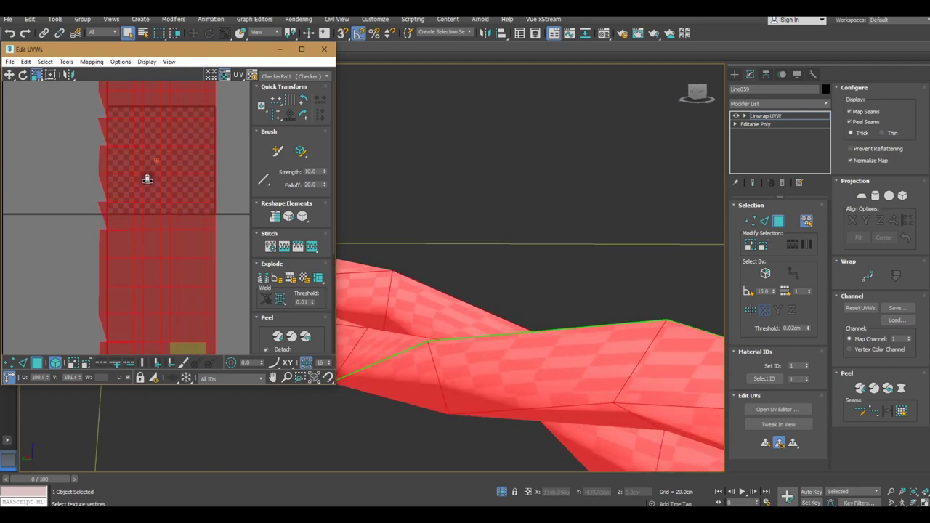
Select both rope strands, apply Planar Map, and pack them into the 0–1 square.
{"action": "left_click", "coordinate": [164, 251]}
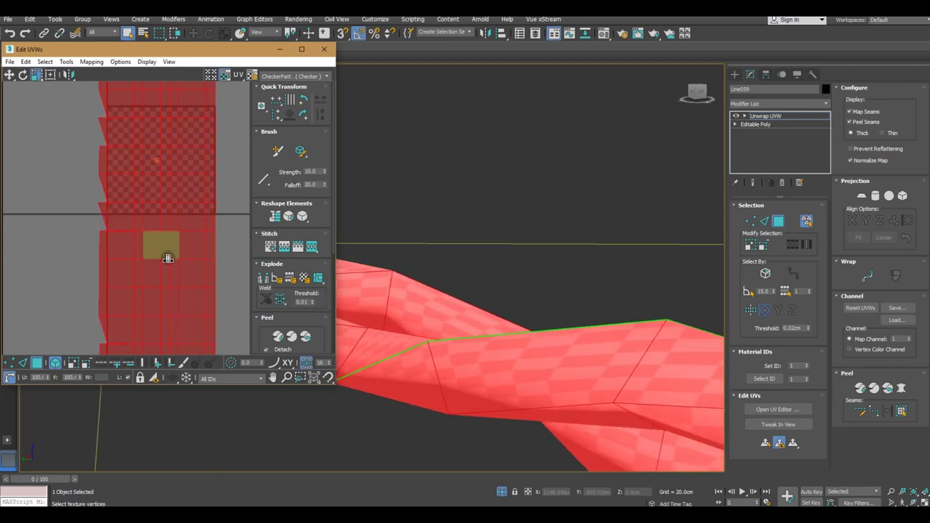
{"action": "left_click", "coordinate": [149, 201]}
{"action": "left_click", "coordinate": [231, 289]}
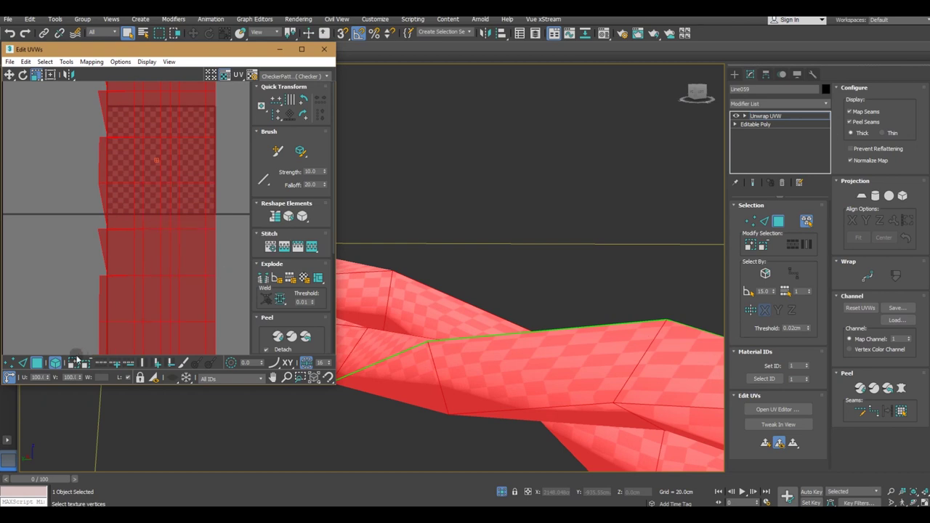
{"action": "double_click", "coordinate": [149, 251]}
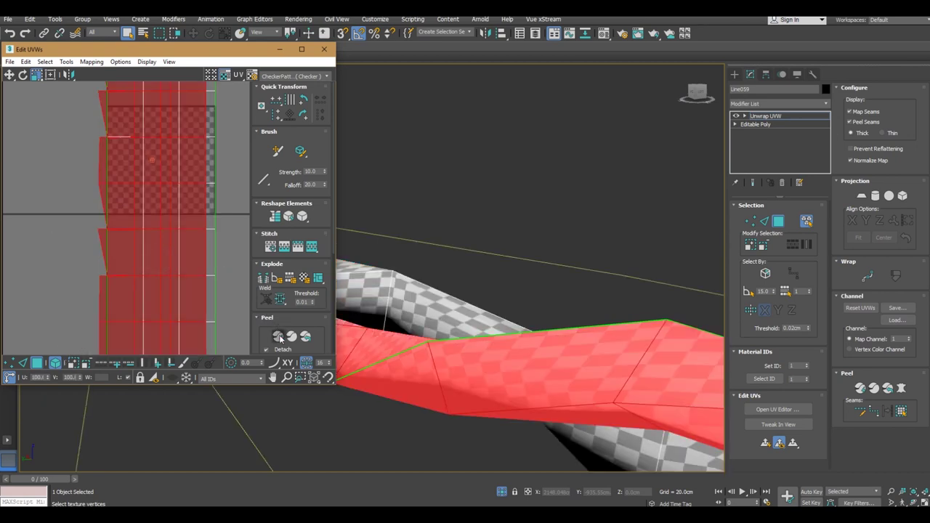
{"action": "left_click", "coordinate": [276, 319]}
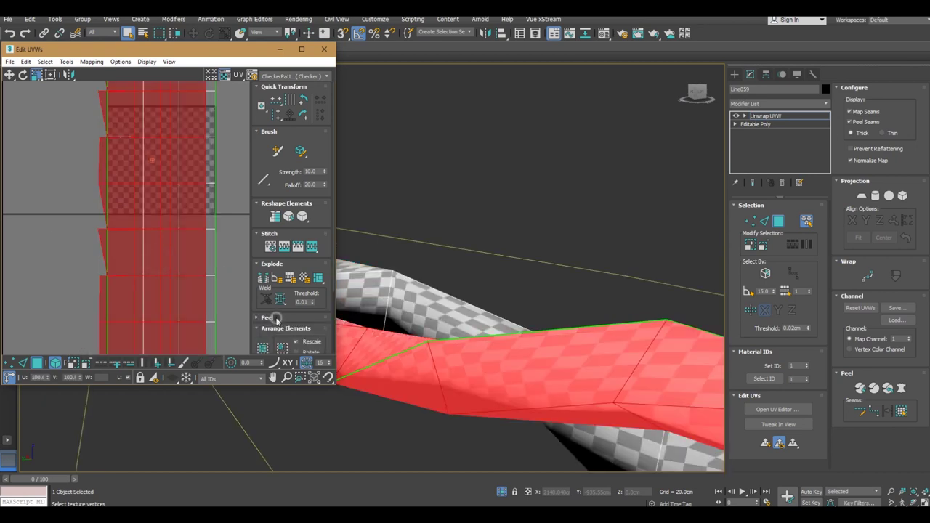
{"action": "left_click", "coordinate": [207, 298], "text": "ctrl"}
{"action": "left_click", "coordinate": [766, 443]}
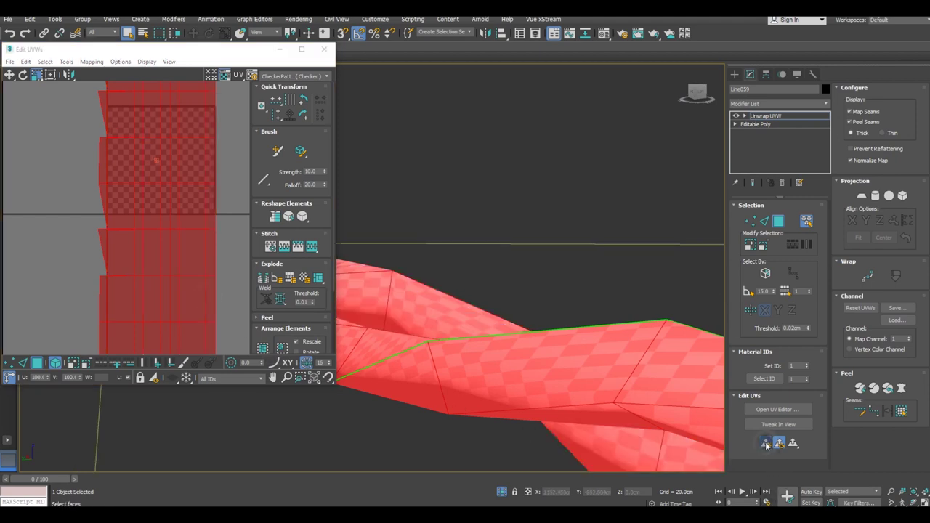
{"action": "left_click", "coordinate": [268, 318]}
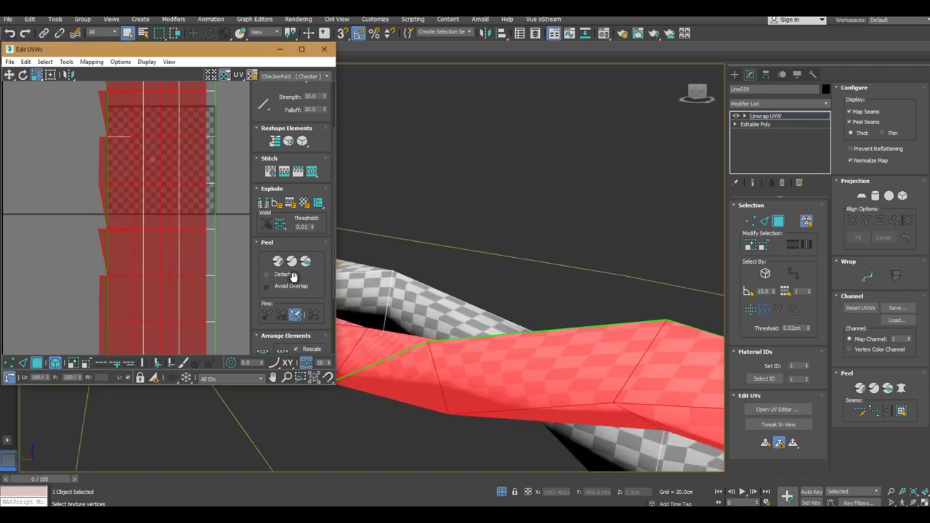
{"action": "left_click", "coordinate": [264, 352]}
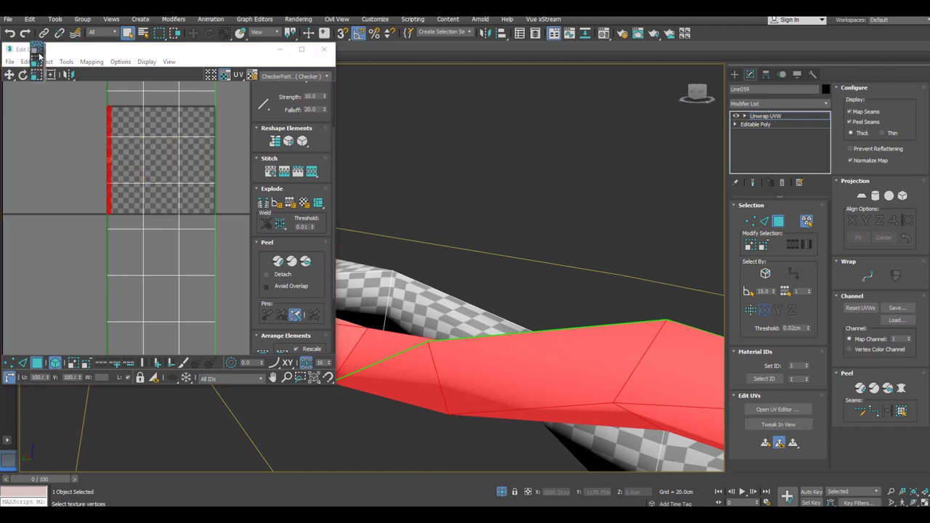
Move the red UV strip upward and widen it horizontally.
{"action": "left_click_drag", "start_coordinate": [113, 156], "coordinate": [89, 74]}
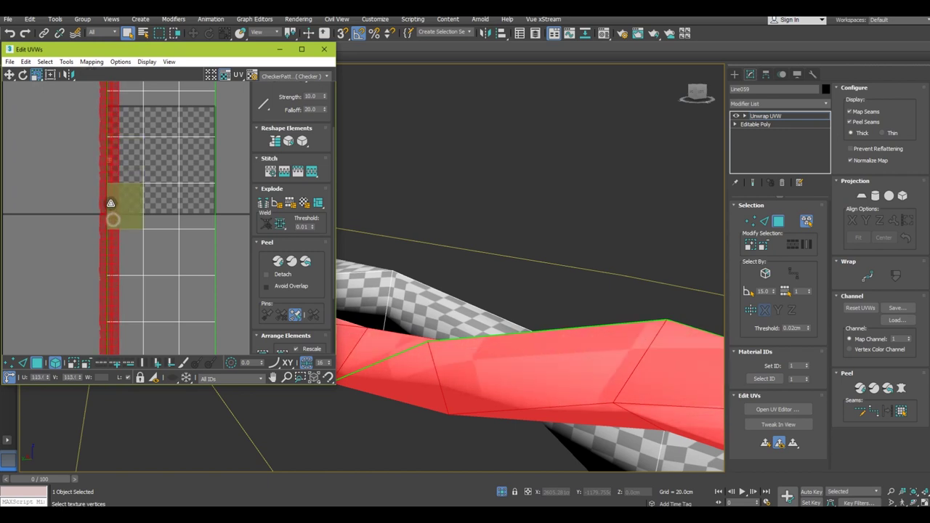
{"action": "left_click_drag", "start_coordinate": [112, 211], "coordinate": [99, 139]}
{"action": "left_click_drag", "start_coordinate": [108, 208], "coordinate": [95, 167]}
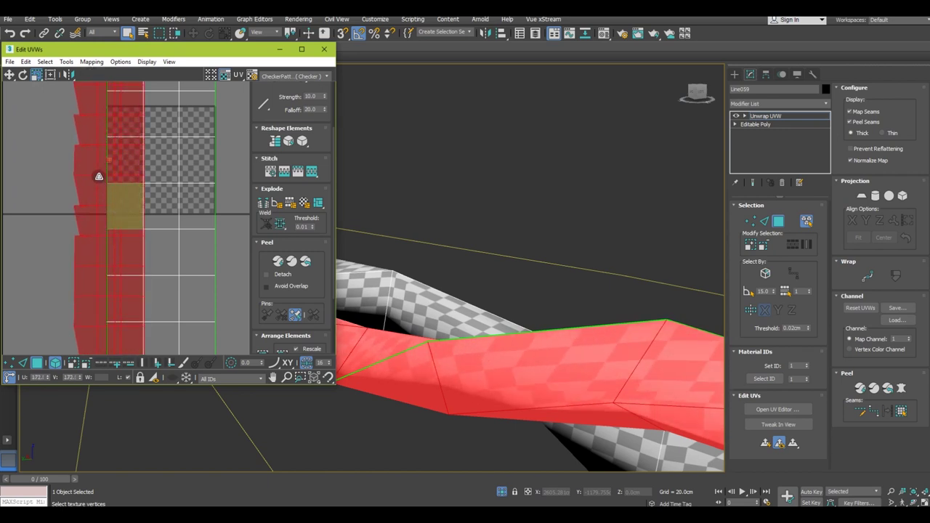
{"action": "middle_click_drag", "start_coordinate": [481, 318], "coordinate": [505, 367], "text": "alt"}
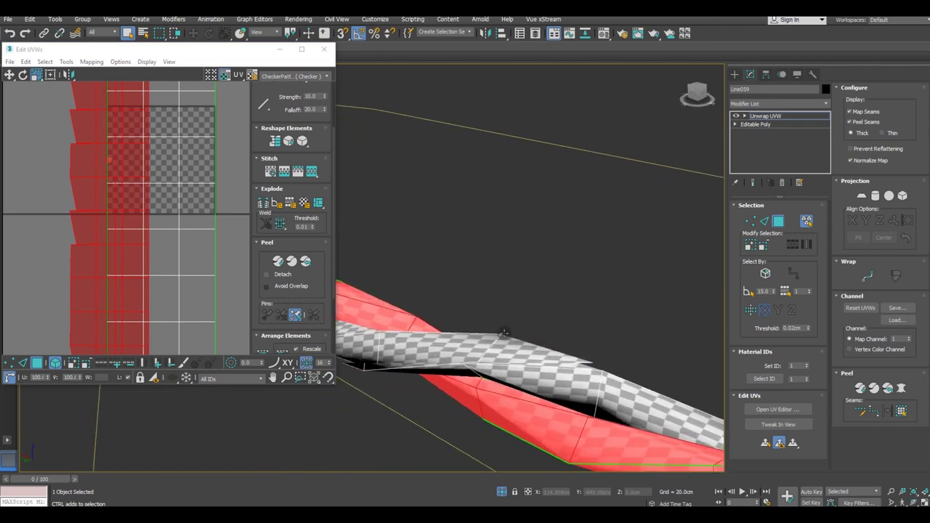
{"action": "middle_click_drag", "start_coordinate": [395, 384], "coordinate": [402, 348]}
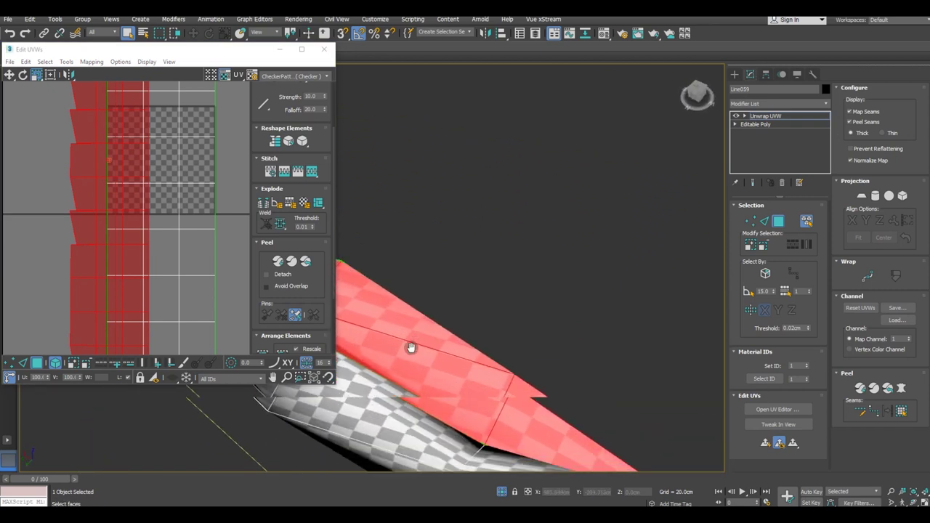
{"action": "scroll", "coordinate": [402, 347], "scroll_direction": "down", "scroll_amount": 4}
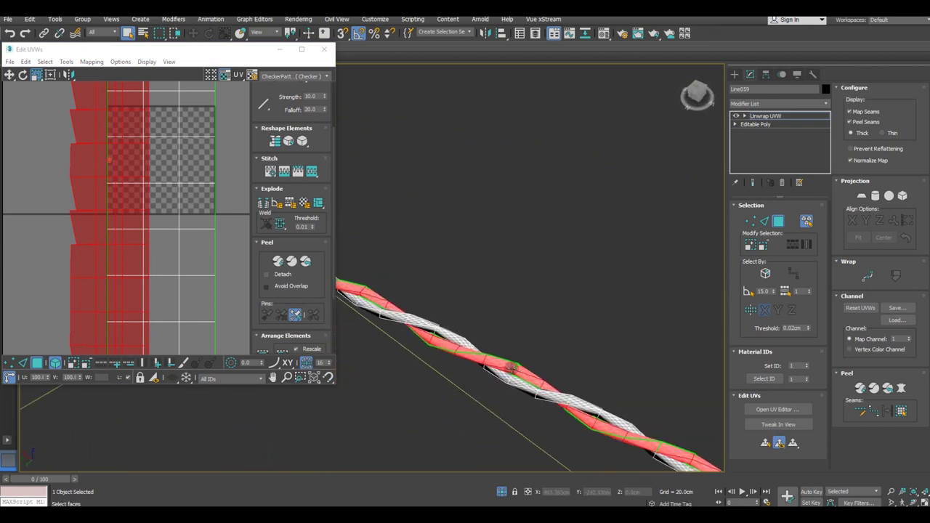
{"action": "scroll", "coordinate": [512, 367], "scroll_direction": "up", "scroll_amount": 4}
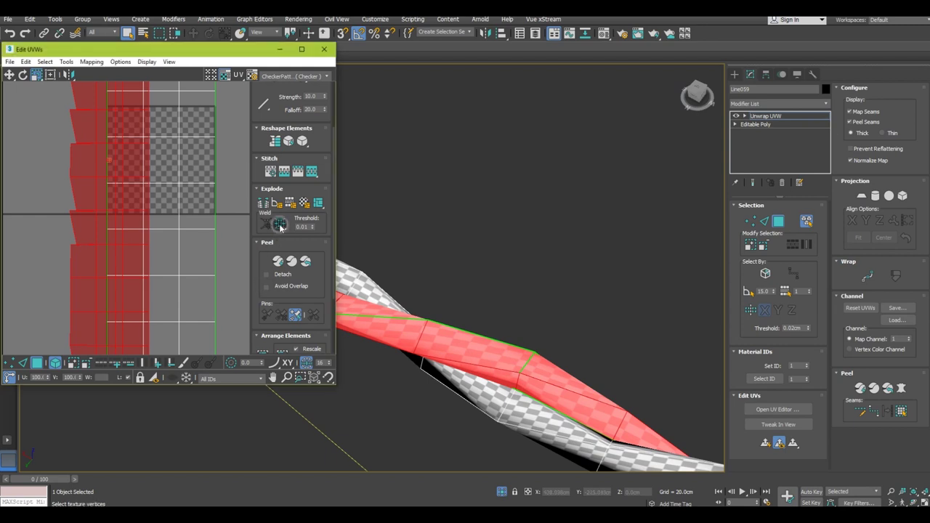
{"action": "scroll", "coordinate": [549, 410], "scroll_direction": "up", "scroll_amount": 3}
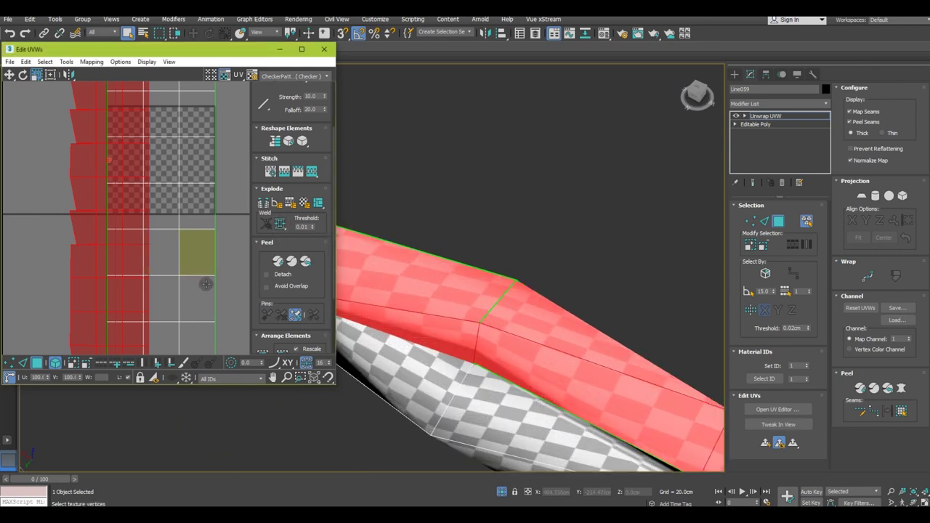
Flatten and widen the lower strand's UVs, then Pack Normalize all UVs.
{"action": "left_click", "coordinate": [172, 256]}
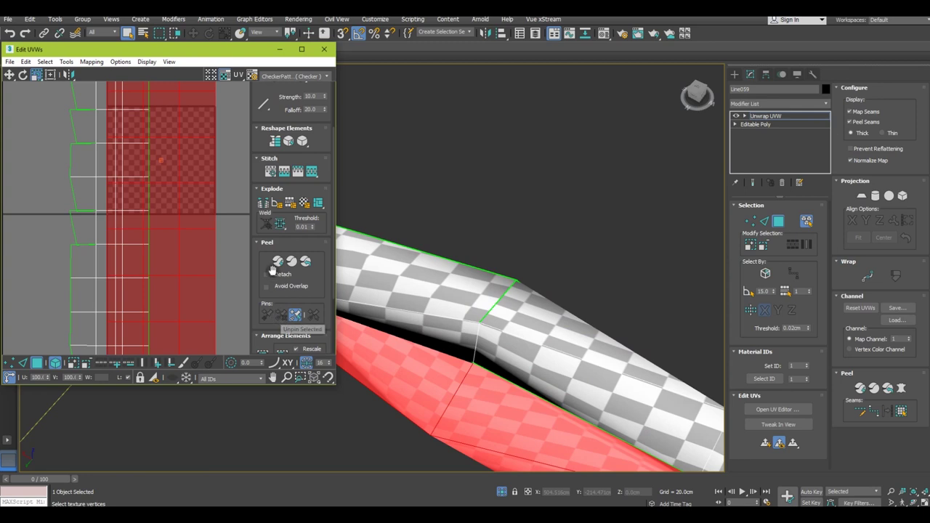
{"action": "left_click", "coordinate": [265, 356]}
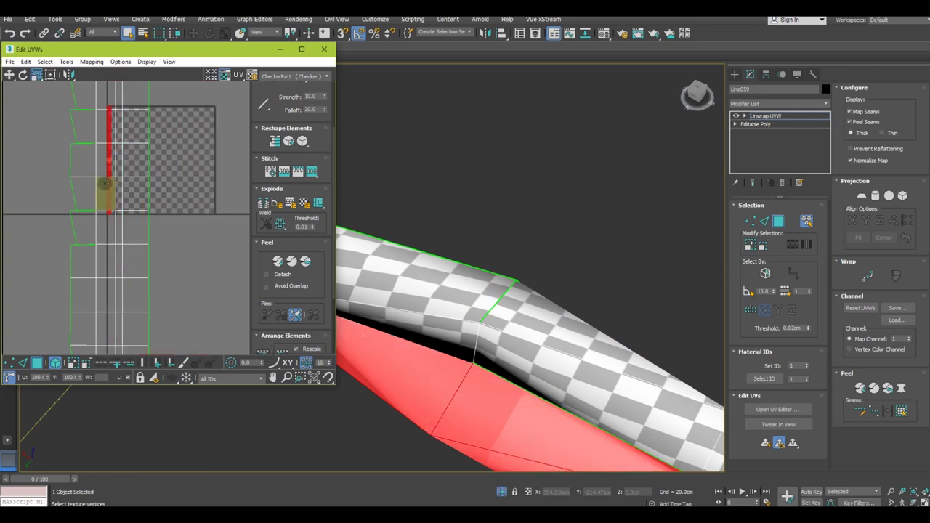
{"action": "mouse_move", "coordinate": [108, 182]}
{"action": "left_mouse_down"}
{"action": "mouse_move", "coordinate": [105, 126]}
{"action": "mouse_move", "coordinate": [114, 175]}
{"action": "left_mouse_up"}
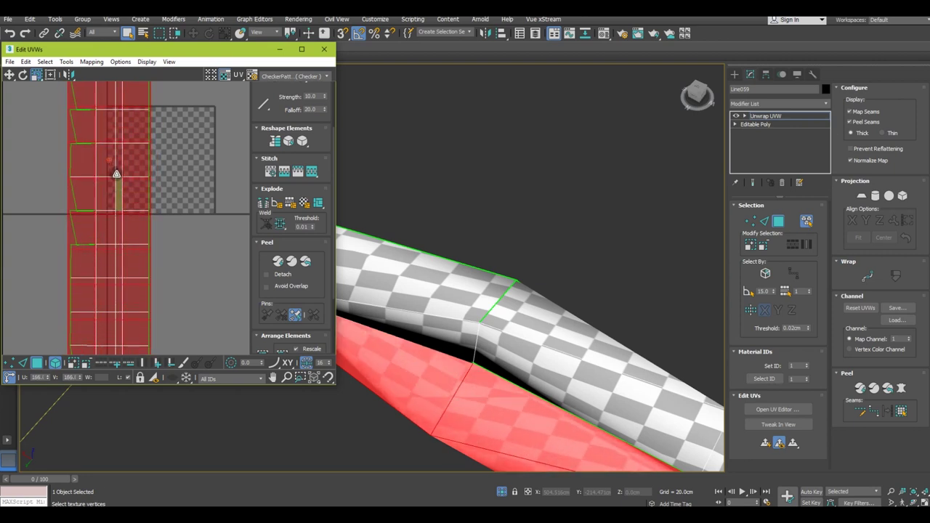
{"action": "left_click", "coordinate": [50, 75]}
{"action": "key", "text": "ctrl+a"}
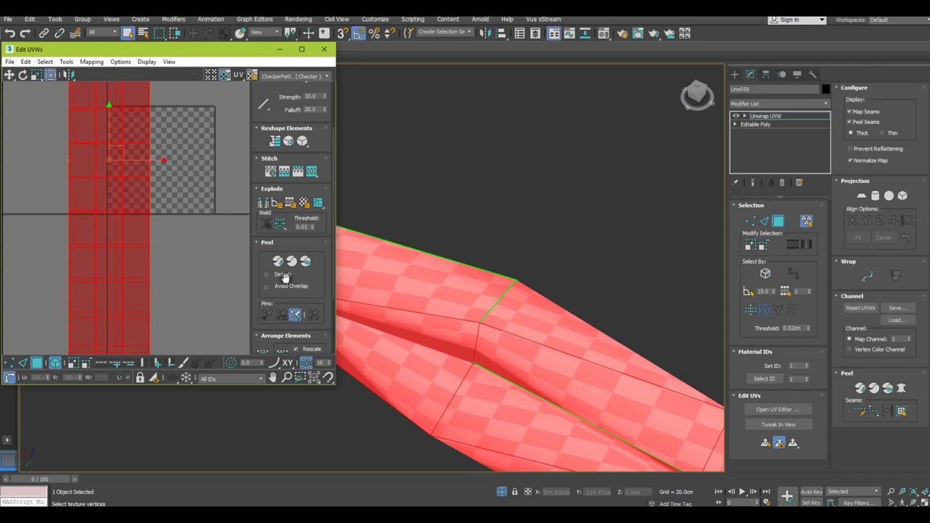
{"action": "left_click", "coordinate": [273, 243]}
{"action": "left_click", "coordinate": [268, 274]}
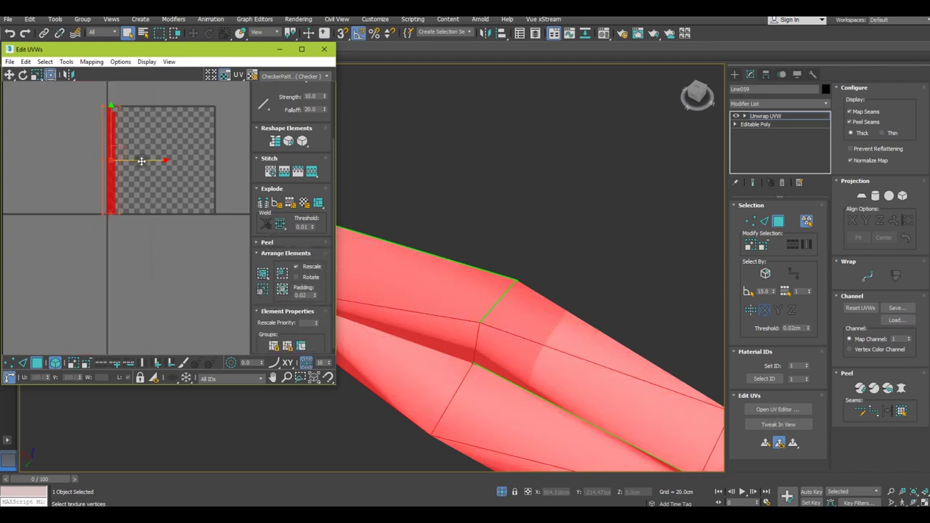
Nudge the packed strip against the UV square's left edge and deselect it.
{"action": "left_click_drag", "start_coordinate": [142, 161], "coordinate": [144, 161]}
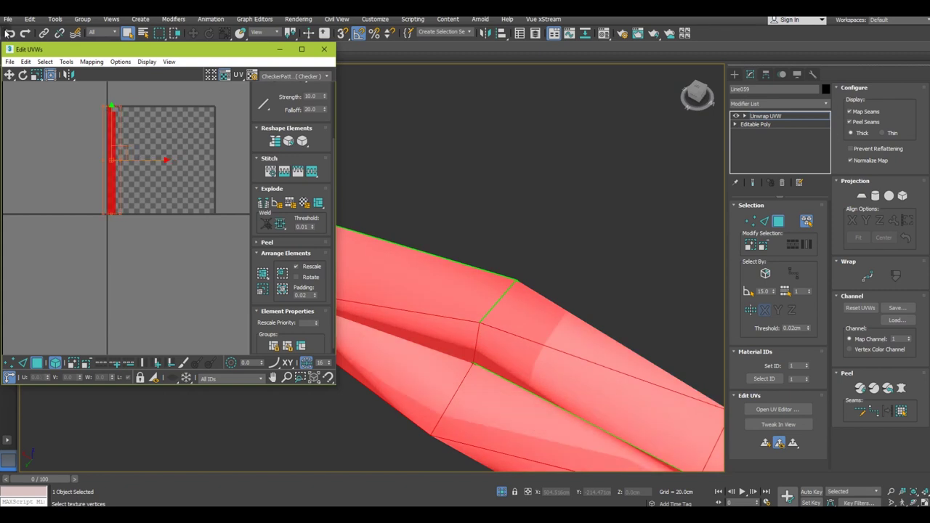
{"action": "left_click", "coordinate": [26, 164]}
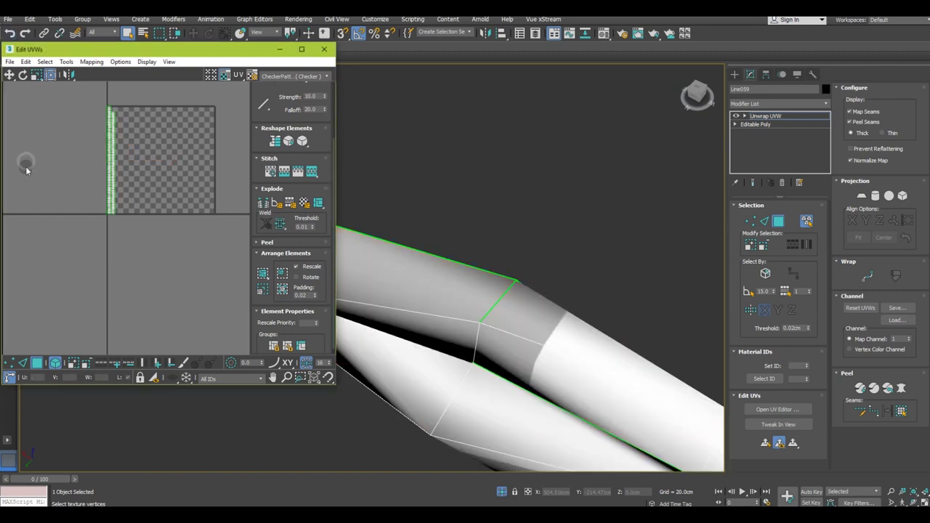
{"action": "left_click", "coordinate": [113, 189]}
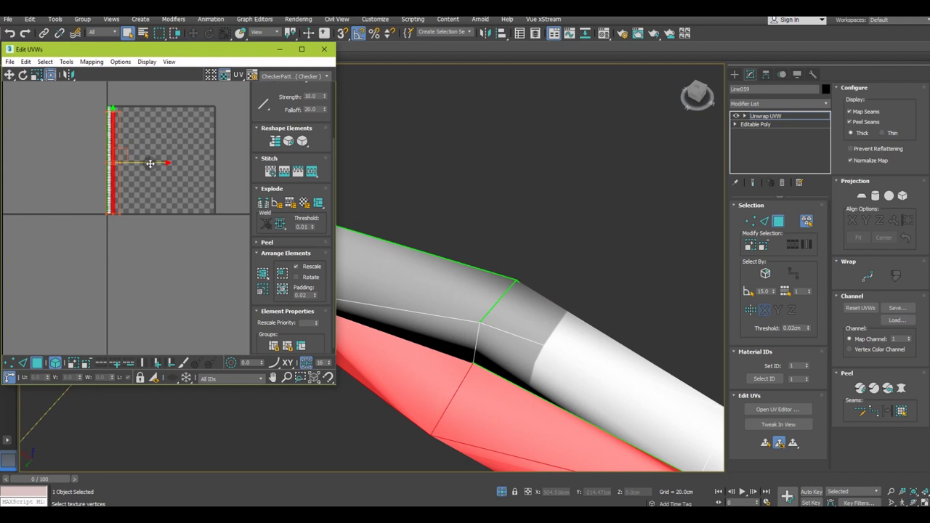
{"action": "left_click_drag", "start_coordinate": [150, 162], "coordinate": [154, 163]}
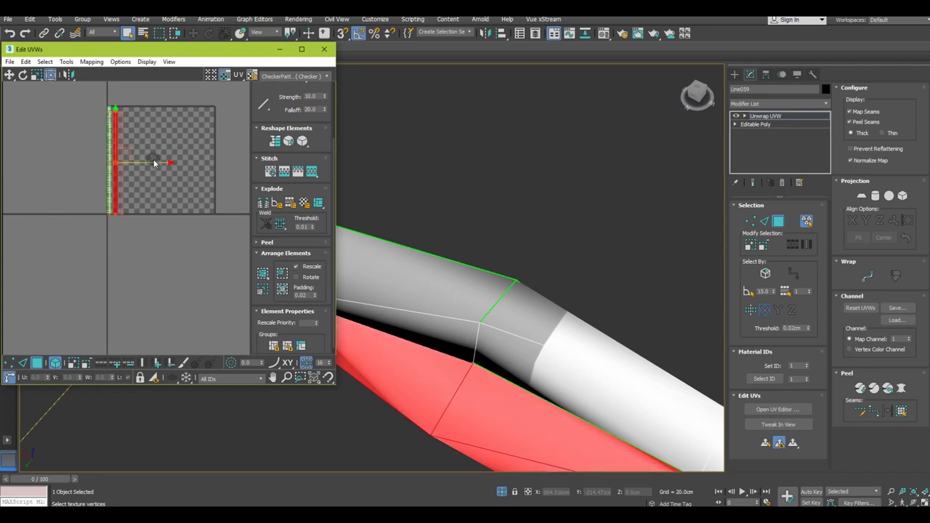
{"action": "left_click", "coordinate": [165, 145]}
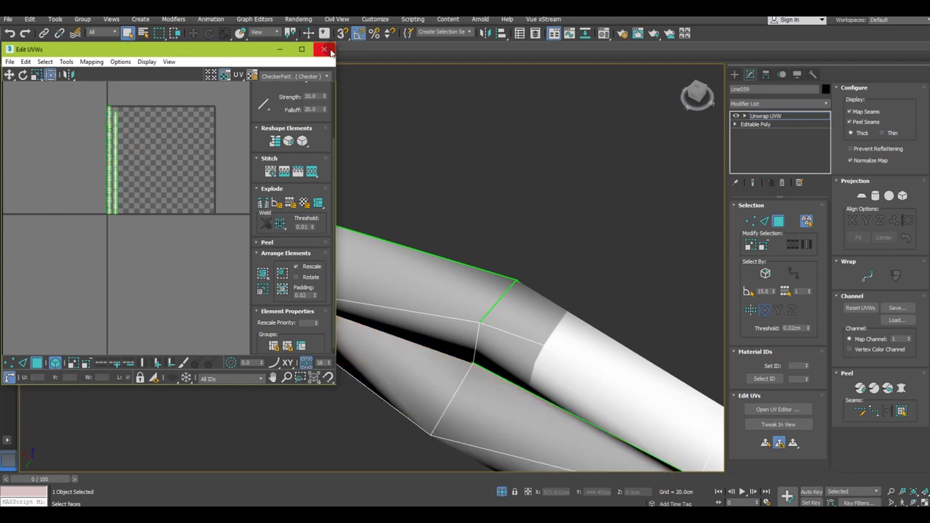
{"action": "left_click", "coordinate": [329, 51]}
Close Edit UVWs, exit Isolate Selection to show the full railing, and deselect everything.
{"action": "left_click", "coordinate": [765, 116]}
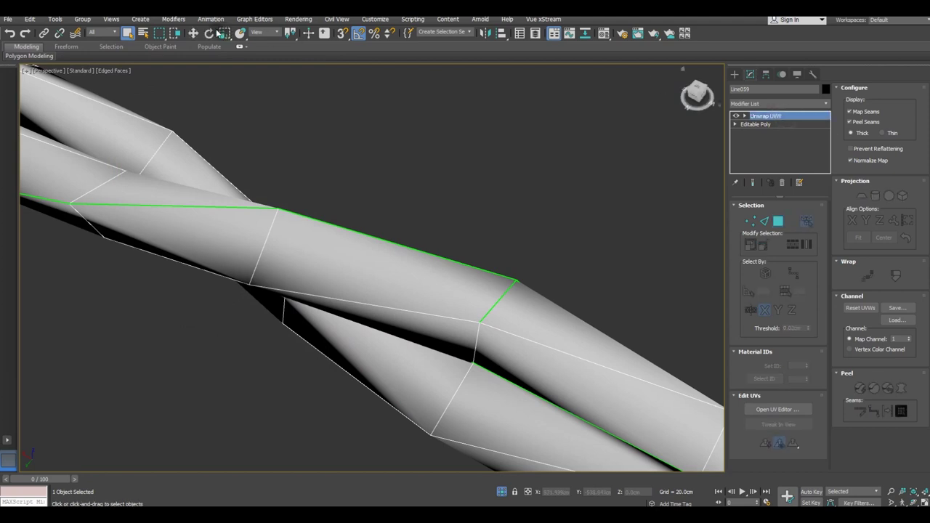
{"action": "left_click", "coordinate": [195, 33]}
{"action": "scroll", "coordinate": [303, 258], "scroll_direction": "down", "scroll_amount": 4}
{"action": "scroll", "coordinate": [308, 270], "scroll_direction": "down", "scroll_amount": 4}
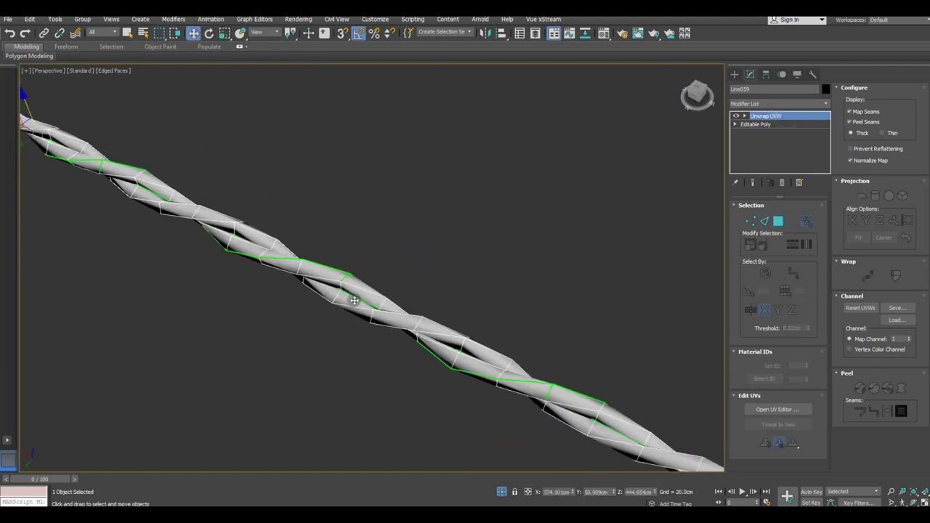
{"action": "scroll", "coordinate": [300, 288], "scroll_direction": "down", "scroll_amount": 3}
{"action": "mouse_move", "coordinate": [300, 288]}
{"action": "middle_mouse_down", "text": "alt"}
{"action": "mouse_move", "coordinate": [255, 263]}
{"action": "mouse_move", "coordinate": [260, 286]}
{"action": "mouse_move", "coordinate": [225, 291]}
{"action": "mouse_move", "coordinate": [351, 300]}
{"action": "middle_mouse_up", "text": "alt"}
{"action": "left_click", "coordinate": [502, 494]}
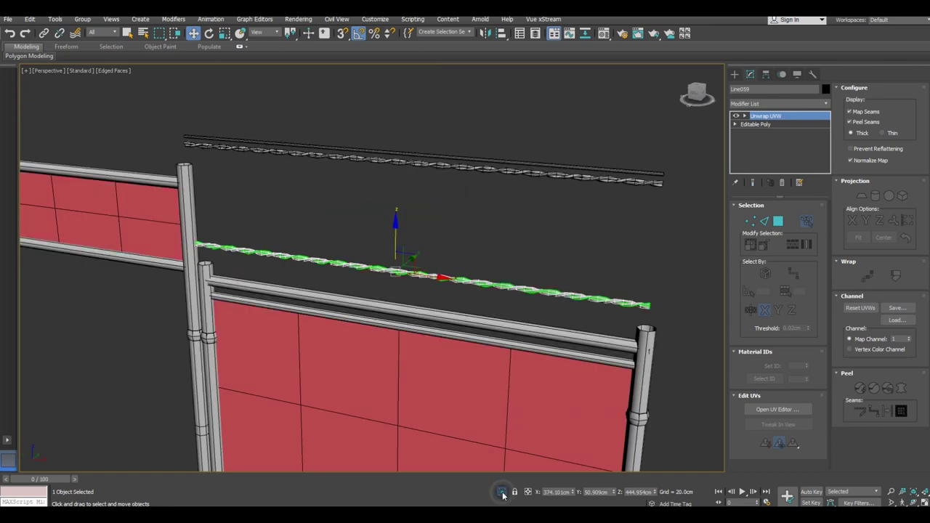
{"action": "mouse_move", "coordinate": [411, 378]}
{"action": "middle_mouse_down", "text": "alt"}
{"action": "mouse_move", "coordinate": [471, 348]}
{"action": "mouse_move", "coordinate": [520, 381]}
{"action": "middle_mouse_up", "text": "alt"}
{"action": "left_click", "coordinate": [521, 384]}
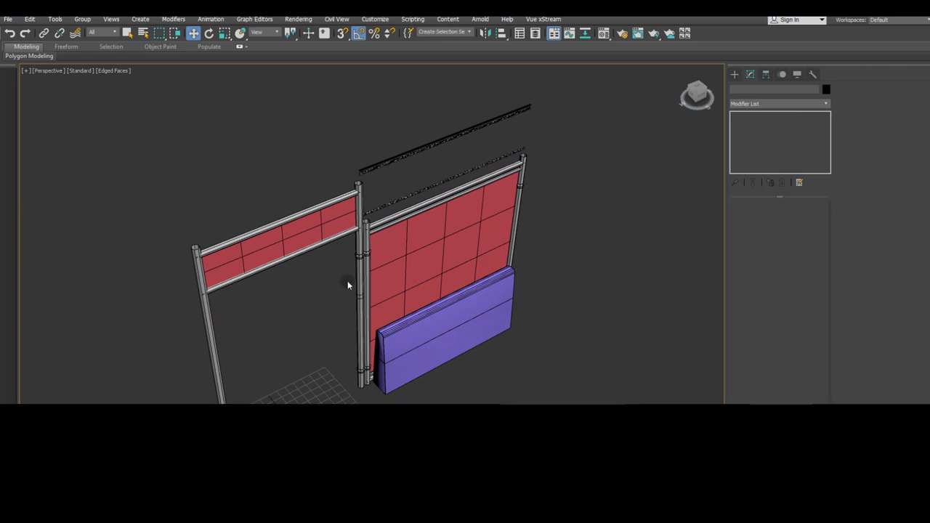
Draw Helix001 on the grid beside the fence, about 99.98 cm radius with 3.84 turns.
{"action": "left_click", "coordinate": [734, 74]}
{"action": "left_click", "coordinate": [746, 88]}
{"action": "left_click", "coordinate": [794, 183]}
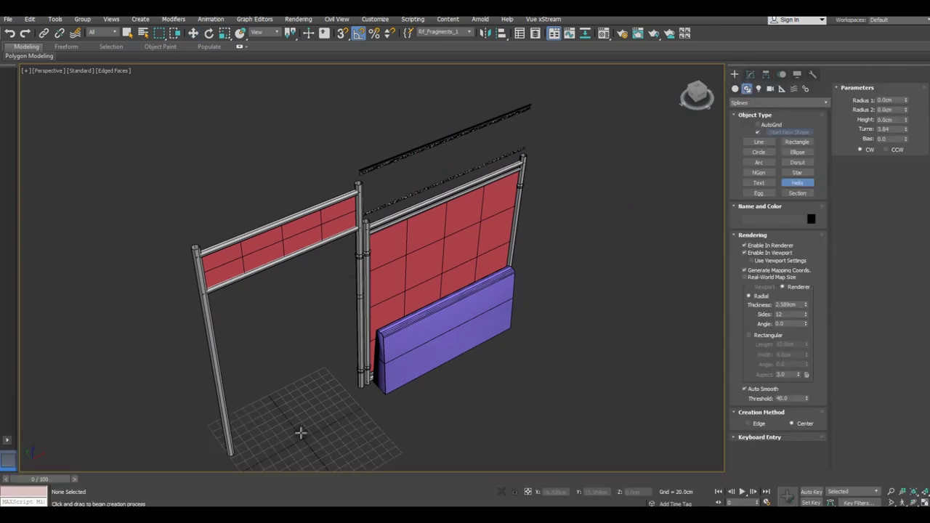
{"action": "left_click_drag", "start_coordinate": [304, 436], "coordinate": [343, 432]}
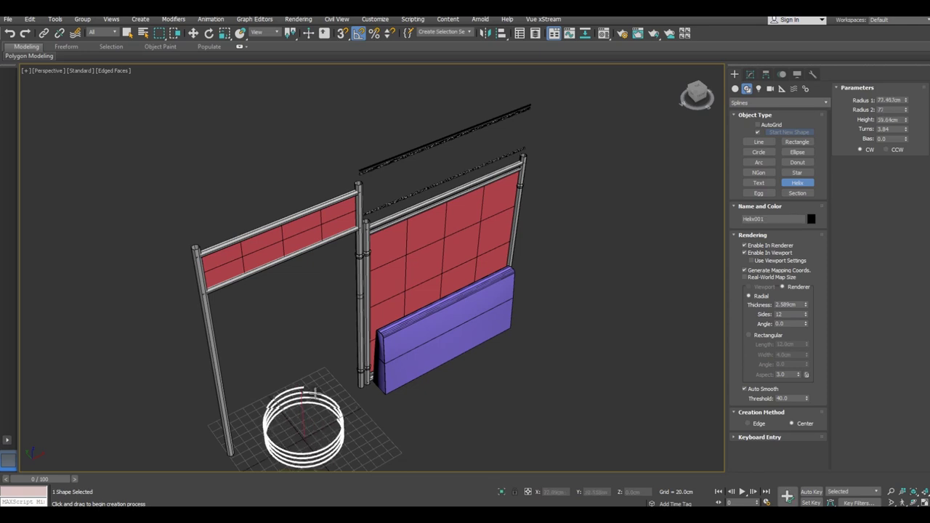
{"action": "right_click", "coordinate": [294, 344]}
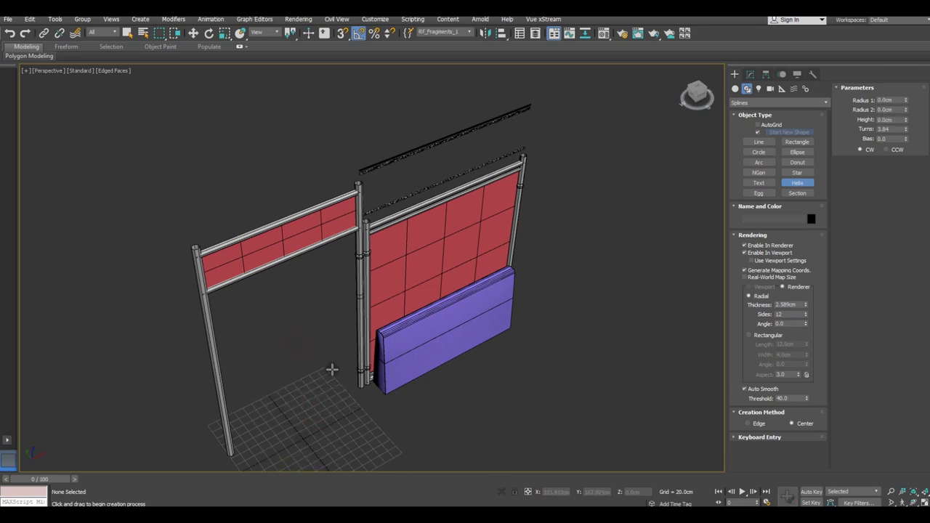
{"action": "left_click_drag", "start_coordinate": [304, 435], "coordinate": [353, 439]}
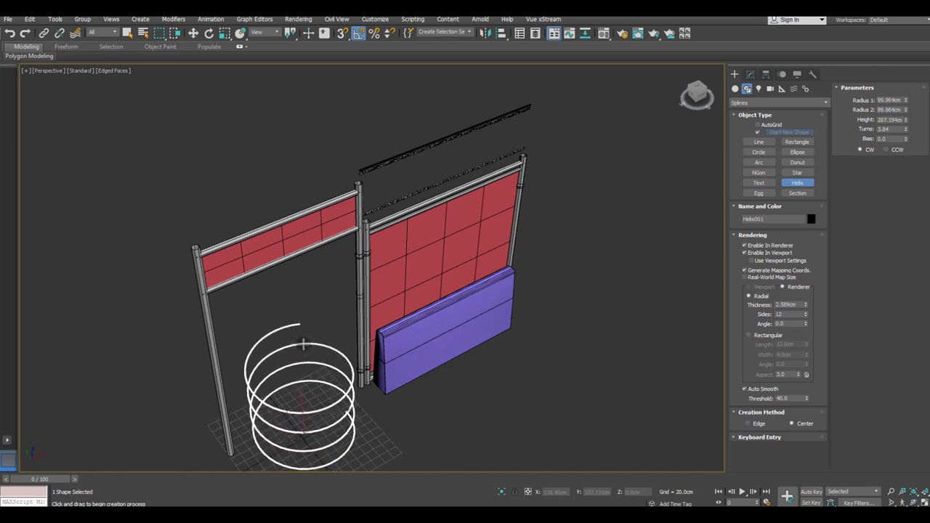
{"action": "left_click", "coordinate": [307, 354]}
{"action": "key", "text": "w"}
{"action": "mouse_move", "coordinate": [307, 353]}
{"action": "middle_mouse_down", "text": "alt"}
{"action": "mouse_move", "coordinate": [342, 369]}
{"action": "mouse_move", "coordinate": [347, 344]}
{"action": "middle_mouse_up", "text": "alt"}
{"action": "scroll", "coordinate": [347, 345], "scroll_direction": "up", "scroll_amount": 3}
{"action": "scroll", "coordinate": [323, 191], "scroll_direction": "up", "scroll_amount": 3}
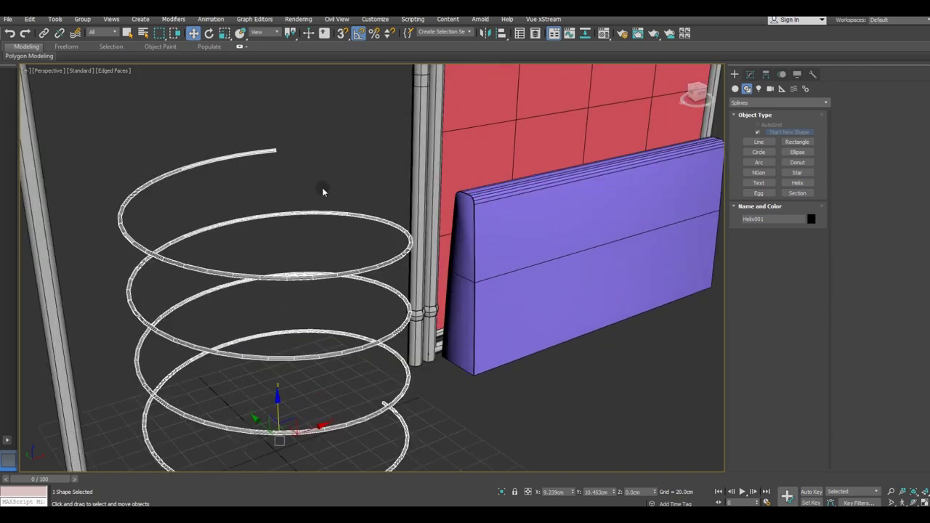
Scale the helix down and raise it toward the fence top.
{"action": "left_click", "coordinate": [223, 36]}
{"action": "scroll", "coordinate": [298, 394], "scroll_direction": "down", "scroll_amount": 3}
{"action": "left_click_drag", "start_coordinate": [283, 420], "coordinate": [287, 478]}
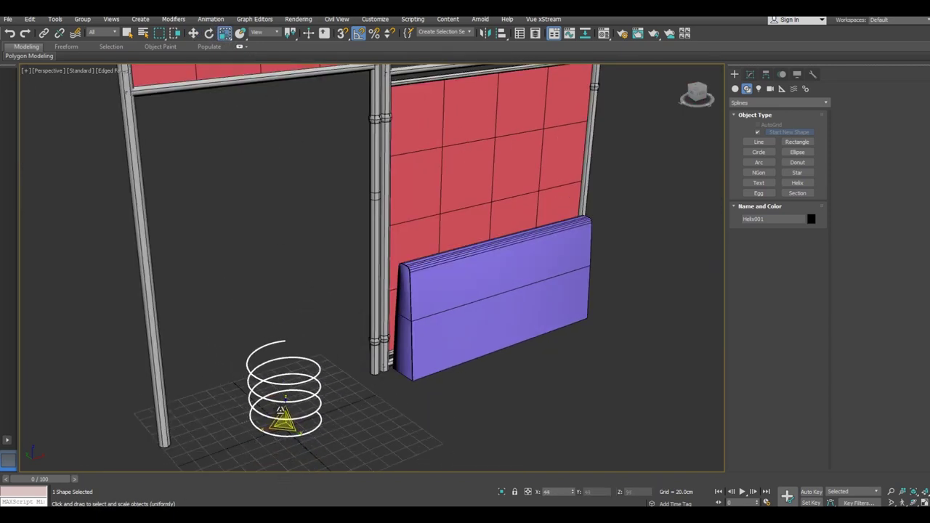
{"action": "left_click", "coordinate": [193, 33]}
{"action": "left_click_drag", "start_coordinate": [286, 383], "coordinate": [276, 127]}
{"action": "middle_click_drag", "start_coordinate": [276, 128], "coordinate": [327, 262], "text": "alt"}
Rotate the helix 90° onto its side and move it onto the rope above the right panel.
{"action": "left_click", "coordinate": [209, 33]}
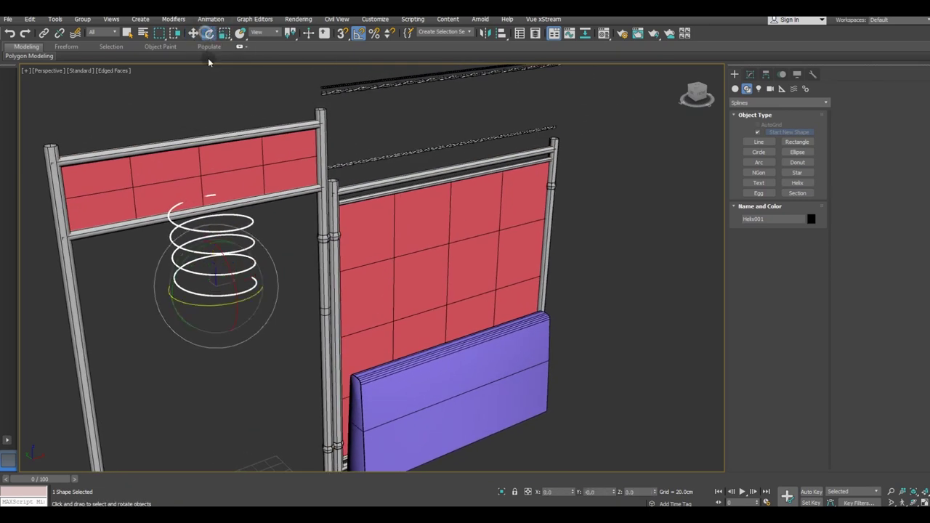
{"action": "left_click_drag", "start_coordinate": [191, 254], "coordinate": [200, 251]}
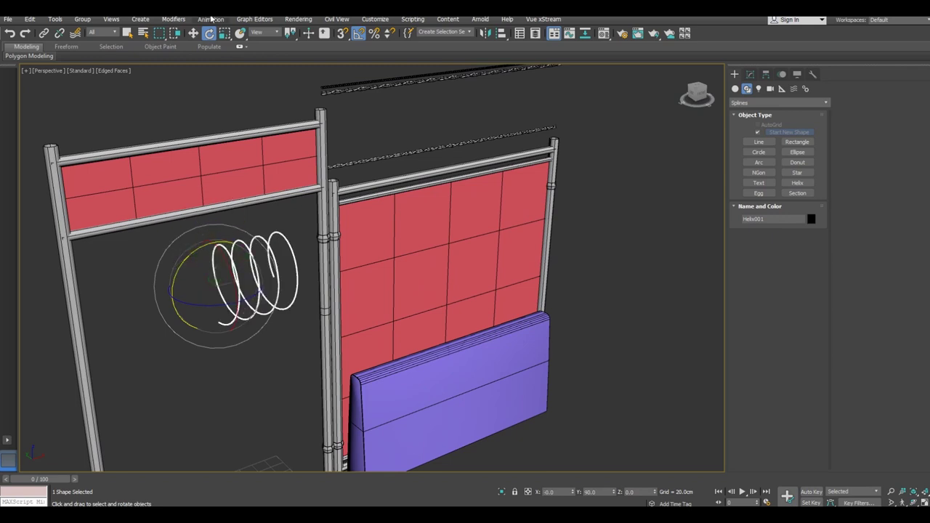
{"action": "left_click", "coordinate": [193, 33]}
{"action": "mouse_move", "coordinate": [261, 275]}
{"action": "left_mouse_down"}
{"action": "mouse_move", "coordinate": [338, 184]}
{"action": "mouse_move", "coordinate": [336, 135]}
{"action": "left_mouse_up"}
Center Helix001 on the twisted rope at the rope's height.
{"action": "mouse_move", "coordinate": [336, 134]}
{"action": "middle_mouse_down", "text": "alt"}
{"action": "mouse_move", "coordinate": [343, 197]}
{"action": "mouse_move", "coordinate": [311, 218]}
{"action": "middle_mouse_up", "text": "alt"}
{"action": "scroll", "coordinate": [344, 198], "scroll_direction": "up", "scroll_amount": 5}
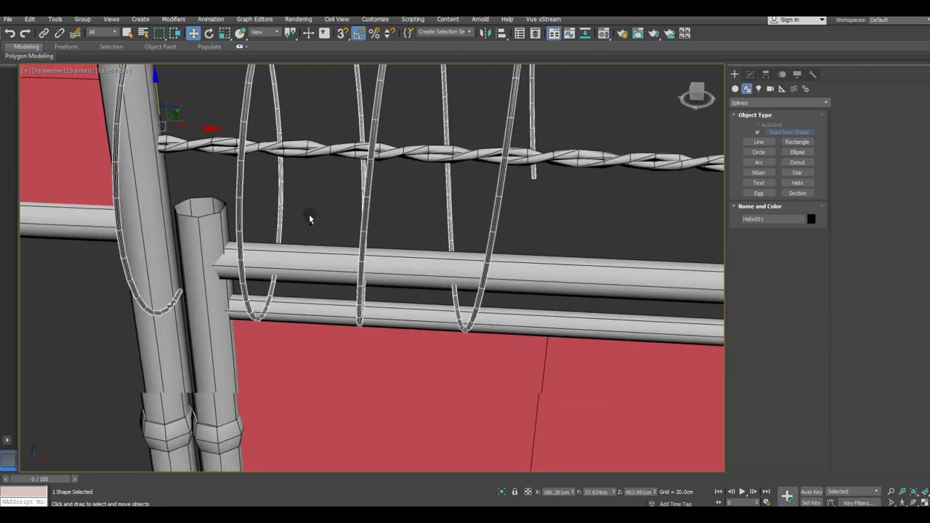
{"action": "mouse_move", "coordinate": [205, 125]}
{"action": "middle_mouse_down", "text": "alt"}
{"action": "mouse_move", "coordinate": [286, 97]}
{"action": "mouse_move", "coordinate": [353, 157]}
{"action": "middle_mouse_up", "text": "alt"}
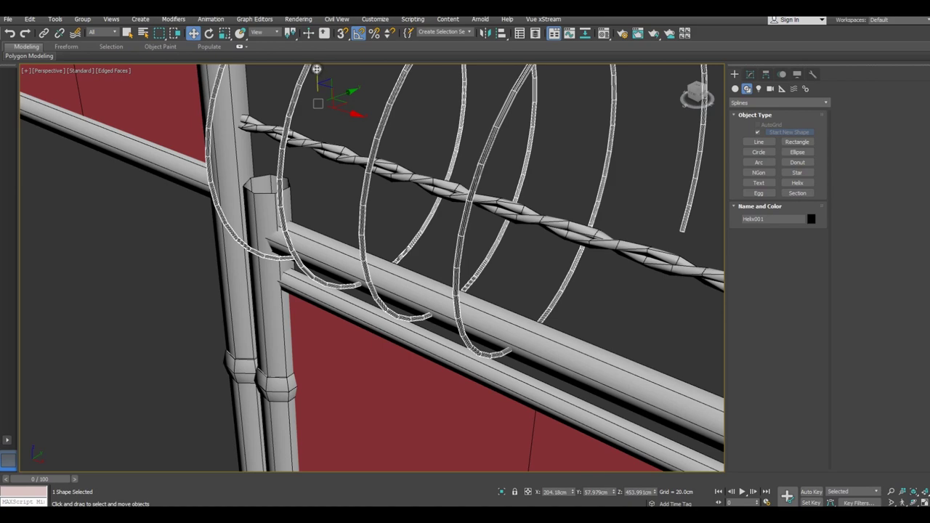
{"action": "mouse_move", "coordinate": [318, 73]}
{"action": "middle_mouse_down", "text": "alt"}
{"action": "mouse_move", "coordinate": [310, 97]}
{"action": "mouse_move", "coordinate": [340, 115]}
{"action": "middle_mouse_up", "text": "alt"}
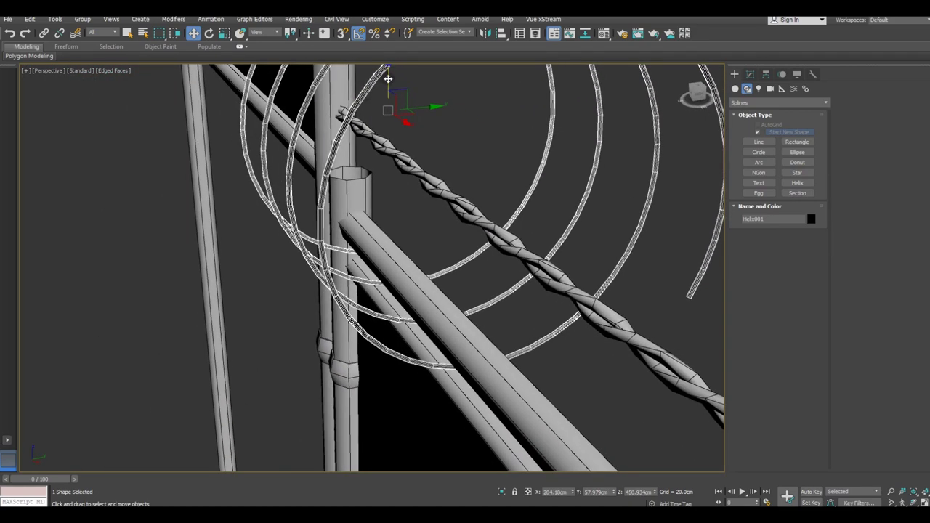
{"action": "middle_click_drag", "start_coordinate": [387, 78], "coordinate": [390, 73], "text": "alt"}
{"action": "mouse_move", "coordinate": [450, 150]}
{"action": "middle_mouse_down", "text": "alt"}
{"action": "mouse_move", "coordinate": [456, 119]}
{"action": "mouse_move", "coordinate": [483, 126]}
{"action": "mouse_move", "coordinate": [508, 141]}
{"action": "mouse_move", "coordinate": [483, 160]}
{"action": "middle_mouse_up", "text": "alt"}
{"action": "mouse_move", "coordinate": [304, 159]}
{"action": "middle_mouse_down", "text": "alt"}
{"action": "mouse_move", "coordinate": [322, 186]}
{"action": "mouse_move", "coordinate": [337, 97]}
{"action": "middle_mouse_up", "text": "alt"}
{"action": "left_click_drag", "start_coordinate": [356, 112], "coordinate": [374, 106]}
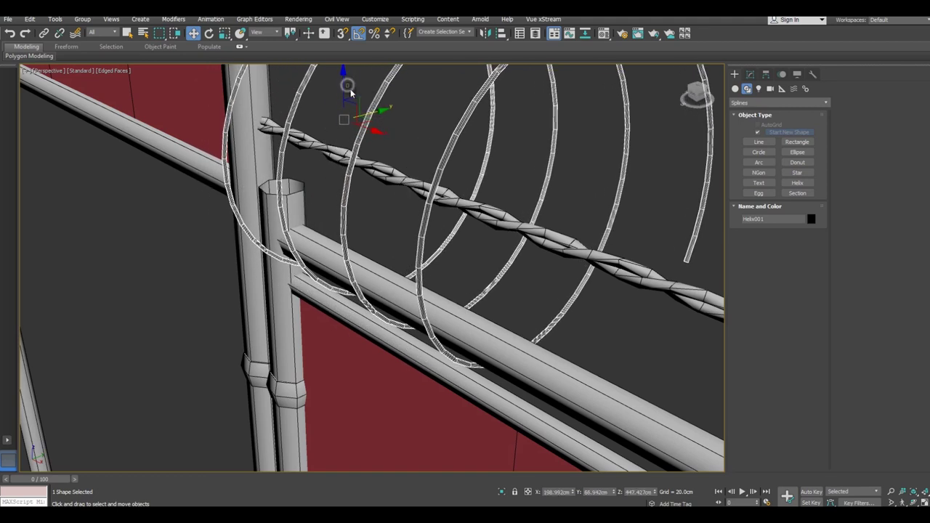
{"action": "mouse_move", "coordinate": [344, 92]}
{"action": "middle_mouse_down", "text": "alt"}
{"action": "mouse_move", "coordinate": [396, 205]}
{"action": "mouse_move", "coordinate": [378, 208]}
{"action": "middle_mouse_up", "text": "alt"}
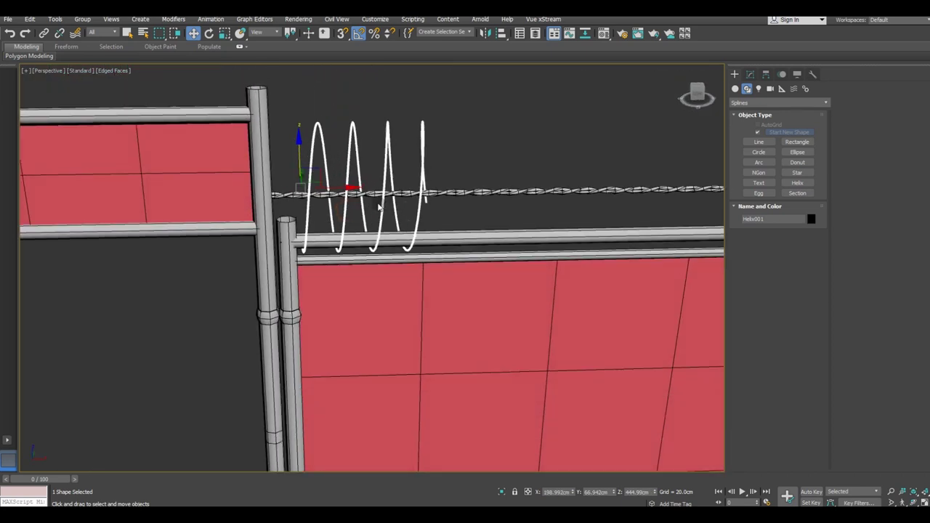
Clone the helix as Helix002 further along the rope and assign material C to both.
{"action": "left_click_drag", "start_coordinate": [336, 187], "coordinate": [572, 187], "text": "shift"}
{"action": "left_click", "coordinate": [468, 302]}
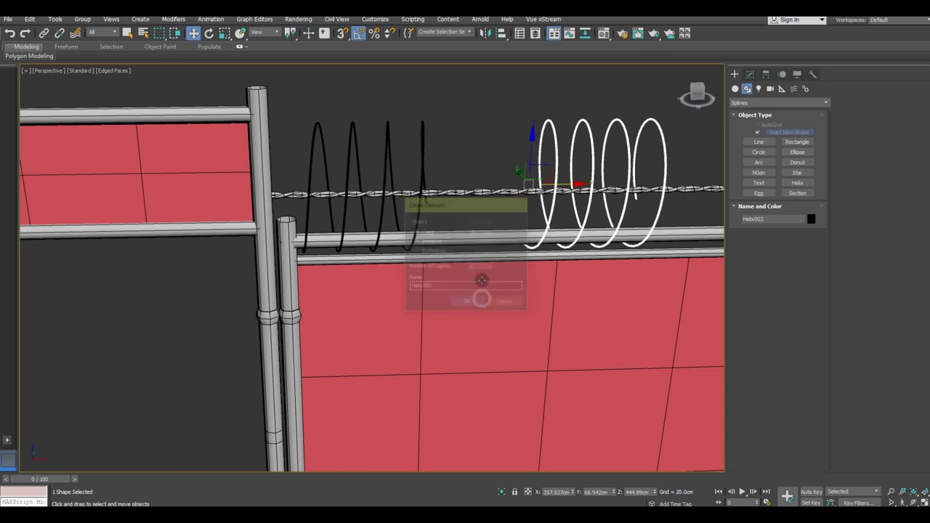
{"action": "left_click", "coordinate": [394, 166]}
{"action": "left_click", "coordinate": [559, 143], "text": "ctrl"}
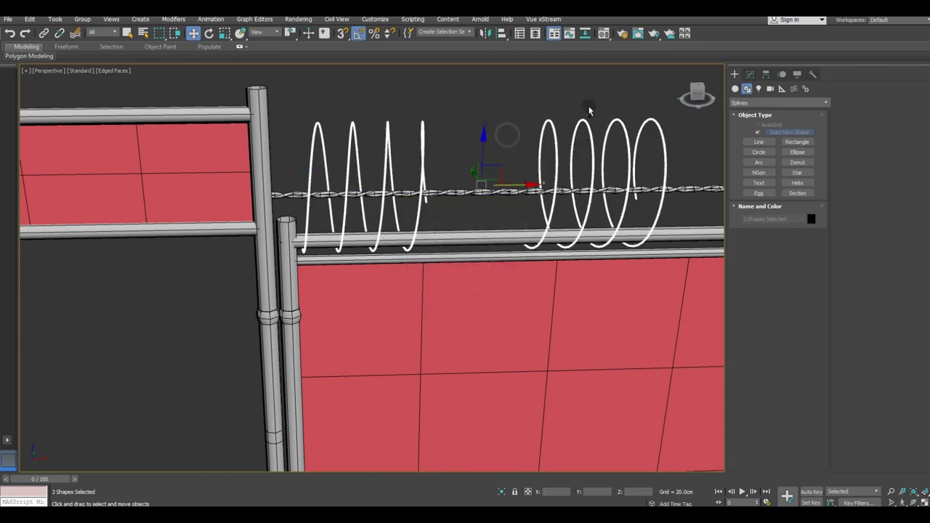
{"action": "left_click", "coordinate": [606, 35]}
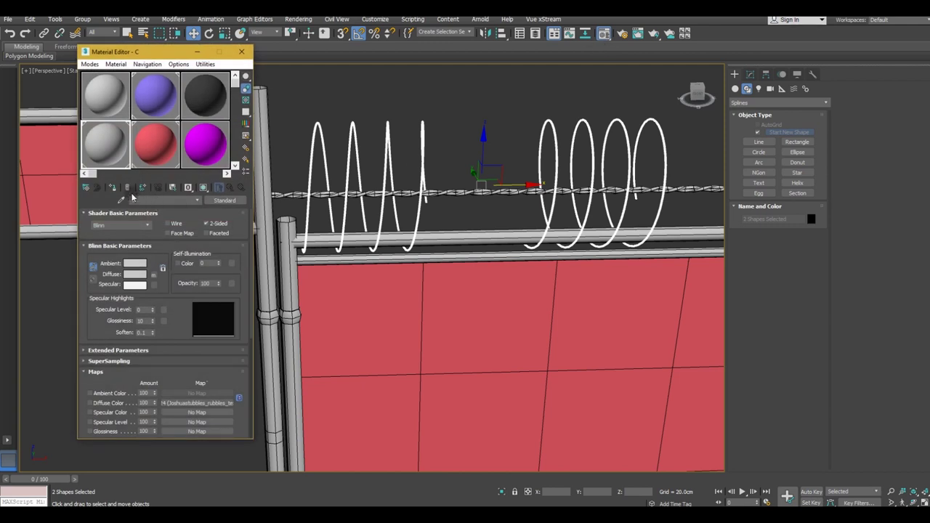
{"action": "left_click", "coordinate": [114, 187]}
Turn off Enable In Viewport on Helix001 so it shows as a thin line.
{"action": "left_click", "coordinate": [250, 53]}
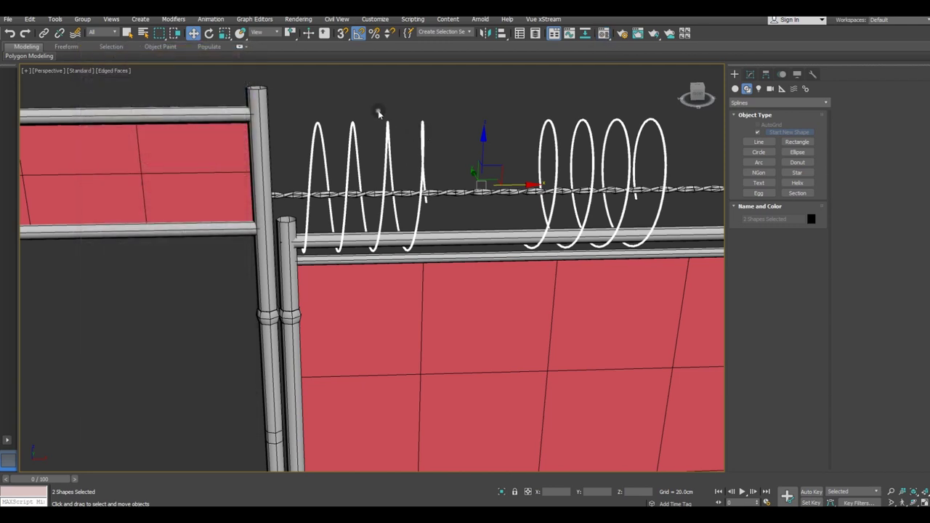
{"action": "left_click", "coordinate": [390, 132]}
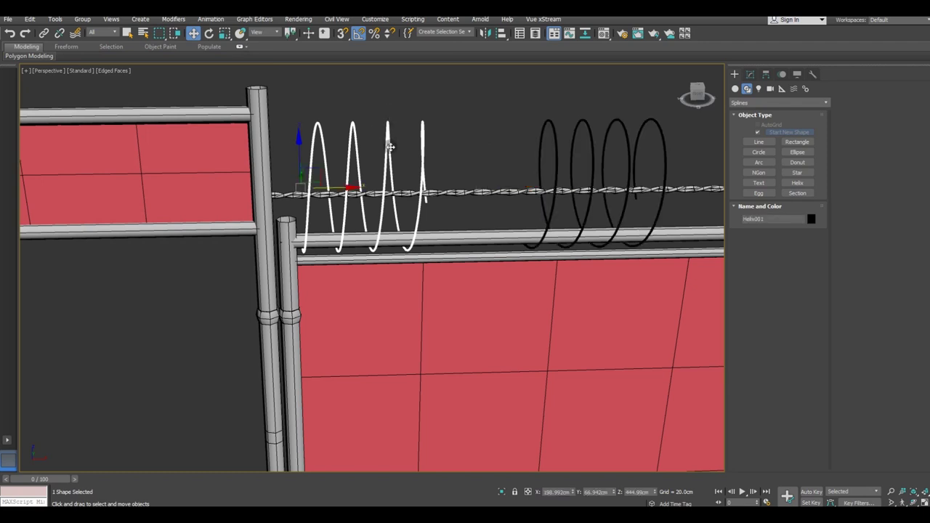
{"action": "left_click", "coordinate": [756, 75]}
{"action": "left_click", "coordinate": [764, 206]}
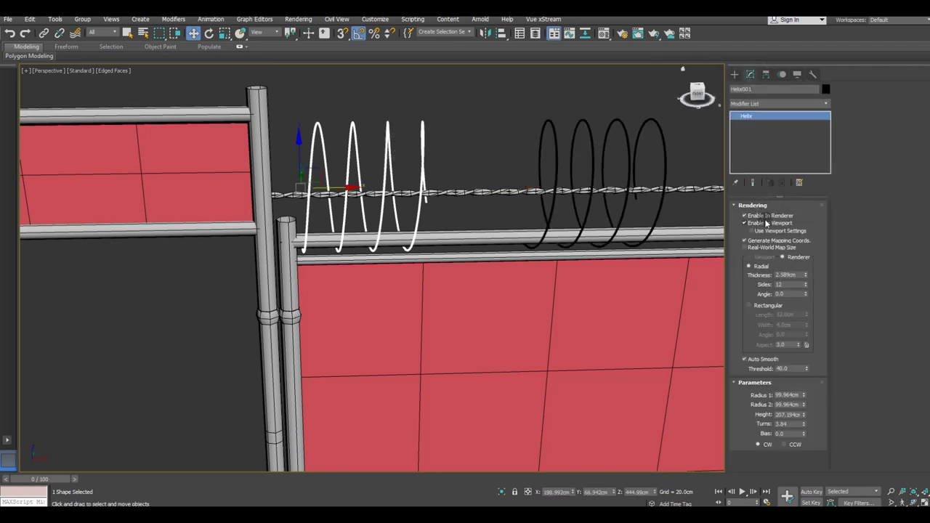
{"action": "left_click", "coordinate": [766, 223]}
Clone the twisted rope upward as Line061 and Collapse All to Editable Poly.
{"action": "mouse_move", "coordinate": [432, 188]}
{"action": "middle_mouse_down", "text": "alt"}
{"action": "mouse_move", "coordinate": [450, 201]}
{"action": "mouse_move", "coordinate": [457, 193]}
{"action": "middle_mouse_up", "text": "alt"}
{"action": "left_click", "coordinate": [457, 190]}
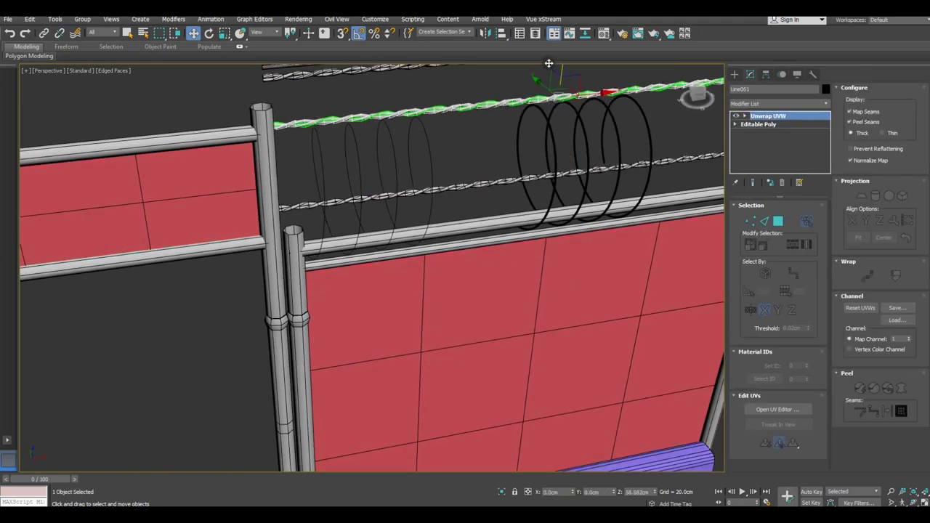
{"action": "left_click_drag", "start_coordinate": [551, 145], "coordinate": [520, 106], "text": "shift"}
{"action": "left_click", "coordinate": [467, 302]}
{"action": "right_click", "coordinate": [776, 117]}
{"action": "left_click", "coordinate": [804, 216]}
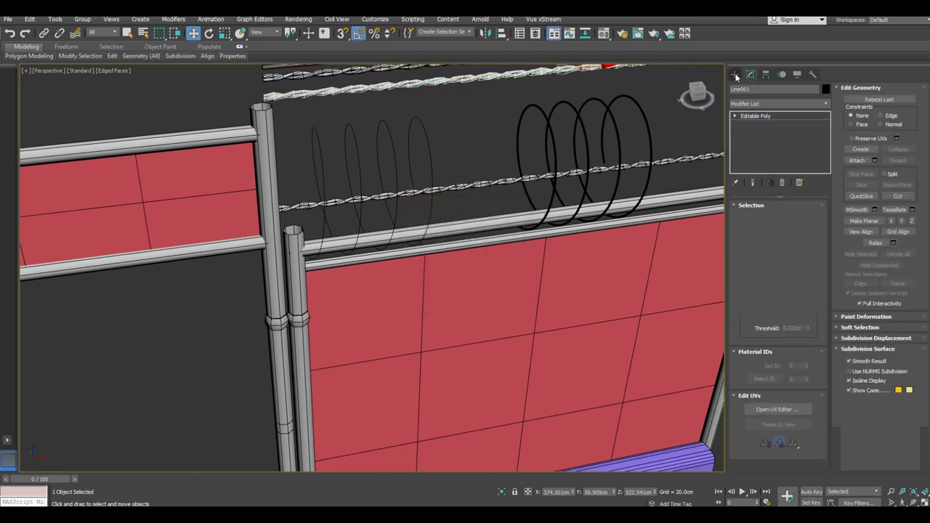
Return to Line061's modifier stack and open the Modifier List.
{"action": "left_click", "coordinate": [735, 74]}
{"action": "left_click", "coordinate": [749, 75]}
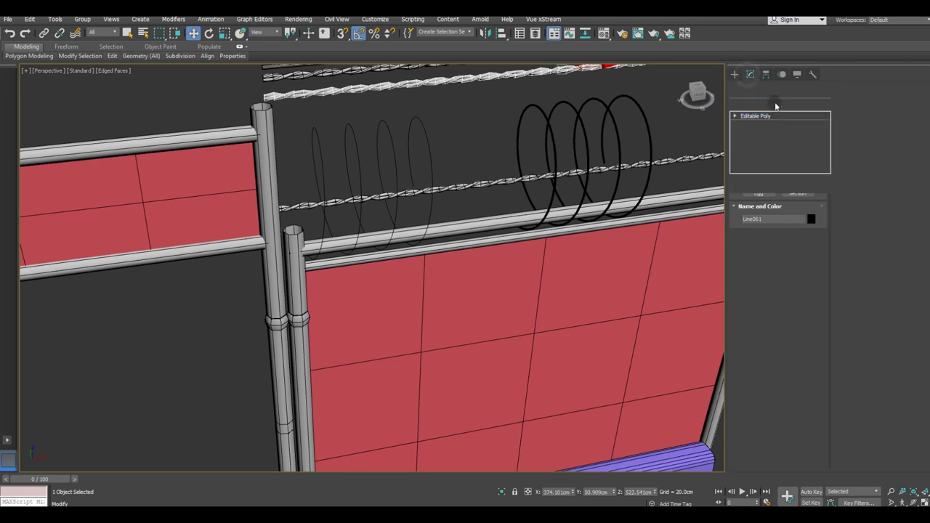
{"action": "left_click", "coordinate": [734, 74]}
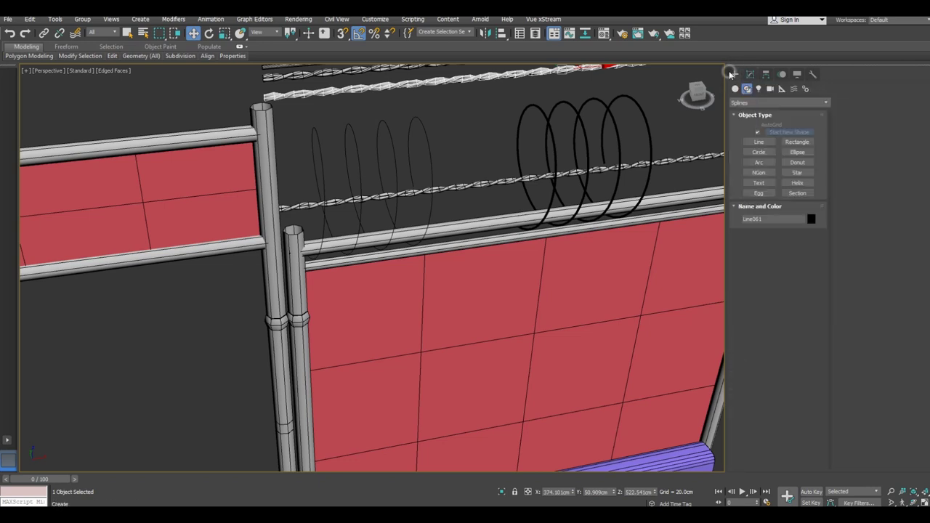
{"action": "left_click", "coordinate": [769, 103]}
{"action": "left_click", "coordinate": [769, 106]}
{"action": "left_click", "coordinate": [749, 74]}
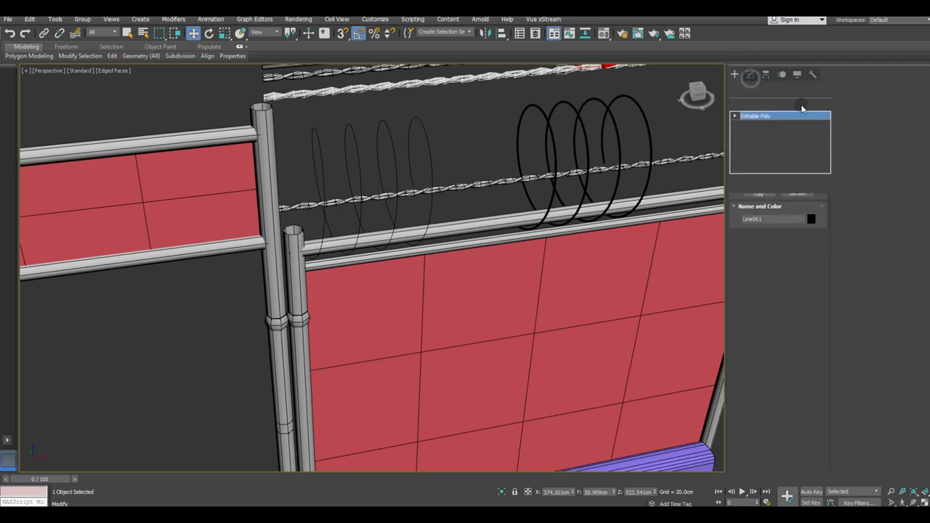
{"action": "left_click", "coordinate": [829, 107]}
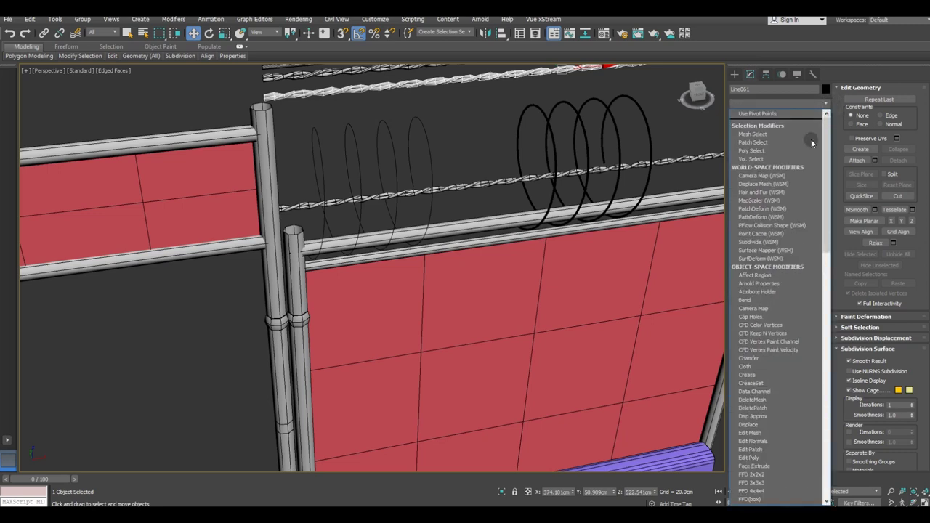
Apply Path Deform Binding (WSM) on Helix001 along X, Move to Path, Percent 17.
{"action": "left_click", "coordinate": [777, 215]}
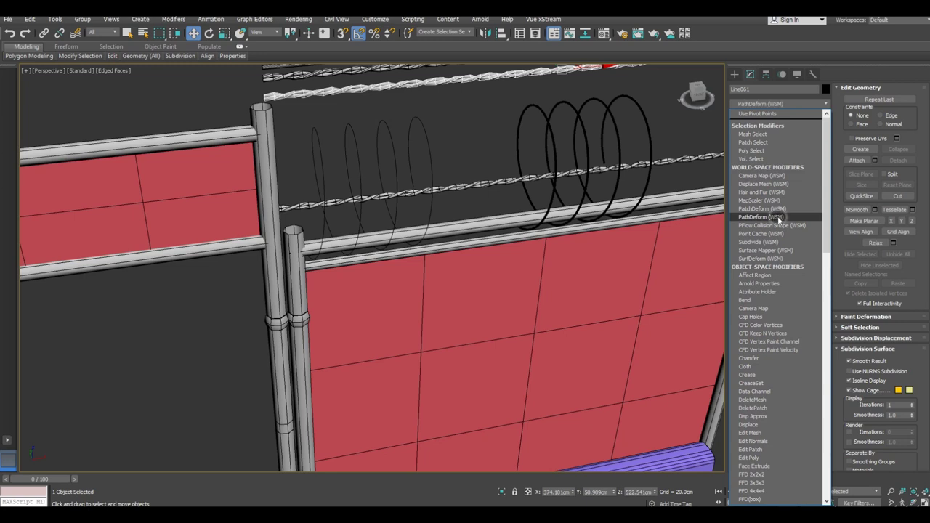
{"action": "left_click", "coordinate": [777, 232]}
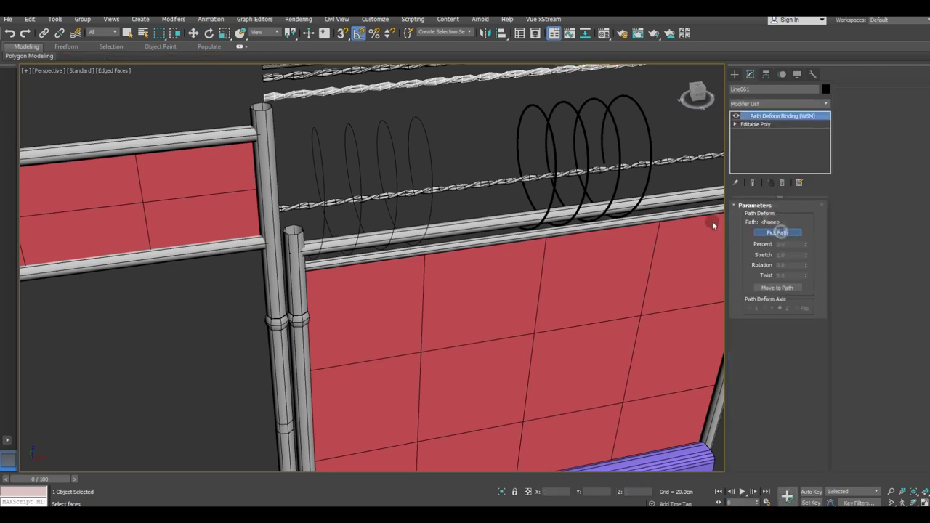
{"action": "left_click", "coordinate": [395, 214]}
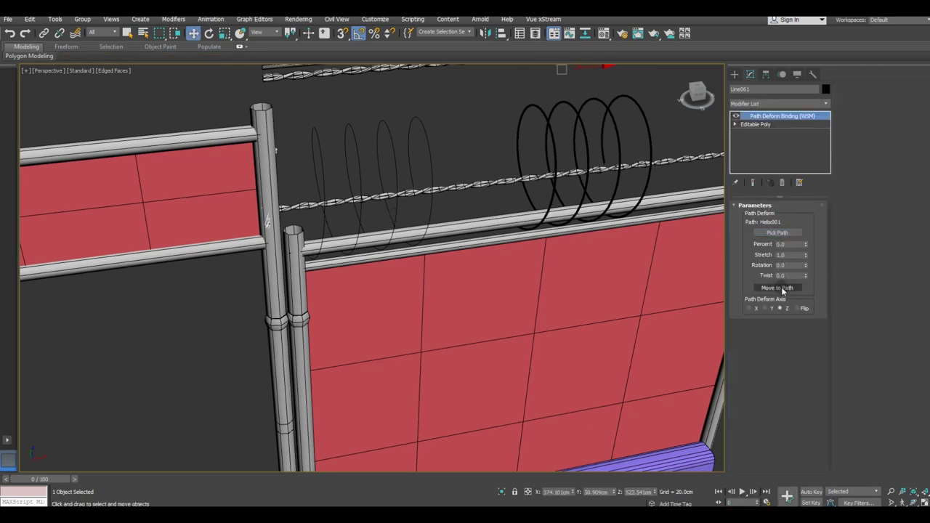
{"action": "left_click", "coordinate": [751, 308]}
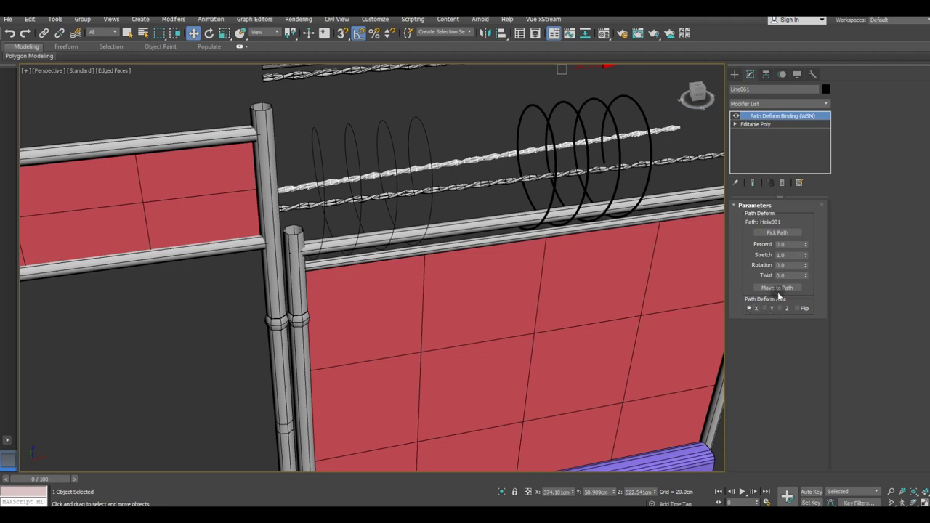
{"action": "left_click", "coordinate": [777, 288]}
{"action": "middle_click_drag", "start_coordinate": [423, 211], "coordinate": [401, 216], "text": "alt"}
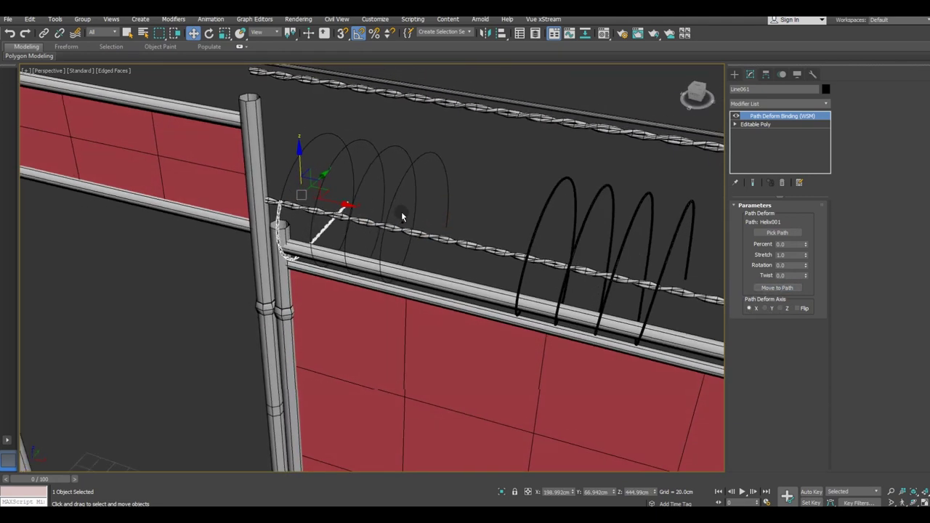
{"action": "left_click_drag", "start_coordinate": [806, 244], "coordinate": [802, 229]}
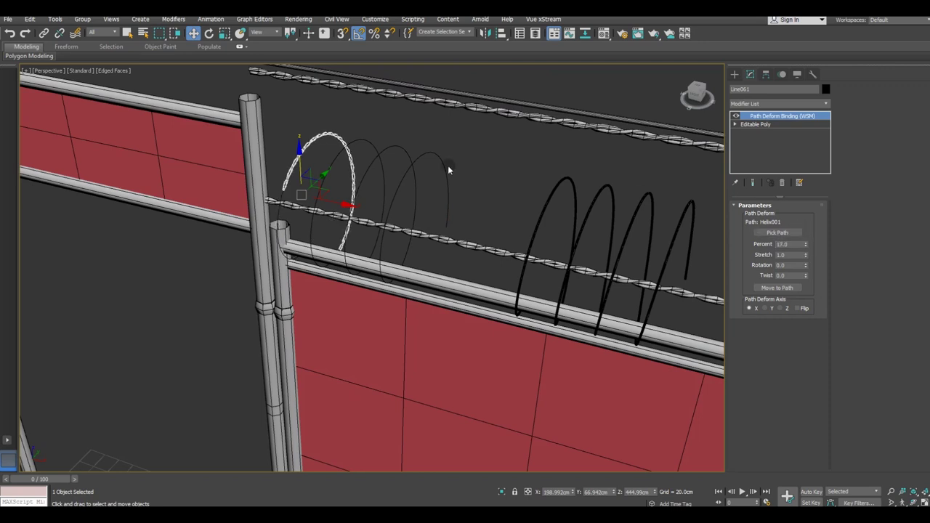
Turn off Edged Faces in the viewport to inspect the rope looped along the coil.
{"action": "scroll", "coordinate": [305, 145], "scroll_direction": "up", "scroll_amount": 3}
{"action": "mouse_move", "coordinate": [340, 187]}
{"action": "middle_mouse_down", "text": "alt"}
{"action": "mouse_move", "coordinate": [376, 170]}
{"action": "mouse_move", "coordinate": [406, 194]}
{"action": "mouse_move", "coordinate": [363, 176]}
{"action": "mouse_move", "coordinate": [330, 184]}
{"action": "mouse_move", "coordinate": [326, 130]}
{"action": "mouse_move", "coordinate": [319, 145]}
{"action": "middle_mouse_up", "text": "alt"}
{"action": "scroll", "coordinate": [396, 172], "scroll_direction": "up", "scroll_amount": 2}
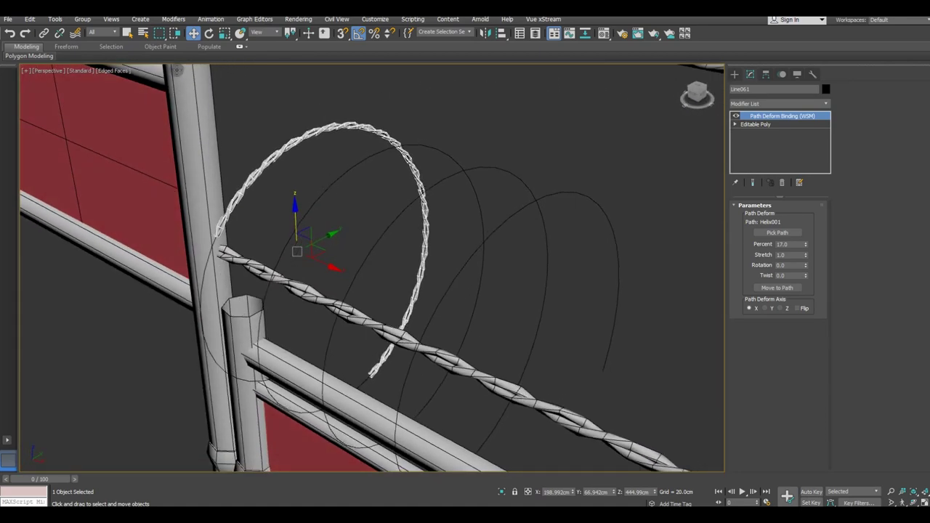
{"action": "left_click", "coordinate": [104, 69]}
{"action": "left_click", "coordinate": [131, 167]}
{"action": "mouse_move", "coordinate": [324, 211]}
{"action": "middle_mouse_down", "text": "alt"}
{"action": "mouse_move", "coordinate": [315, 212]}
{"action": "mouse_move", "coordinate": [368, 193]}
{"action": "mouse_move", "coordinate": [382, 214]}
{"action": "mouse_move", "coordinate": [353, 235]}
{"action": "mouse_move", "coordinate": [348, 220]}
{"action": "mouse_move", "coordinate": [380, 219]}
{"action": "mouse_move", "coordinate": [373, 240]}
{"action": "middle_mouse_up", "text": "alt"}
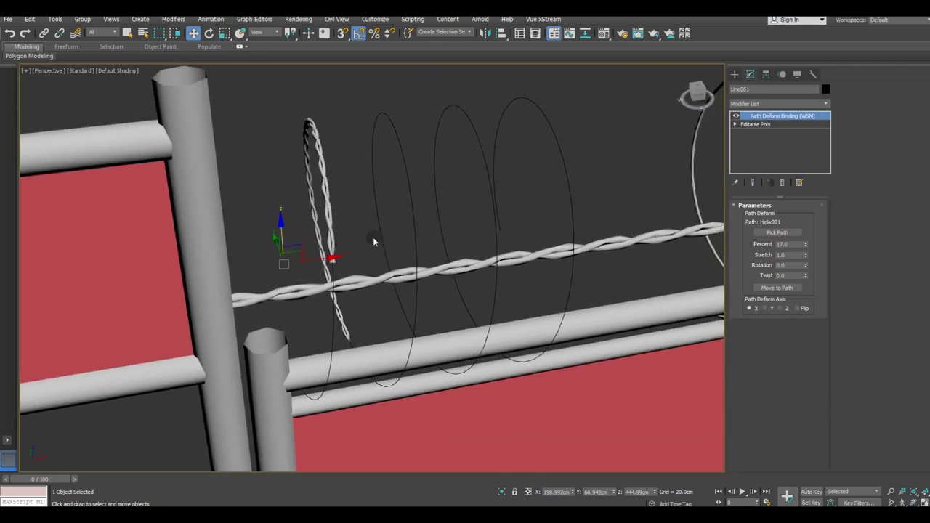
Delete the Path Deform Binding modifier from the wire.
{"action": "right_click", "coordinate": [786, 121]}
{"action": "left_click", "coordinate": [798, 130]}
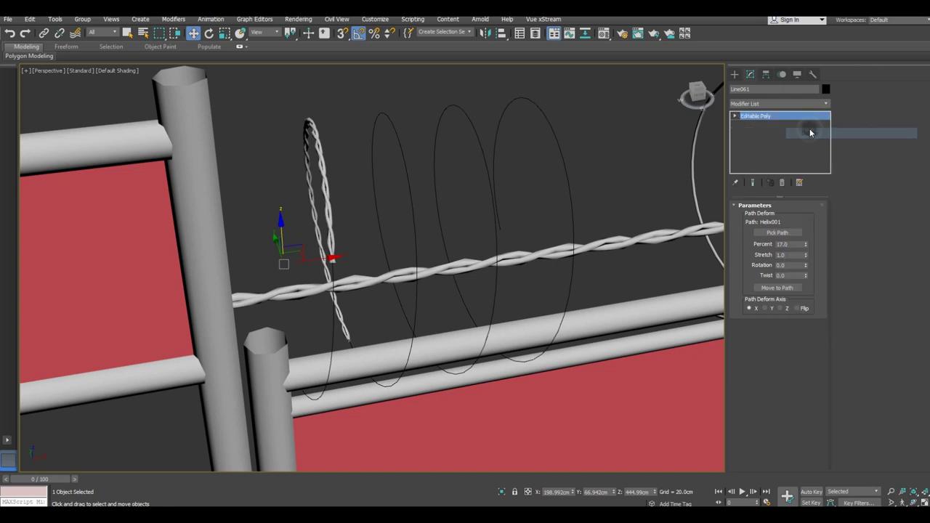
{"action": "scroll", "coordinate": [358, 280], "scroll_direction": "down", "scroll_amount": 3}
{"action": "scroll", "coordinate": [357, 280], "scroll_direction": "down", "scroll_amount": 3}
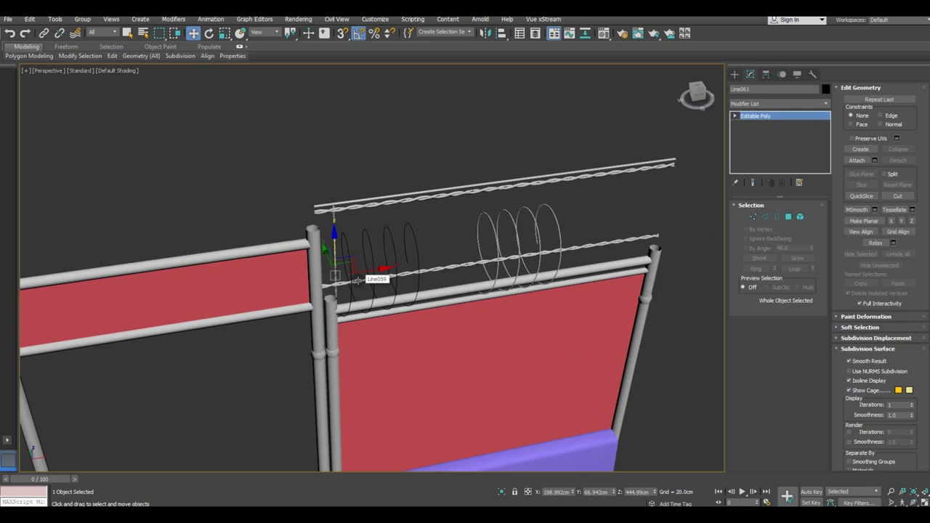
Select Helix001, enable it in the viewport and set rendering thickness to 7.923 cm.
{"action": "key", "text": "ctrl+d"}
{"action": "key", "text": "F4"}
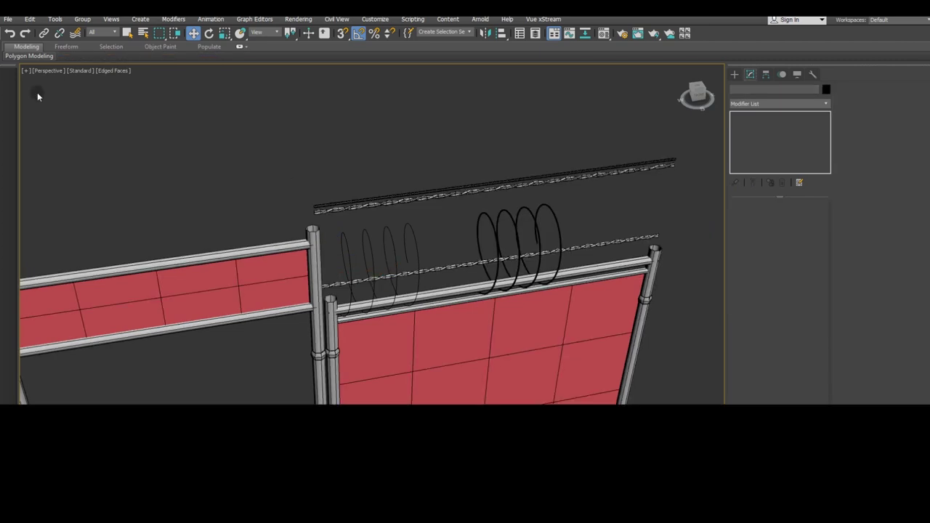
{"action": "left_click", "coordinate": [375, 254]}
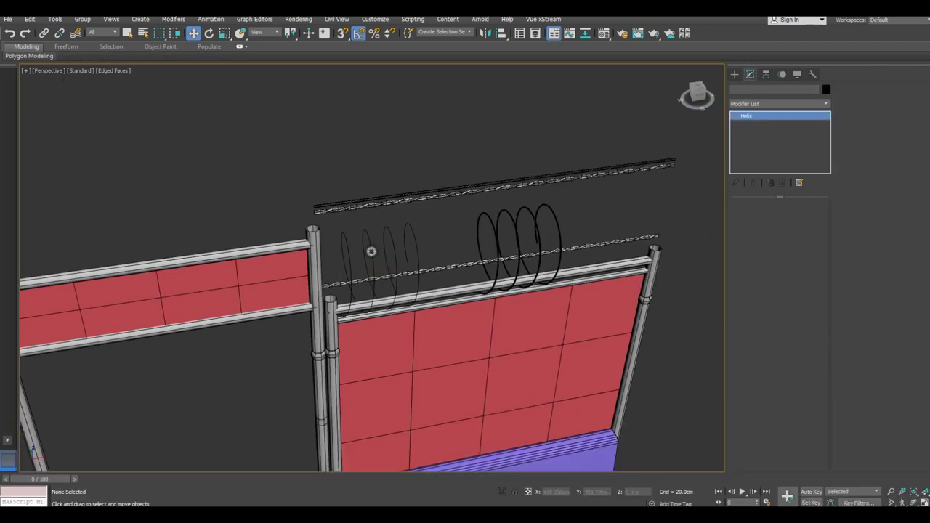
{"action": "key", "text": "alt+q"}
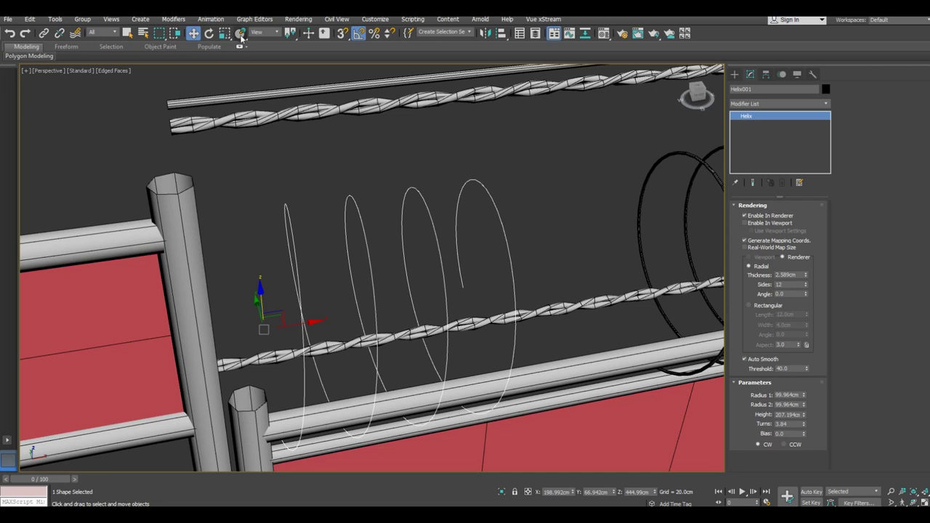
{"action": "left_click", "coordinate": [751, 223]}
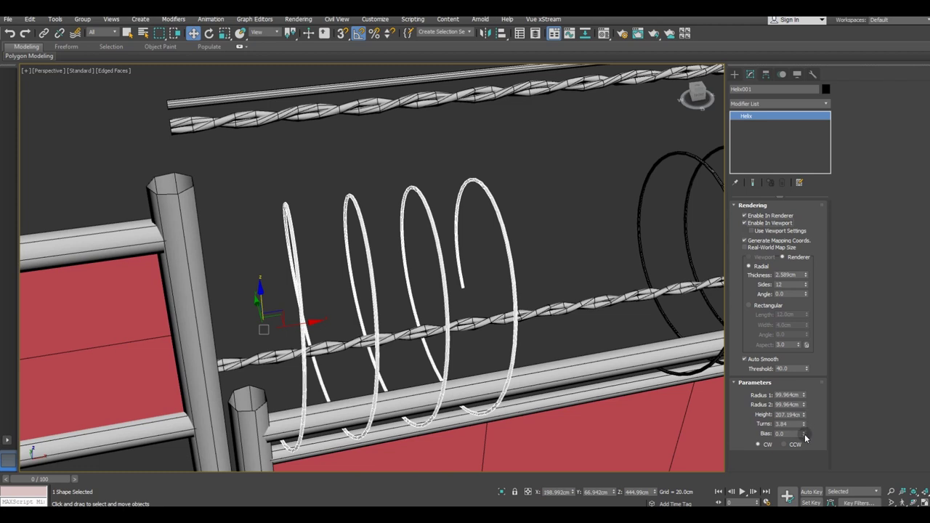
{"action": "left_click_drag", "start_coordinate": [805, 274], "coordinate": [764, 177]}
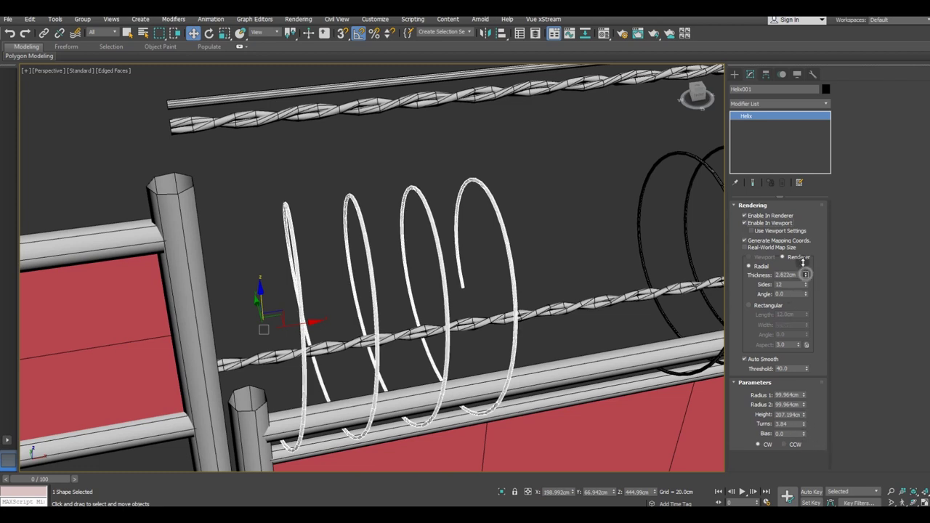
{"action": "left_click", "coordinate": [223, 33]}
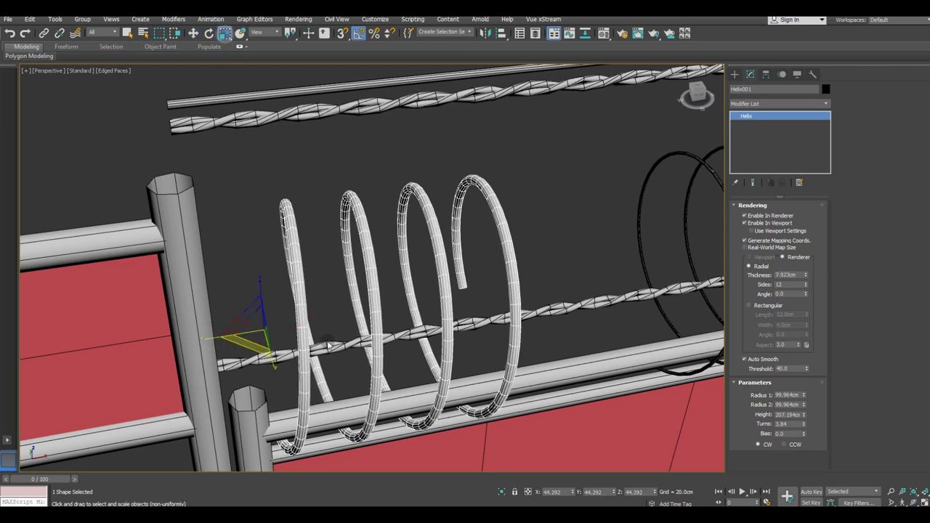
Center Helix001's pivot on the object using Affect Pivot Only.
{"action": "left_click", "coordinate": [765, 74]}
{"action": "left_click", "coordinate": [778, 141]}
{"action": "left_click", "coordinate": [771, 191]}
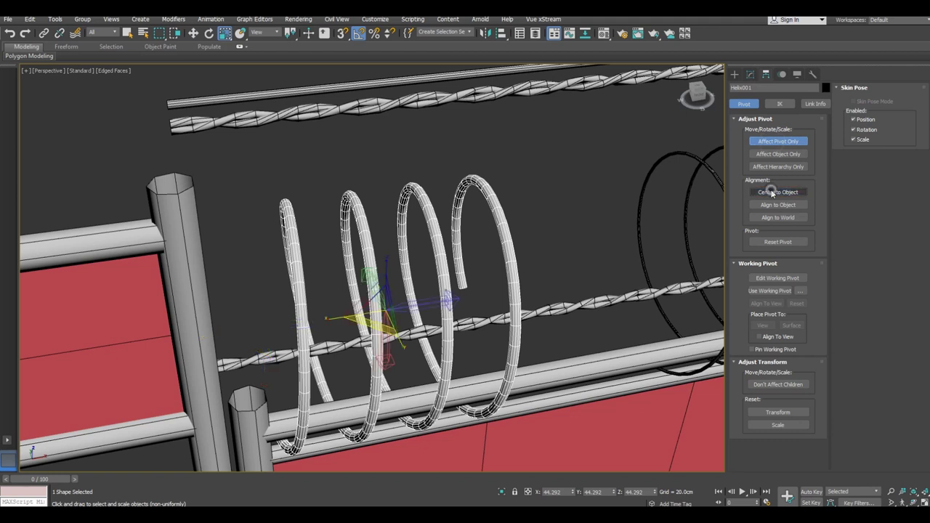
Scale the helix into a small coil, thicken it to 24.798 cm and move it onto the rope.
{"action": "left_click", "coordinate": [750, 74]}
{"action": "mouse_move", "coordinate": [371, 312]}
{"action": "left_mouse_down"}
{"action": "mouse_move", "coordinate": [375, 394]}
{"action": "mouse_move", "coordinate": [393, 373]}
{"action": "left_mouse_up"}
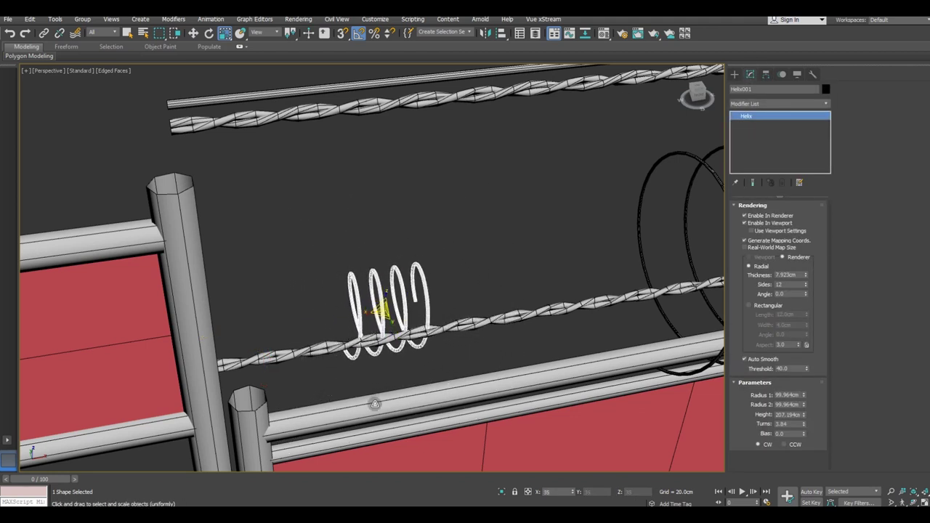
{"action": "middle_click_drag", "start_coordinate": [394, 374], "coordinate": [385, 334]}
{"action": "mouse_move", "coordinate": [377, 276]}
{"action": "middle_mouse_down", "text": "alt"}
{"action": "mouse_move", "coordinate": [349, 262]}
{"action": "mouse_move", "coordinate": [378, 239]}
{"action": "middle_mouse_up", "text": "alt"}
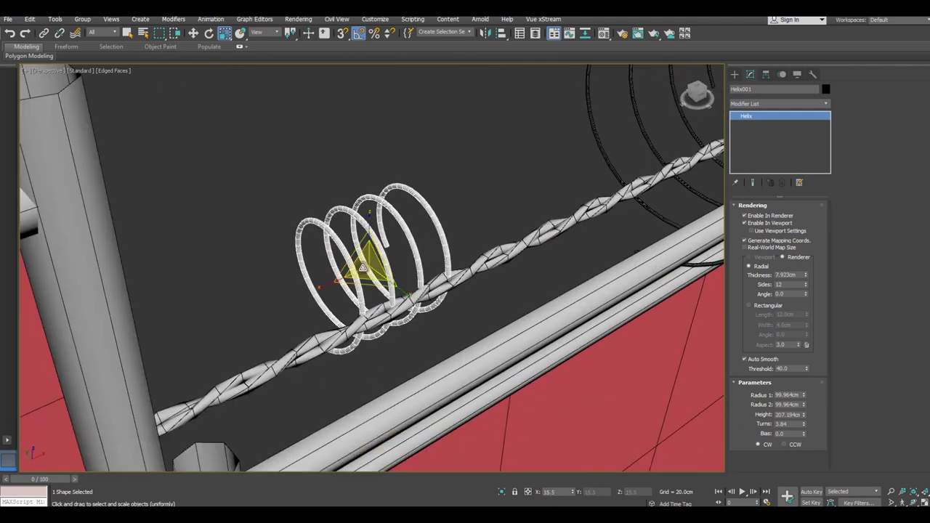
{"action": "left_click_drag", "start_coordinate": [363, 267], "coordinate": [529, 327]}
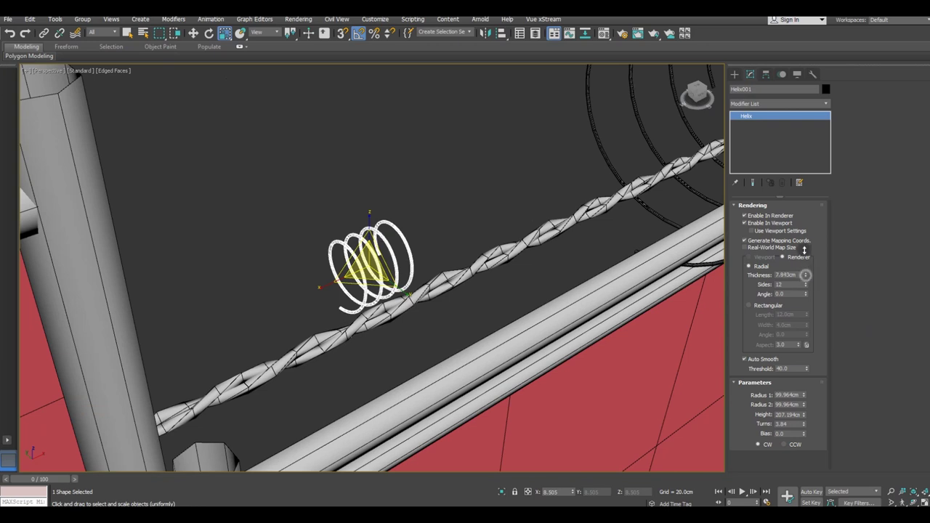
{"action": "left_click_drag", "start_coordinate": [804, 275], "coordinate": [762, 172]}
{"action": "left_click_drag", "start_coordinate": [397, 238], "coordinate": [237, 53]}
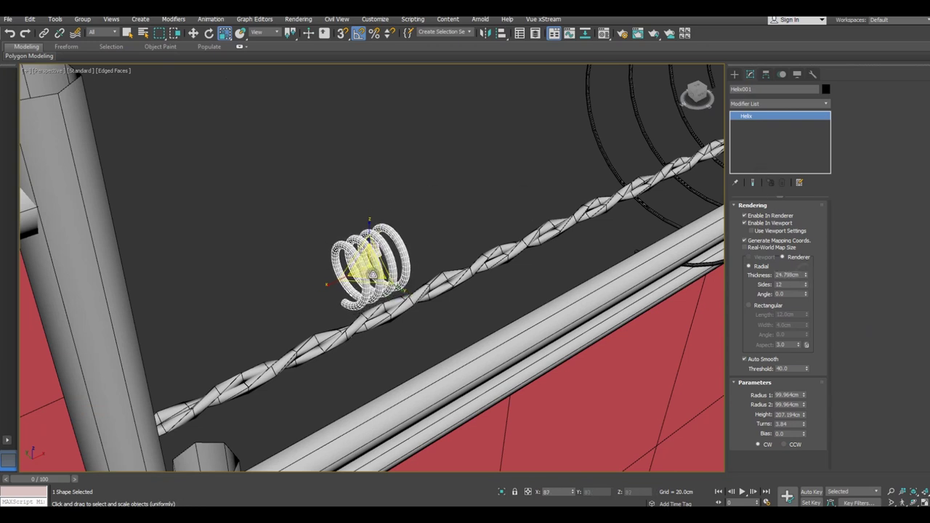
{"action": "left_click", "coordinate": [193, 35]}
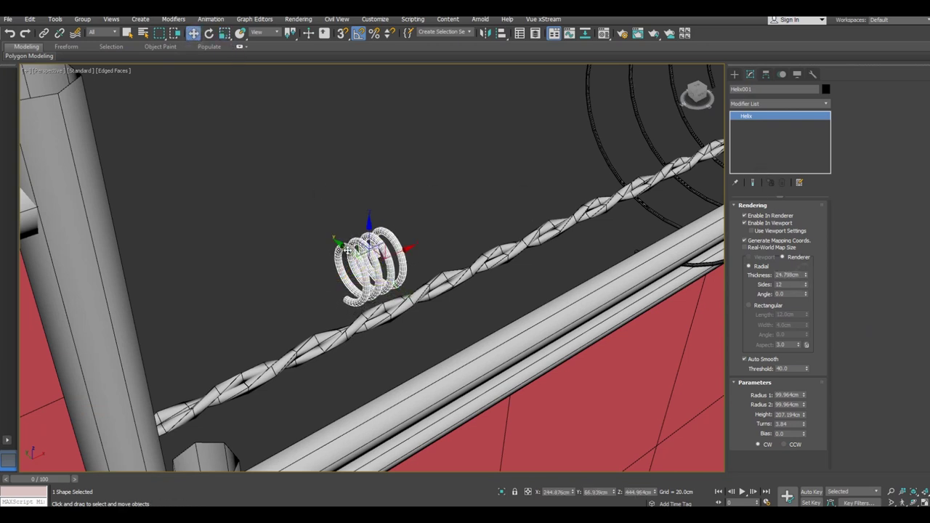
{"action": "left_click_drag", "start_coordinate": [347, 250], "coordinate": [379, 275]}
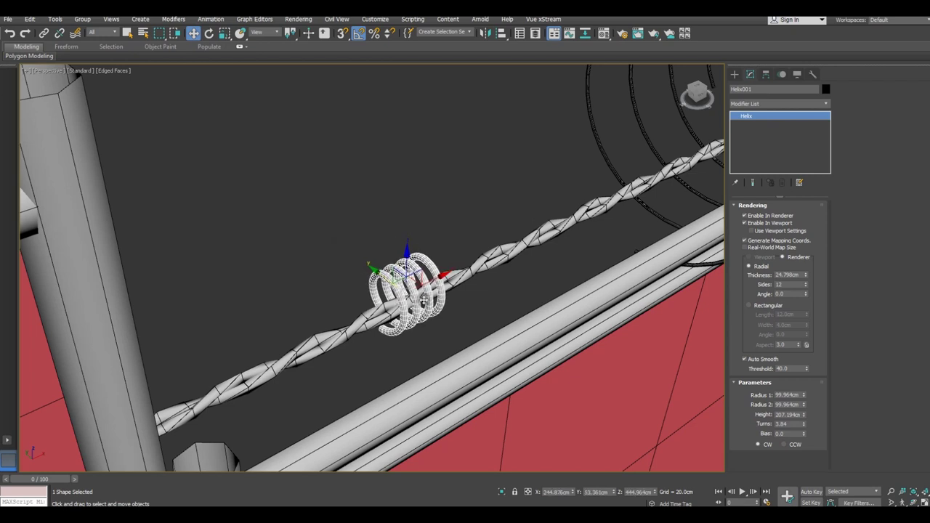
Raise the coil's rendering thickness to 37.197 cm.
{"action": "scroll", "coordinate": [423, 300], "scroll_direction": "up", "scroll_amount": 3}
{"action": "left_click_drag", "start_coordinate": [396, 274], "coordinate": [399, 276]}
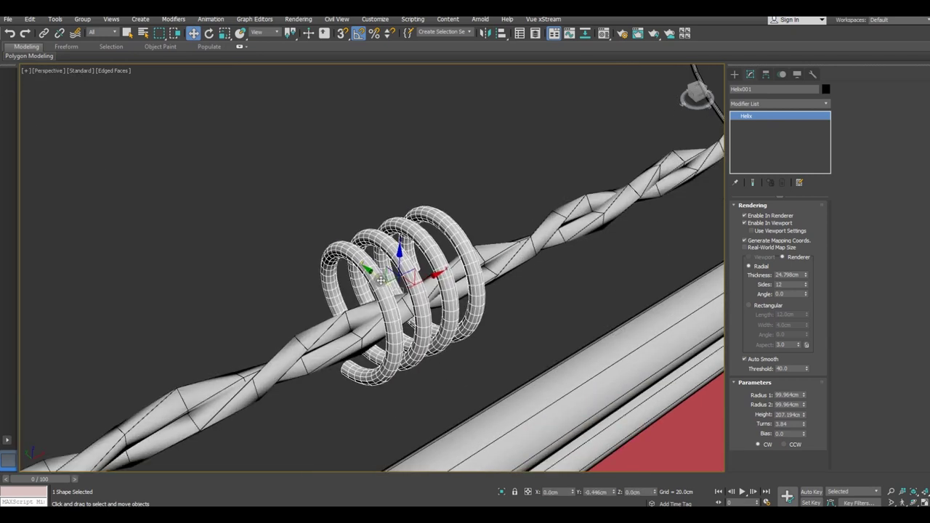
{"action": "left_click_drag", "start_coordinate": [804, 275], "coordinate": [804, 250]}
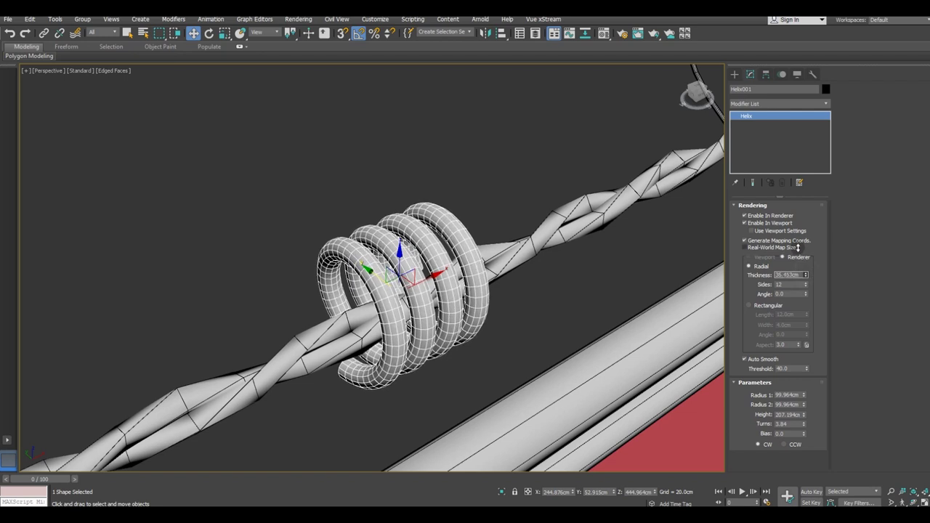
{"action": "middle_click_drag", "start_coordinate": [472, 276], "coordinate": [548, 262], "text": "alt"}
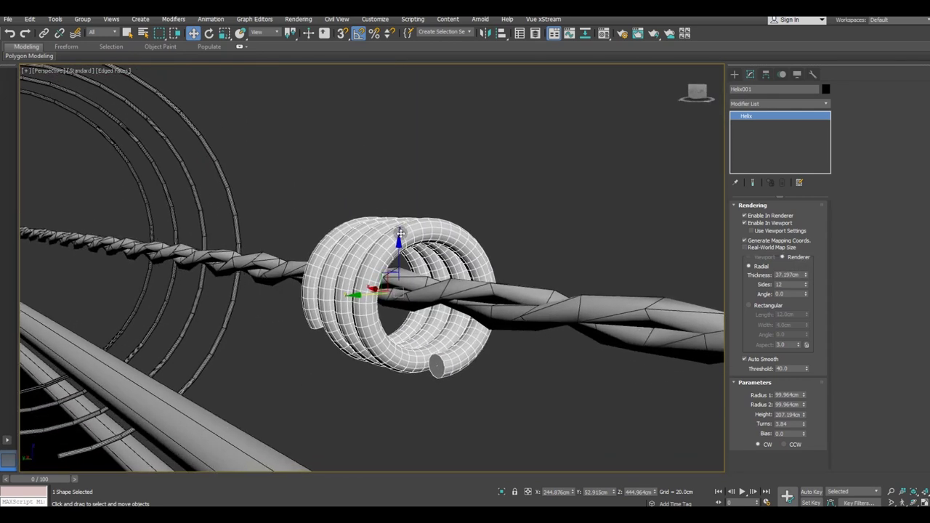
Shrink the coil and slide it along the rope so it wraps snugly like a knot.
{"action": "left_click", "coordinate": [225, 33]}
{"action": "left_click_drag", "start_coordinate": [396, 286], "coordinate": [376, 328]}
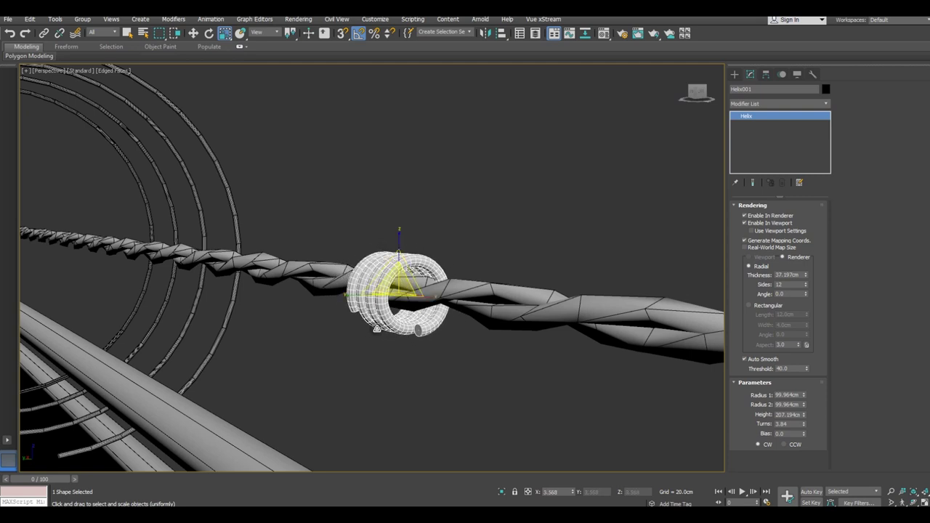
{"action": "mouse_move", "coordinate": [384, 342]}
{"action": "middle_mouse_down", "text": "alt"}
{"action": "mouse_move", "coordinate": [325, 348]}
{"action": "mouse_move", "coordinate": [361, 363]}
{"action": "mouse_move", "coordinate": [370, 342]}
{"action": "middle_mouse_up", "text": "alt"}
{"action": "key", "text": "w"}
{"action": "left_click_drag", "start_coordinate": [369, 292], "coordinate": [386, 292]}
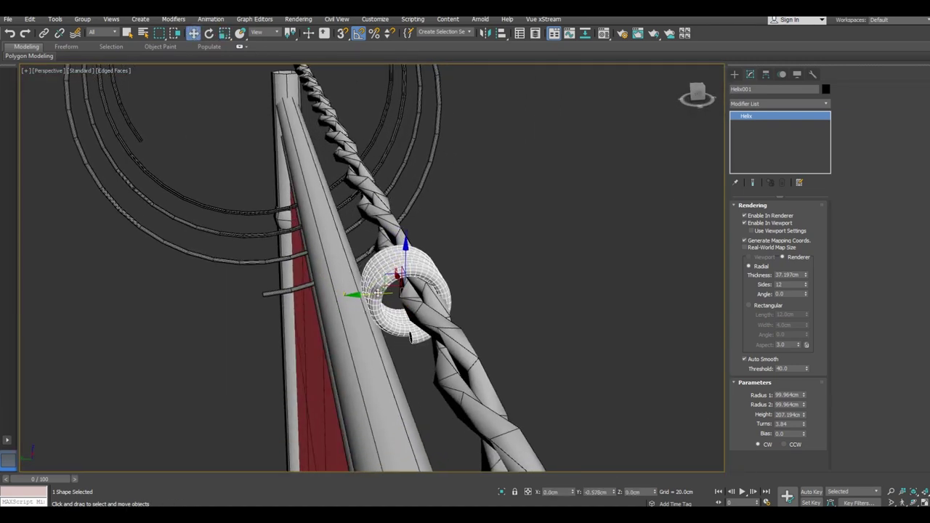
{"action": "left_click", "coordinate": [224, 33]}
{"action": "left_click_drag", "start_coordinate": [411, 290], "coordinate": [415, 308]}
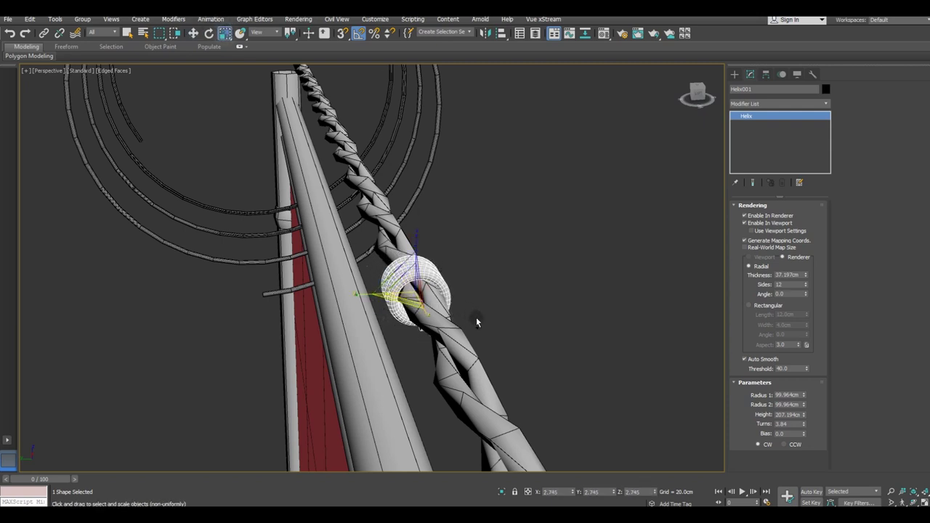
{"action": "middle_click_drag", "start_coordinate": [475, 316], "coordinate": [375, 308], "text": "alt"}
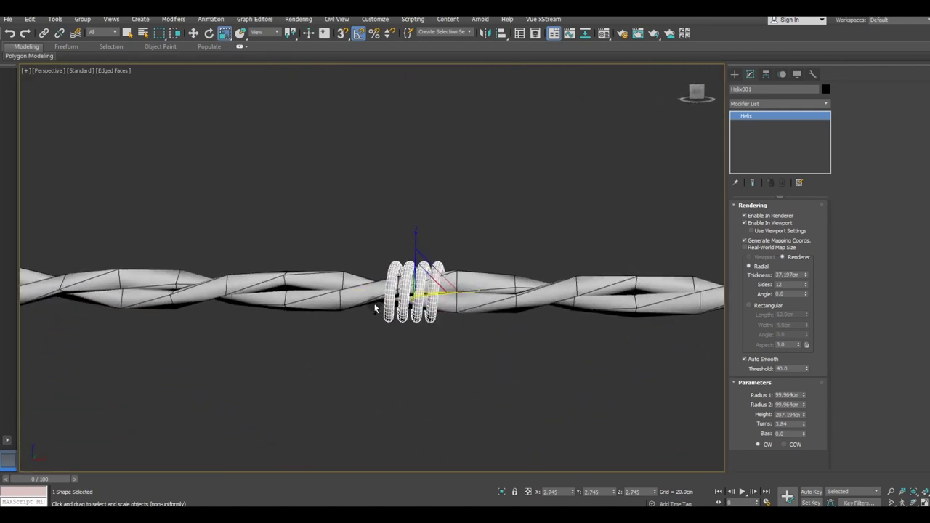
{"action": "scroll", "coordinate": [414, 293], "scroll_direction": "up", "scroll_amount": 3}
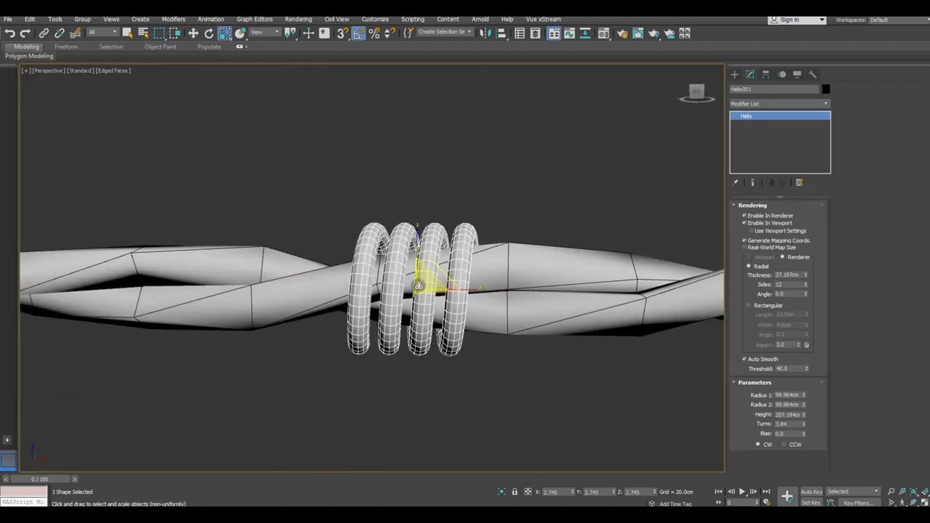
{"action": "left_click_drag", "start_coordinate": [426, 281], "coordinate": [534, 327]}
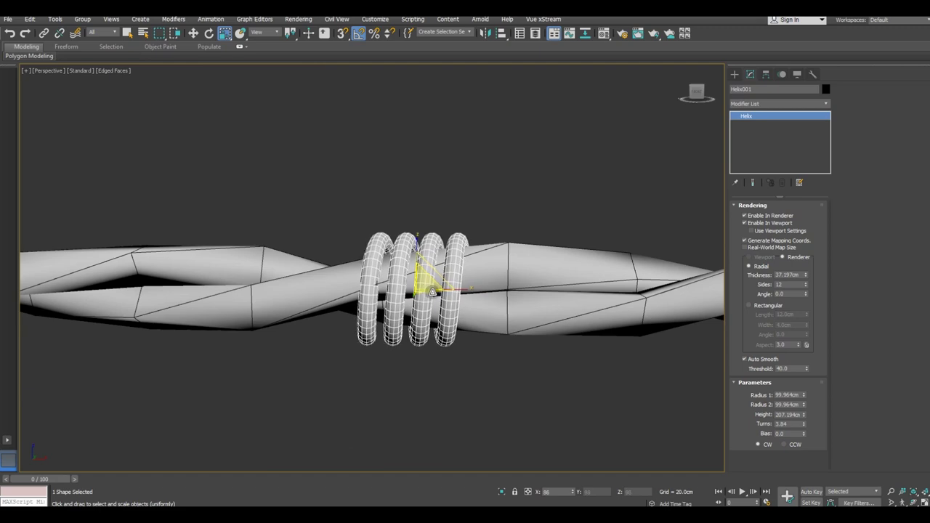
Set the coil tube's Sides to 8.
{"action": "mouse_move", "coordinate": [551, 331]}
{"action": "middle_mouse_down", "text": "alt"}
{"action": "mouse_move", "coordinate": [616, 298]}
{"action": "mouse_move", "coordinate": [663, 332]}
{"action": "mouse_move", "coordinate": [656, 303]}
{"action": "mouse_move", "coordinate": [501, 308]}
{"action": "middle_mouse_up", "text": "alt"}
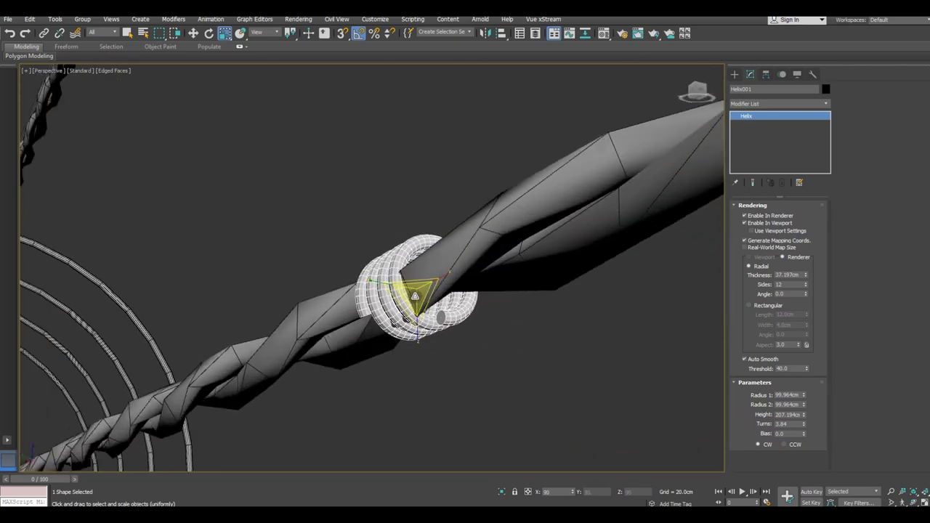
{"action": "mouse_move", "coordinate": [415, 293]}
{"action": "middle_mouse_down", "text": "alt"}
{"action": "mouse_move", "coordinate": [437, 335]}
{"action": "mouse_move", "coordinate": [428, 341]}
{"action": "middle_mouse_up", "text": "alt"}
{"action": "left_click", "coordinate": [193, 33]}
{"action": "middle_click_drag", "start_coordinate": [401, 248], "coordinate": [428, 276], "text": "alt"}
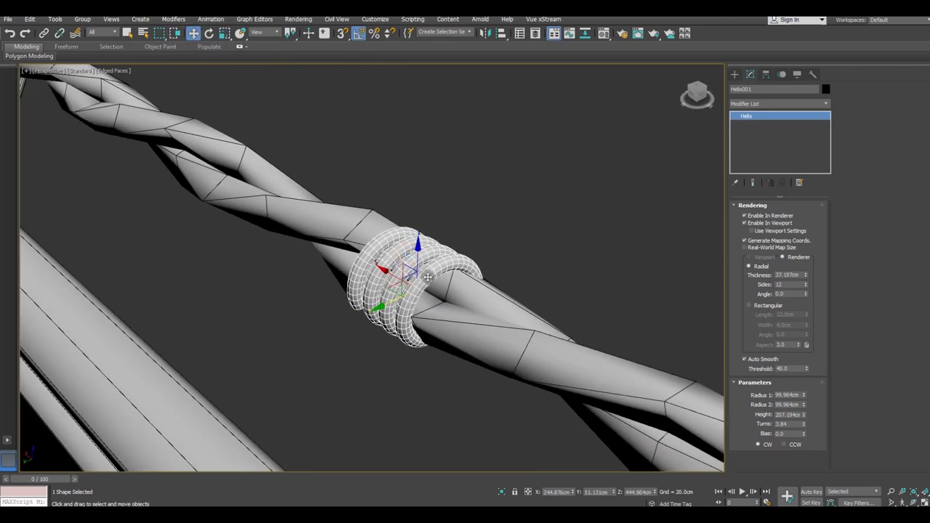
{"action": "scroll", "coordinate": [424, 275], "scroll_direction": "up", "scroll_amount": 3}
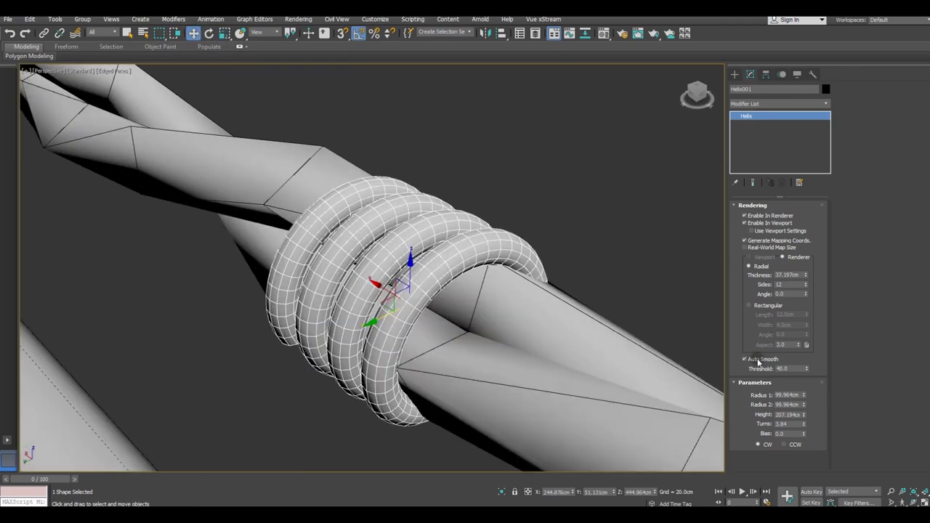
{"action": "left_click", "coordinate": [806, 287]}
{"action": "left_click", "coordinate": [805, 287]}
{"action": "left_click", "coordinate": [806, 287]}
{"action": "left_click", "coordinate": [806, 287]}
{"action": "left_click", "coordinate": [806, 286]}
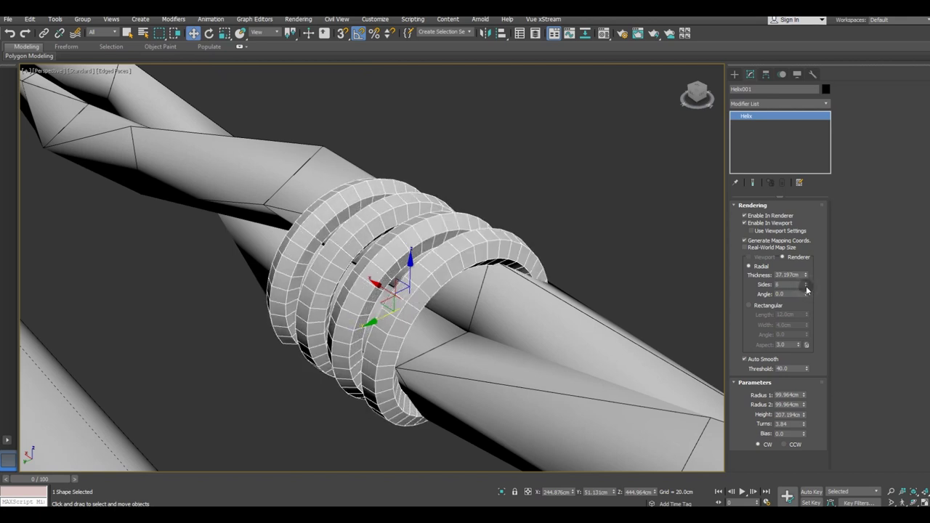
{"action": "middle_click_drag", "start_coordinate": [515, 294], "coordinate": [697, 360], "text": "alt"}
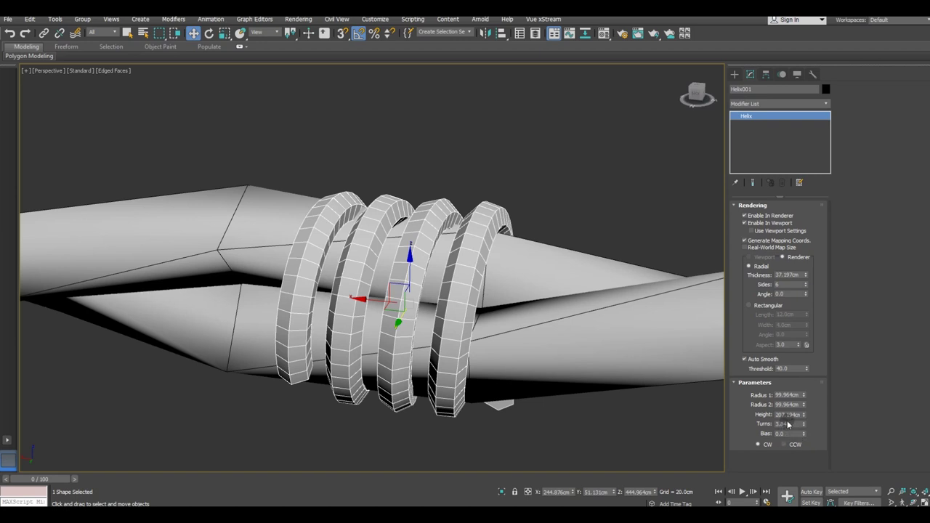
Raise the smoothing threshold, slightly reduce Turns, and keep the helix winding clockwise.
{"action": "left_click", "coordinate": [758, 382]}
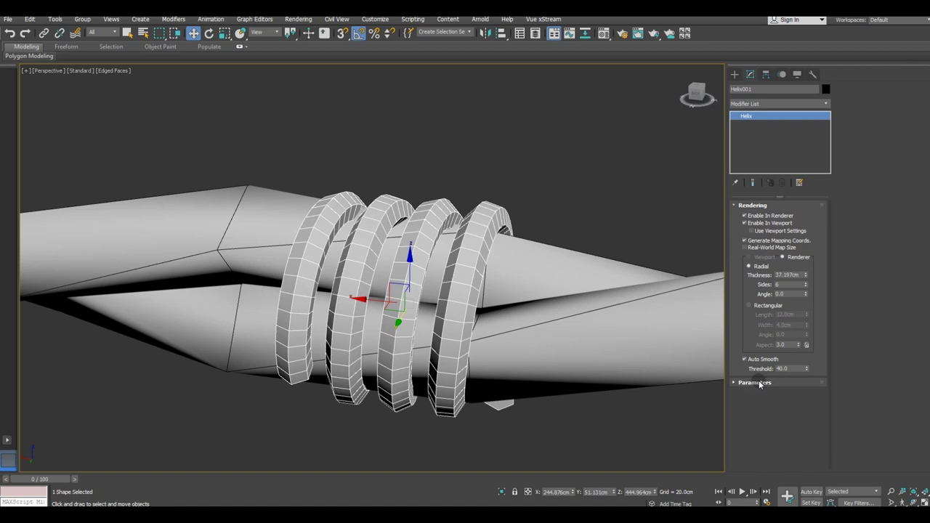
{"action": "left_click", "coordinate": [759, 384]}
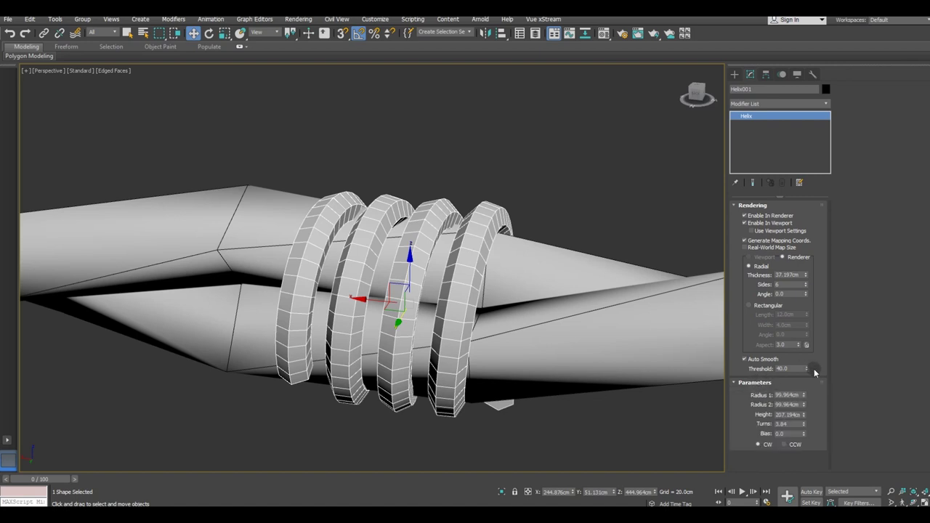
{"action": "left_click_drag", "start_coordinate": [805, 368], "coordinate": [806, 349]}
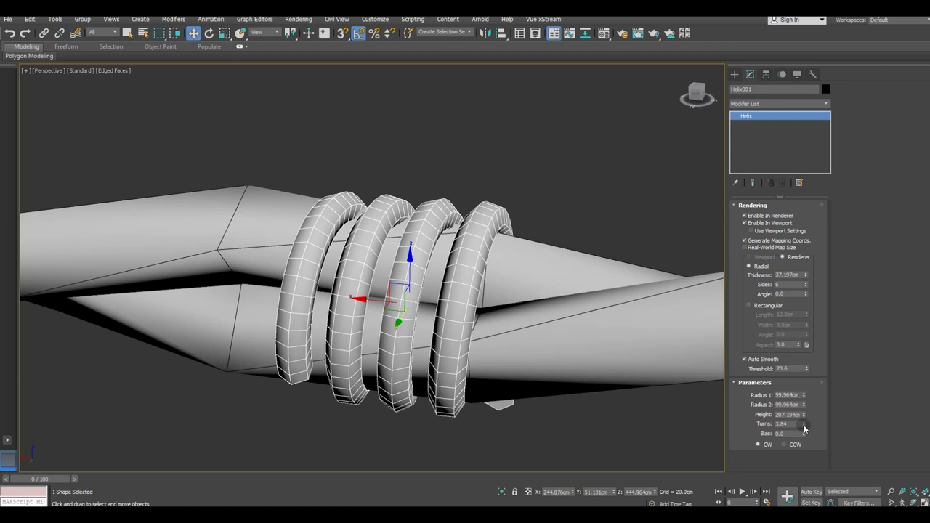
{"action": "left_click_drag", "start_coordinate": [804, 427], "coordinate": [803, 423]}
{"action": "left_click", "coordinate": [791, 445]}
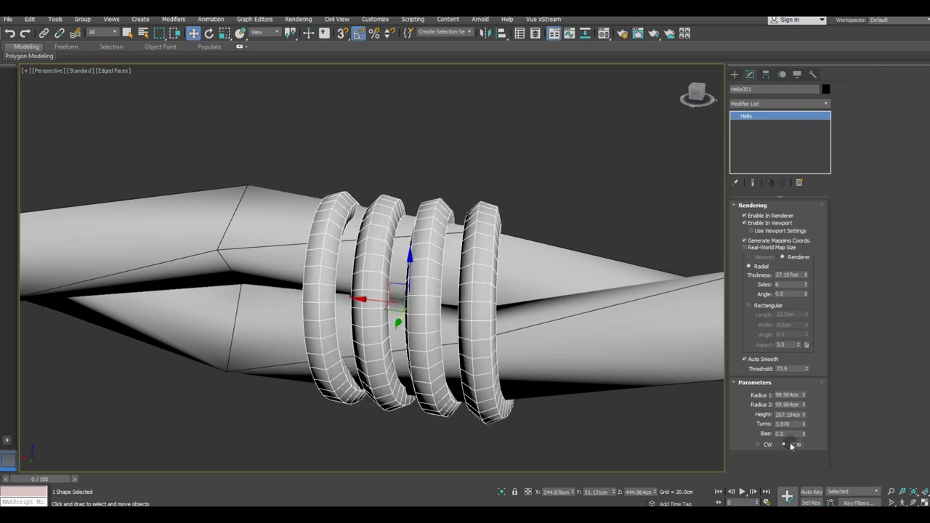
{"action": "mouse_move", "coordinate": [527, 357]}
{"action": "middle_mouse_down", "text": "alt"}
{"action": "mouse_move", "coordinate": [465, 360]}
{"action": "mouse_move", "coordinate": [838, 433]}
{"action": "middle_mouse_up", "text": "alt"}
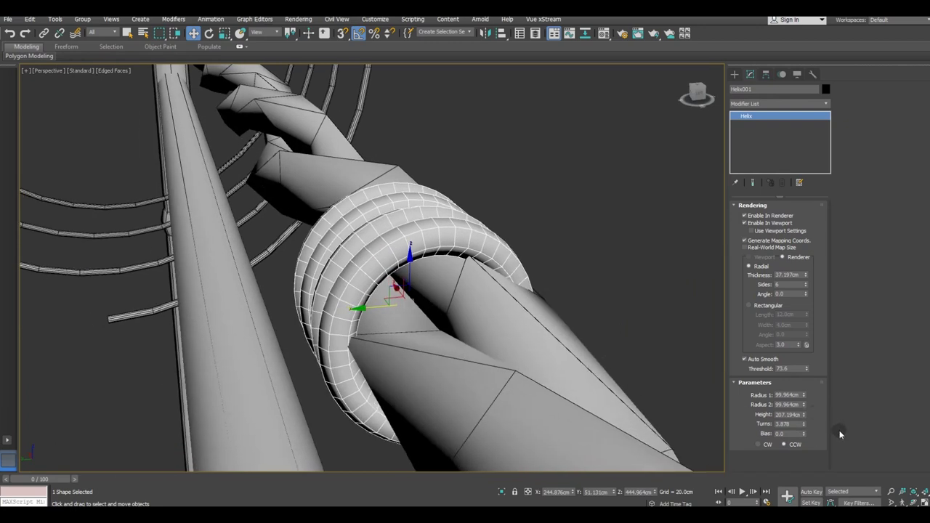
{"action": "left_click", "coordinate": [760, 444]}
{"action": "middle_click_drag", "start_coordinate": [527, 353], "coordinate": [448, 332], "text": "alt"}
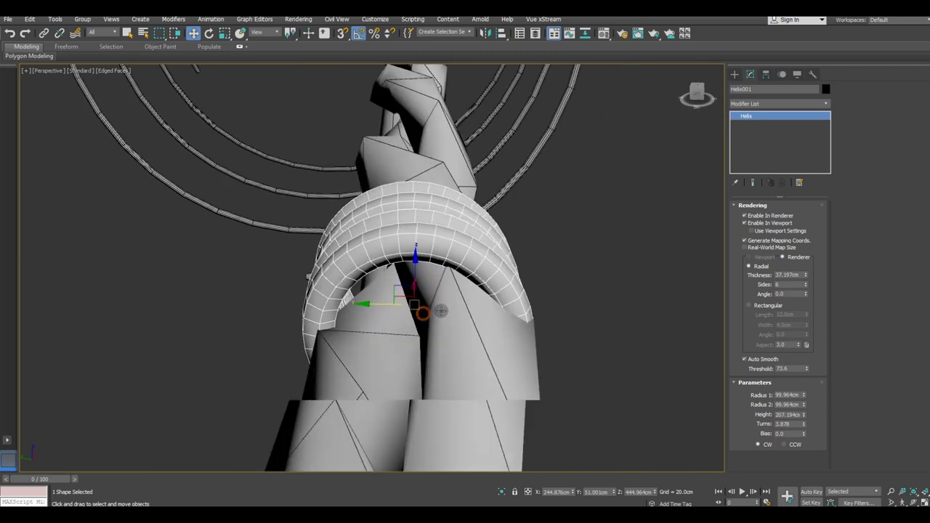
{"action": "middle_click_drag", "start_coordinate": [380, 300], "coordinate": [233, 91], "text": "alt"}
Scale the helix up around the rope.
{"action": "left_click", "coordinate": [225, 34]}
{"action": "left_click_drag", "start_coordinate": [403, 309], "coordinate": [405, 295]}
{"action": "mouse_move", "coordinate": [405, 295]}
{"action": "middle_mouse_down", "text": "alt"}
{"action": "mouse_move", "coordinate": [382, 327]}
{"action": "mouse_move", "coordinate": [552, 335]}
{"action": "mouse_move", "coordinate": [659, 313]}
{"action": "middle_mouse_up", "text": "alt"}
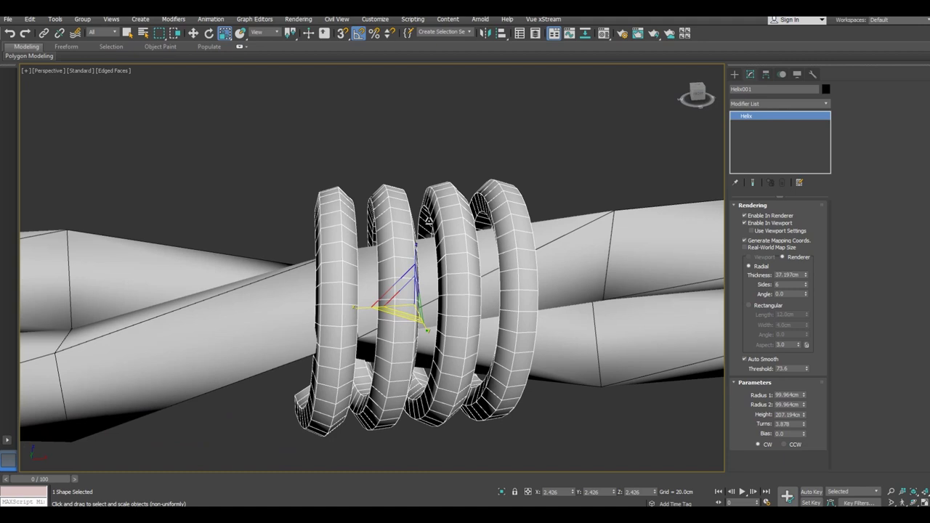
Shift-drag a copy, Helix003, farther along the rope, then reselect the original helix.
{"action": "left_click", "coordinate": [193, 34]}
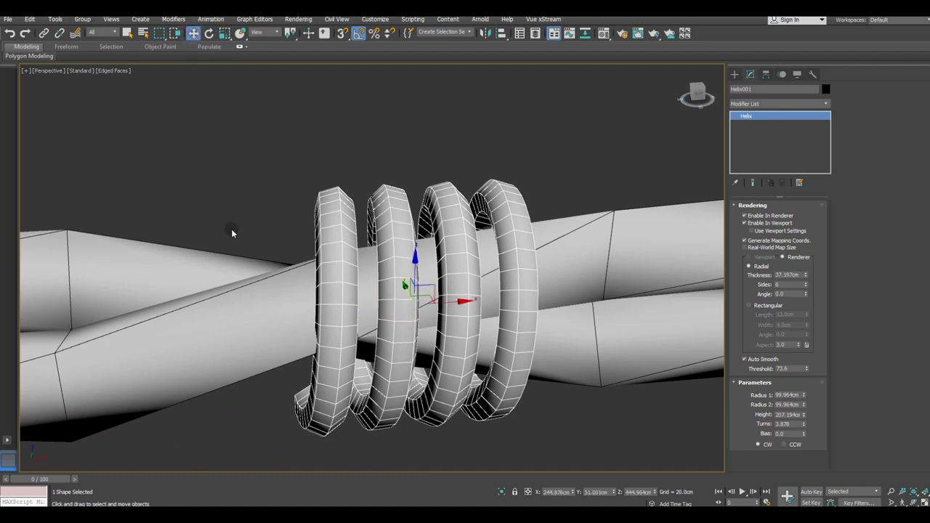
{"action": "scroll", "coordinate": [231, 233], "scroll_direction": "down", "scroll_amount": 5}
{"action": "left_click_drag", "start_coordinate": [339, 257], "coordinate": [627, 240], "text": "shift"}
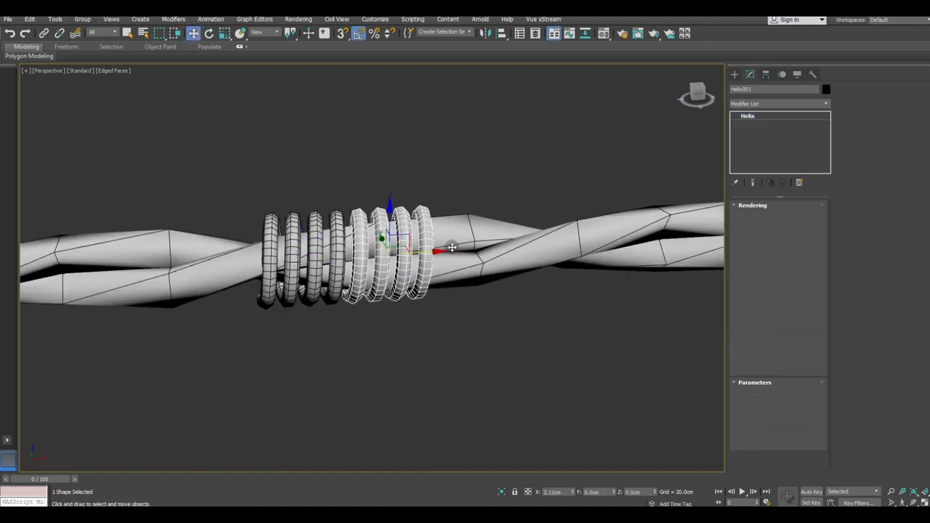
{"action": "left_click", "coordinate": [469, 301]}
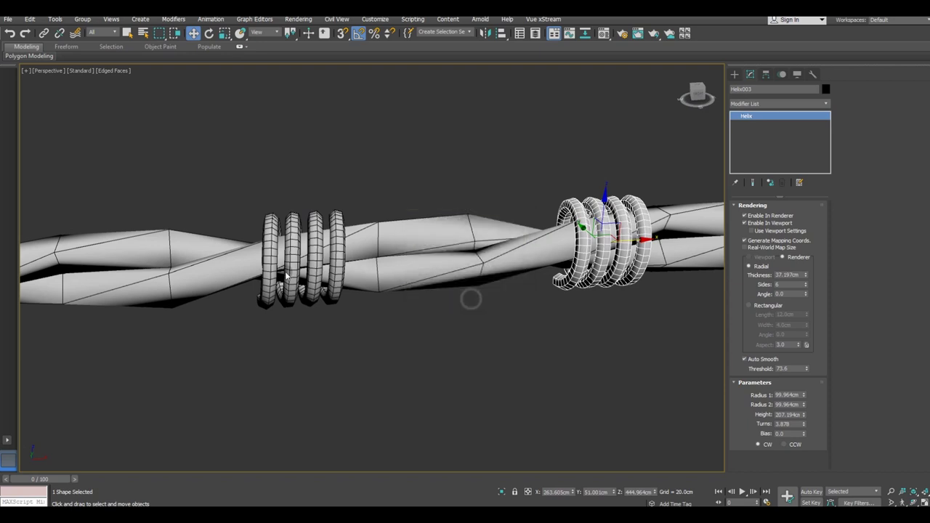
{"action": "left_click", "coordinate": [294, 269]}
Convert the left helix to an Editable Spline and adjust its interpolation steps.
{"action": "right_click", "coordinate": [773, 150]}
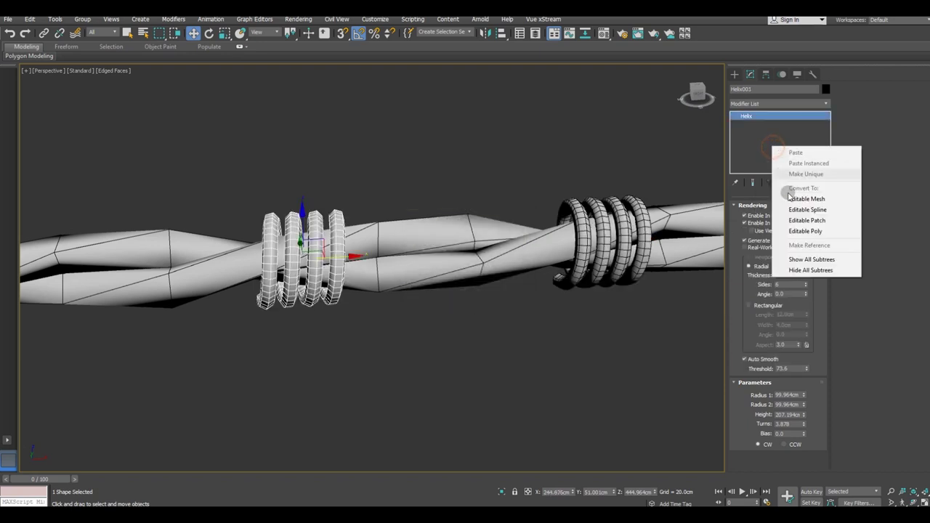
{"action": "left_click", "coordinate": [798, 208]}
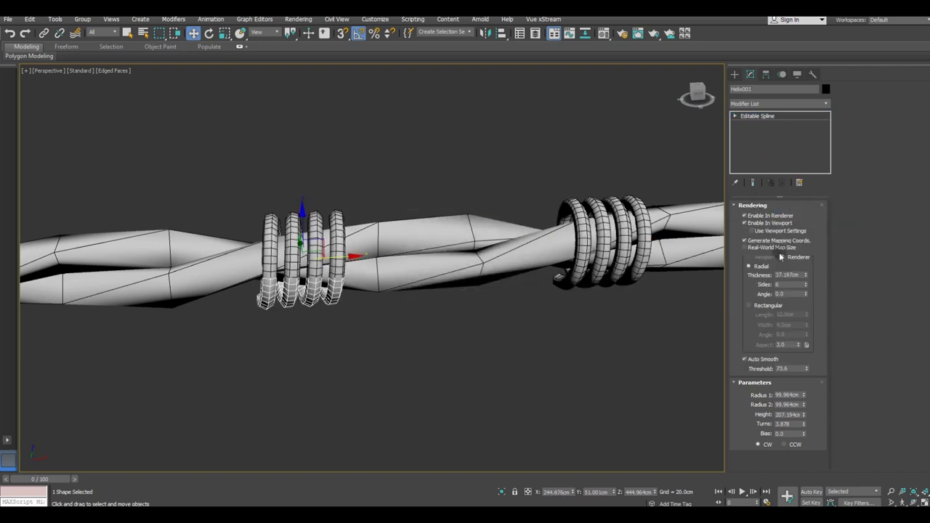
{"action": "left_click", "coordinate": [774, 385]}
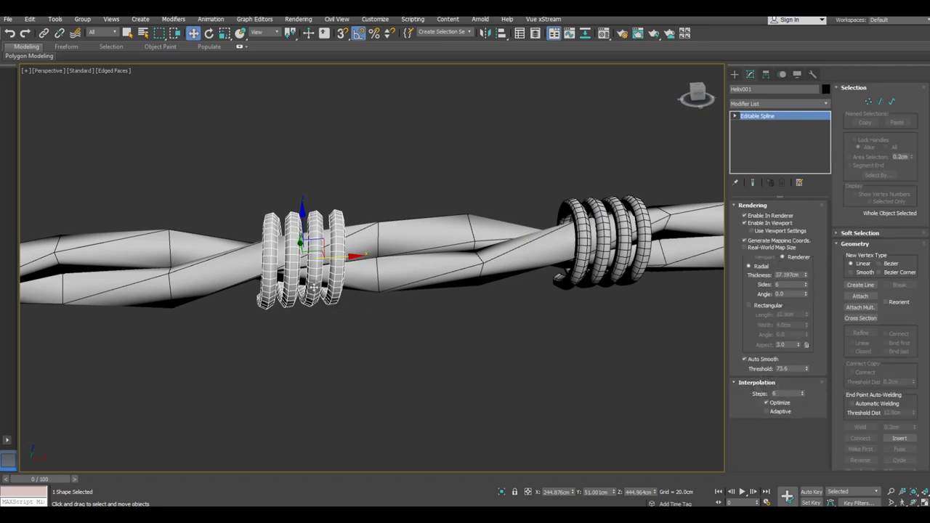
{"action": "scroll", "coordinate": [313, 288], "scroll_direction": "up", "scroll_amount": 4}
{"action": "scroll", "coordinate": [313, 288], "scroll_direction": "up", "scroll_amount": 2}
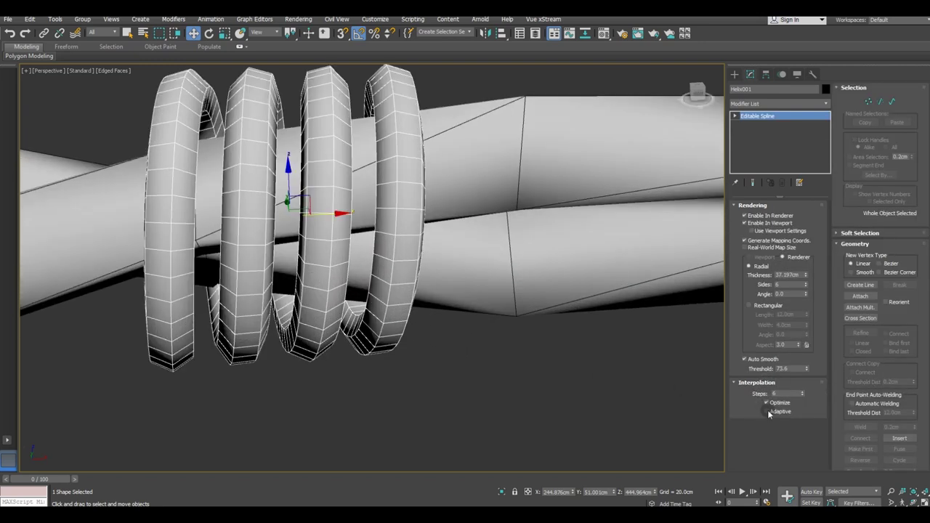
{"action": "left_click", "coordinate": [802, 396]}
{"action": "left_click", "coordinate": [802, 395]}
{"action": "mouse_move", "coordinate": [278, 295]}
{"action": "middle_mouse_down", "text": "alt"}
{"action": "mouse_move", "coordinate": [436, 305]}
{"action": "mouse_move", "coordinate": [407, 253]}
{"action": "mouse_move", "coordinate": [384, 293]}
{"action": "mouse_move", "coordinate": [398, 300]}
{"action": "middle_mouse_up", "text": "alt"}
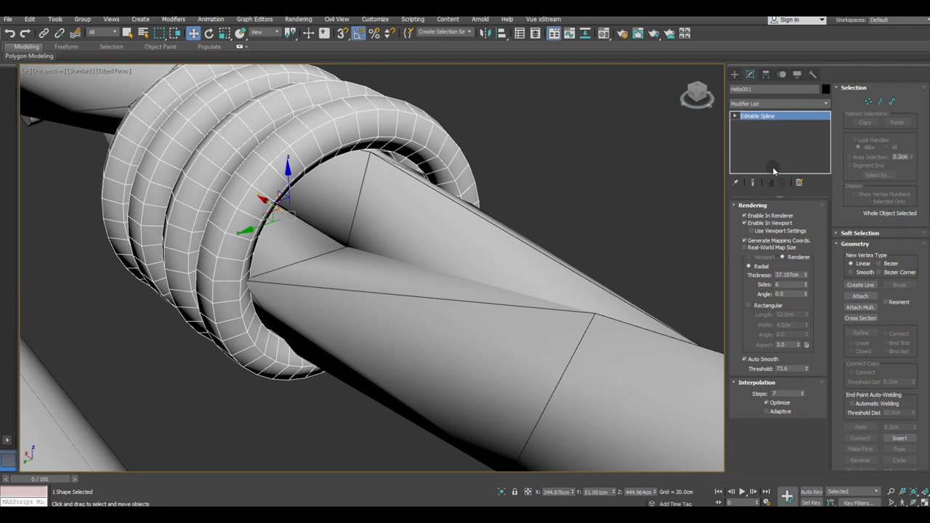
Set the tube to 4 sides with an auto-smooth threshold of 139.104.
{"action": "left_click", "coordinate": [804, 289]}
{"action": "left_click", "coordinate": [804, 288]}
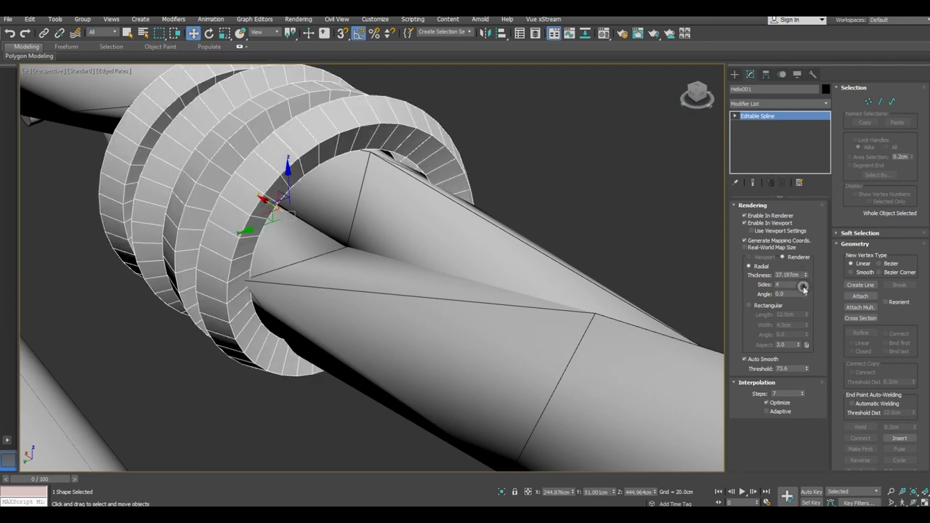
{"action": "mouse_move", "coordinate": [389, 271]}
{"action": "middle_mouse_down", "text": "alt"}
{"action": "mouse_move", "coordinate": [432, 266]}
{"action": "mouse_move", "coordinate": [560, 283]}
{"action": "middle_mouse_up", "text": "alt"}
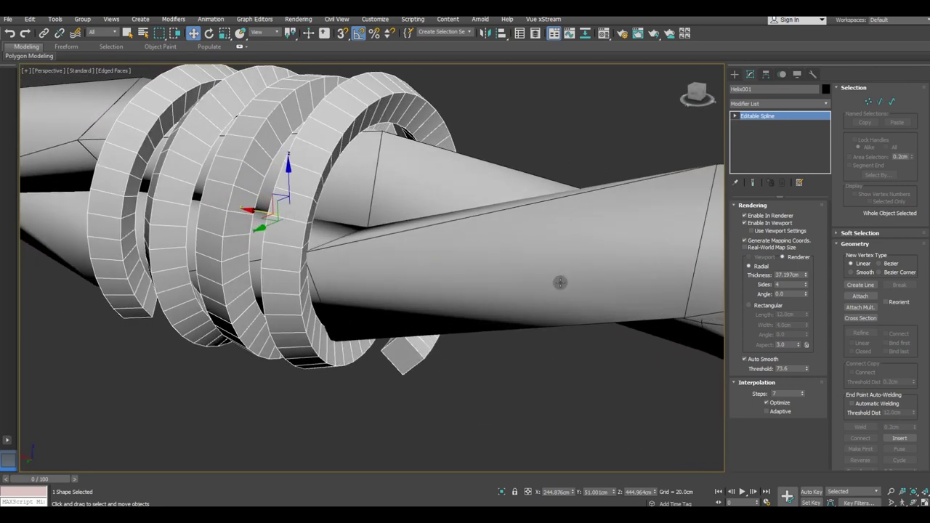
{"action": "left_click_drag", "start_coordinate": [807, 366], "coordinate": [797, 327]}
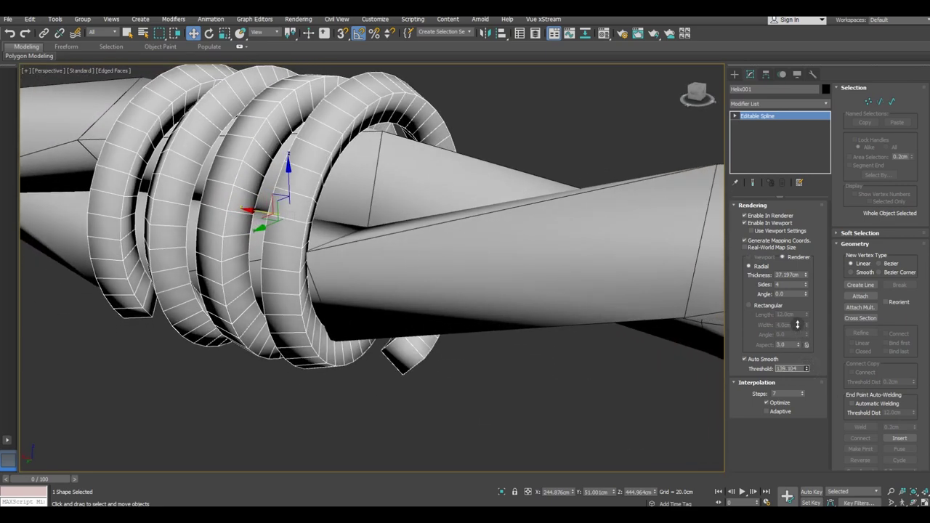
{"action": "mouse_move", "coordinate": [392, 245]}
{"action": "middle_mouse_down", "text": "alt"}
{"action": "mouse_move", "coordinate": [450, 221]}
{"action": "mouse_move", "coordinate": [400, 176]}
{"action": "mouse_move", "coordinate": [371, 247]}
{"action": "middle_mouse_up", "text": "alt"}
{"action": "scroll", "coordinate": [347, 284], "scroll_direction": "down", "scroll_amount": 3}
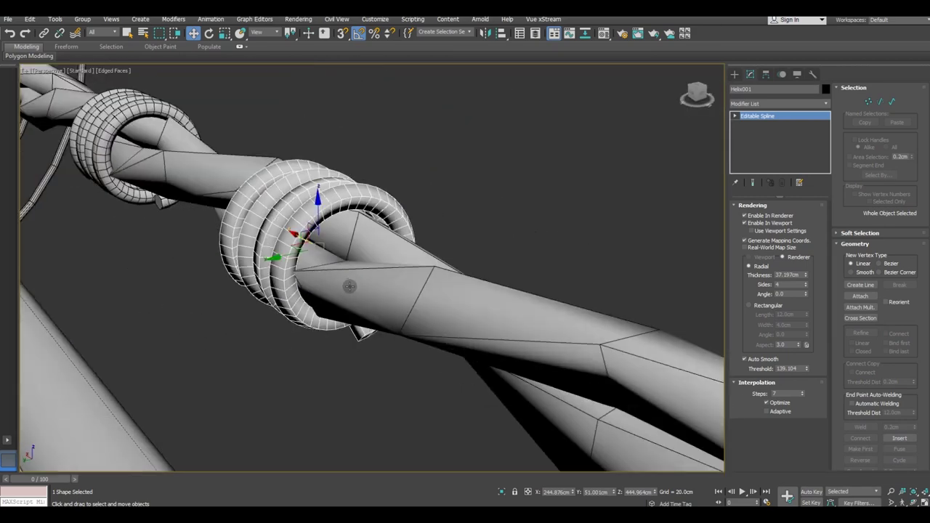
{"action": "scroll", "coordinate": [348, 290], "scroll_direction": "down", "scroll_amount": 2}
{"action": "scroll", "coordinate": [378, 298], "scroll_direction": "down", "scroll_amount": 3}
Turn Edged Faces off and back on in the viewport shading menu.
{"action": "left_click", "coordinate": [107, 70]}
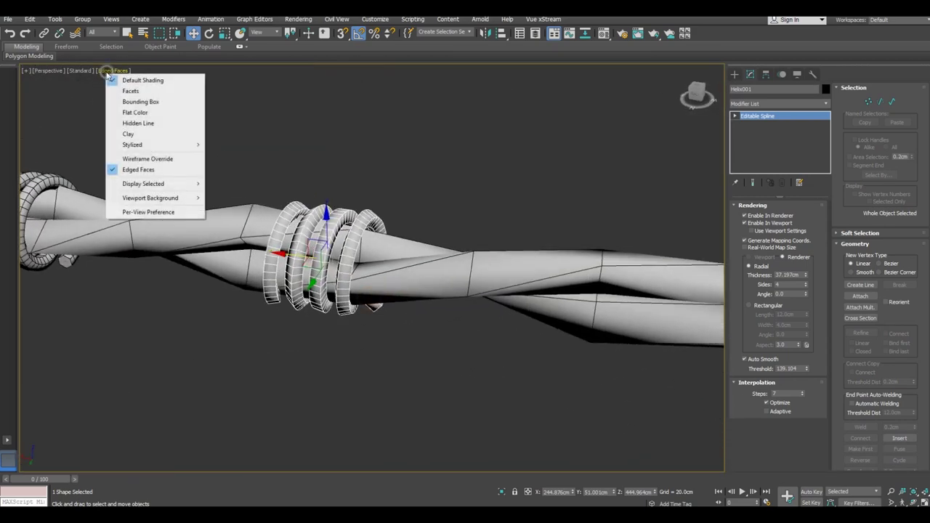
{"action": "left_click", "coordinate": [129, 169]}
{"action": "middle_click_drag", "start_coordinate": [243, 239], "coordinate": [177, 146], "text": "alt"}
{"action": "mouse_move", "coordinate": [126, 73]}
{"action": "middle_mouse_down", "text": "alt"}
{"action": "mouse_move", "coordinate": [242, 197]}
{"action": "mouse_move", "coordinate": [199, 187]}
{"action": "mouse_move", "coordinate": [254, 210]}
{"action": "middle_mouse_up", "text": "alt"}
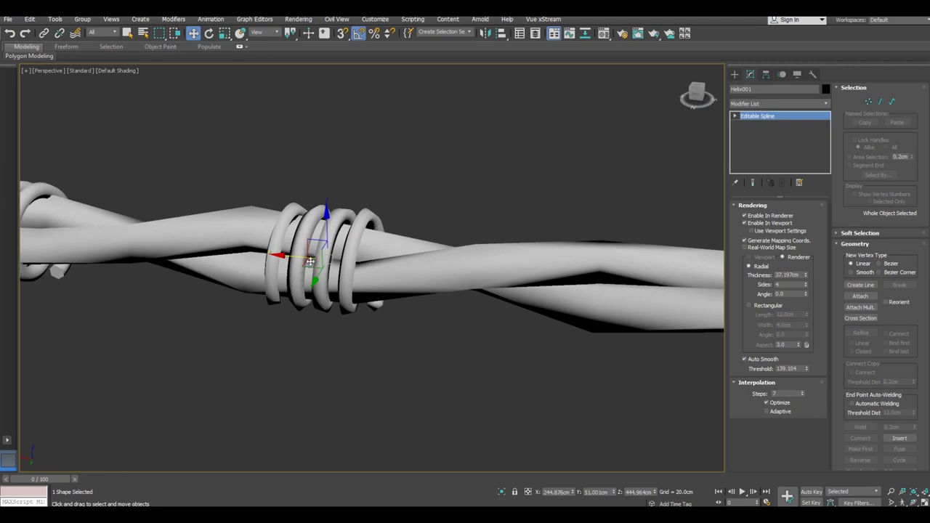
{"action": "scroll", "coordinate": [310, 261], "scroll_direction": "up", "scroll_amount": 2}
{"action": "scroll", "coordinate": [310, 262], "scroll_direction": "up", "scroll_amount": 2}
{"action": "left_click", "coordinate": [120, 71]}
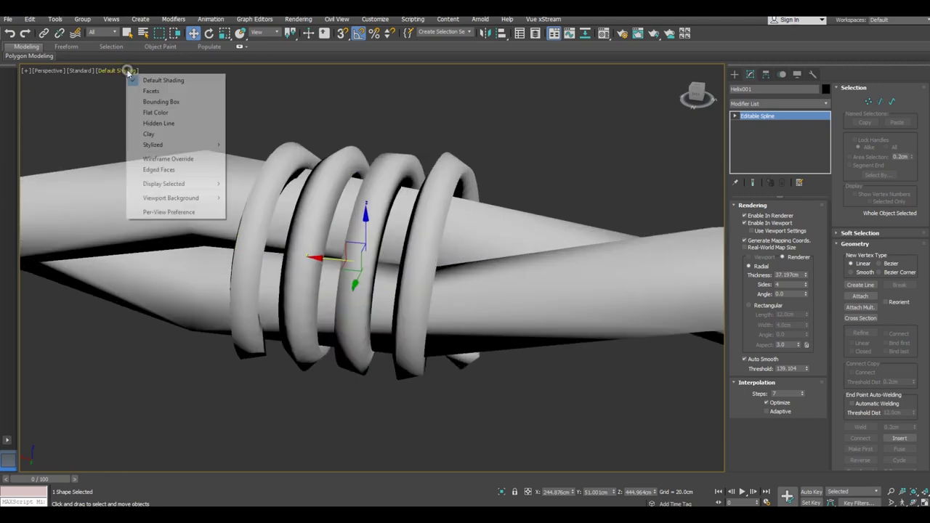
{"action": "left_click", "coordinate": [161, 170]}
{"action": "middle_click_drag", "start_coordinate": [381, 278], "coordinate": [418, 256], "text": "alt"}
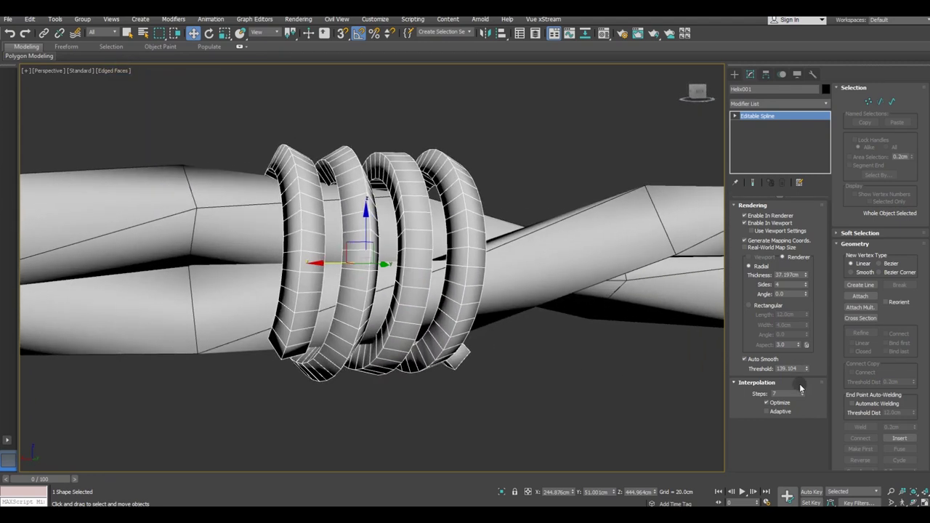
Set the tube to 5 sides and auto-smooth threshold to 299.074.
{"action": "left_click", "coordinate": [805, 283]}
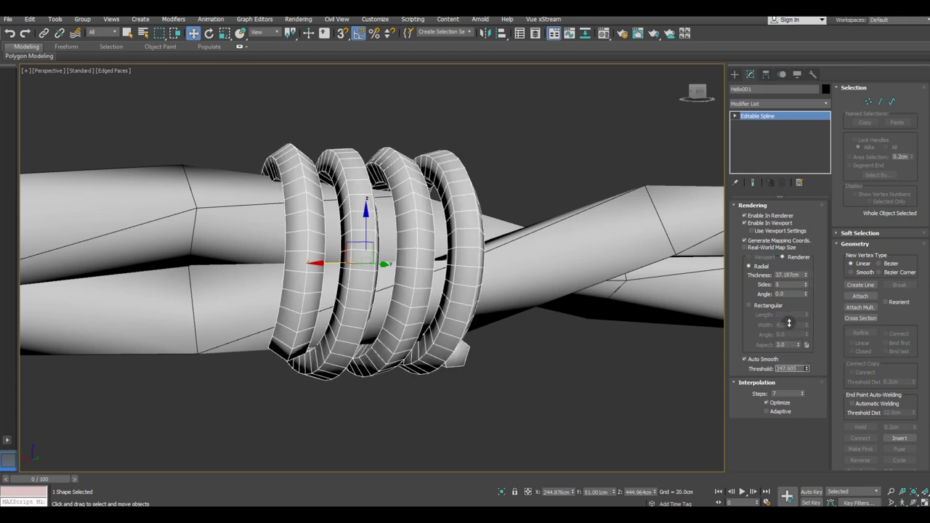
{"action": "left_click_drag", "start_coordinate": [807, 369], "coordinate": [435, 286]}
{"action": "middle_click_drag", "start_coordinate": [435, 286], "coordinate": [467, 335], "text": "alt"}
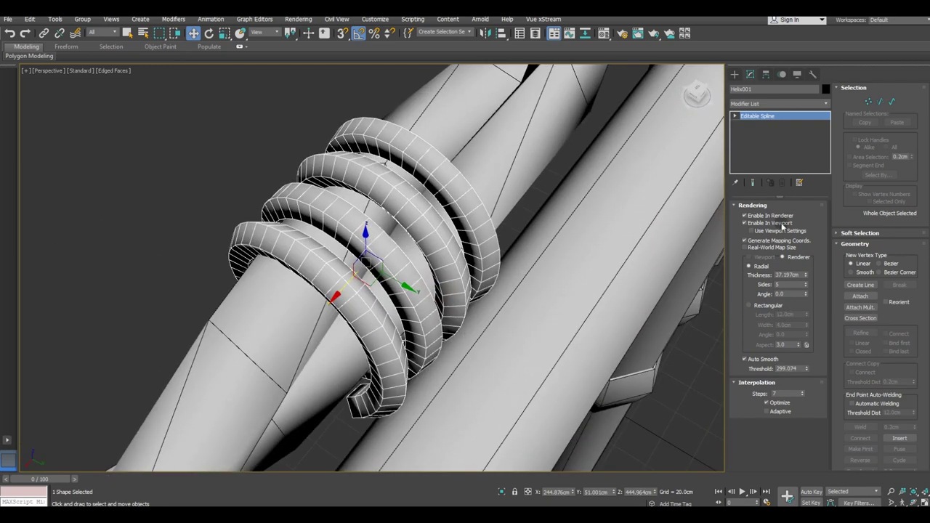
Convert the helix knot to an Editable Poly.
{"action": "right_click", "coordinate": [771, 145]}
{"action": "left_click", "coordinate": [812, 227]}
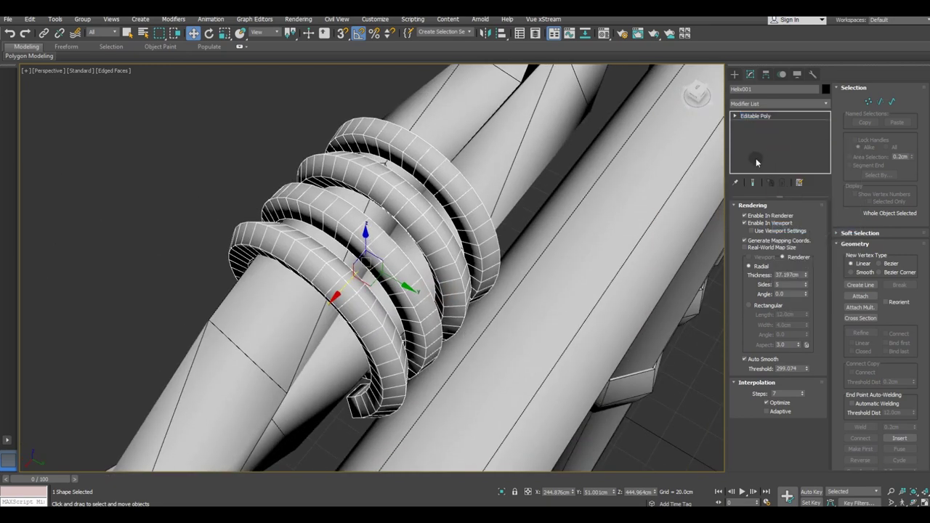
{"action": "mouse_move", "coordinate": [440, 249]}
{"action": "middle_mouse_down", "text": "alt"}
{"action": "mouse_move", "coordinate": [534, 155]}
{"action": "mouse_move", "coordinate": [810, 215]}
{"action": "middle_mouse_up", "text": "alt"}
Select the two end-cap polygons at both ends of the coil.
{"action": "left_click", "coordinate": [764, 216]}
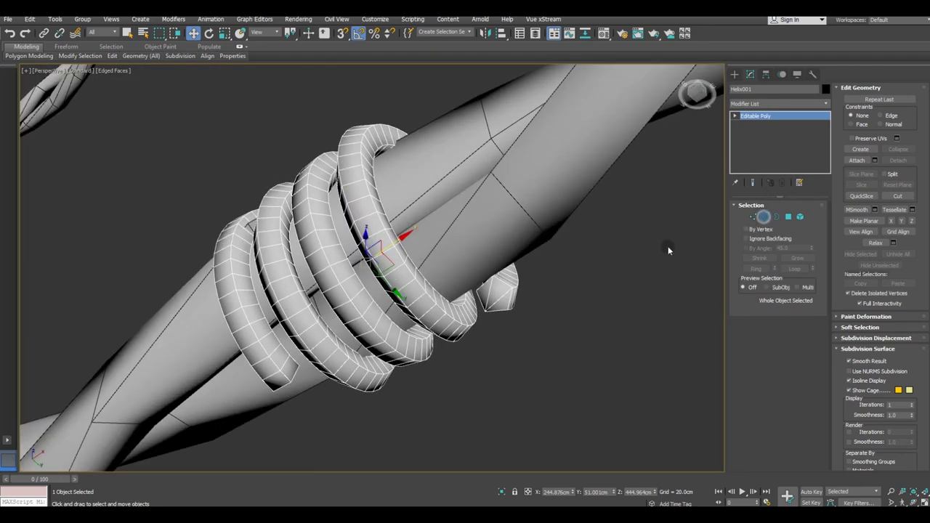
{"action": "left_click", "coordinate": [505, 292]}
{"action": "left_click", "coordinate": [488, 297], "text": "ctrl"}
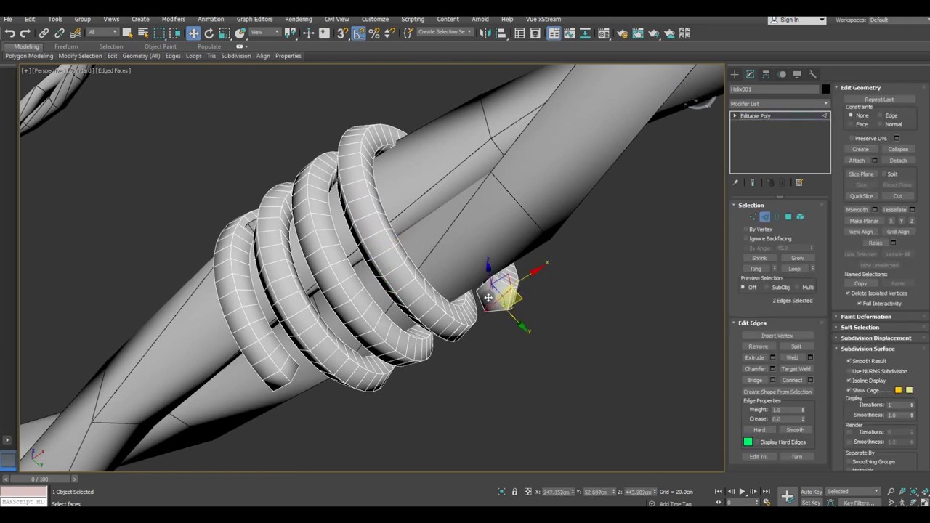
{"action": "key", "text": "ctrl+d"}
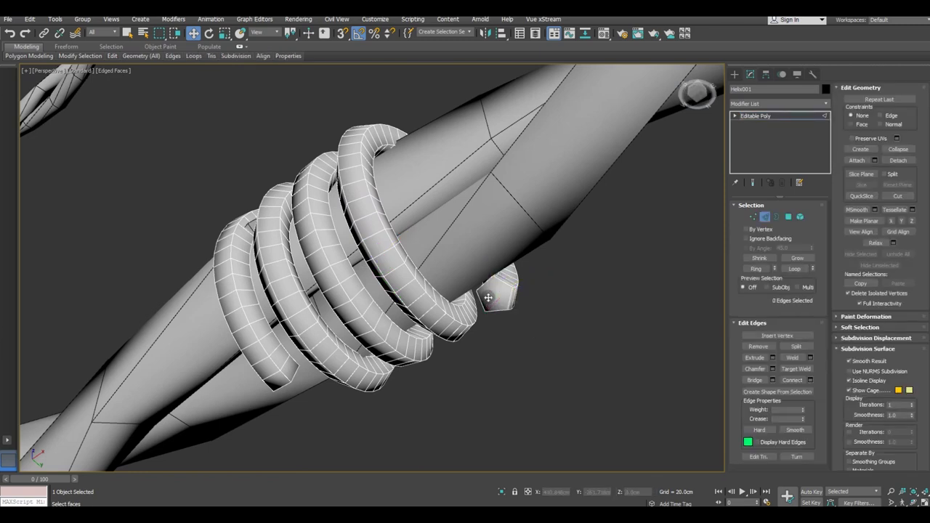
{"action": "left_click", "coordinate": [497, 296]}
{"action": "left_click", "coordinate": [781, 217]}
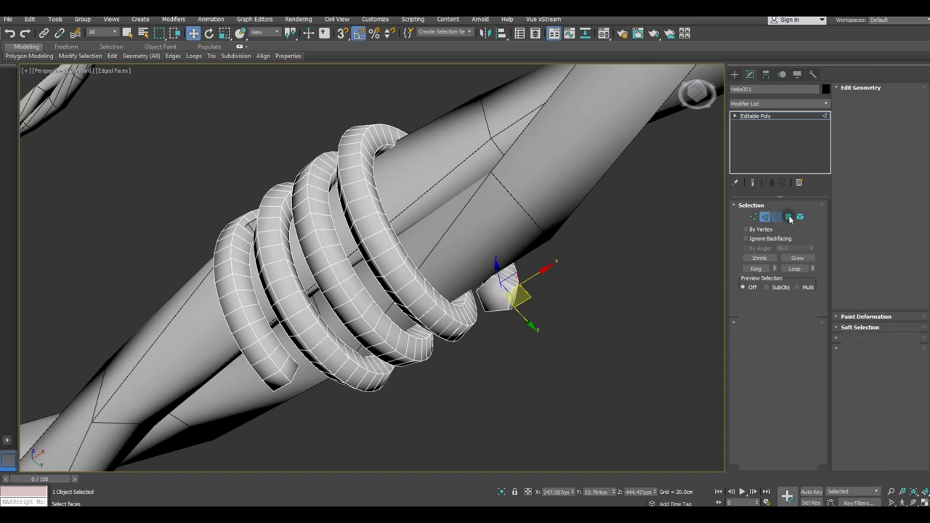
{"action": "key", "text": "4"}
{"action": "left_click", "coordinate": [501, 294]}
{"action": "mouse_move", "coordinate": [501, 294]}
{"action": "middle_mouse_down", "text": "alt"}
{"action": "mouse_move", "coordinate": [236, 405]}
{"action": "mouse_move", "coordinate": [430, 380]}
{"action": "mouse_move", "coordinate": [399, 348]}
{"action": "mouse_move", "coordinate": [441, 380]}
{"action": "middle_mouse_up", "text": "alt"}
{"action": "left_click", "coordinate": [385, 354], "text": "ctrl"}
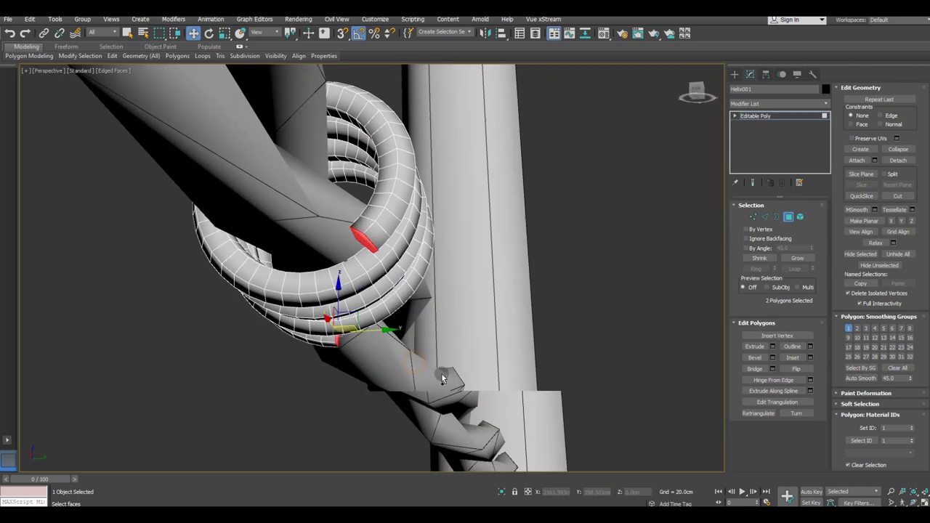
Extrude both coil end caps about 146 cm into straight wire tails.
{"action": "left_click", "coordinate": [772, 347]}
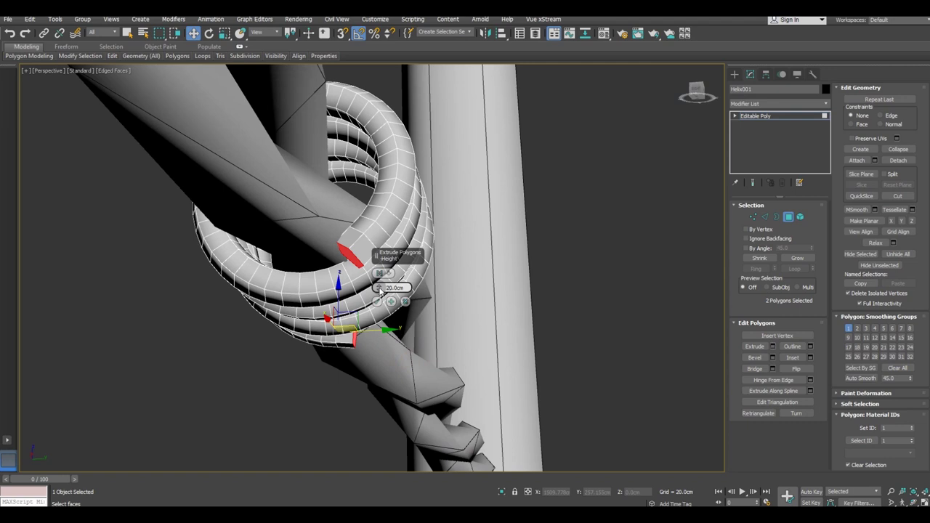
{"action": "left_click_drag", "start_coordinate": [378, 287], "coordinate": [393, 88]}
{"action": "middle_click_drag", "start_coordinate": [349, 374], "coordinate": [387, 401], "text": "alt"}
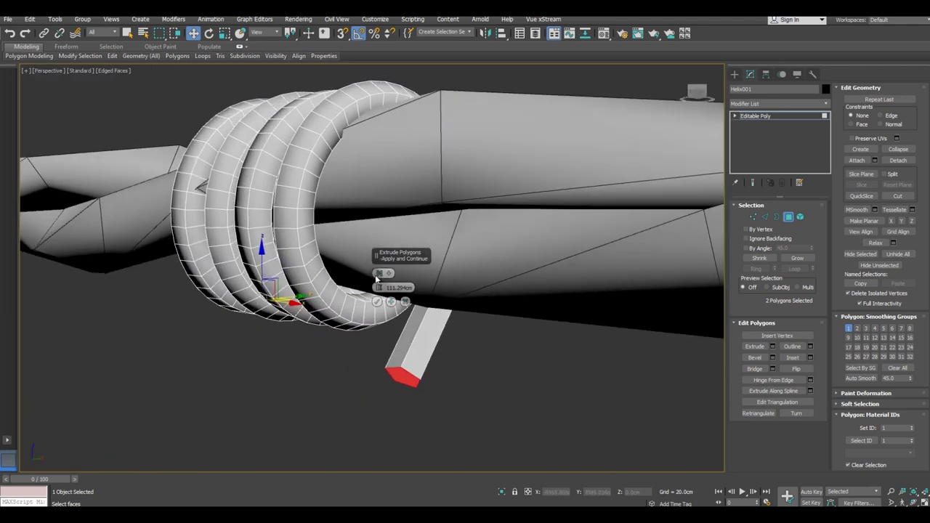
{"action": "left_click_drag", "start_coordinate": [378, 288], "coordinate": [378, 247]}
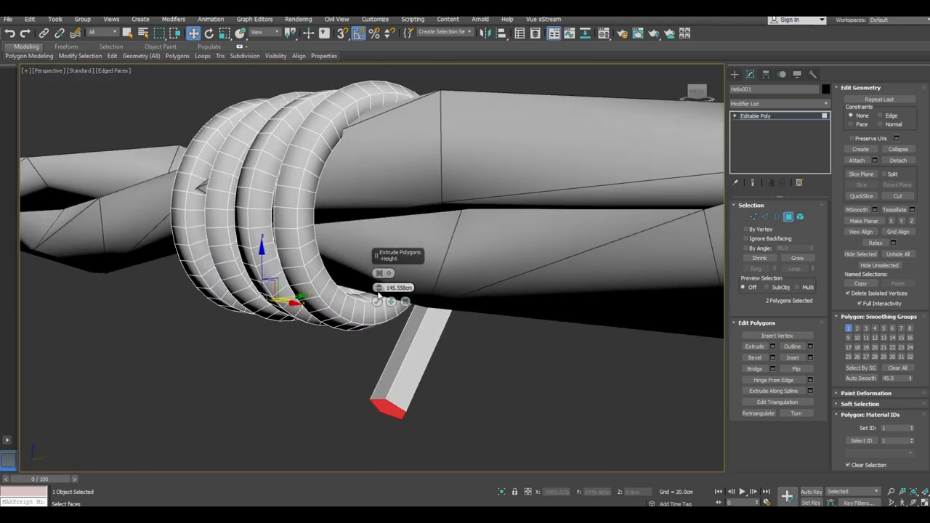
{"action": "left_click", "coordinate": [377, 301]}
Scale down the extruded end faces to taper the spikes.
{"action": "left_click", "coordinate": [224, 32]}
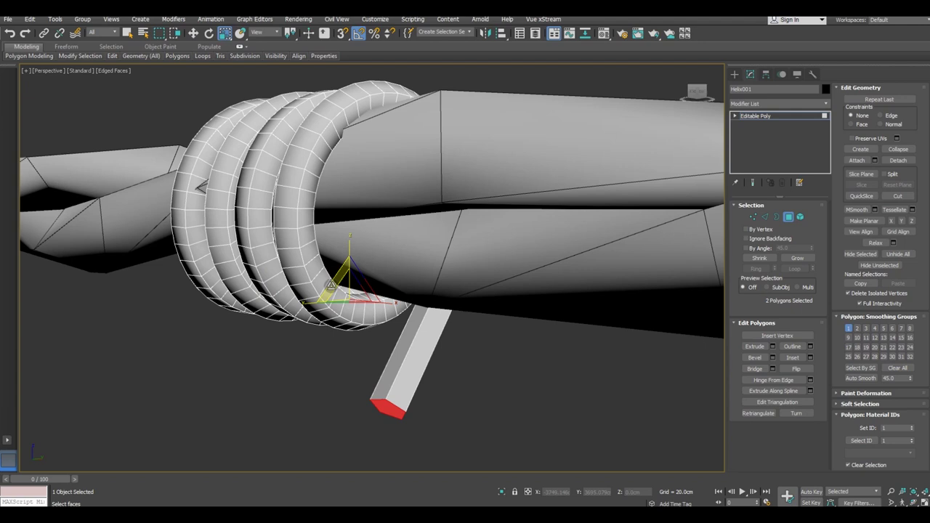
{"action": "left_click_drag", "start_coordinate": [331, 284], "coordinate": [348, 328]}
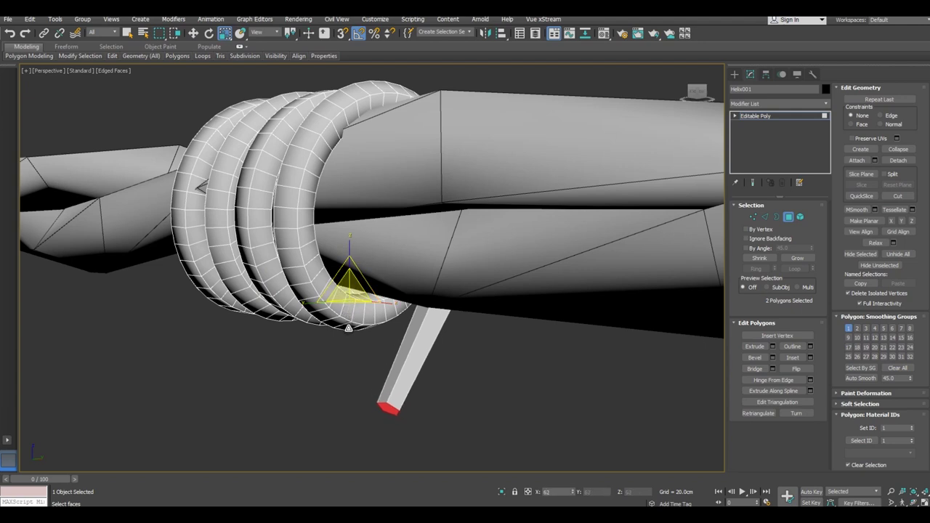
{"action": "middle_click_drag", "start_coordinate": [410, 332], "coordinate": [351, 332], "text": "alt"}
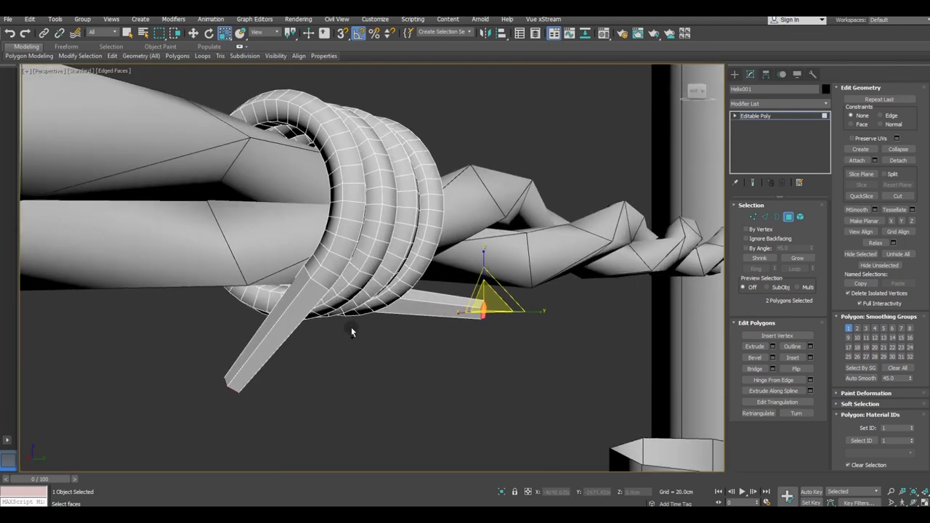
{"action": "left_click", "coordinate": [193, 33]}
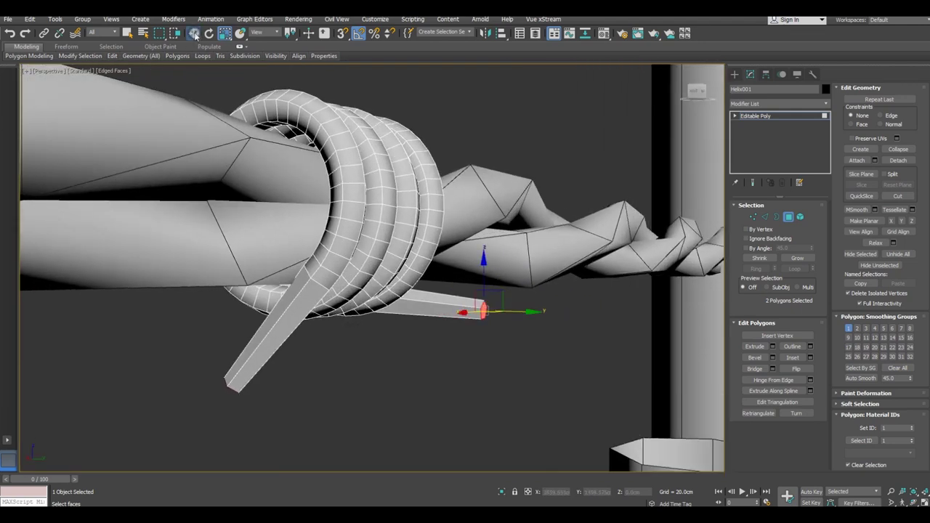
{"action": "left_click", "coordinate": [802, 217]}
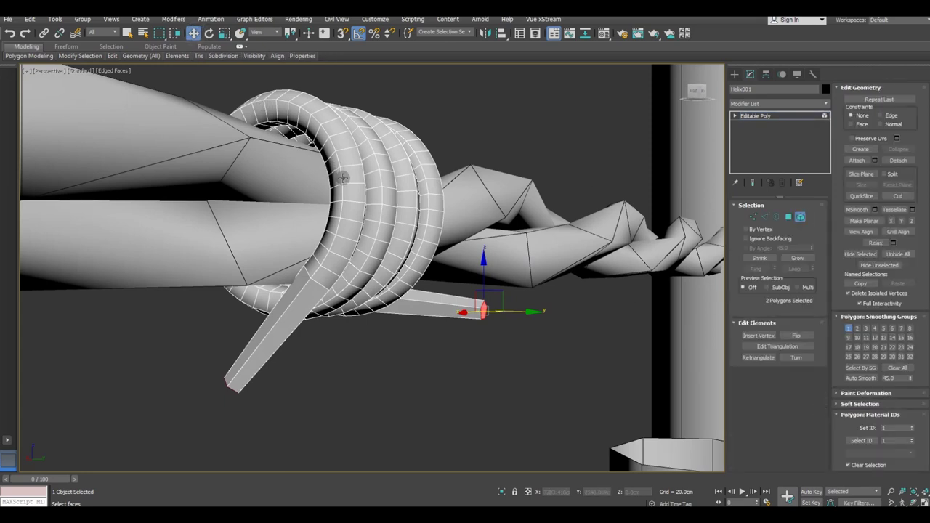
Clear all smoothing groups on the helix element and assign smoothing group 1.
{"action": "left_click", "coordinate": [342, 178]}
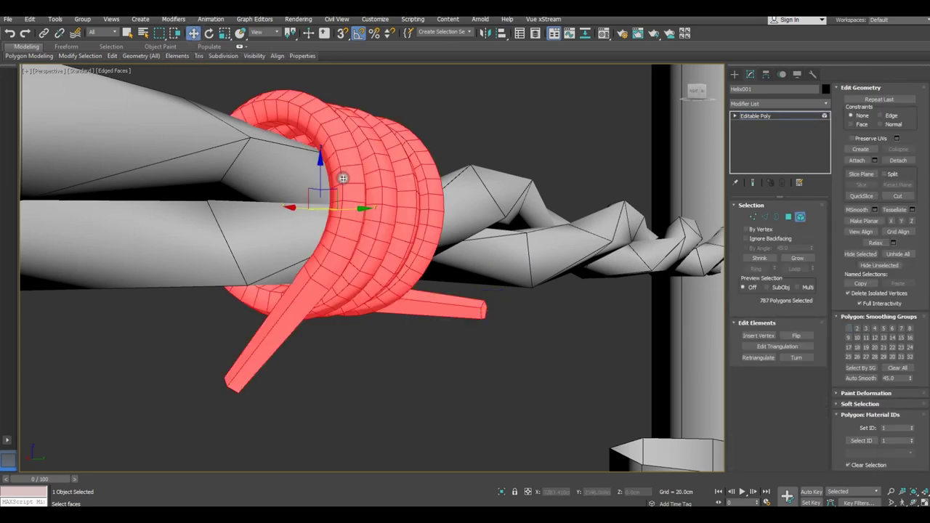
{"action": "left_click", "coordinate": [899, 368]}
{"action": "left_click", "coordinate": [856, 379]}
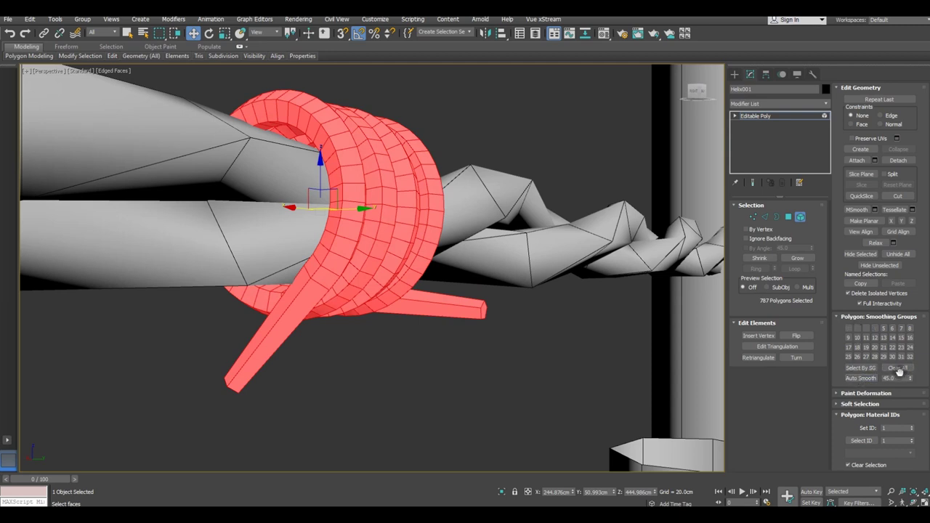
{"action": "left_click", "coordinate": [847, 328]}
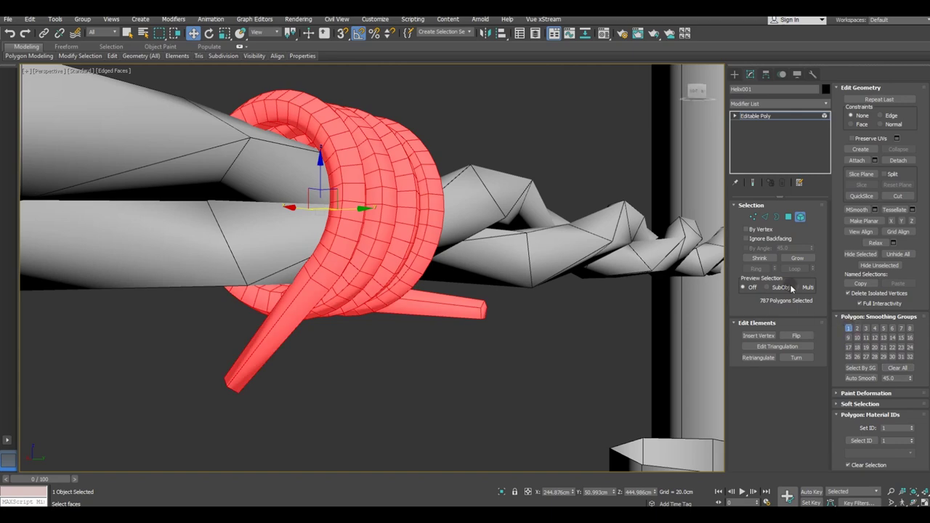
{"action": "mouse_move", "coordinate": [332, 225]}
{"action": "middle_mouse_down", "text": "alt"}
{"action": "mouse_move", "coordinate": [421, 241]}
{"action": "mouse_move", "coordinate": [386, 266]}
{"action": "mouse_move", "coordinate": [312, 251]}
{"action": "middle_mouse_up", "text": "alt"}
Exit polygon level, add an Unwrap UVW modifier and open the UV Editor.
{"action": "left_click", "coordinate": [777, 120]}
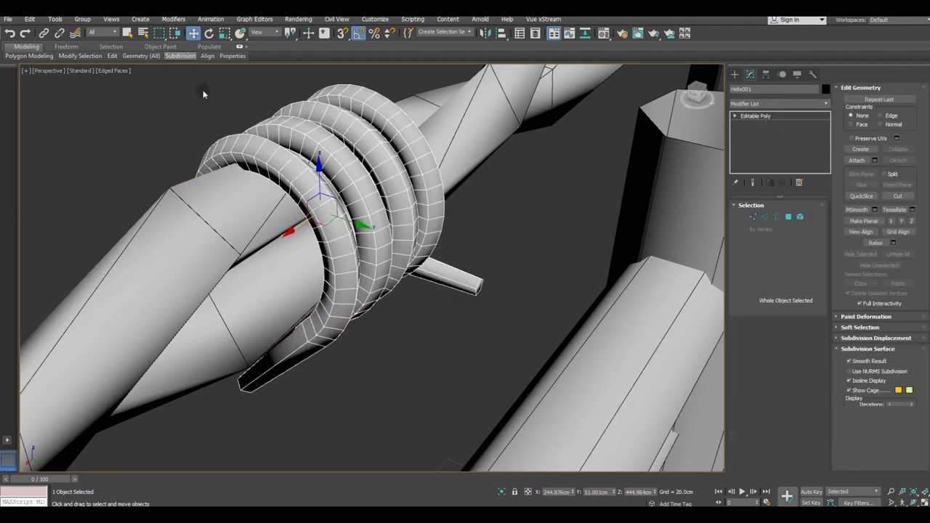
{"action": "mouse_move", "coordinate": [203, 89]}
{"action": "middle_mouse_down", "text": "alt"}
{"action": "mouse_move", "coordinate": [220, 137]}
{"action": "mouse_move", "coordinate": [74, 69]}
{"action": "middle_mouse_up", "text": "alt"}
{"action": "left_click", "coordinate": [107, 70]}
{"action": "left_click", "coordinate": [141, 170]}
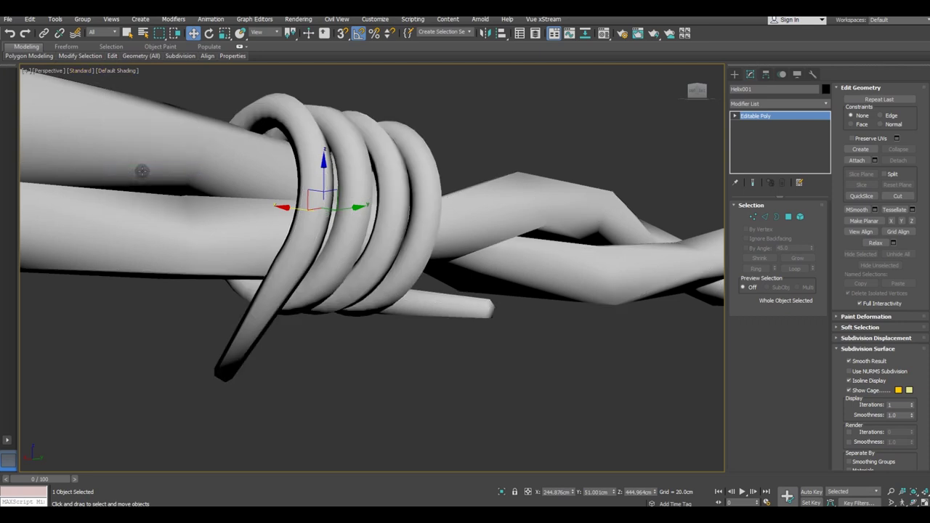
{"action": "mouse_move", "coordinate": [293, 258]}
{"action": "middle_mouse_down", "text": "alt"}
{"action": "mouse_move", "coordinate": [290, 289]}
{"action": "mouse_move", "coordinate": [312, 218]}
{"action": "mouse_move", "coordinate": [392, 305]}
{"action": "mouse_move", "coordinate": [290, 282]}
{"action": "middle_mouse_up", "text": "alt"}
{"action": "left_click", "coordinate": [125, 70]}
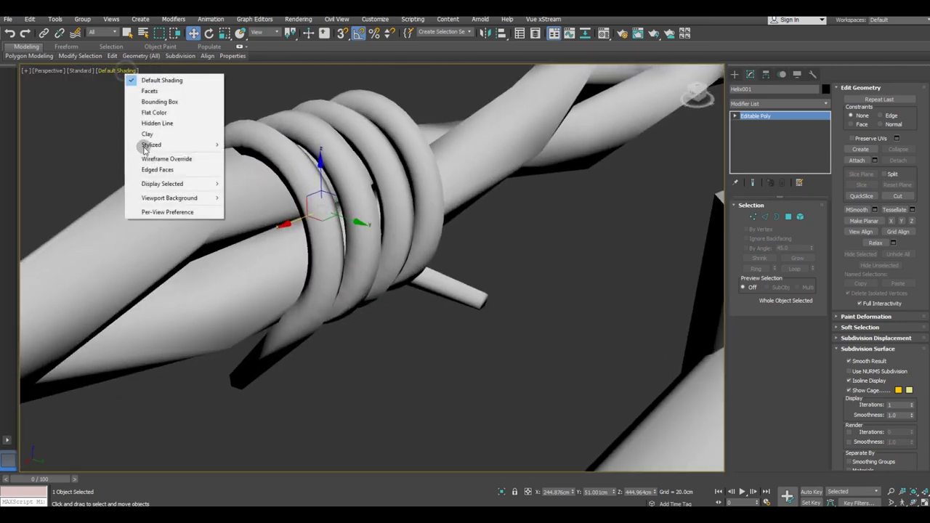
{"action": "left_click", "coordinate": [142, 170]}
{"action": "left_click", "coordinate": [828, 106]}
{"action": "scroll", "coordinate": [802, 428], "scroll_direction": "down", "scroll_amount": 15}
{"action": "left_click", "coordinate": [768, 379]}
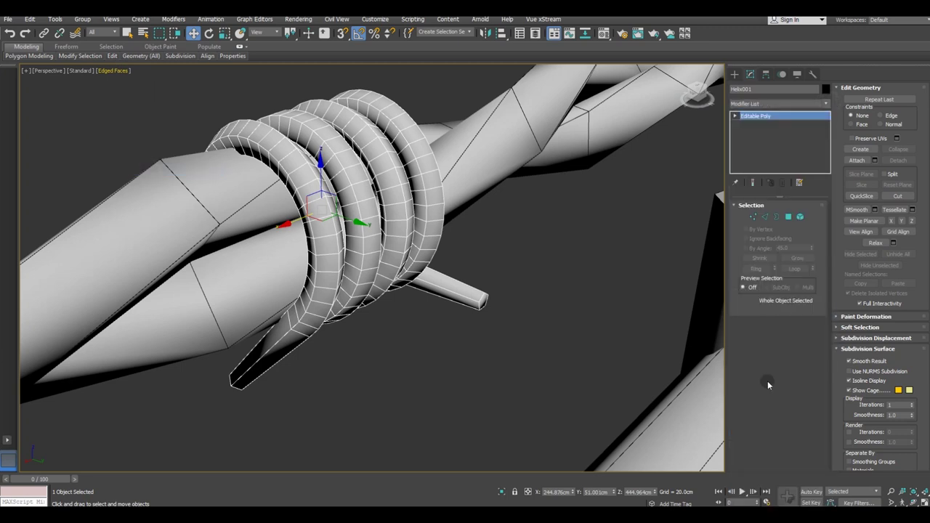
{"action": "left_click", "coordinate": [774, 410]}
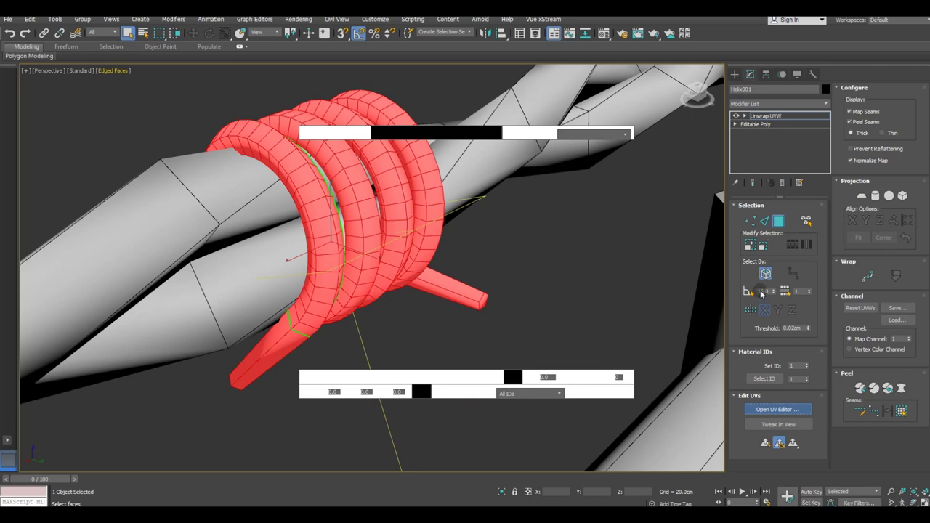
Display the CheckerPattern background texture on the helix in the UV editor.
{"action": "middle_click_drag", "start_coordinate": [534, 286], "coordinate": [573, 263]}
{"action": "left_click", "coordinate": [294, 75]}
{"action": "left_click", "coordinate": [278, 82]}
{"action": "left_click", "coordinate": [276, 77]}
{"action": "left_click", "coordinate": [290, 92]}
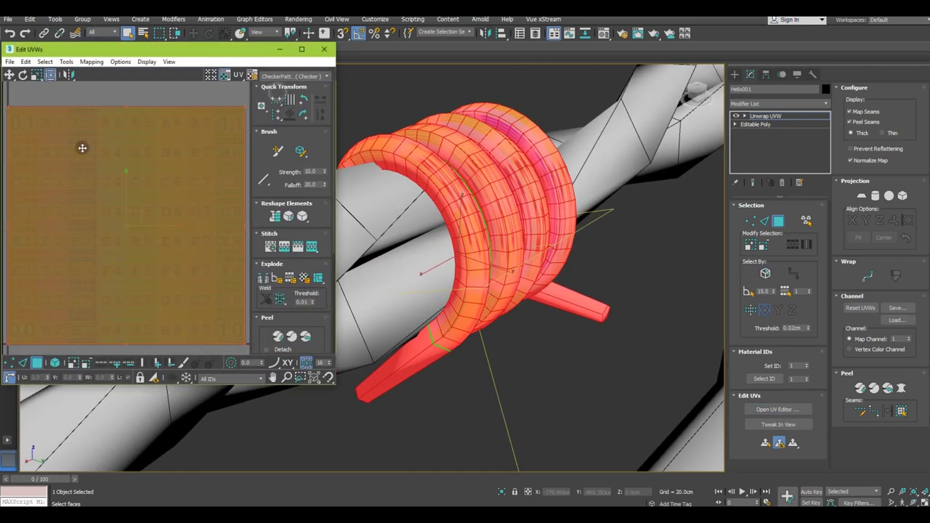
Select both spike pieces' faces and move their UV islands outside the UV square.
{"action": "mouse_move", "coordinate": [482, 369]}
{"action": "middle_mouse_down", "text": "alt"}
{"action": "mouse_move", "coordinate": [505, 329]}
{"action": "mouse_move", "coordinate": [609, 314]}
{"action": "middle_mouse_up", "text": "alt"}
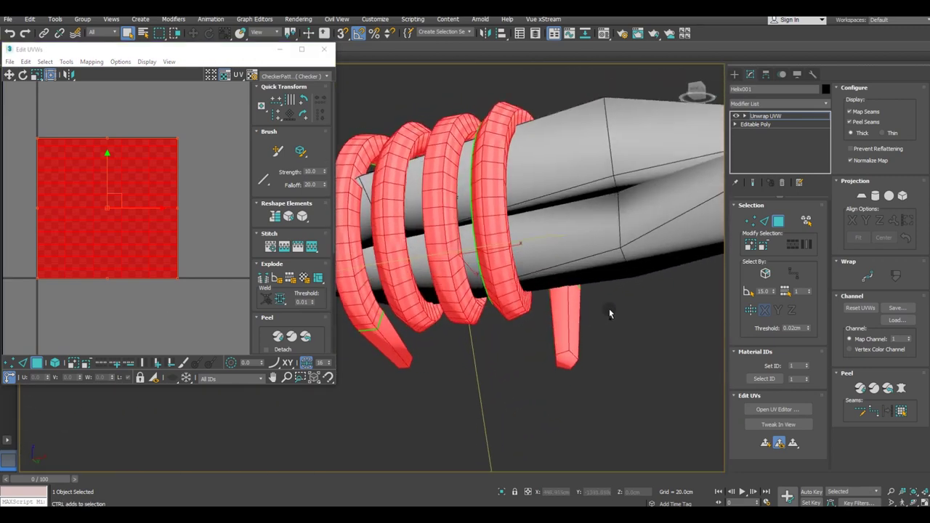
{"action": "left_click_drag", "start_coordinate": [556, 384], "coordinate": [601, 345]}
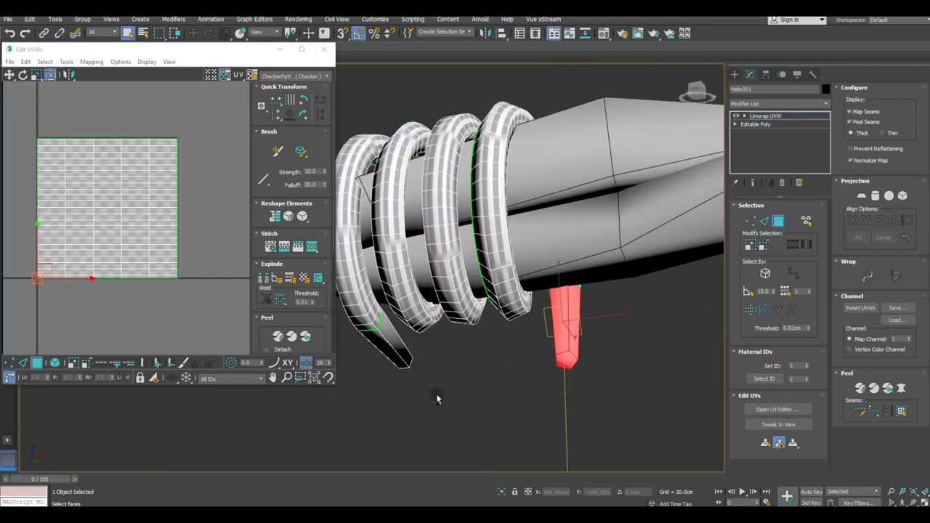
{"action": "left_click", "coordinate": [404, 357], "text": "ctrl"}
{"action": "mouse_move", "coordinate": [436, 352]}
{"action": "middle_mouse_down", "text": "alt"}
{"action": "mouse_move", "coordinate": [491, 380]}
{"action": "mouse_move", "coordinate": [408, 394]}
{"action": "middle_mouse_up", "text": "alt"}
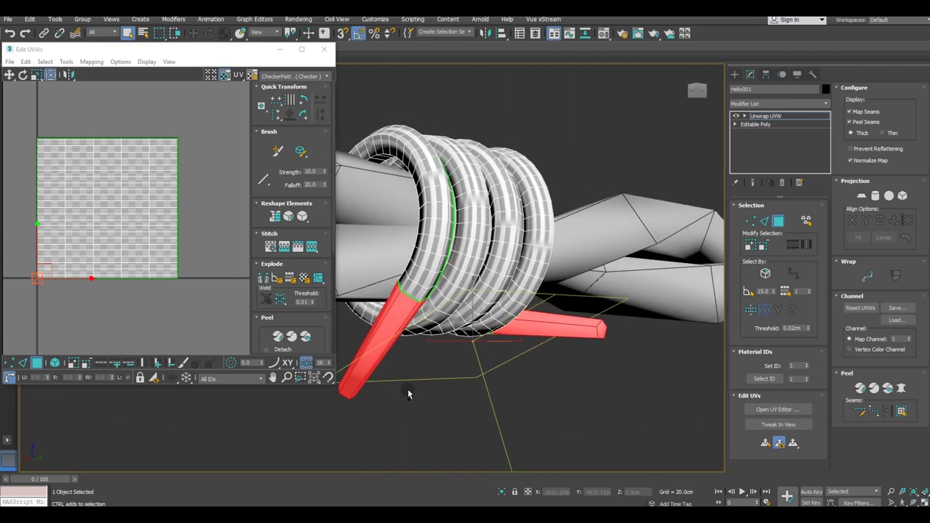
{"action": "left_click", "coordinate": [765, 442]}
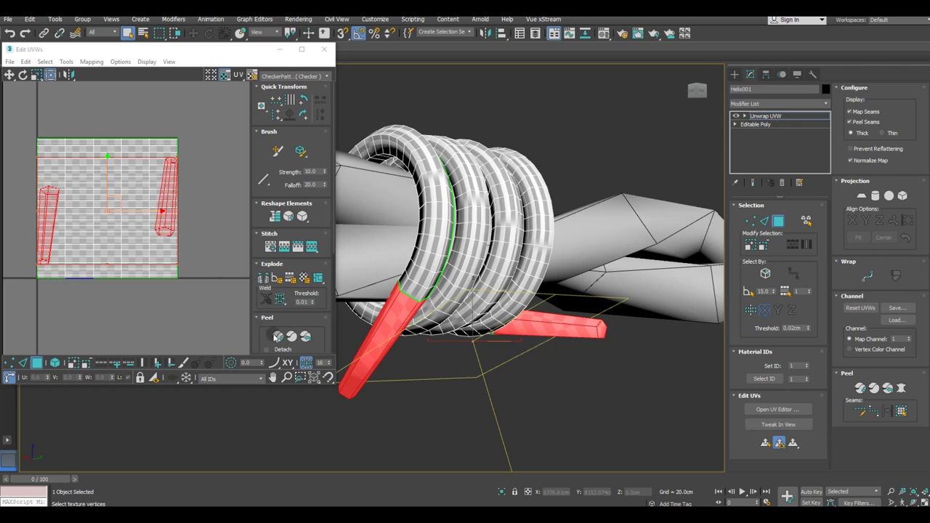
{"action": "left_click", "coordinate": [262, 325]}
{"action": "left_click_drag", "start_coordinate": [119, 205], "coordinate": [210, 203]}
Select all coil UVs and test a vertical stretch, then cancel it.
{"action": "left_click_drag", "start_coordinate": [27, 123], "coordinate": [187, 317]}
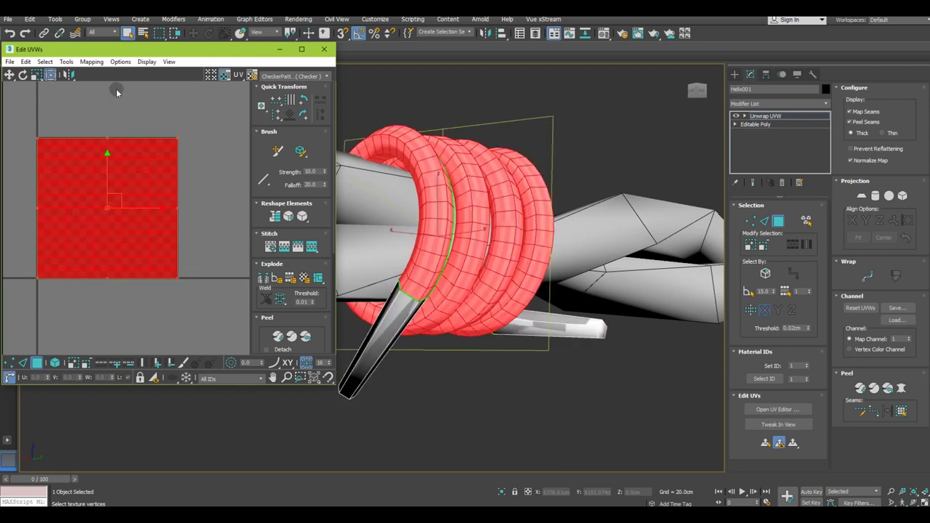
{"action": "left_click_drag", "start_coordinate": [40, 75], "coordinate": [40, 104]}
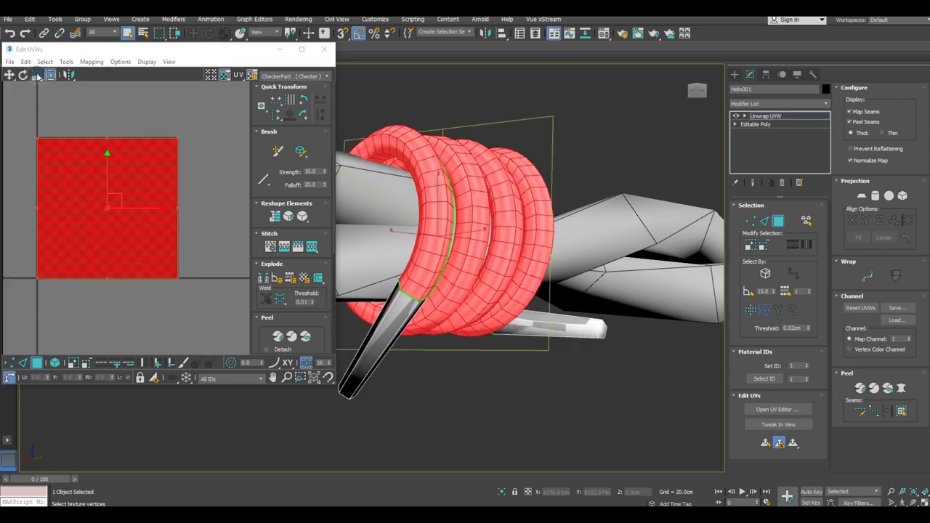
{"action": "left_click", "coordinate": [96, 235]}
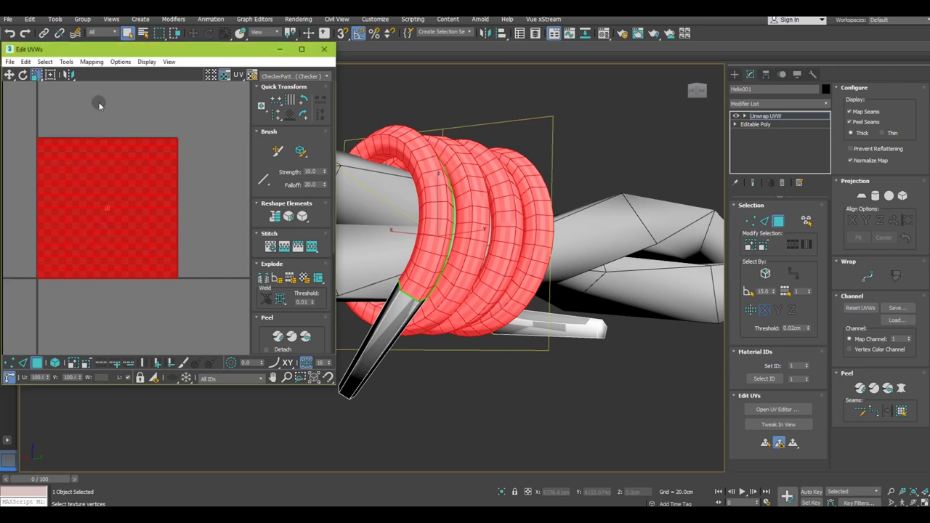
{"action": "left_click_drag", "start_coordinate": [110, 188], "coordinate": [101, 175]}
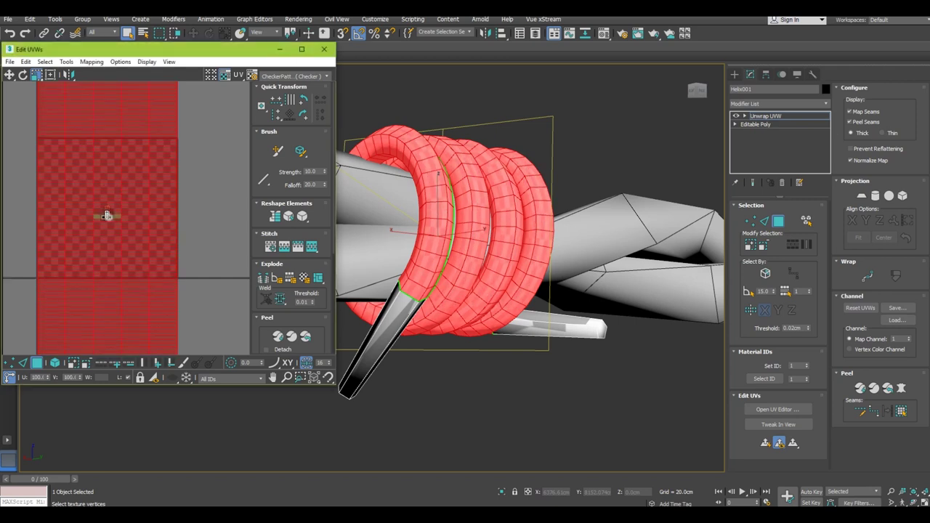
{"action": "right_click", "coordinate": [101, 174]}
{"action": "scroll", "coordinate": [463, 260], "scroll_direction": "up", "scroll_amount": 3}
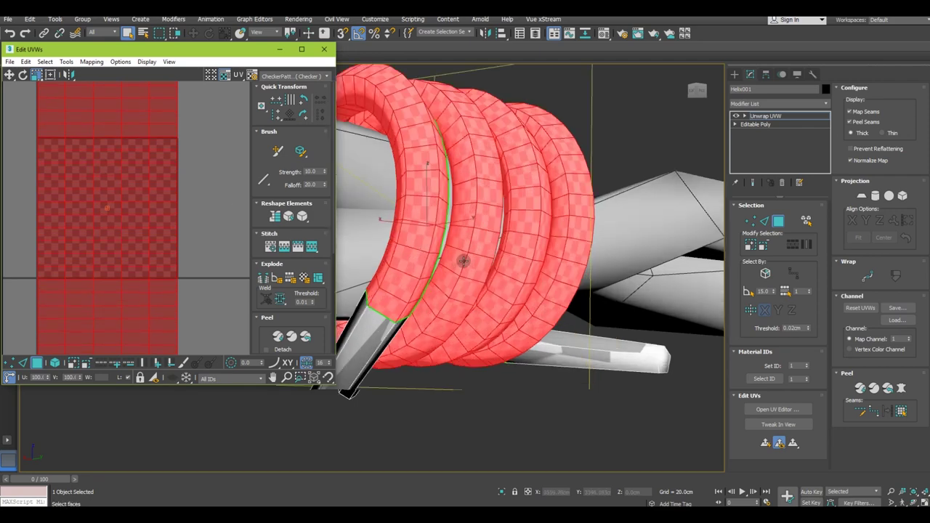
{"action": "scroll", "coordinate": [462, 261], "scroll_direction": "up", "scroll_amount": 3}
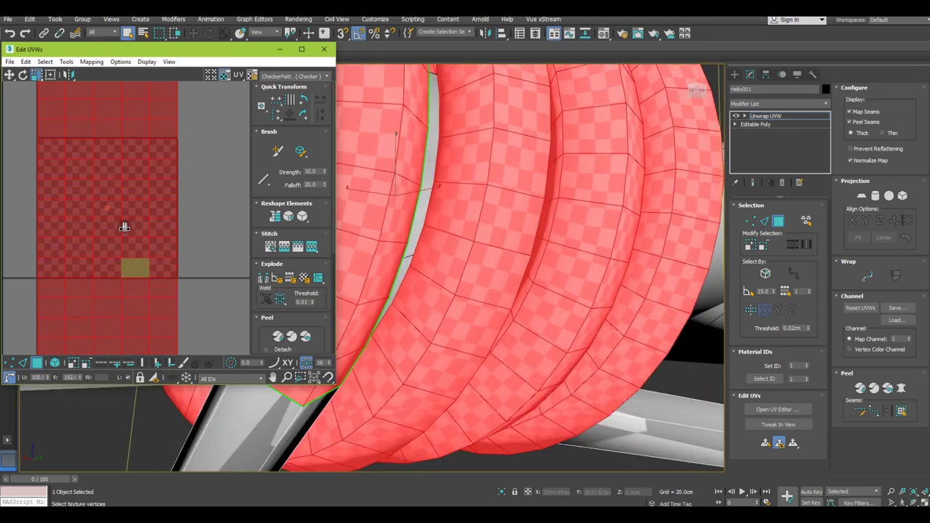
{"action": "middle_click_drag", "start_coordinate": [469, 284], "coordinate": [435, 295], "text": "alt"}
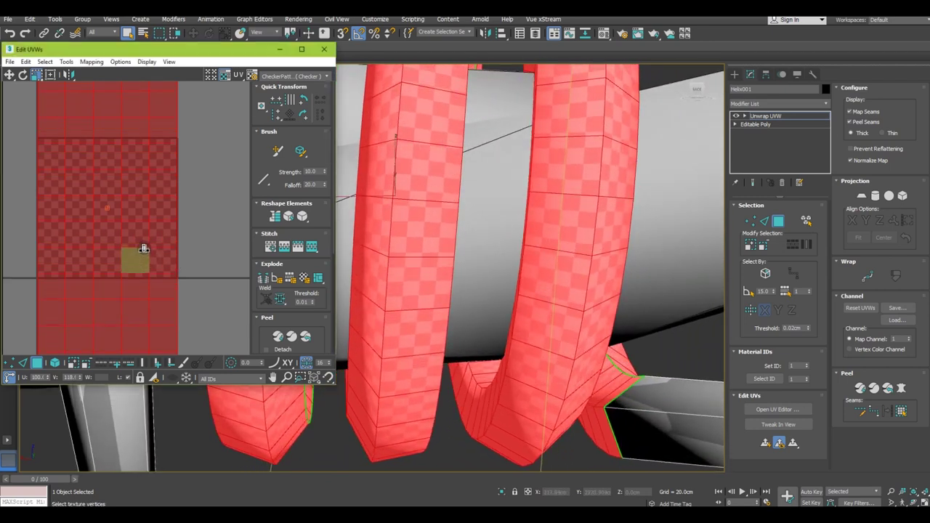
{"action": "middle_click_drag", "start_coordinate": [415, 328], "coordinate": [583, 340], "text": "alt"}
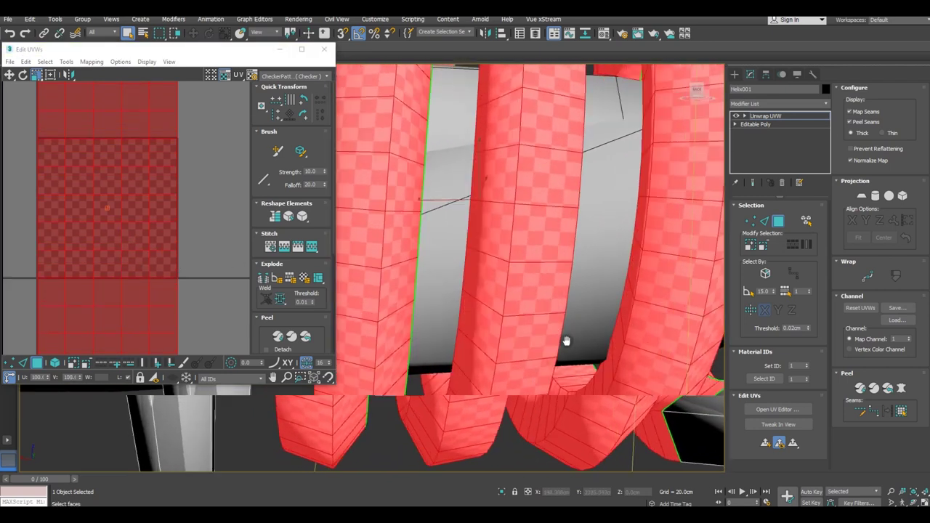
{"action": "scroll", "coordinate": [119, 260], "scroll_direction": "down", "scroll_amount": 3}
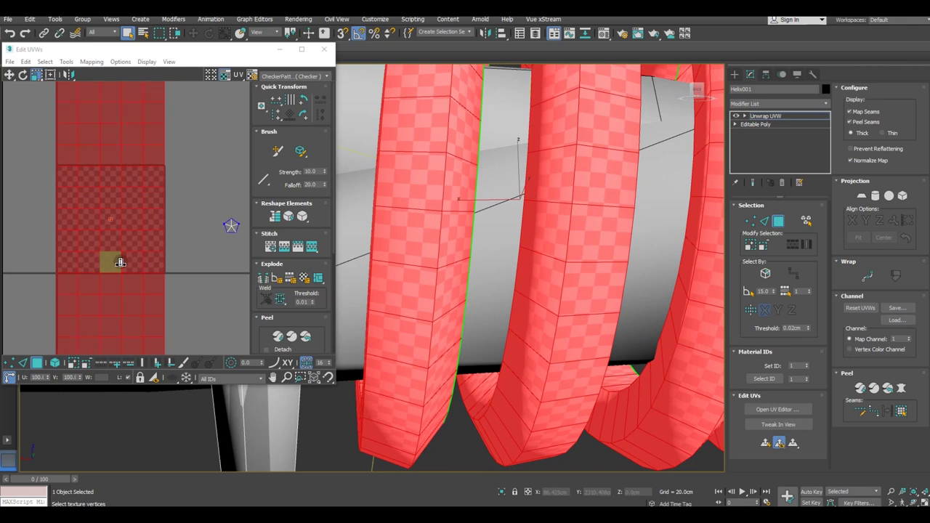
Pack Normalize the coil UVs into the square and clear the UV selection.
{"action": "left_click", "coordinate": [269, 318]}
{"action": "left_click", "coordinate": [264, 347]}
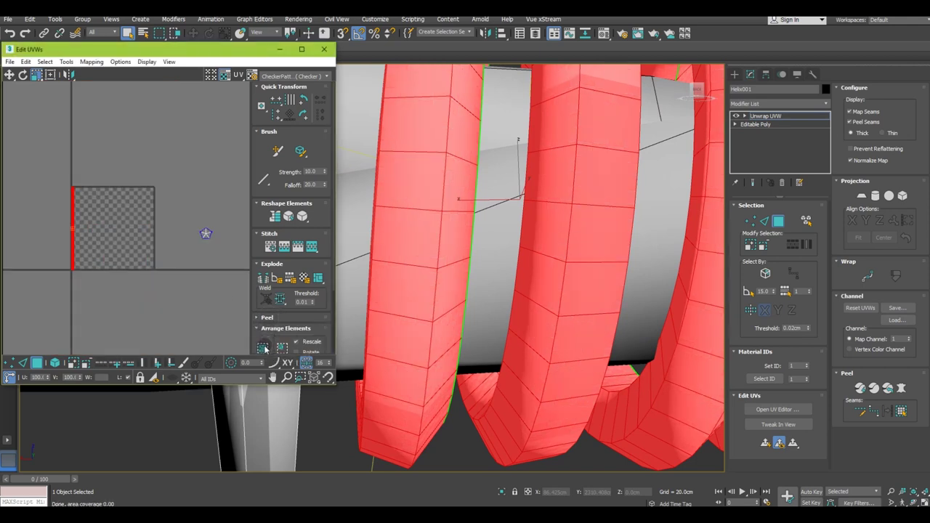
{"action": "left_click", "coordinate": [50, 76]}
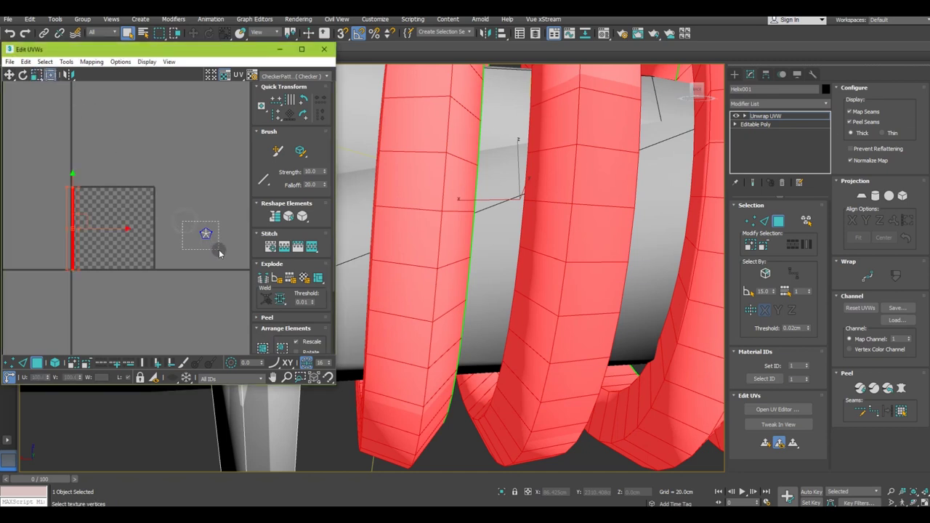
{"action": "left_click", "coordinate": [207, 234]}
Orbit around the helix coils and use a command from the File menu.
{"action": "scroll", "coordinate": [448, 334], "scroll_direction": "down", "scroll_amount": 2}
{"action": "scroll", "coordinate": [448, 334], "scroll_direction": "down", "scroll_amount": 3}
{"action": "mouse_move", "coordinate": [482, 348]}
{"action": "middle_mouse_down", "text": "alt"}
{"action": "mouse_move", "coordinate": [593, 339]}
{"action": "mouse_move", "coordinate": [552, 341]}
{"action": "middle_mouse_up", "text": "alt"}
{"action": "left_click", "coordinate": [8, 21]}
{"action": "left_click", "coordinate": [26, 96]}
{"action": "middle_click_drag", "start_coordinate": [420, 381], "coordinate": [462, 374], "text": "alt"}
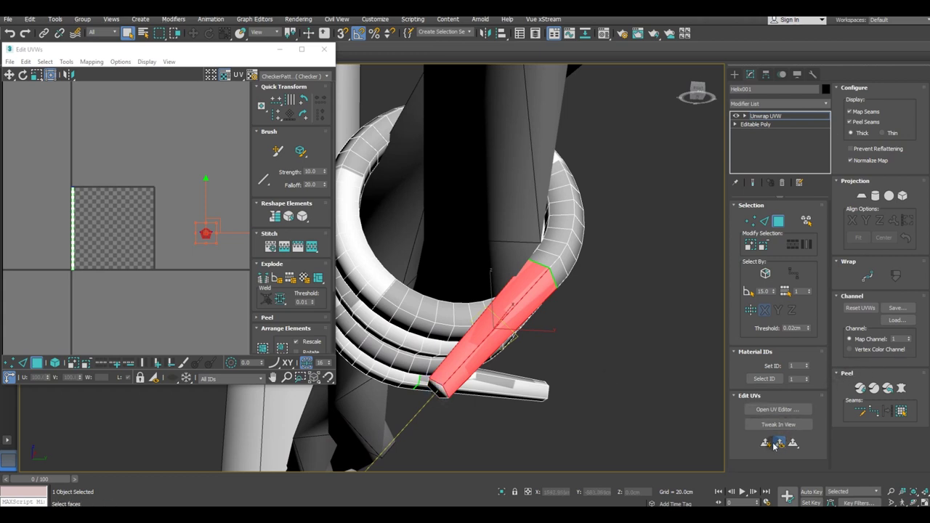
Map the spike faces cylindrically, relax the UV shell and move it aside.
{"action": "left_click", "coordinate": [876, 197]}
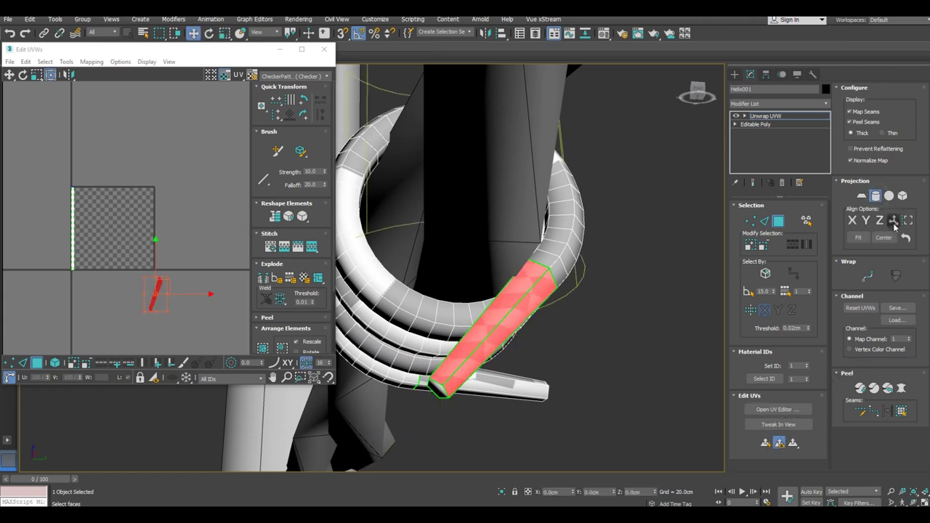
{"action": "left_click", "coordinate": [893, 221]}
{"action": "left_click", "coordinate": [876, 197]}
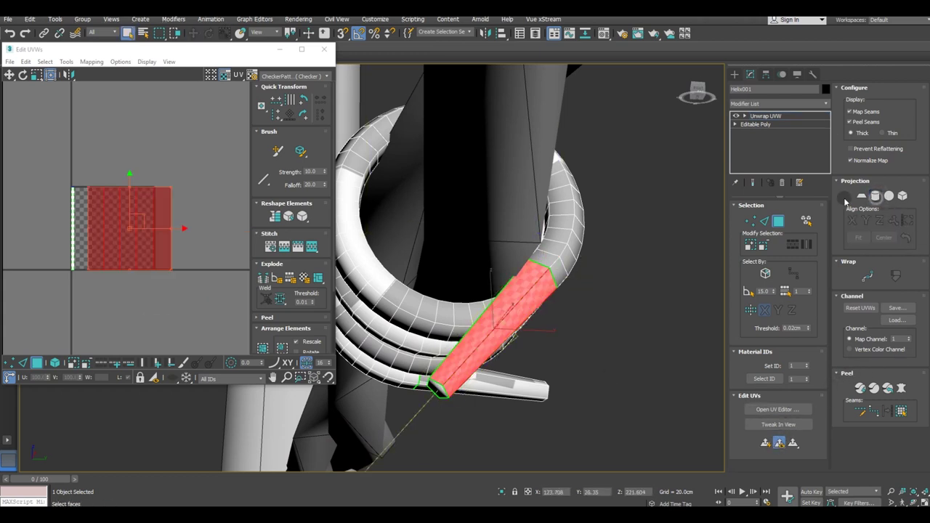
{"action": "left_click", "coordinate": [66, 62]}
{"action": "left_click", "coordinate": [104, 197]}
{"action": "left_click", "coordinate": [103, 134]}
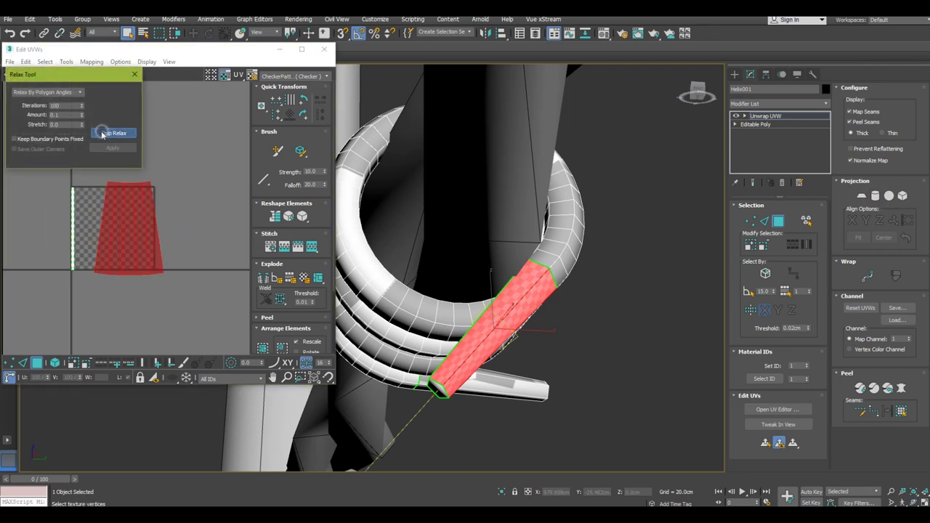
{"action": "left_click", "coordinate": [102, 135]}
{"action": "left_click_drag", "start_coordinate": [138, 220], "coordinate": [247, 216]}
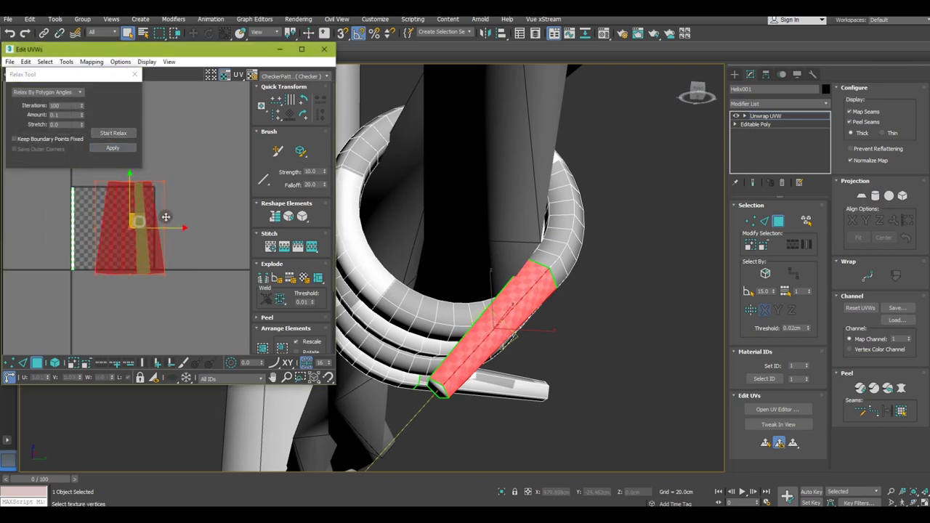
Cylindrically map and relax the short end tube's UVs, shifting its shell upward.
{"action": "left_click", "coordinate": [515, 369]}
{"action": "left_click", "coordinate": [876, 196]}
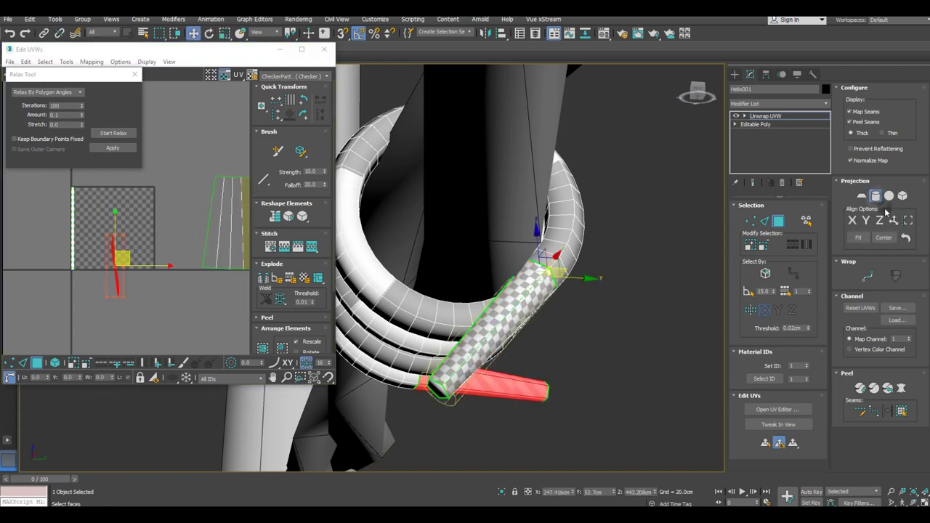
{"action": "left_click", "coordinate": [107, 134]}
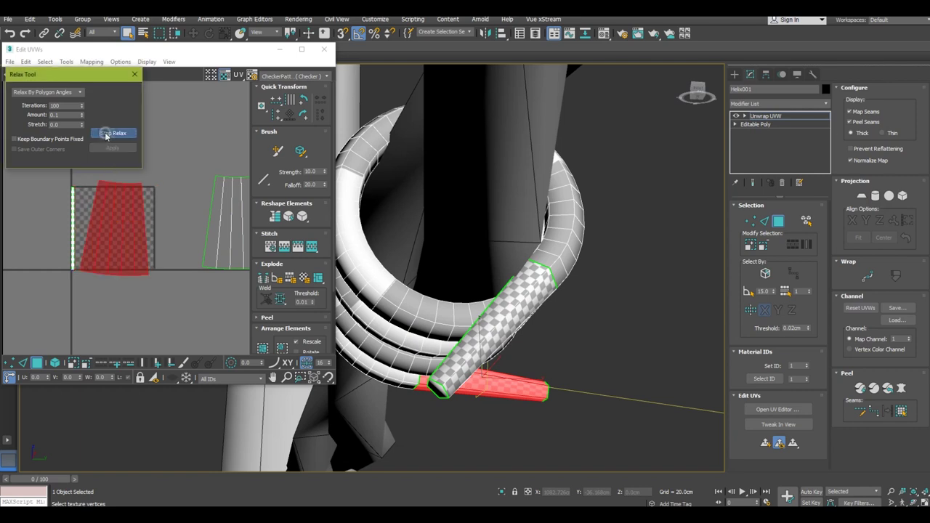
{"action": "left_click", "coordinate": [107, 134]}
{"action": "left_click_drag", "start_coordinate": [120, 218], "coordinate": [181, 135]}
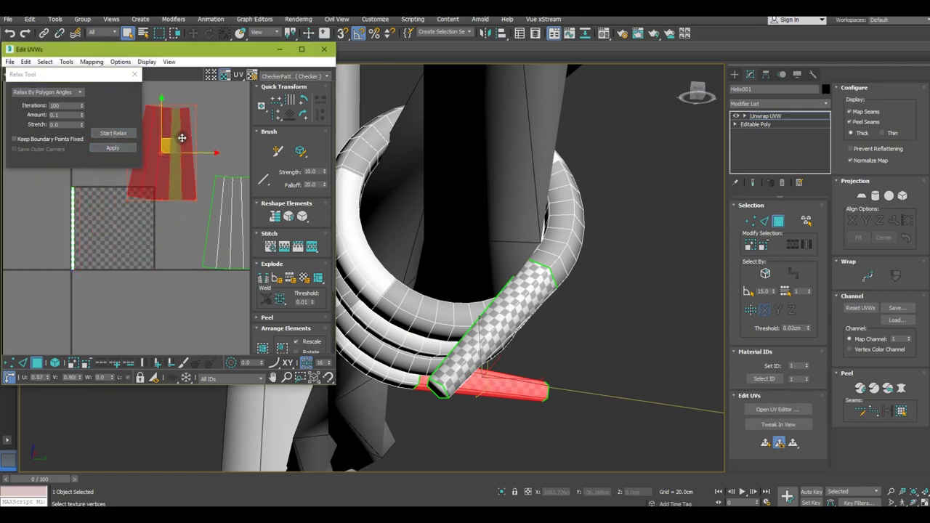
{"action": "left_click", "coordinate": [431, 390]}
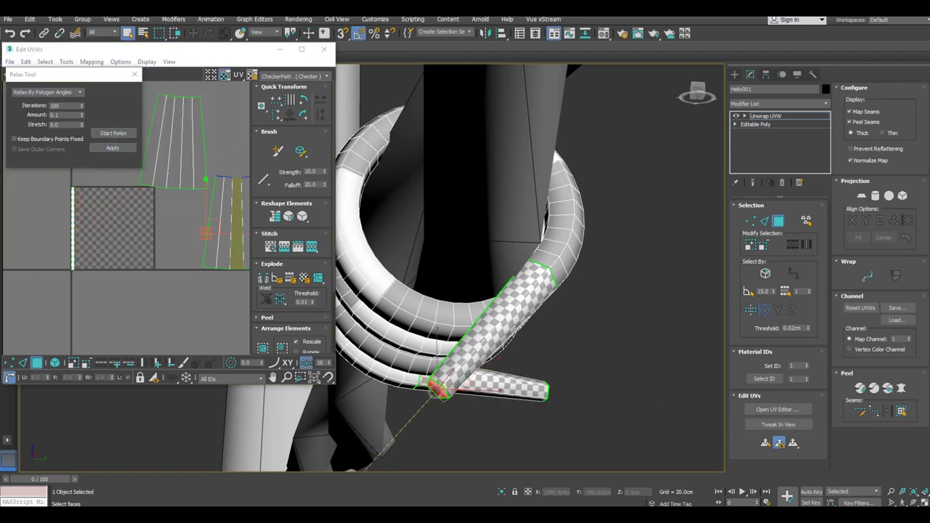
Flatten the tube's end cap UVs with Quick Peel.
{"action": "middle_click_drag", "start_coordinate": [436, 392], "coordinate": [483, 410], "text": "alt"}
{"action": "mouse_move", "coordinate": [528, 371]}
{"action": "middle_mouse_down", "text": "alt"}
{"action": "mouse_move", "coordinate": [384, 336]}
{"action": "mouse_move", "coordinate": [384, 400]}
{"action": "middle_mouse_up", "text": "alt"}
{"action": "left_click", "coordinate": [533, 333]}
{"action": "left_click", "coordinate": [764, 443]}
{"action": "left_click", "coordinate": [268, 317]}
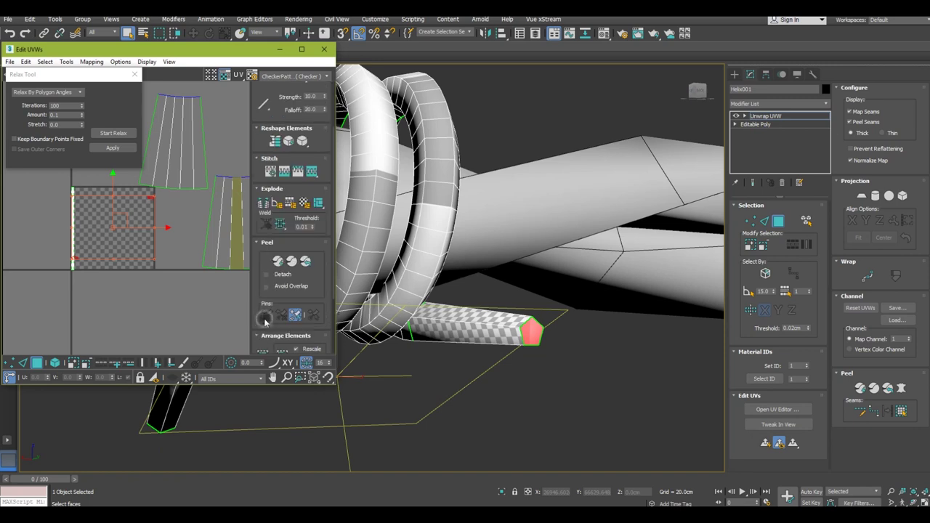
{"action": "left_click", "coordinate": [276, 264]}
{"action": "scroll", "coordinate": [115, 281], "scroll_direction": "down", "scroll_amount": 3}
{"action": "scroll", "coordinate": [116, 282], "scroll_direction": "down", "scroll_amount": 2}
Select all UV islands with Ctrl+A and Pack Normalize them into the UV square.
{"action": "key", "text": "ctrl+a"}
{"action": "left_click", "coordinate": [267, 242]}
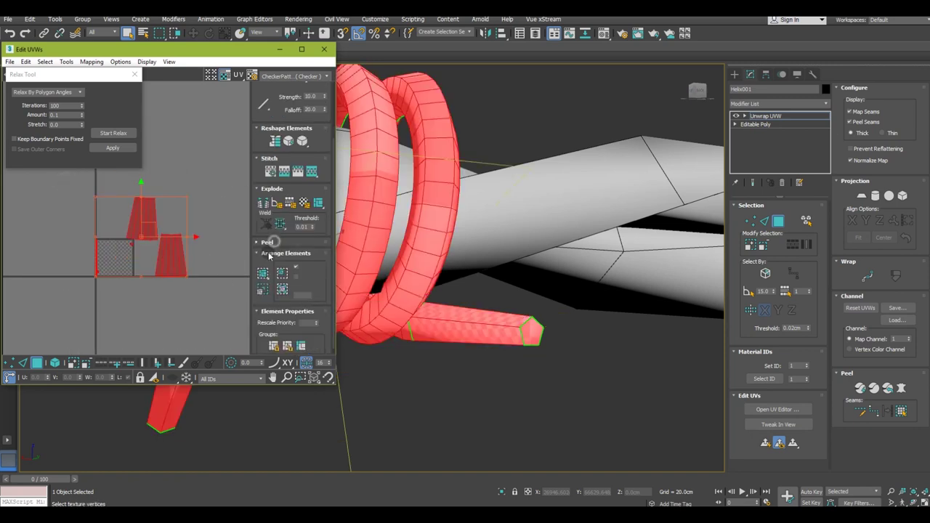
{"action": "left_click", "coordinate": [262, 273]}
{"action": "left_click", "coordinate": [132, 75]}
{"action": "scroll", "coordinate": [96, 270], "scroll_direction": "up", "scroll_amount": 1}
{"action": "scroll", "coordinate": [97, 270], "scroll_direction": "up", "scroll_amount": 2}
{"action": "scroll", "coordinate": [97, 271], "scroll_direction": "up", "scroll_amount": 3}
{"action": "scroll", "coordinate": [97, 270], "scroll_direction": "up", "scroll_amount": 2}
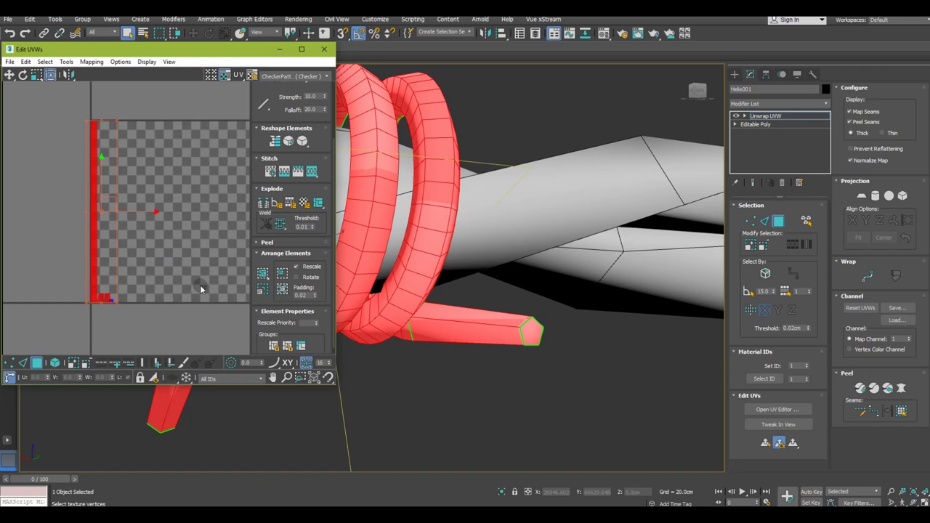
{"action": "middle_click_drag", "start_coordinate": [473, 325], "coordinate": [554, 353], "text": "alt"}
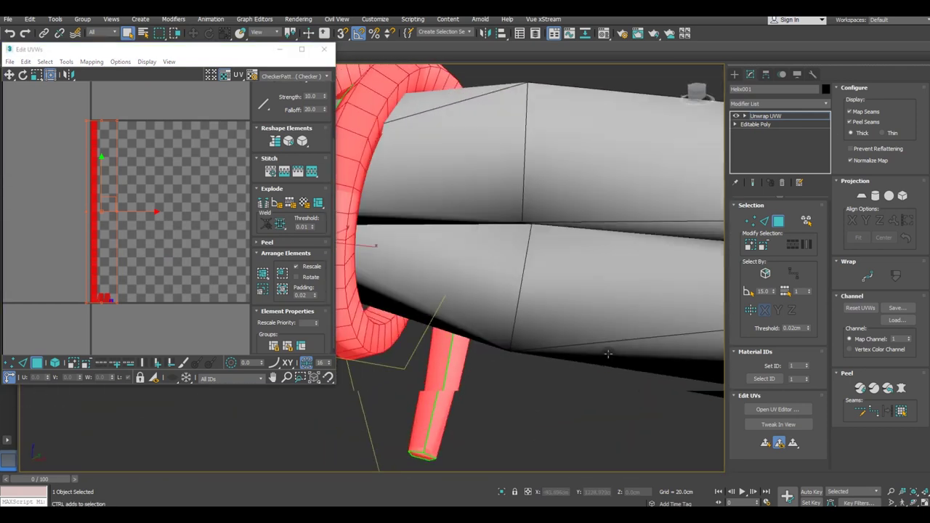
Close the UV editor and collapse the knot's Unwrap UVW into the Editable Poly.
{"action": "left_click", "coordinate": [323, 48]}
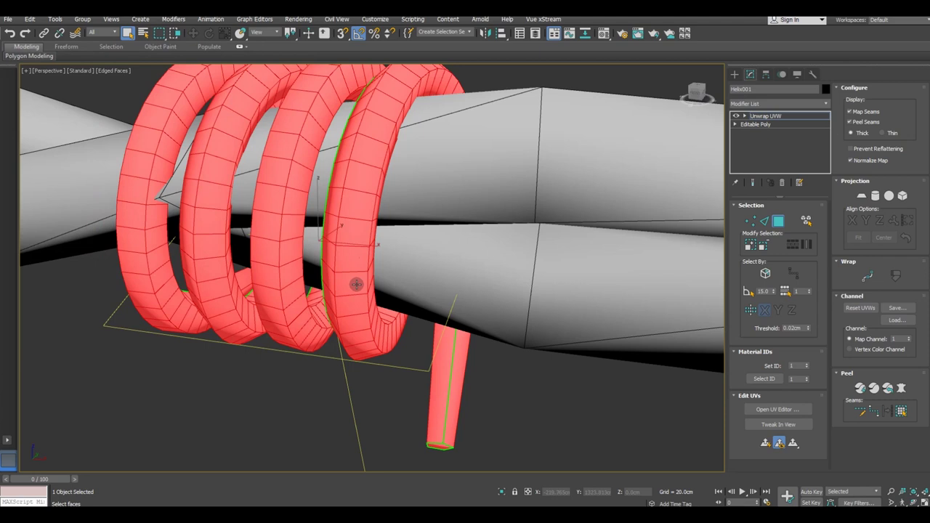
{"action": "scroll", "coordinate": [356, 284], "scroll_direction": "down", "scroll_amount": 5}
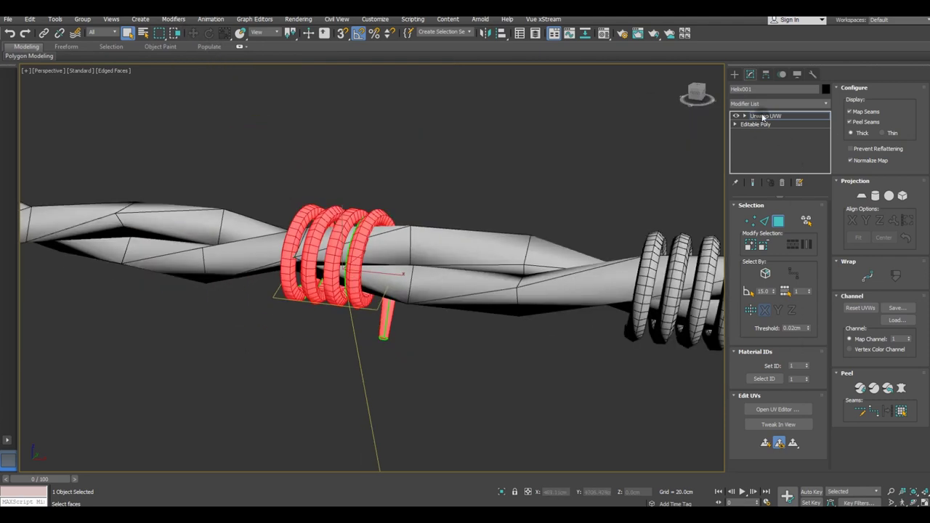
{"action": "left_click", "coordinate": [762, 116]}
{"action": "left_click", "coordinate": [193, 34]}
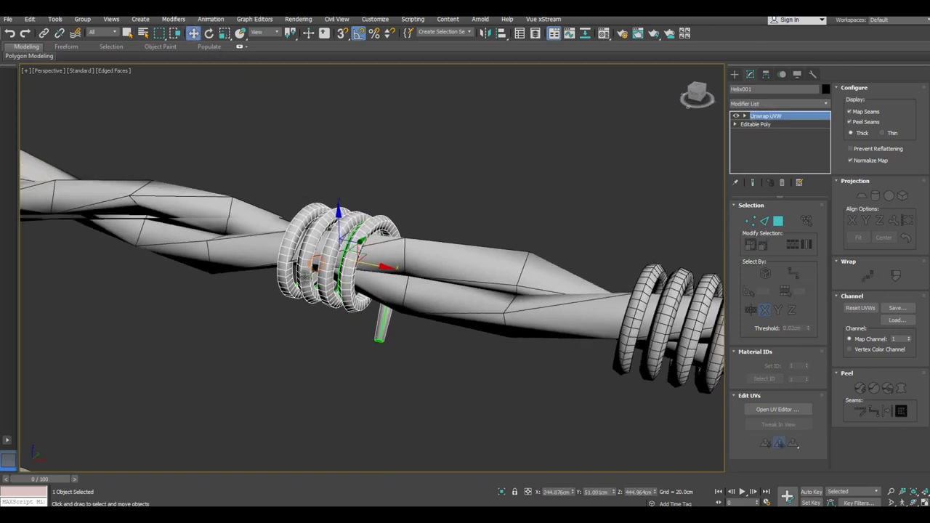
{"action": "middle_click_drag", "start_coordinate": [291, 305], "coordinate": [229, 318], "text": "alt"}
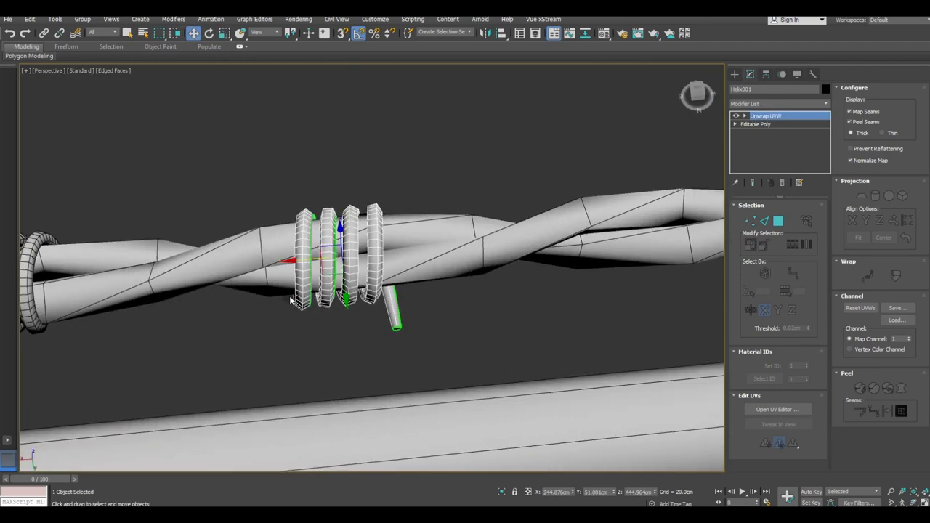
{"action": "scroll", "coordinate": [305, 308], "scroll_direction": "up", "scroll_amount": 4}
{"action": "mouse_move", "coordinate": [305, 307]}
{"action": "middle_mouse_down", "text": "alt"}
{"action": "mouse_move", "coordinate": [327, 277]}
{"action": "mouse_move", "coordinate": [319, 347]}
{"action": "middle_mouse_up", "text": "alt"}
{"action": "left_click", "coordinate": [381, 423]}
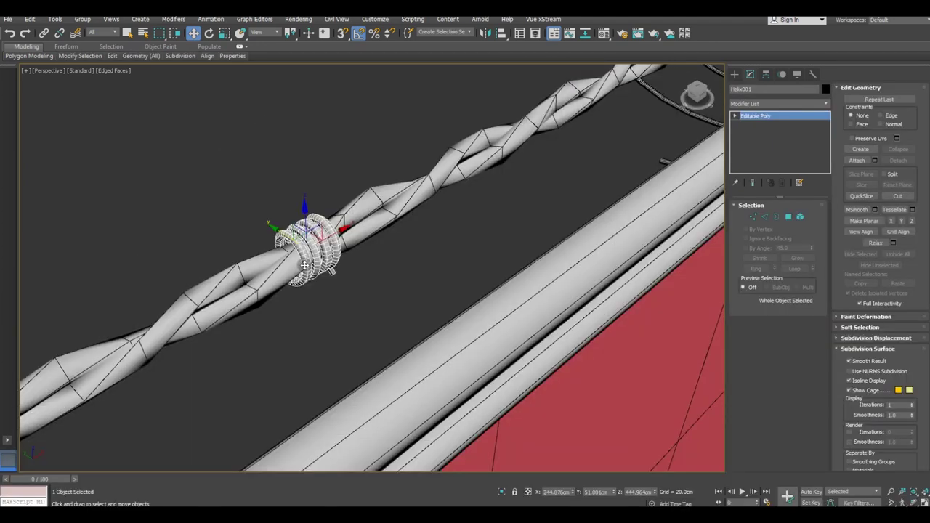
Attach the twisted wire Line059 to the knot and select the coil element.
{"action": "left_click", "coordinate": [855, 160]}
{"action": "left_click", "coordinate": [425, 194]}
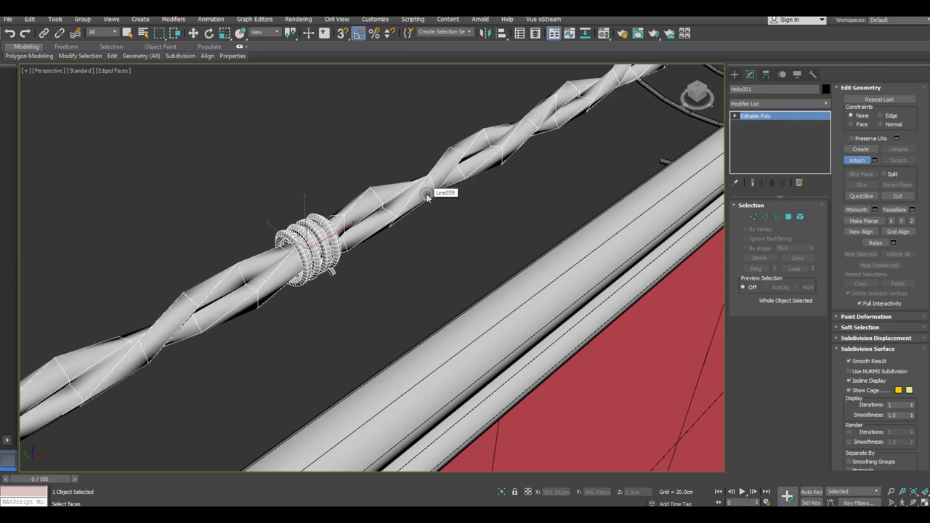
{"action": "left_click", "coordinate": [800, 217]}
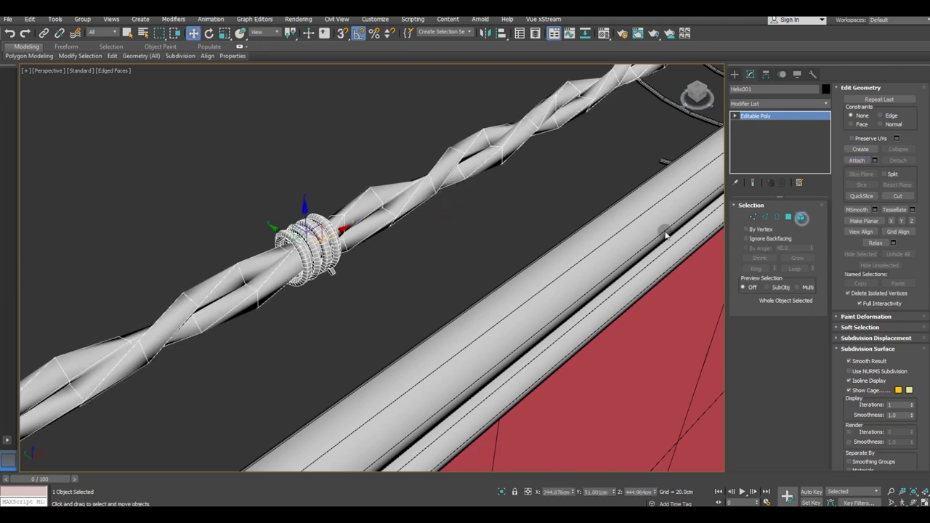
{"action": "left_click", "coordinate": [307, 270]}
Shift-drag a copy of the coil element along the rope.
{"action": "scroll", "coordinate": [306, 270], "scroll_direction": "down", "scroll_amount": 5}
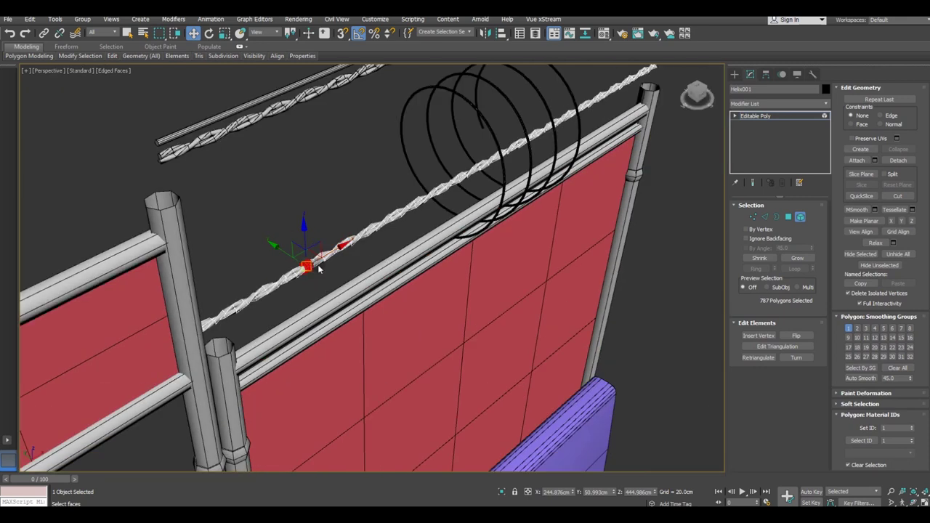
{"action": "left_click_drag", "start_coordinate": [332, 251], "coordinate": [467, 177]}
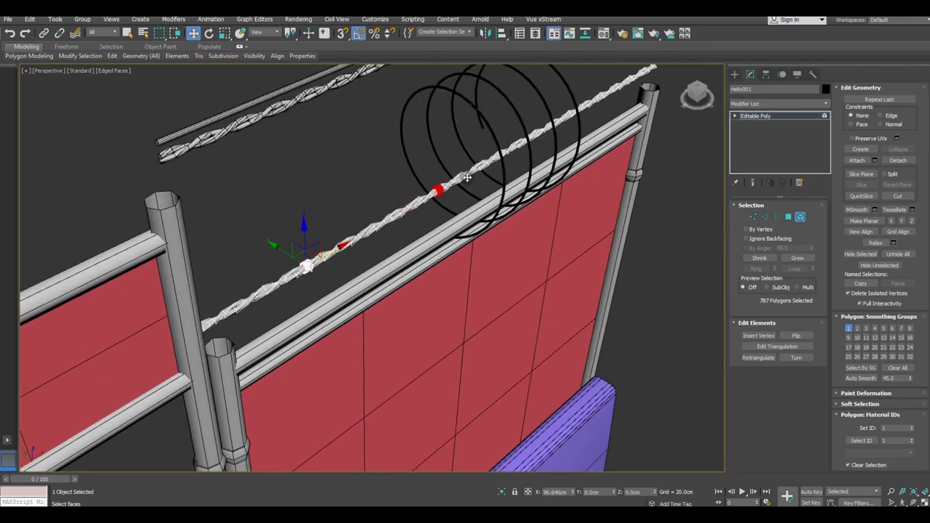
{"action": "left_click", "coordinate": [498, 267]}
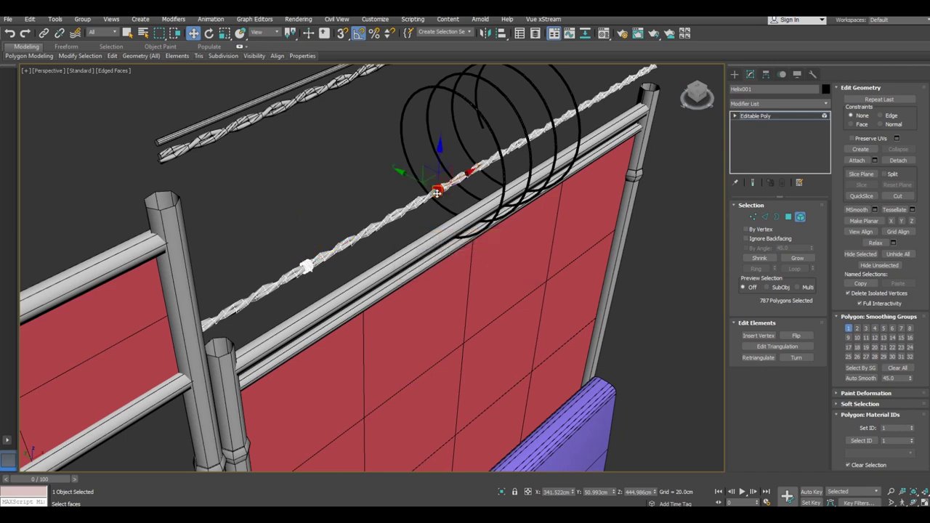
{"action": "scroll", "coordinate": [437, 191], "scroll_direction": "up", "scroll_amount": 2}
{"action": "scroll", "coordinate": [439, 191], "scroll_direction": "up", "scroll_amount": 3}
Rotate the coil copy 45° on X around the rope.
{"action": "left_click", "coordinate": [210, 33]}
{"action": "scroll", "coordinate": [446, 173], "scroll_direction": "up", "scroll_amount": 2}
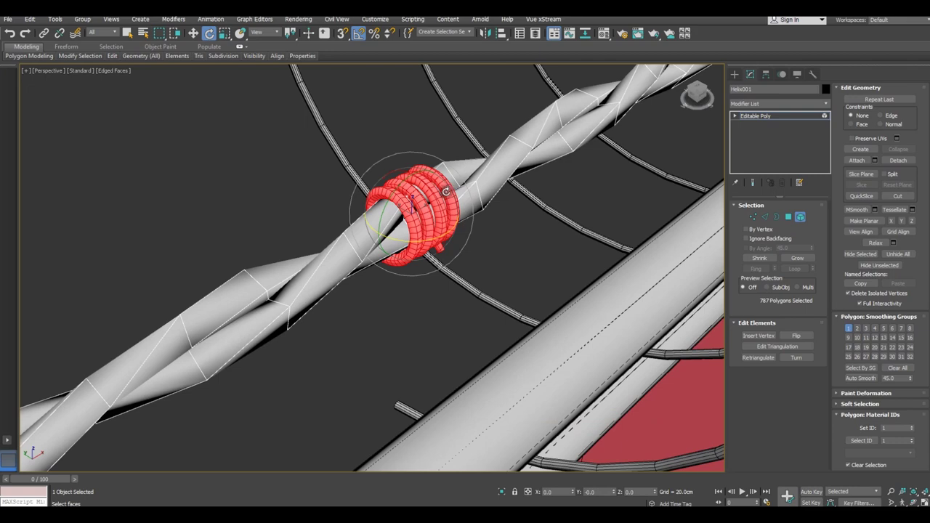
{"action": "left_click_drag", "start_coordinate": [444, 193], "coordinate": [441, 202]}
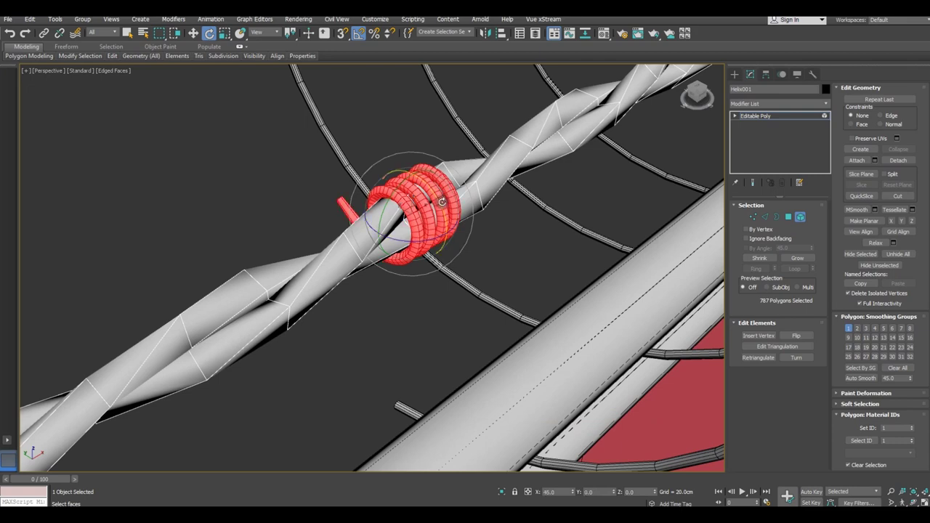
{"action": "middle_click_drag", "start_coordinate": [469, 210], "coordinate": [353, 229], "text": "alt"}
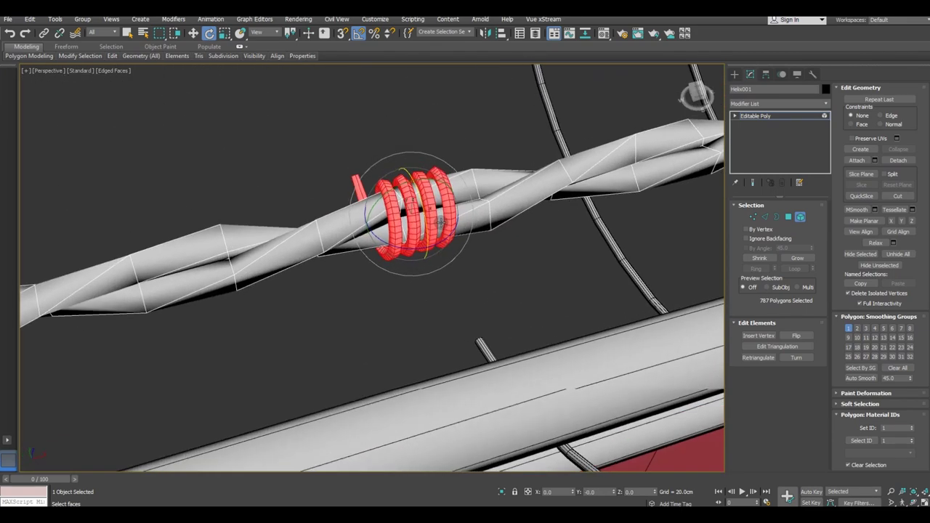
{"action": "scroll", "coordinate": [353, 228], "scroll_direction": "down", "scroll_amount": 3}
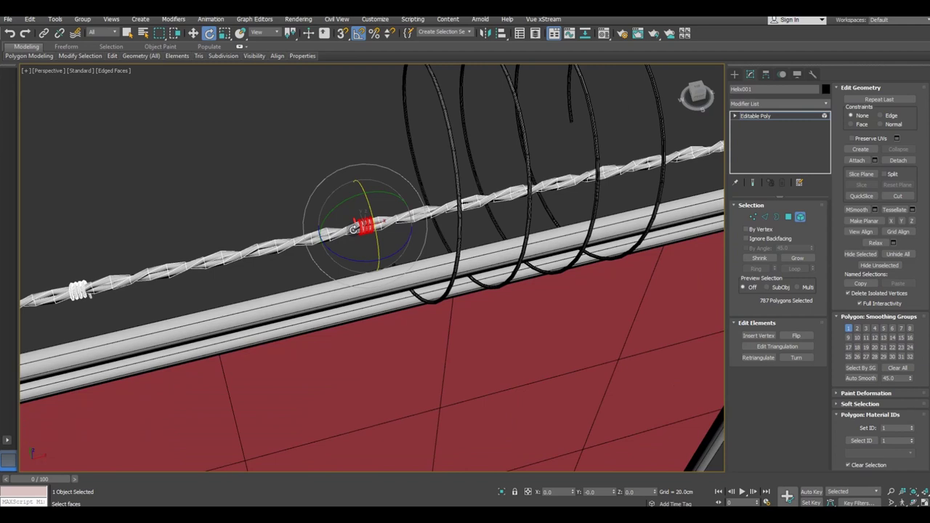
Clone the other coil toward the rope's right end.
{"action": "left_click", "coordinate": [193, 34]}
{"action": "left_click", "coordinate": [79, 294]}
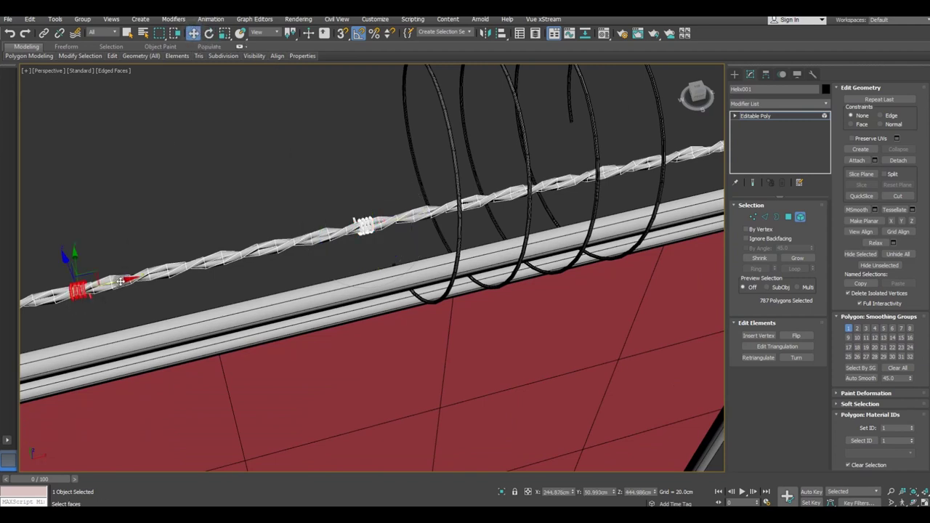
{"action": "left_click_drag", "start_coordinate": [134, 278], "coordinate": [691, 158], "text": "shift"}
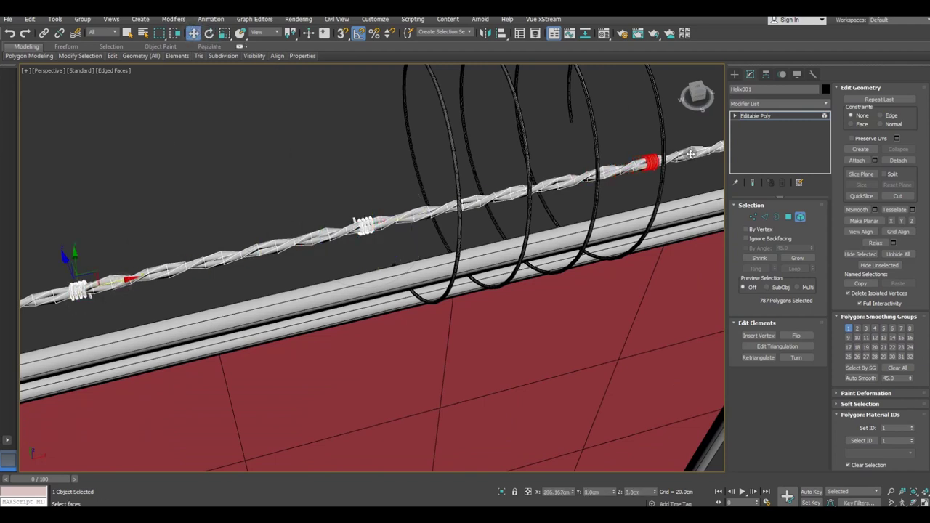
{"action": "left_click", "coordinate": [505, 269]}
{"action": "scroll", "coordinate": [488, 245], "scroll_direction": "down", "scroll_amount": 3}
{"action": "mouse_move", "coordinate": [487, 245]}
{"action": "middle_mouse_down", "text": "alt"}
{"action": "mouse_move", "coordinate": [465, 244]}
{"action": "mouse_move", "coordinate": [333, 175]}
{"action": "middle_mouse_up", "text": "alt"}
{"action": "scroll", "coordinate": [485, 252], "scroll_direction": "up", "scroll_amount": 2}
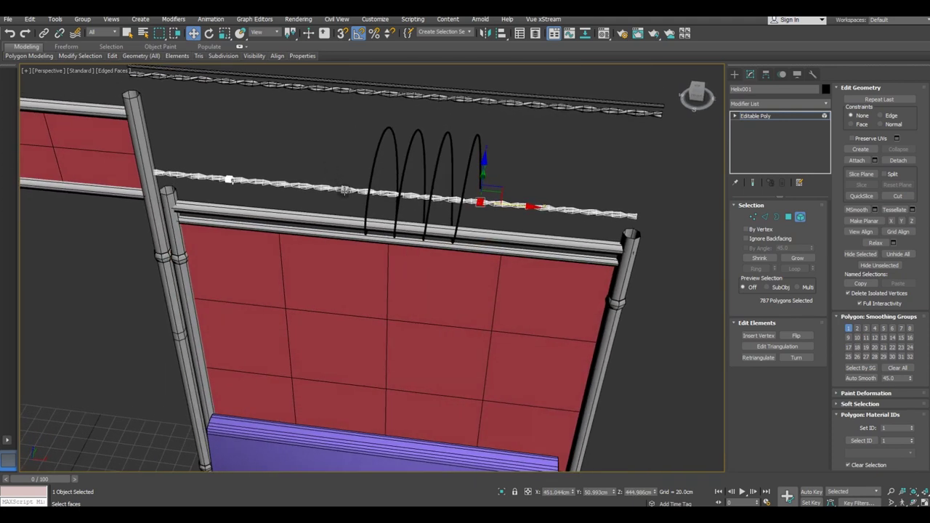
Slide the middle and right-end knots along the rope into their final positions.
{"action": "left_click", "coordinate": [345, 190]}
{"action": "left_click", "coordinate": [480, 204]}
{"action": "left_click_drag", "start_coordinate": [523, 208], "coordinate": [629, 211]}
{"action": "left_click", "coordinate": [346, 190]}
{"action": "left_click_drag", "start_coordinate": [409, 195], "coordinate": [449, 195]}
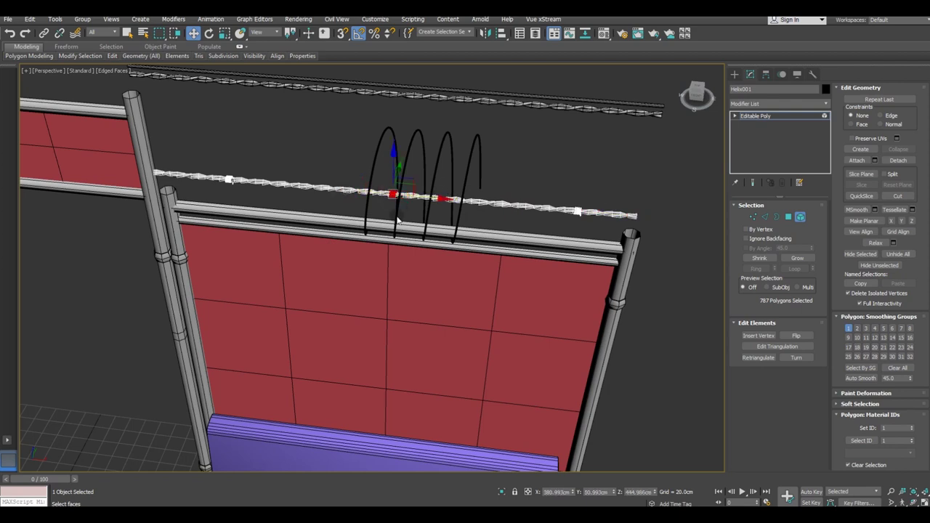
{"action": "middle_click_drag", "start_coordinate": [437, 196], "coordinate": [429, 193], "text": "alt"}
{"action": "left_click_drag", "start_coordinate": [429, 192], "coordinate": [420, 193]}
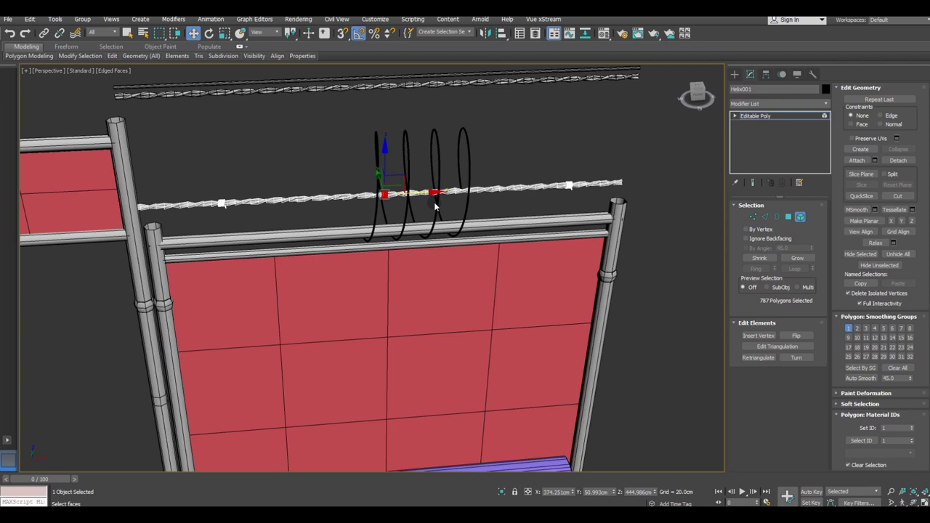
Undo the barb coil's recent moves so it sits near the wire's left end, then exit face editing.
{"action": "left_click", "coordinate": [10, 35]}
{"action": "left_click", "coordinate": [10, 35]}
{"action": "left_click", "coordinate": [9, 35]}
{"action": "left_click", "coordinate": [9, 35]}
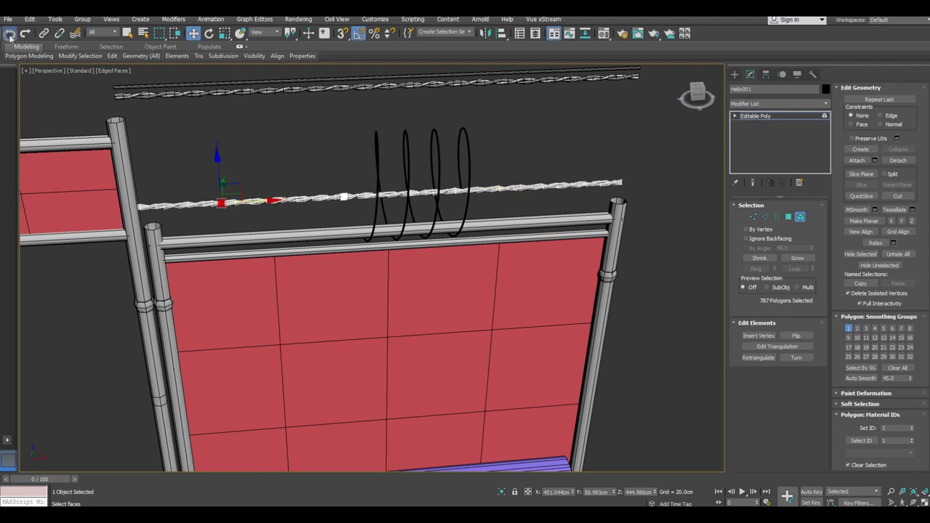
{"action": "left_click", "coordinate": [10, 35]}
{"action": "left_click", "coordinate": [9, 35]}
{"action": "left_click", "coordinate": [790, 117]}
Add an Unwrap UVW modifier to the barb coil and open the UV Editor.
{"action": "left_click", "coordinate": [824, 104]}
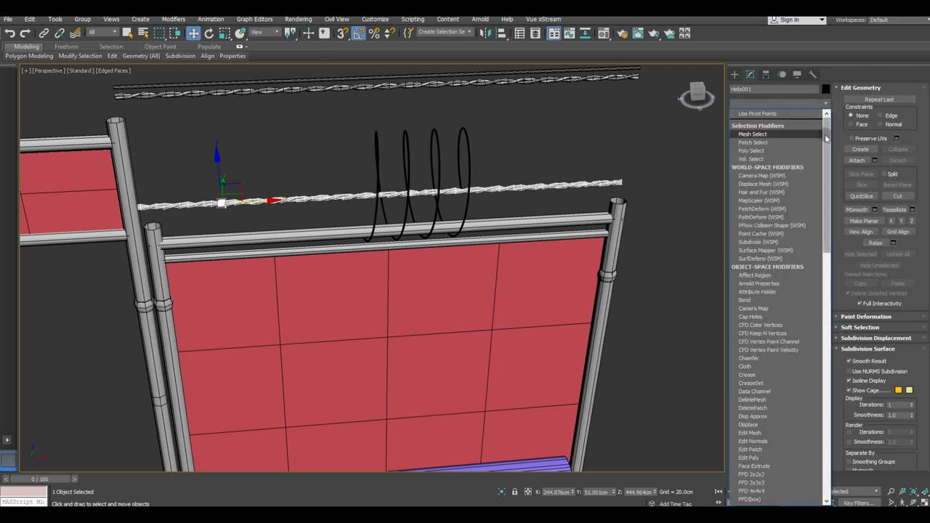
{"action": "left_click_drag", "start_coordinate": [825, 138], "coordinate": [828, 384]}
{"action": "left_click", "coordinate": [777, 381]}
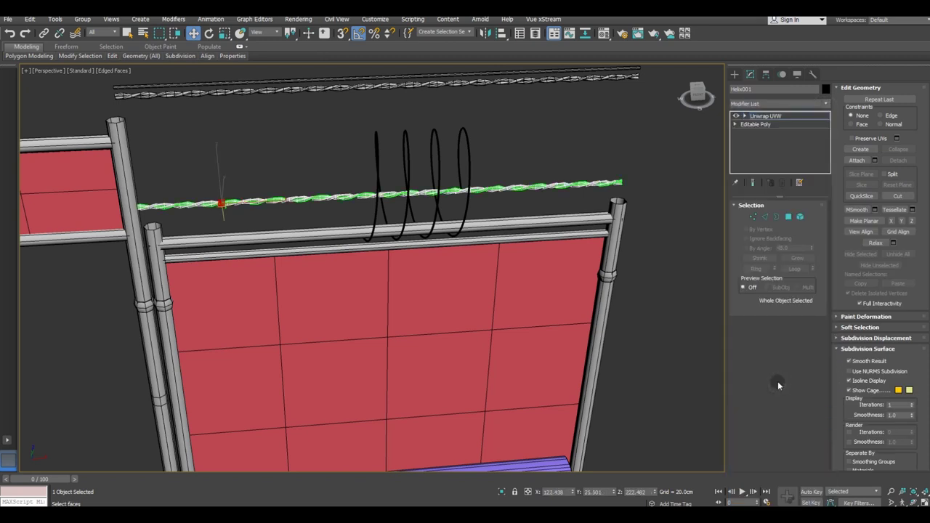
{"action": "left_click", "coordinate": [775, 409]}
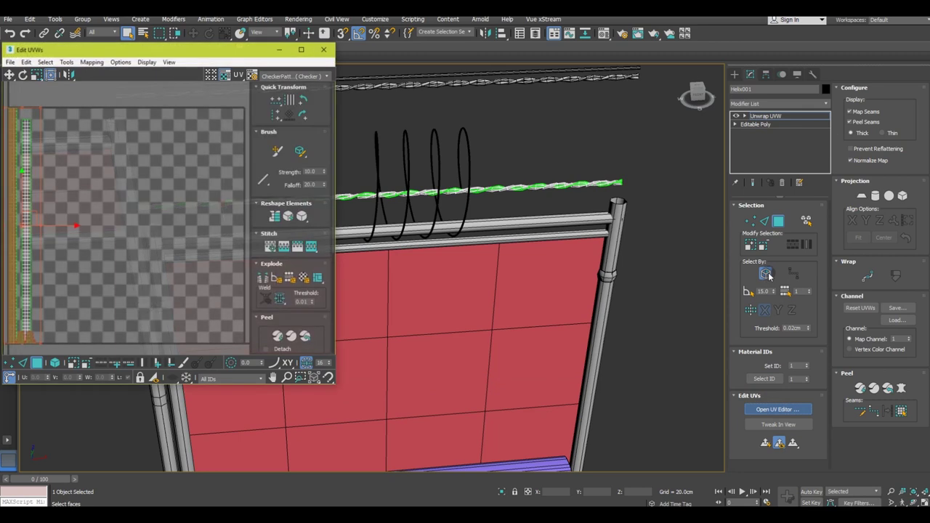
Pack the coil's UV islands automatically.
{"action": "middle_click_drag", "start_coordinate": [614, 264], "coordinate": [641, 266]}
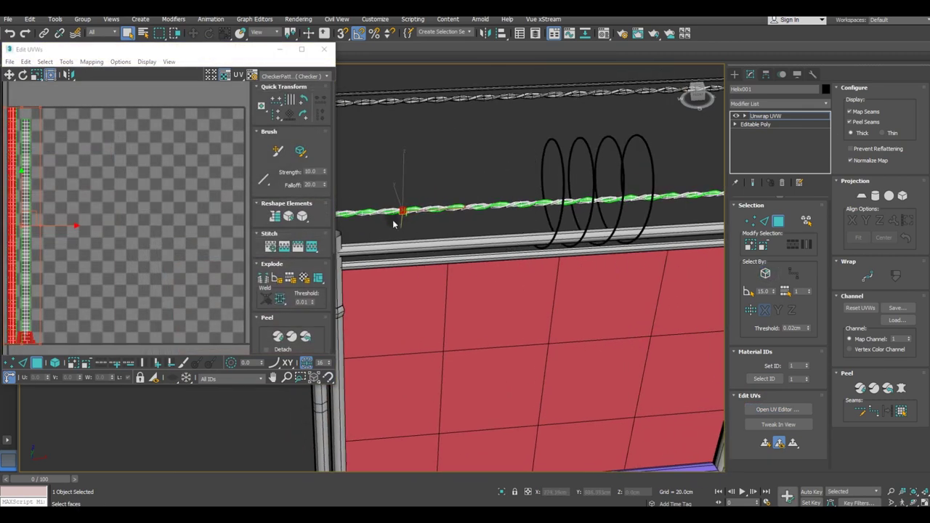
{"action": "left_click", "coordinate": [267, 317]}
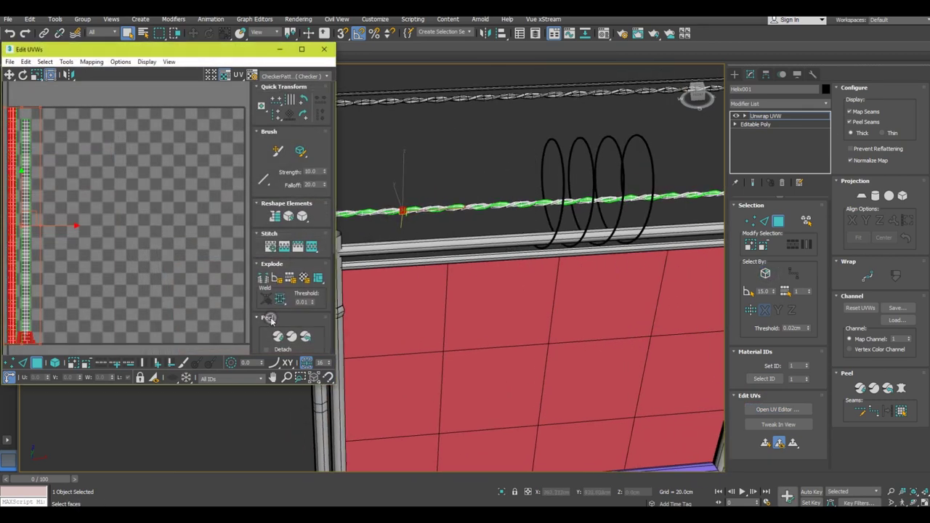
{"action": "left_click", "coordinate": [264, 348]}
{"action": "scroll", "coordinate": [194, 262], "scroll_direction": "down", "scroll_amount": 3}
{"action": "scroll", "coordinate": [183, 272], "scroll_direction": "down", "scroll_amount": 2}
{"action": "scroll", "coordinate": [386, 226], "scroll_direction": "up", "scroll_amount": 3}
{"action": "scroll", "coordinate": [392, 221], "scroll_direction": "up", "scroll_amount": 3}
{"action": "scroll", "coordinate": [396, 218], "scroll_direction": "up", "scroll_amount": 2}
{"action": "scroll", "coordinate": [399, 217], "scroll_direction": "up", "scroll_amount": 3}
{"action": "scroll", "coordinate": [400, 216], "scroll_direction": "up", "scroll_amount": 2}
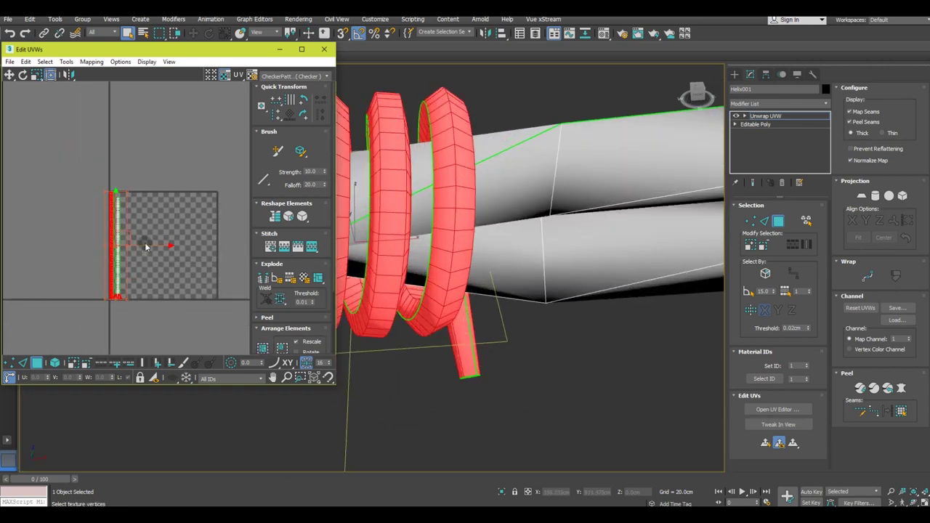
Re-pack and move the coil's UV strip inside the checker square, then close the editor.
{"action": "left_click_drag", "start_coordinate": [148, 246], "coordinate": [156, 240]}
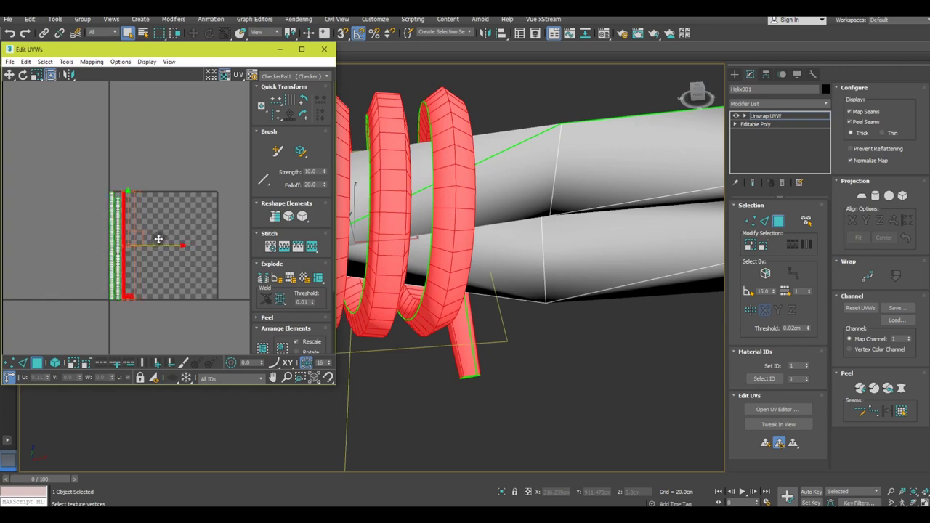
{"action": "left_click", "coordinate": [249, 346]}
{"action": "left_click_drag", "start_coordinate": [153, 246], "coordinate": [167, 244]}
{"action": "left_click", "coordinate": [324, 48]}
Collapse the Unwrap UVW modifier into the Editable Poly and select the coil by Element.
{"action": "left_click", "coordinate": [765, 118]}
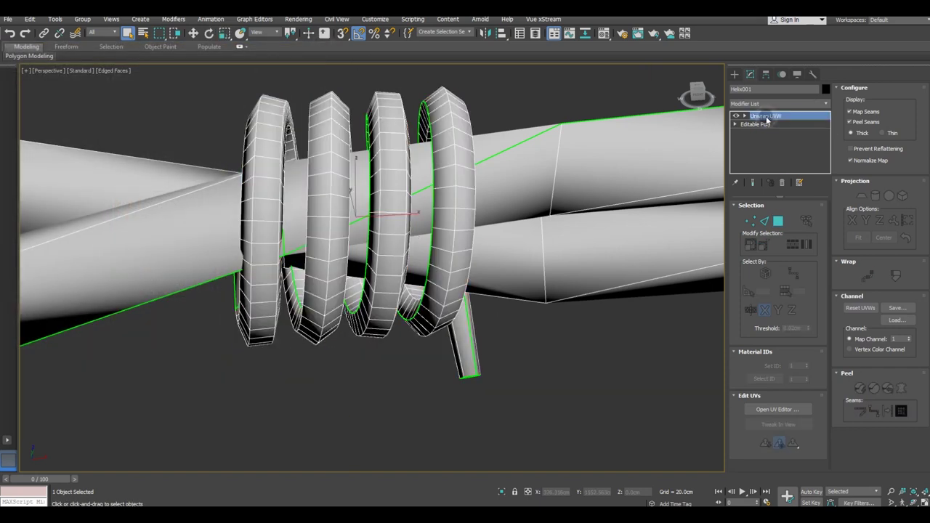
{"action": "right_click", "coordinate": [766, 120]}
{"action": "left_click", "coordinate": [779, 212]}
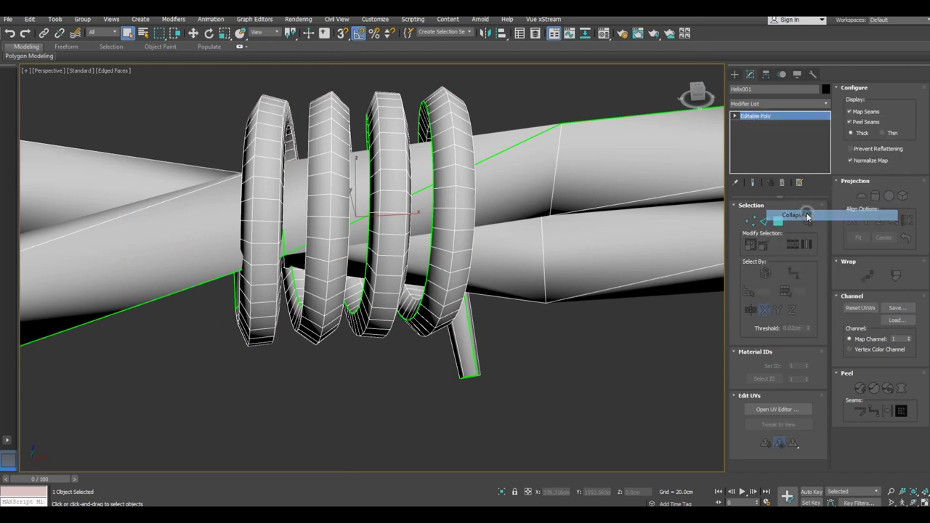
{"action": "left_click", "coordinate": [801, 215]}
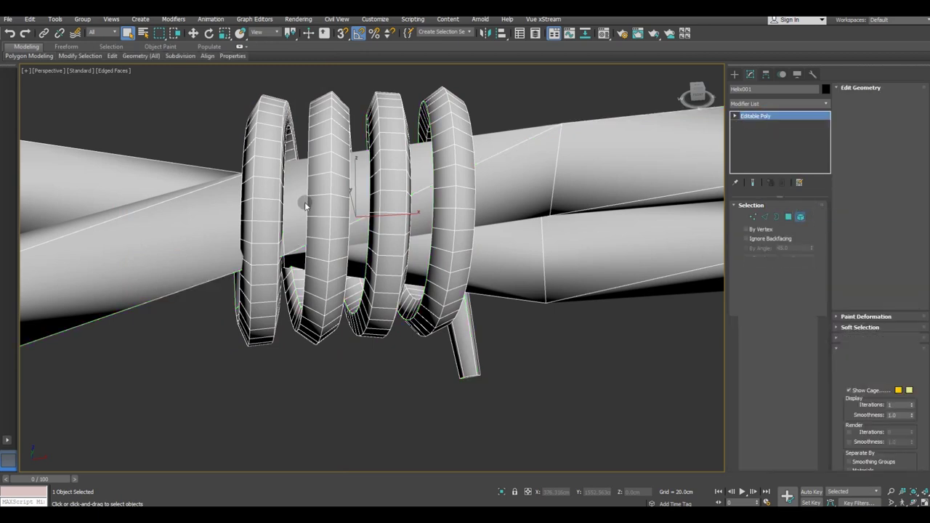
{"action": "left_click", "coordinate": [319, 207]}
Nudge the barb coil left and Shift-drag a clone of it rightward along the wire.
{"action": "left_click", "coordinate": [193, 33]}
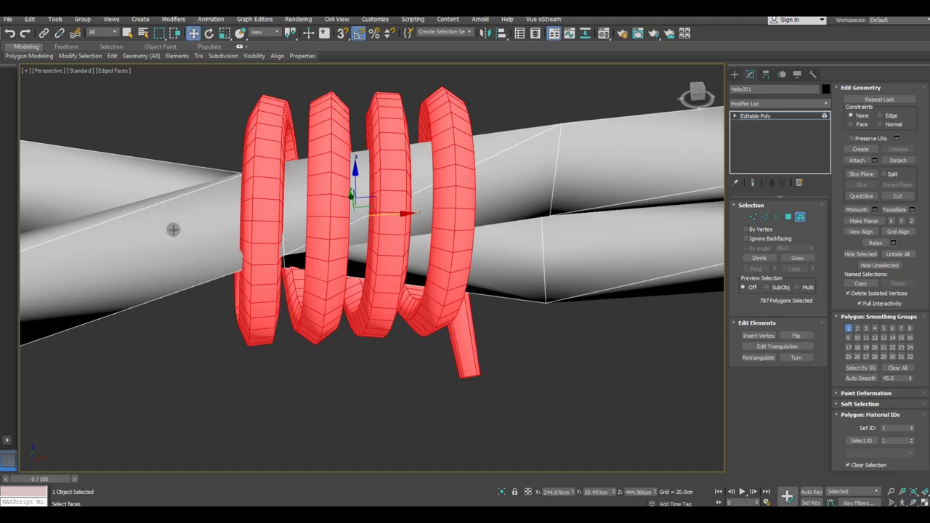
{"action": "scroll", "coordinate": [174, 231], "scroll_direction": "down", "scroll_amount": 5}
{"action": "scroll", "coordinate": [174, 230], "scroll_direction": "down", "scroll_amount": 3}
{"action": "scroll", "coordinate": [234, 232], "scroll_direction": "down", "scroll_amount": 1}
{"action": "scroll", "coordinate": [234, 232], "scroll_direction": "down", "scroll_amount": 3}
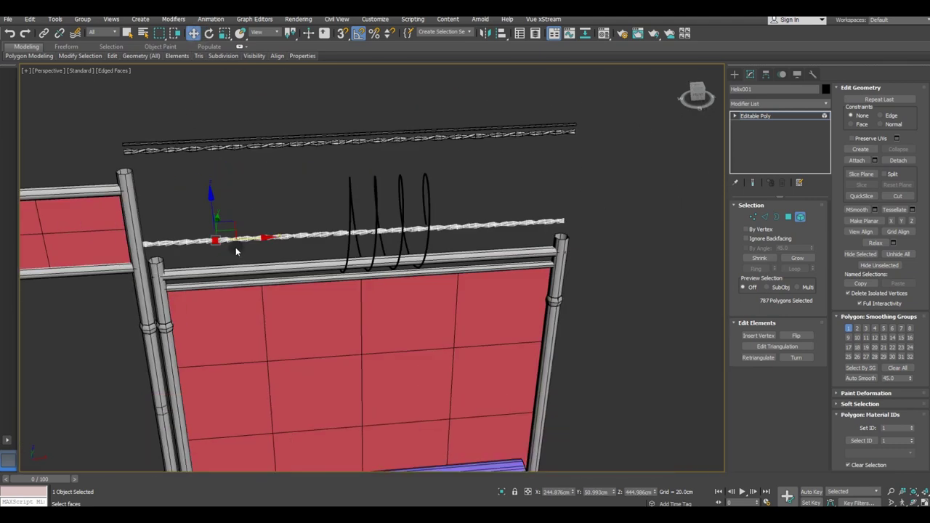
{"action": "left_click_drag", "start_coordinate": [249, 240], "coordinate": [230, 240]}
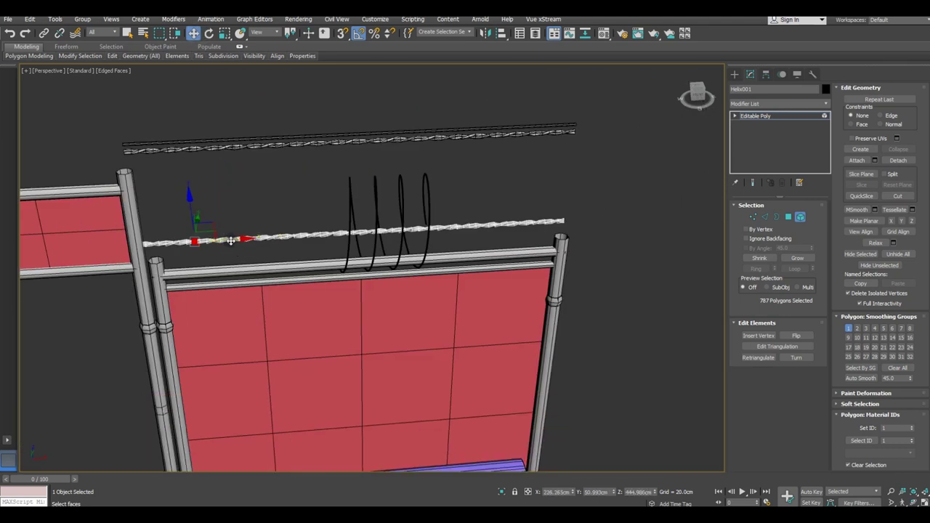
{"action": "scroll", "coordinate": [226, 239], "scroll_direction": "up", "scroll_amount": 2}
{"action": "left_click_drag", "start_coordinate": [232, 241], "coordinate": [426, 225]}
{"action": "left_click", "coordinate": [514, 270]}
Rotate the new barb coil copy around the wire so its end sticks out differently.
{"action": "scroll", "coordinate": [382, 235], "scroll_direction": "up", "scroll_amount": 3}
{"action": "scroll", "coordinate": [382, 232], "scroll_direction": "up", "scroll_amount": 4}
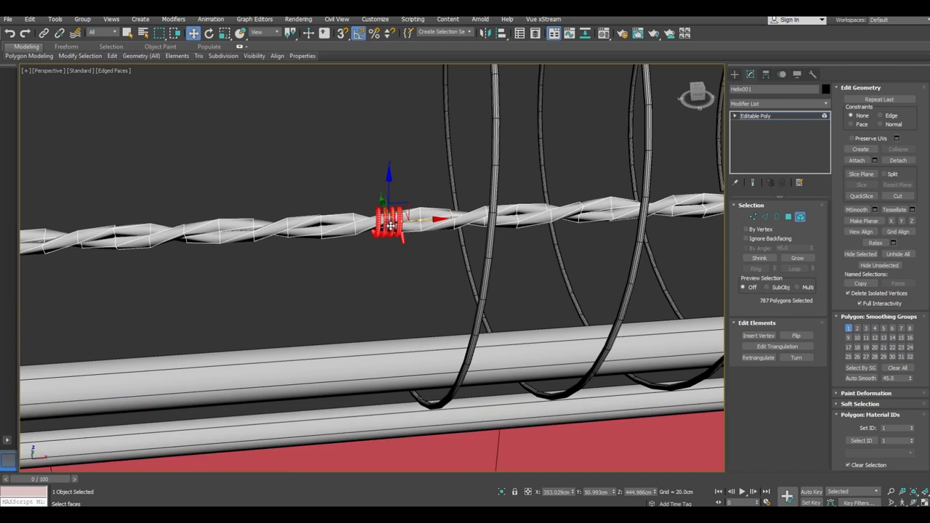
{"action": "scroll", "coordinate": [391, 225], "scroll_direction": "up", "scroll_amount": 3}
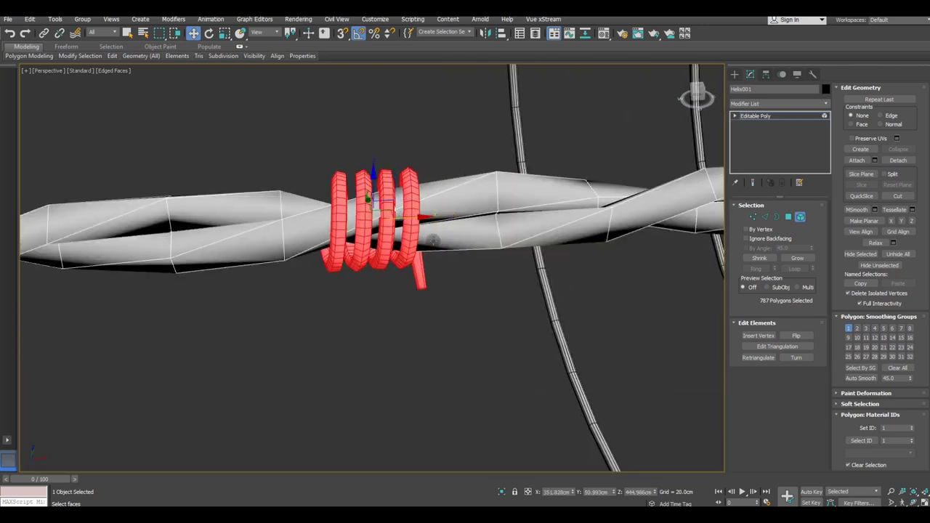
{"action": "middle_click_drag", "start_coordinate": [427, 216], "coordinate": [378, 239], "text": "alt"}
{"action": "left_click", "coordinate": [208, 34]}
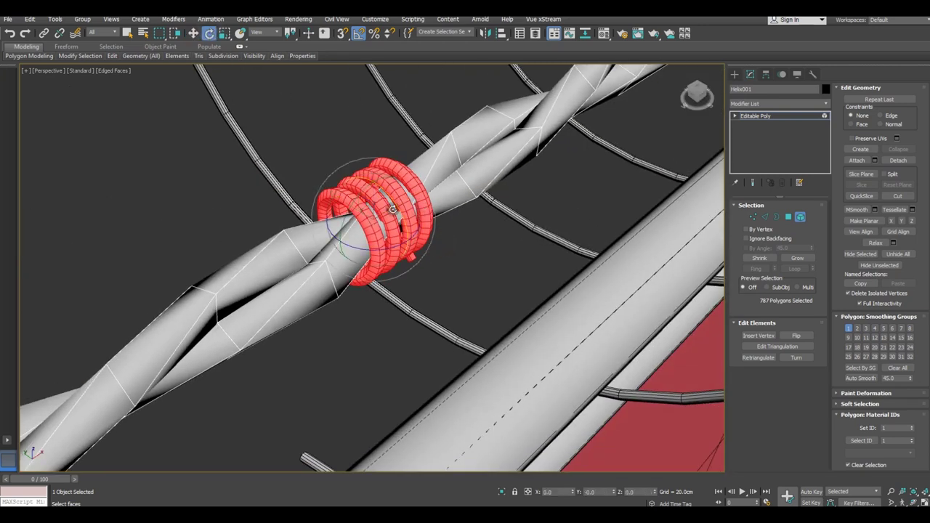
{"action": "left_click_drag", "start_coordinate": [392, 203], "coordinate": [401, 207]}
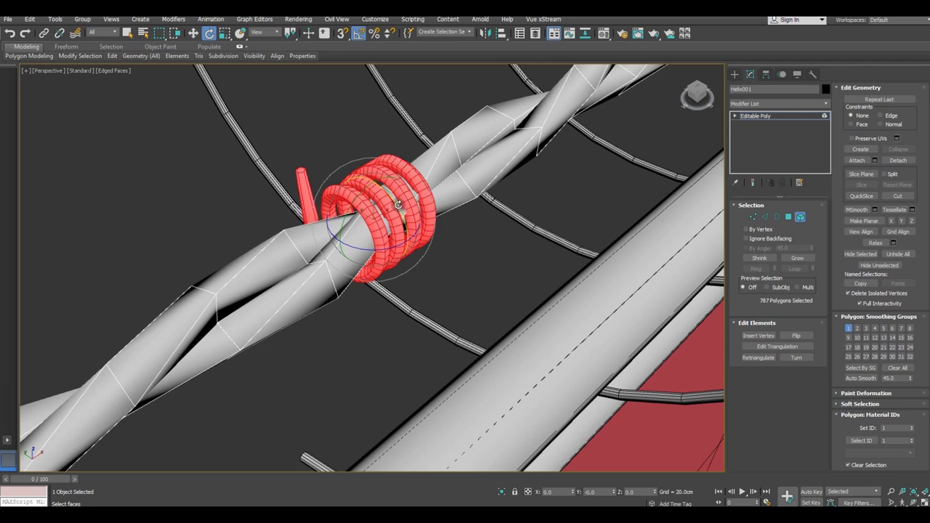
Clone the left-end barb coil out to the wire's right end.
{"action": "left_click", "coordinate": [193, 34]}
{"action": "scroll", "coordinate": [267, 118], "scroll_direction": "down", "scroll_amount": 5}
{"action": "mouse_move", "coordinate": [267, 118]}
{"action": "middle_mouse_down", "text": "alt"}
{"action": "mouse_move", "coordinate": [315, 287]}
{"action": "mouse_move", "coordinate": [87, 252]}
{"action": "middle_mouse_up", "text": "alt"}
{"action": "left_click", "coordinate": [25, 266]}
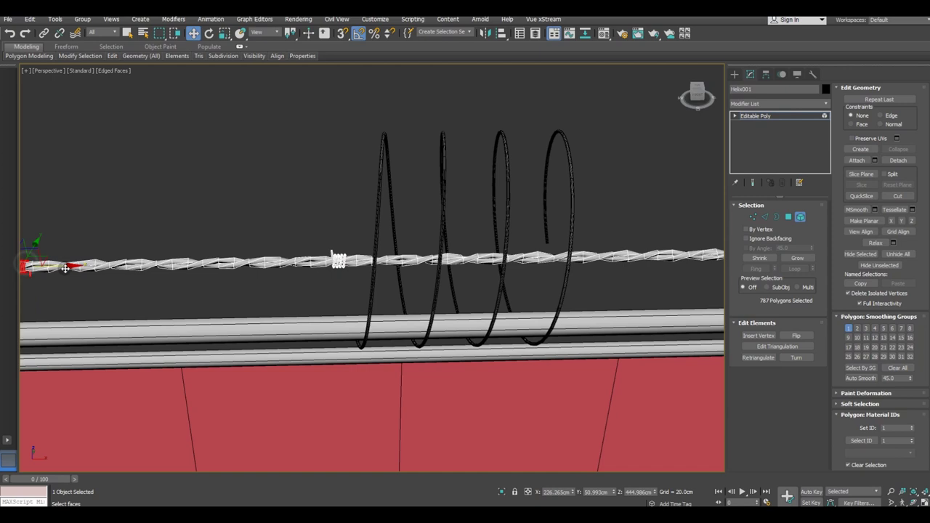
{"action": "left_click_drag", "start_coordinate": [64, 268], "coordinate": [735, 245]}
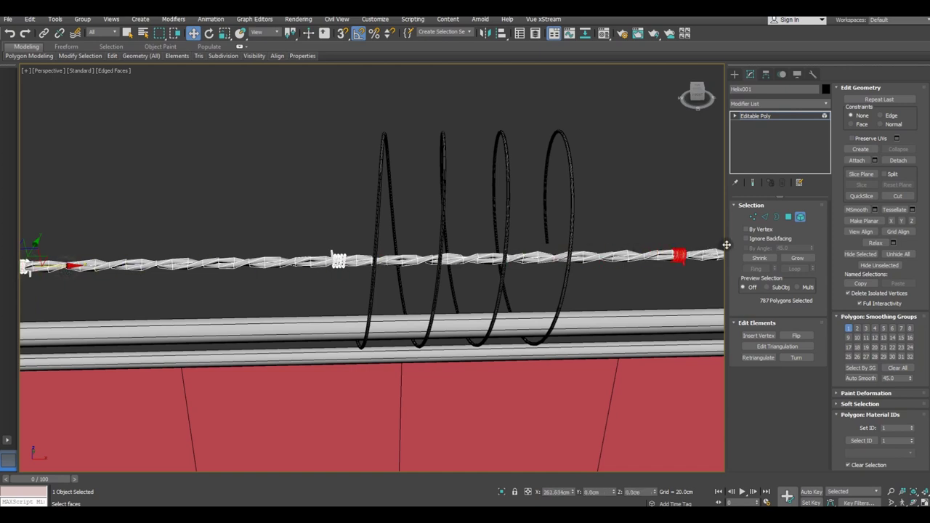
{"action": "left_click", "coordinate": [503, 271]}
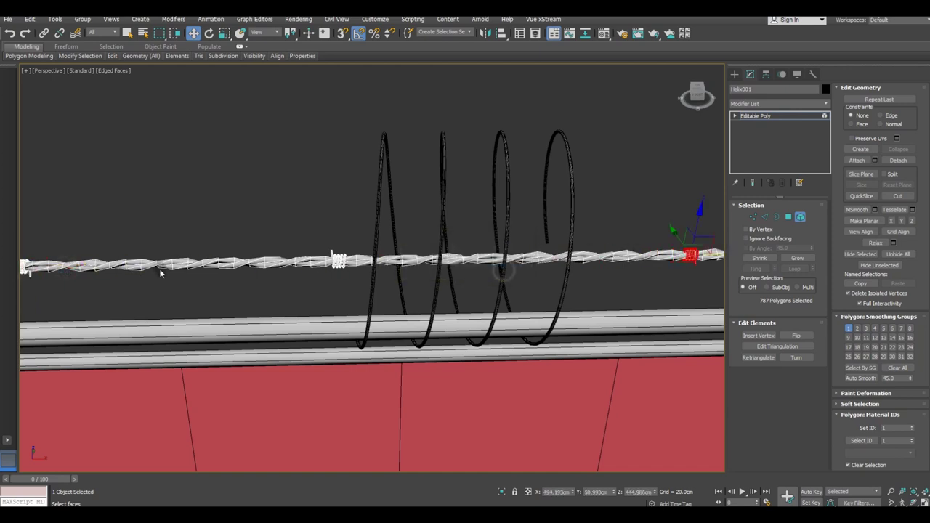
{"action": "middle_click_drag", "start_coordinate": [159, 268], "coordinate": [159, 279], "text": "alt"}
{"action": "middle_click_drag", "start_coordinate": [390, 273], "coordinate": [439, 283], "text": "alt"}
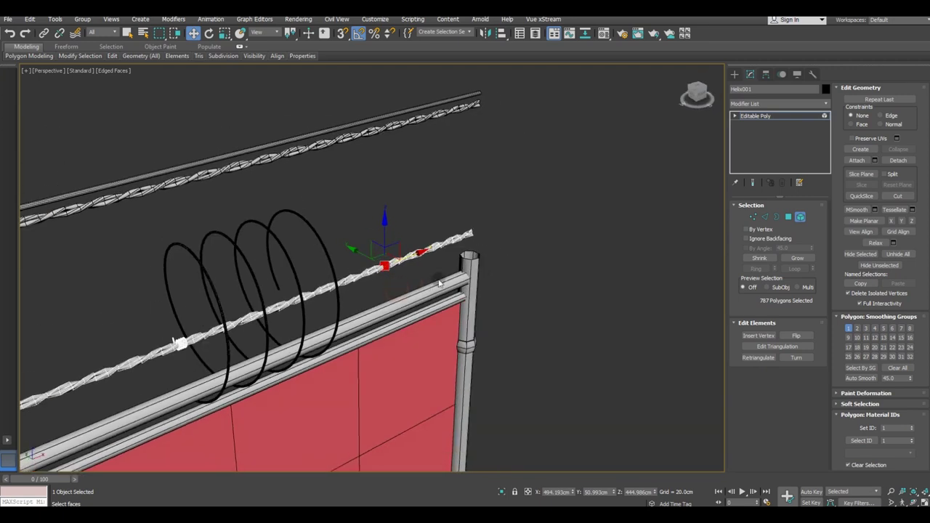
Center the barbed wire's pivot on the object using Affect Pivot Only.
{"action": "left_click", "coordinate": [793, 118]}
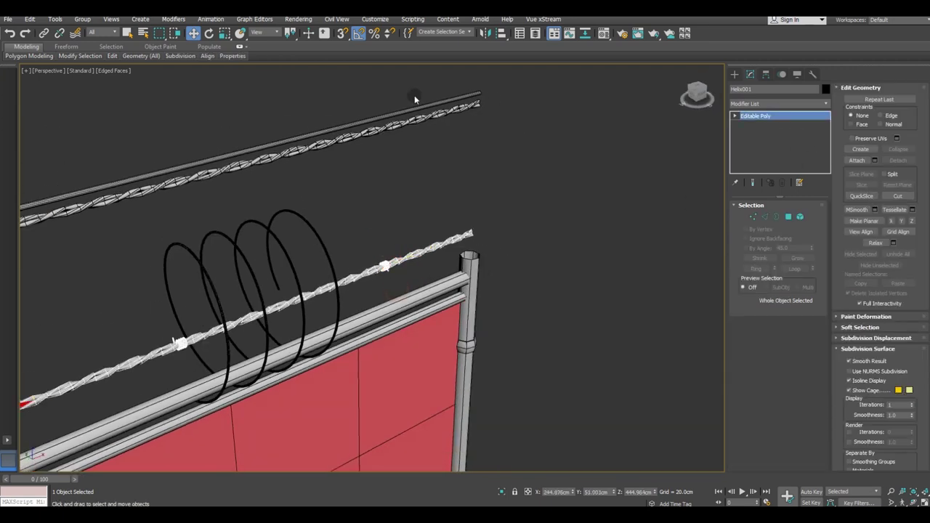
{"action": "middle_click_drag", "start_coordinate": [259, 226], "coordinate": [408, 210]}
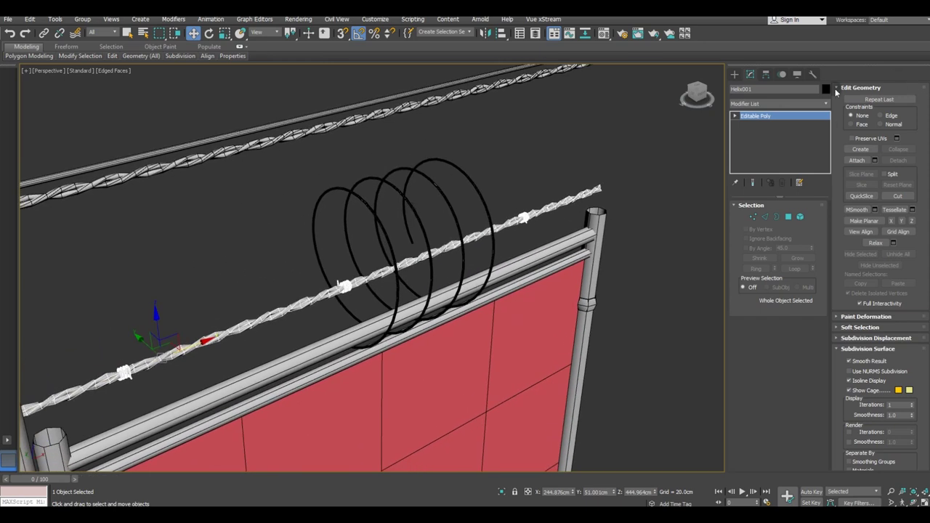
{"action": "left_click", "coordinate": [765, 74]}
{"action": "left_click", "coordinate": [792, 141]}
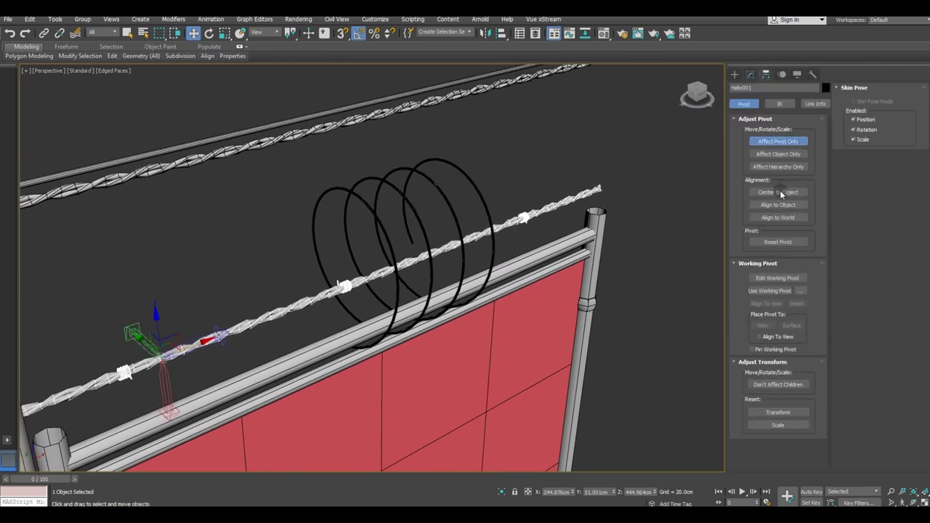
{"action": "left_click", "coordinate": [780, 193]}
Shift-drag a copy of the barbed wire upward beside the top wire.
{"action": "left_click", "coordinate": [750, 74]}
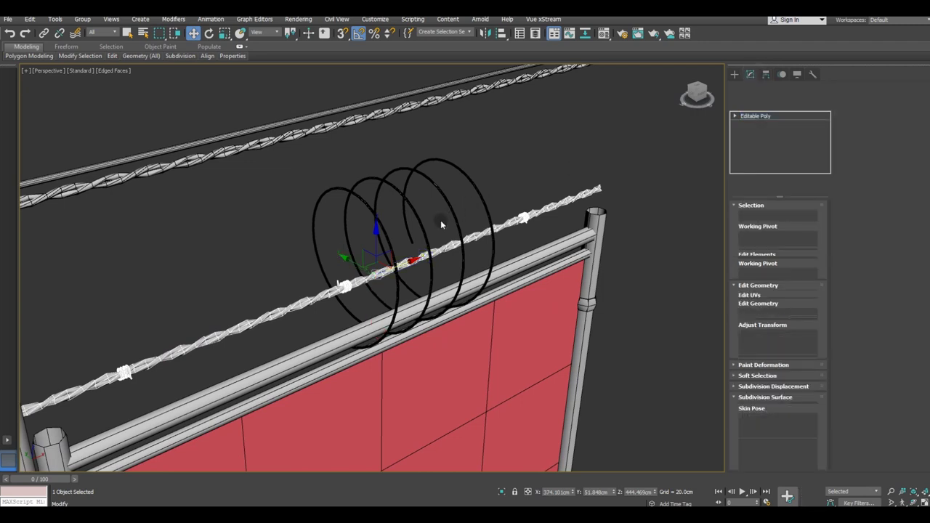
{"action": "scroll", "coordinate": [398, 240], "scroll_direction": "down", "scroll_amount": 3}
{"action": "left_click_drag", "start_coordinate": [387, 236], "coordinate": [370, 156], "text": "shift"}
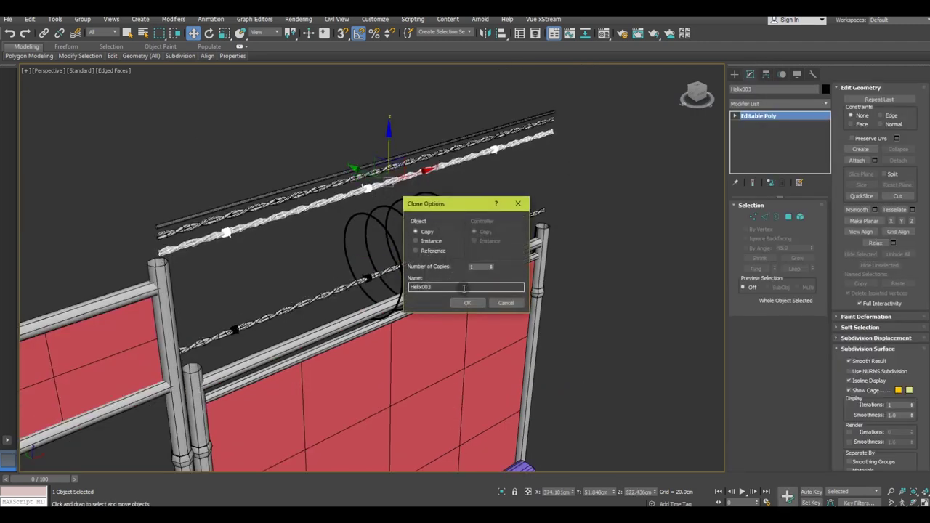
Confirm the wire copy, then clone Helix002 leftward along the lower wire as Helix004.
{"action": "left_click", "coordinate": [461, 303]}
{"action": "left_click", "coordinate": [416, 271]}
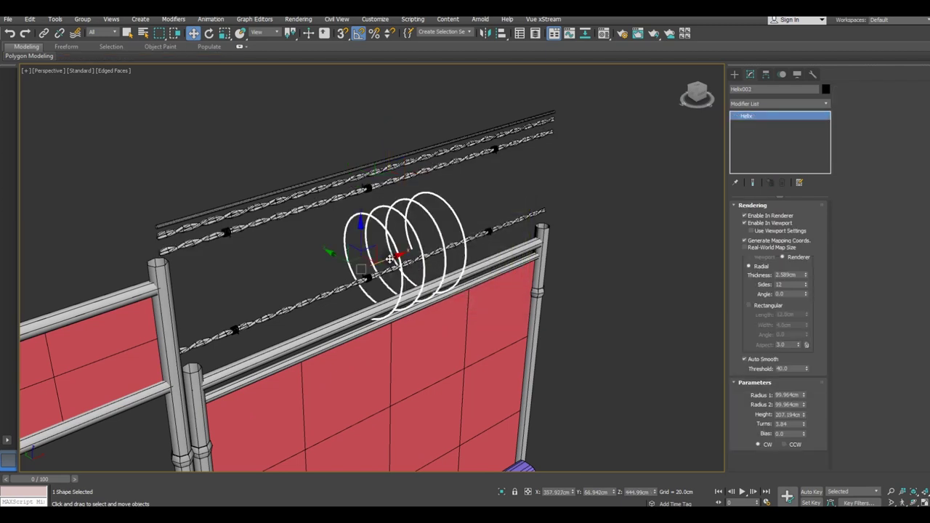
{"action": "left_click_drag", "start_coordinate": [390, 258], "coordinate": [218, 302], "text": "shift"}
{"action": "left_click", "coordinate": [467, 302]}
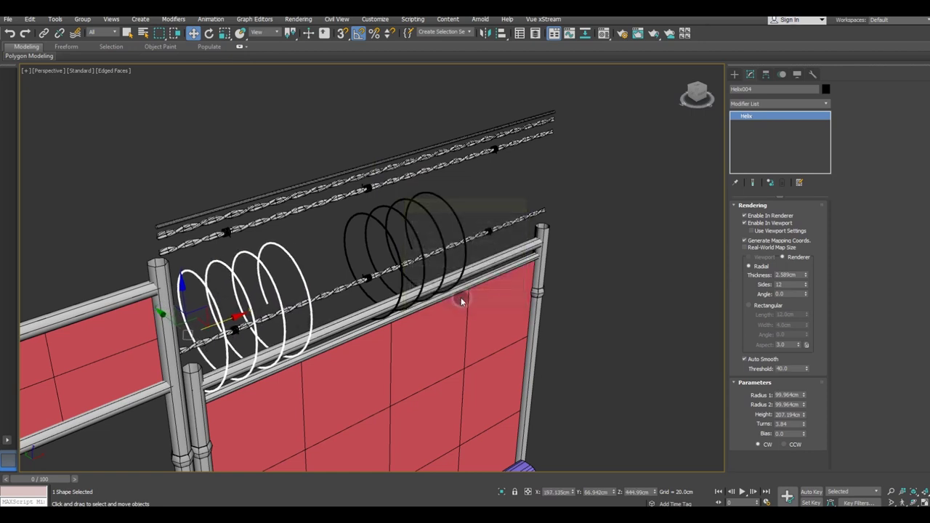
Uncheck Enable In Viewport so Helix004 displays as a thin spline.
{"action": "mouse_move", "coordinate": [302, 324]}
{"action": "middle_mouse_down", "text": "alt"}
{"action": "mouse_move", "coordinate": [294, 325]}
{"action": "mouse_move", "coordinate": [297, 279]}
{"action": "middle_mouse_up", "text": "alt"}
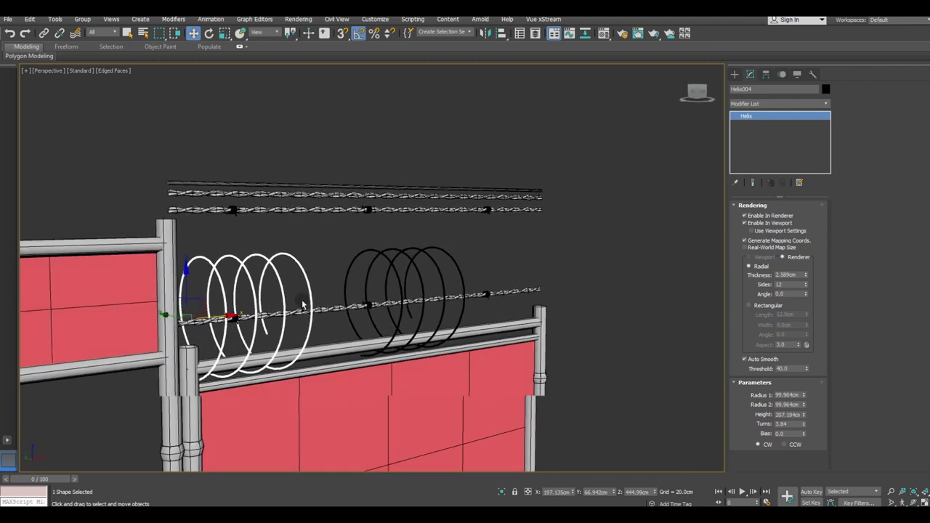
{"action": "scroll", "coordinate": [252, 335], "scroll_direction": "up", "scroll_amount": 2}
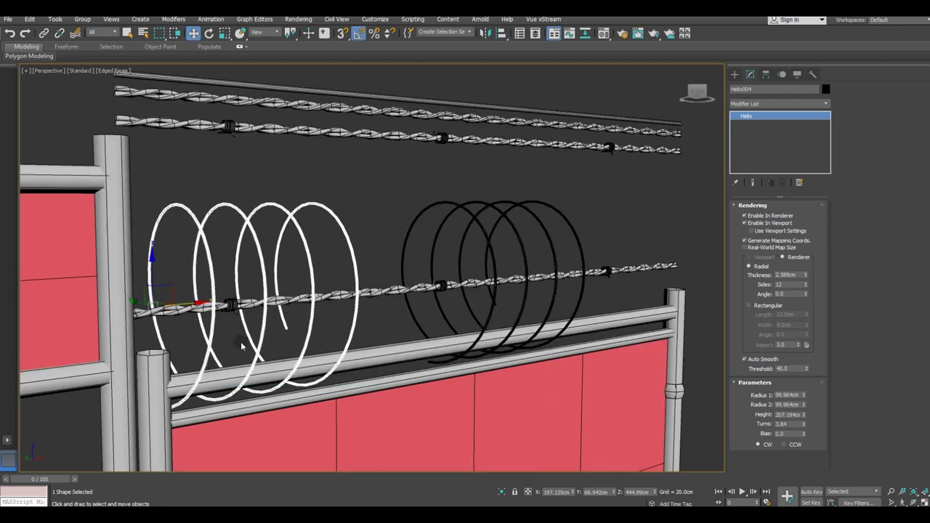
{"action": "left_click", "coordinate": [743, 223]}
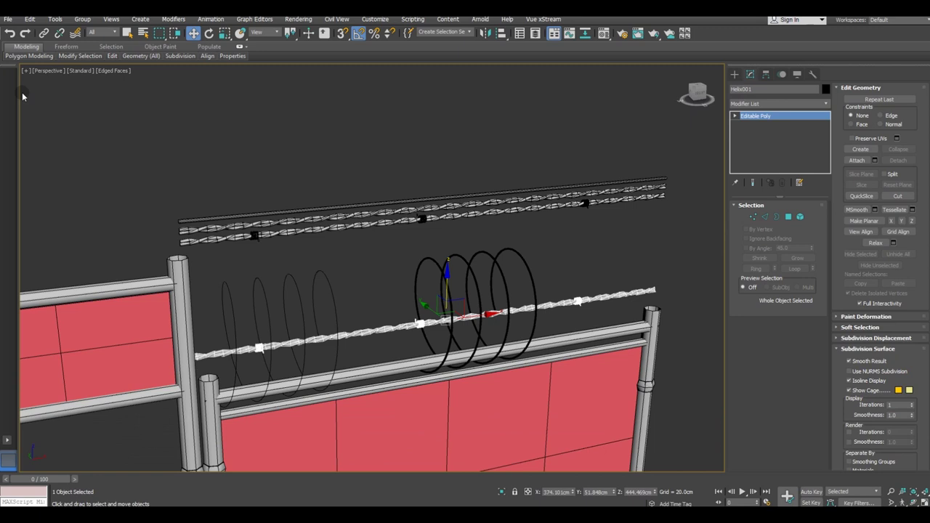
Clone a barb element leftward along the lower wire and rotate the copy 45 degrees.
{"action": "left_click", "coordinate": [799, 216]}
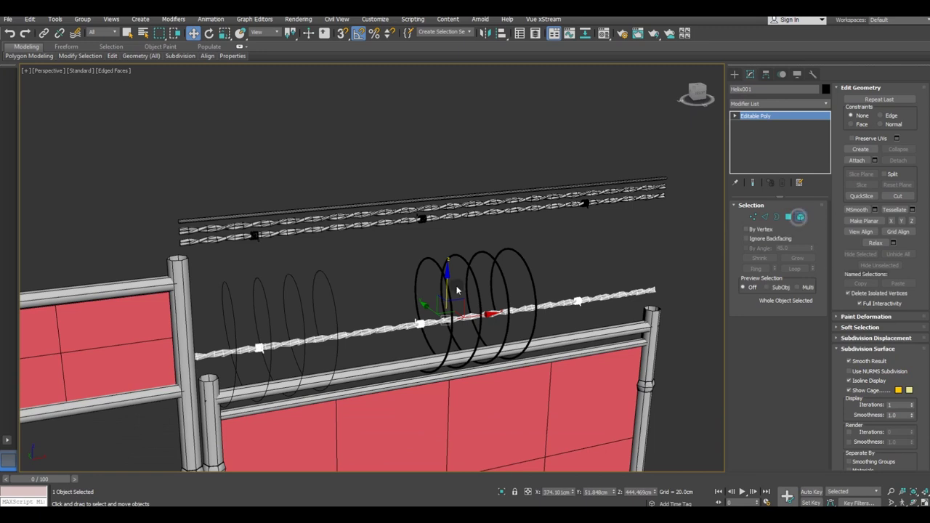
{"action": "left_click", "coordinate": [508, 314]}
{"action": "left_click", "coordinate": [420, 324]}
{"action": "scroll", "coordinate": [420, 324], "scroll_direction": "up", "scroll_amount": 4}
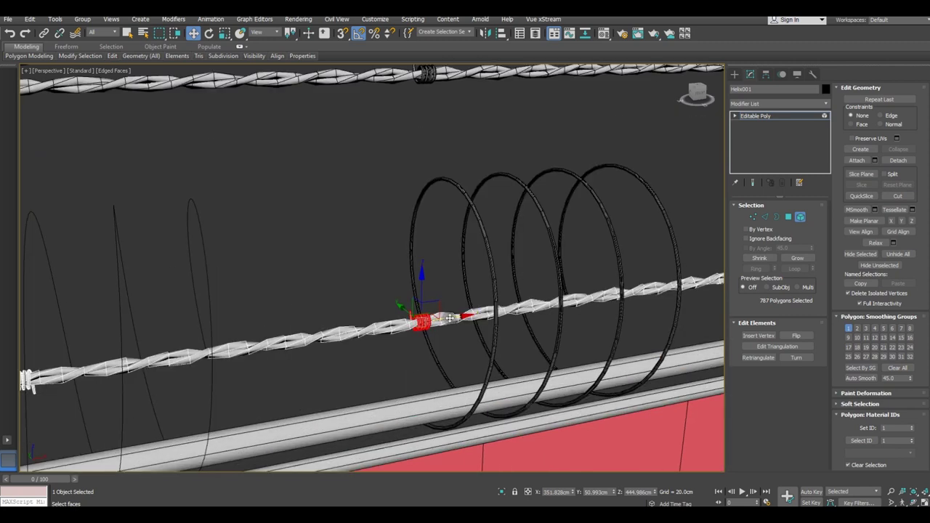
{"action": "left_click_drag", "start_coordinate": [439, 320], "coordinate": [290, 340], "text": "shift"}
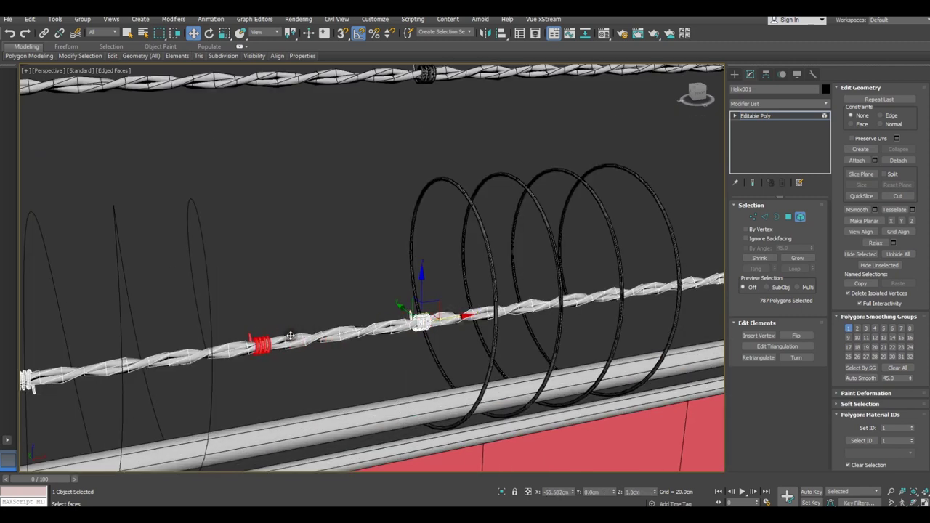
{"action": "left_click", "coordinate": [500, 269]}
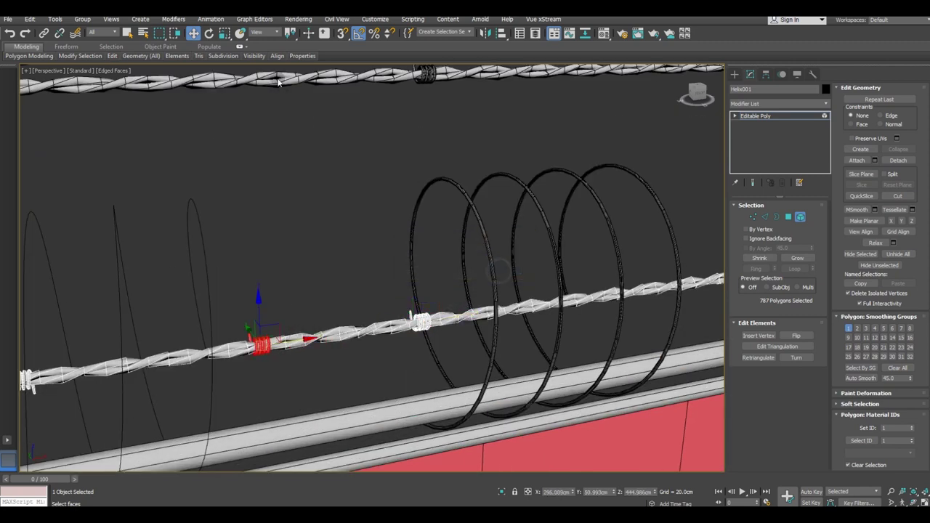
{"action": "left_click", "coordinate": [209, 34]}
{"action": "left_click_drag", "start_coordinate": [267, 322], "coordinate": [268, 327]}
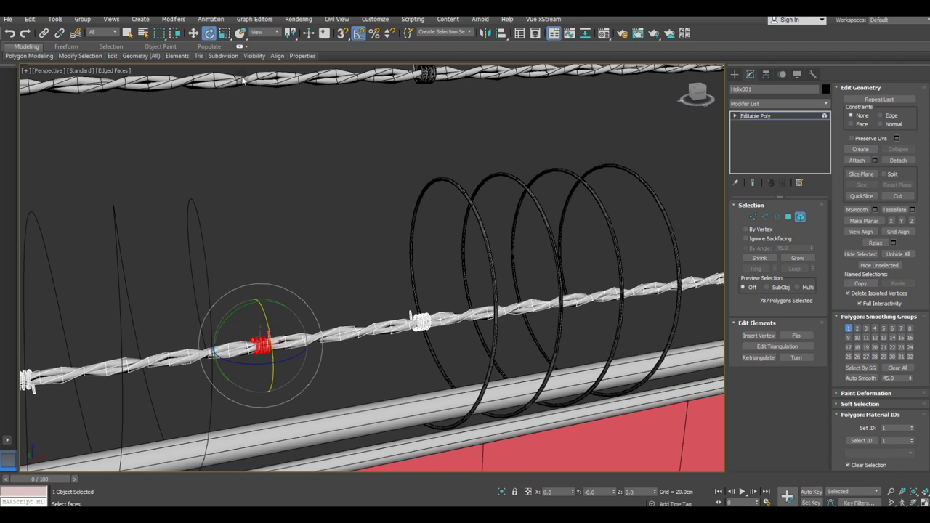
Clone another barb further right, nudge a barb slightly left, and exit sub-object mode.
{"action": "left_click", "coordinate": [194, 33]}
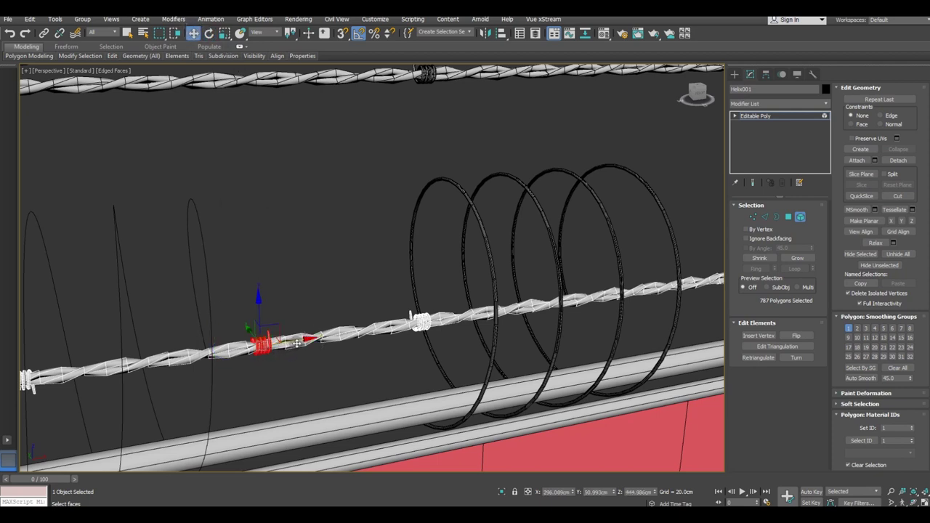
{"action": "left_click_drag", "start_coordinate": [296, 344], "coordinate": [705, 286], "text": "shift"}
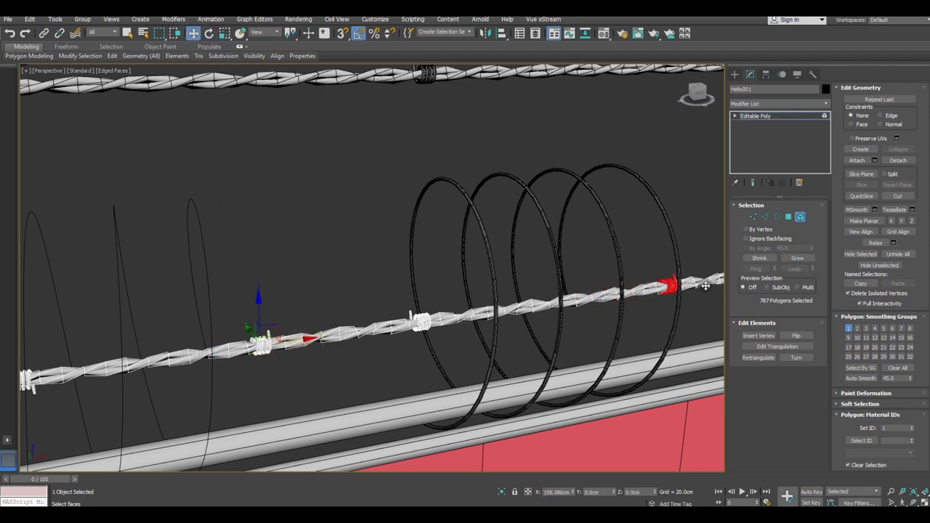
{"action": "left_click", "coordinate": [501, 268]}
{"action": "middle_click_drag", "start_coordinate": [535, 321], "coordinate": [466, 325]}
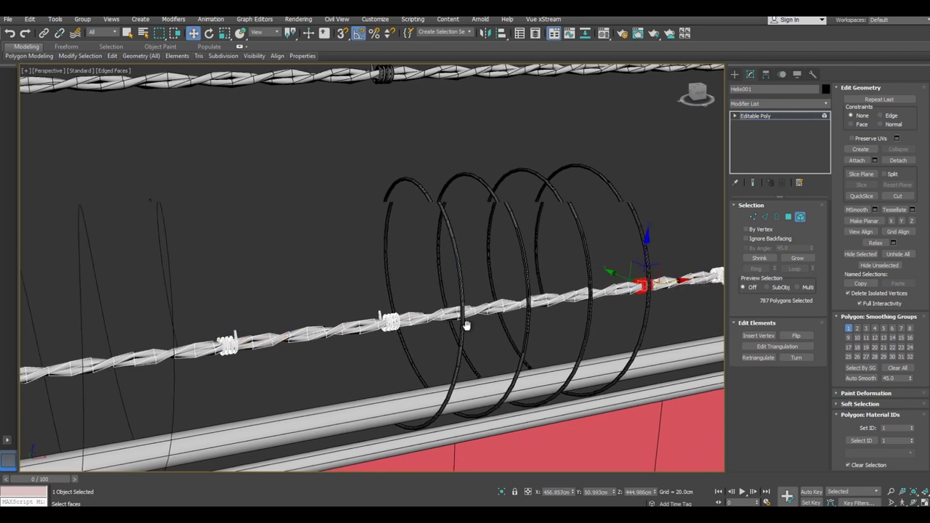
{"action": "scroll", "coordinate": [466, 325], "scroll_direction": "down", "scroll_amount": 3}
{"action": "middle_click_drag", "start_coordinate": [386, 342], "coordinate": [368, 349], "text": "alt"}
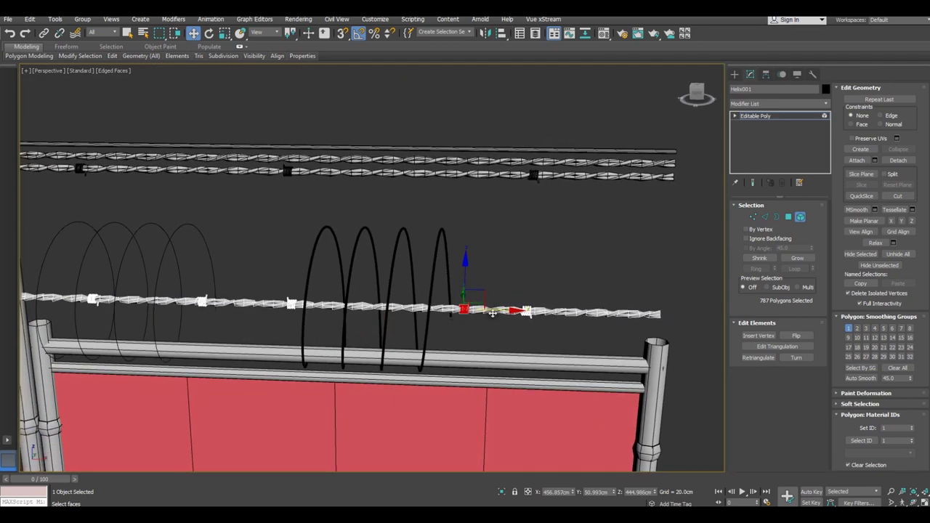
{"action": "left_click_drag", "start_coordinate": [498, 310], "coordinate": [454, 308]}
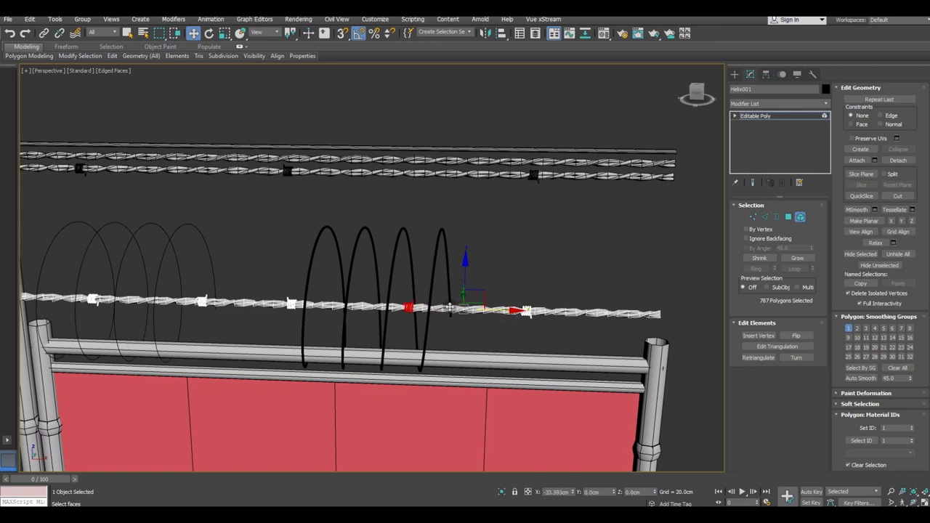
{"action": "middle_click_drag", "start_coordinate": [494, 320], "coordinate": [559, 320], "text": "alt"}
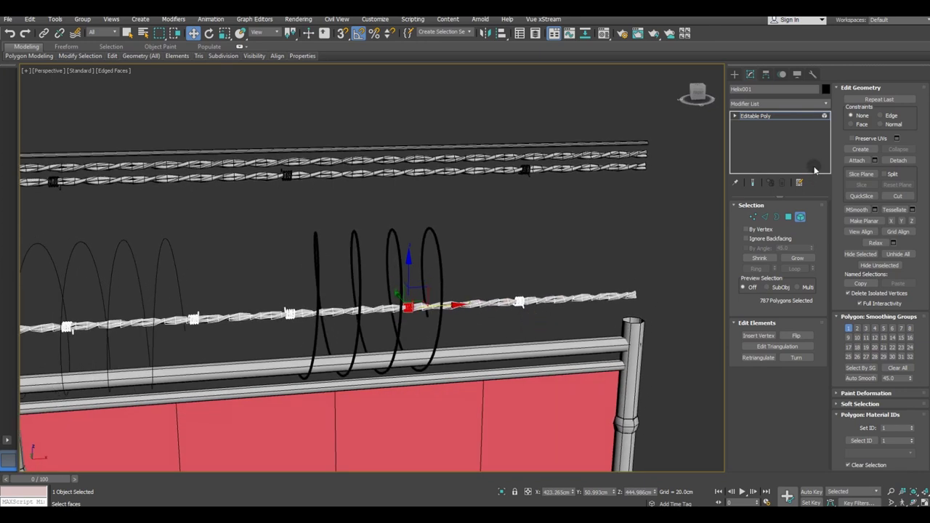
{"action": "left_click", "coordinate": [779, 117]}
{"action": "middle_click_drag", "start_coordinate": [363, 267], "coordinate": [436, 287], "text": "alt"}
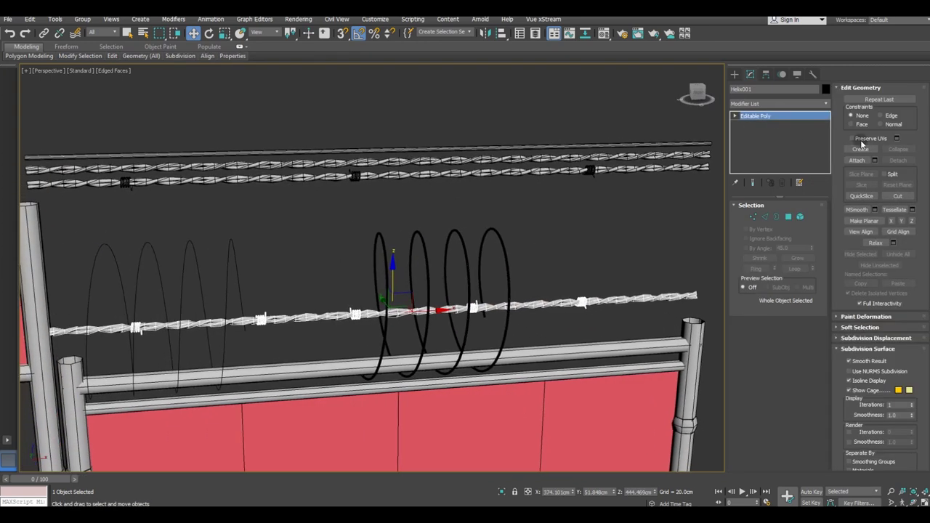
Center the lower wire's pivot on the object with Affect Pivot Only.
{"action": "left_click", "coordinate": [766, 74]}
{"action": "left_click", "coordinate": [777, 141]}
{"action": "left_click", "coordinate": [780, 192]}
{"action": "left_click", "coordinate": [750, 74]}
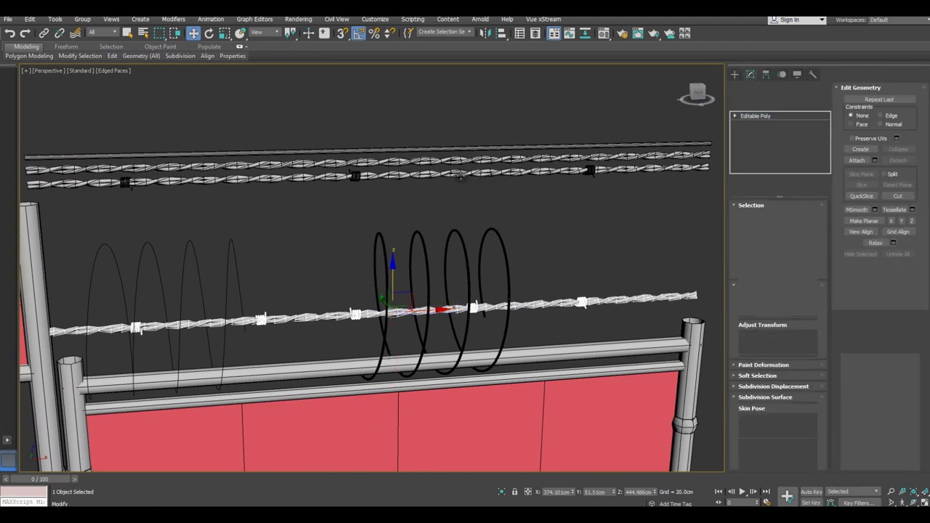
Copy the upper barbed wire in place as Helix005, then reselect the lower wire.
{"action": "left_click", "coordinate": [459, 176]}
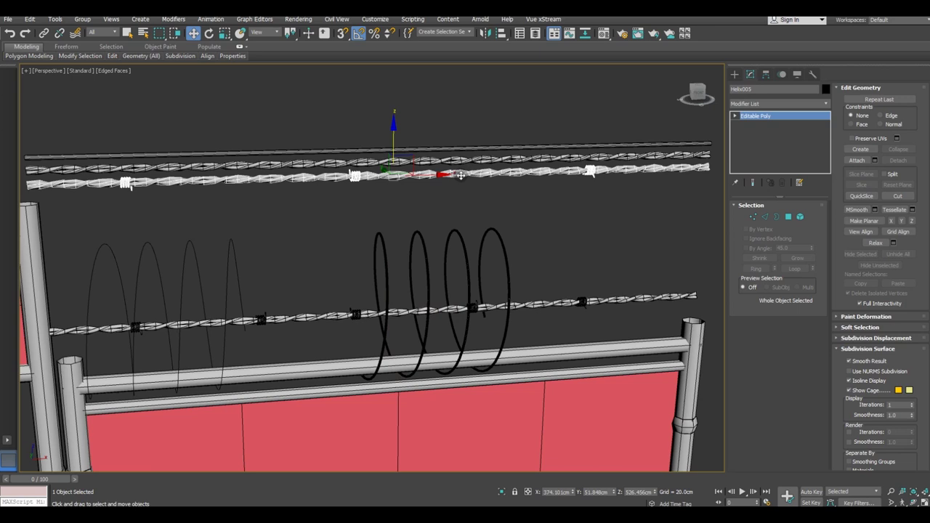
{"action": "key", "text": "Delete"}
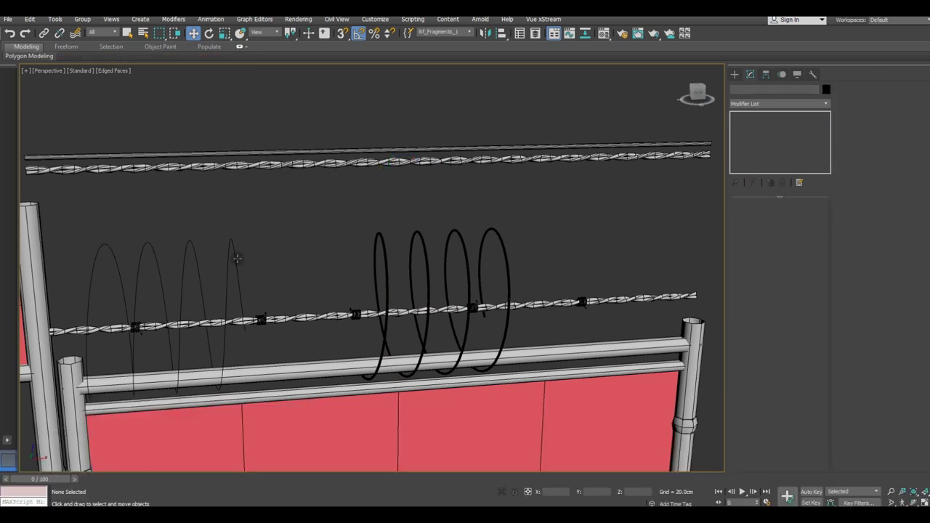
{"action": "left_click", "coordinate": [287, 319]}
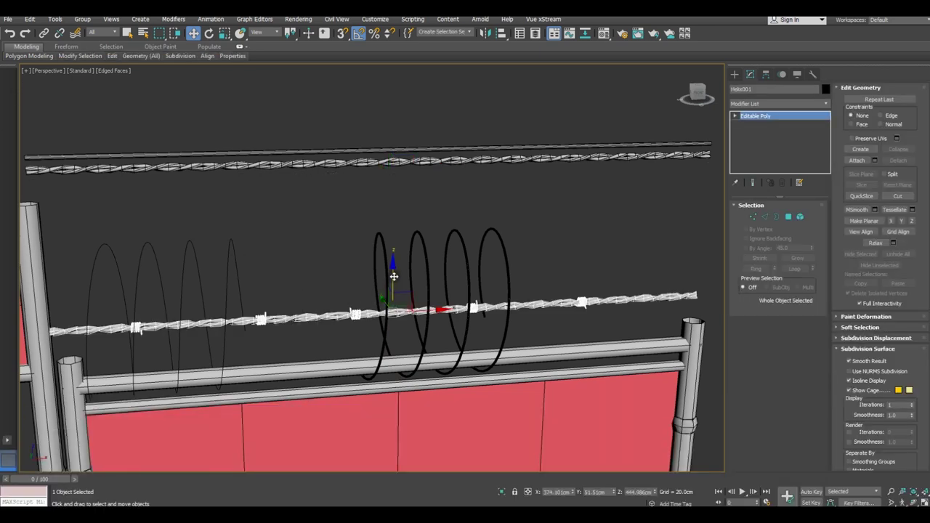
{"action": "key", "text": "ctrl+z"}
{"action": "key", "text": "ctrl+z"}
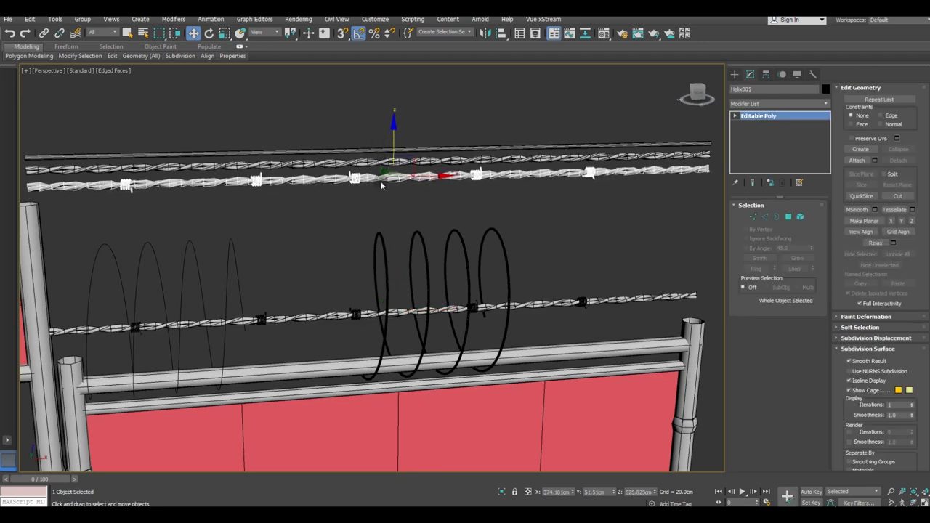
{"action": "key", "text": "ctrl+v"}
{"action": "left_click", "coordinate": [452, 304]}
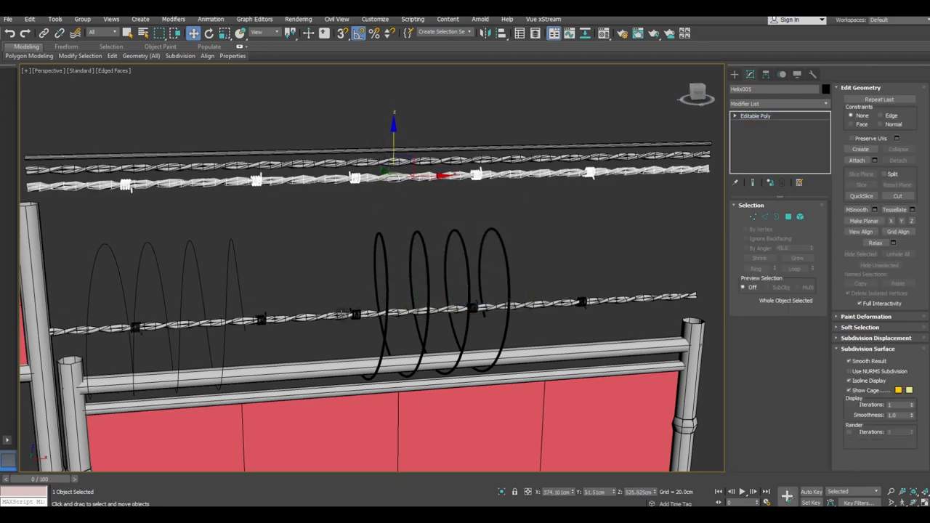
{"action": "left_click", "coordinate": [342, 312]}
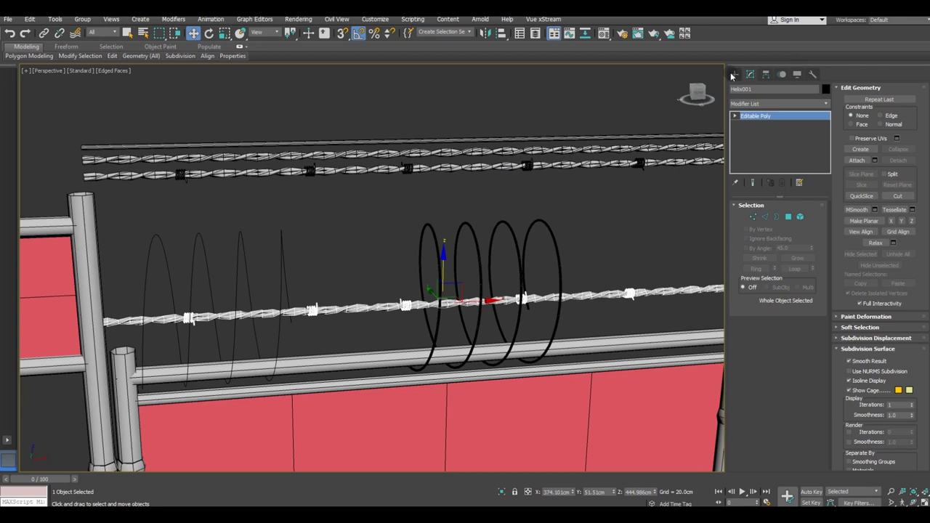
{"action": "left_click", "coordinate": [821, 103]}
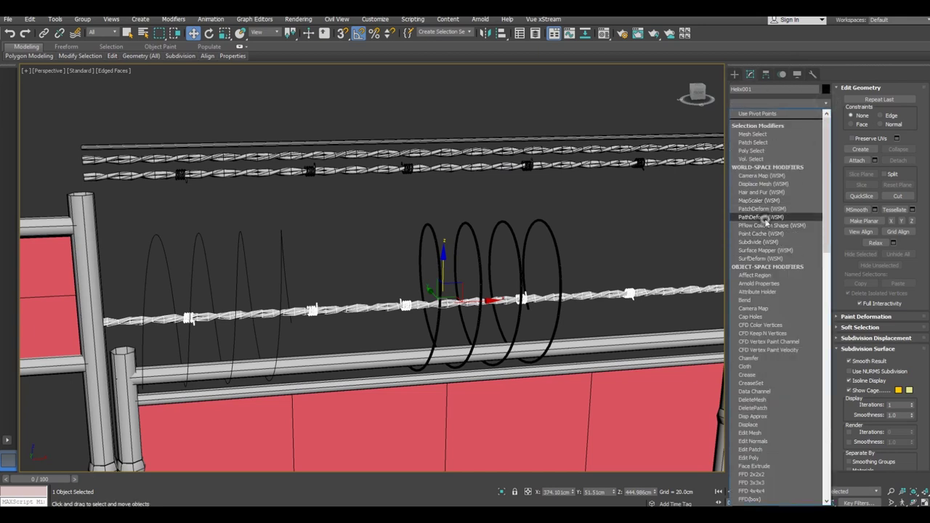
Apply PathDeform (WSM) to the lower wire with Helix004 as its path and Stretch about 1.15.
{"action": "left_click", "coordinate": [763, 217]}
{"action": "left_click", "coordinate": [774, 232]}
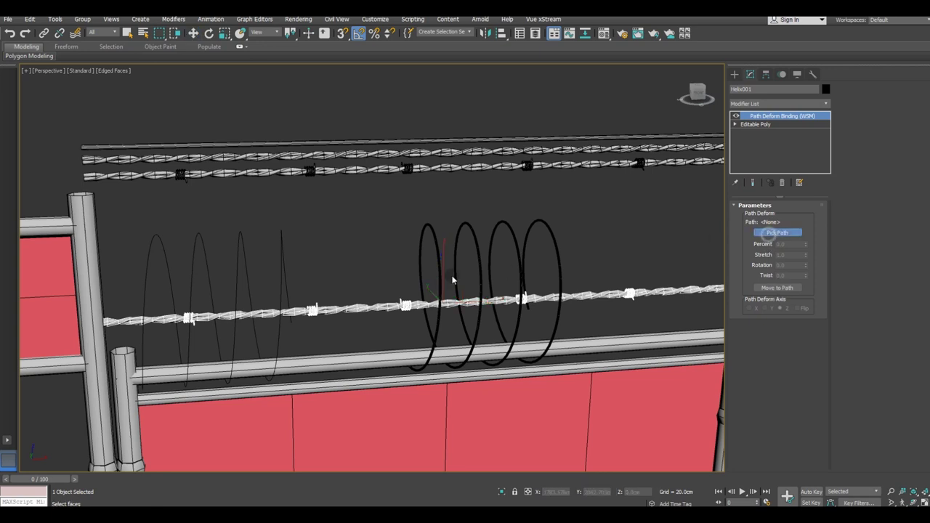
{"action": "left_click", "coordinate": [283, 271]}
{"action": "mouse_move", "coordinate": [448, 290]}
{"action": "middle_mouse_down", "text": "alt"}
{"action": "mouse_move", "coordinate": [395, 303]}
{"action": "mouse_move", "coordinate": [213, 267]}
{"action": "middle_mouse_up", "text": "alt"}
{"action": "scroll", "coordinate": [191, 261], "scroll_direction": "up", "scroll_amount": 4}
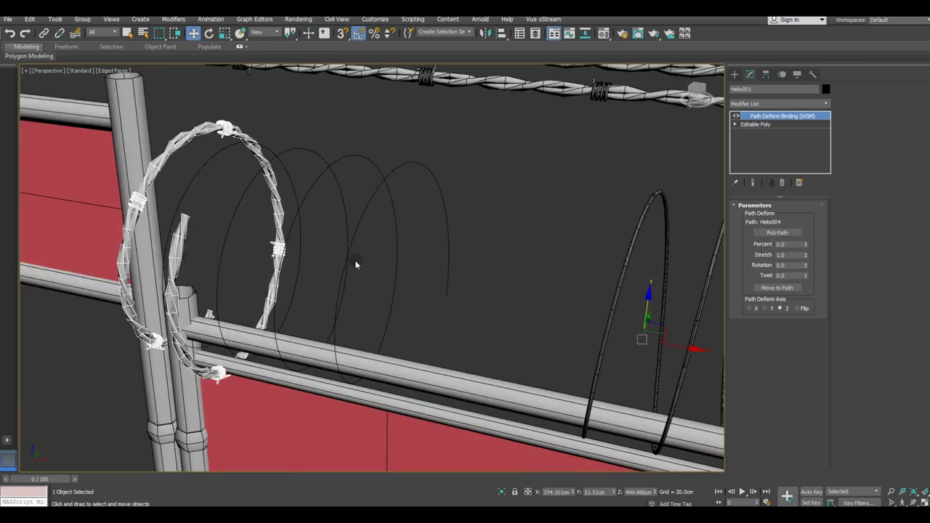
{"action": "mouse_move", "coordinate": [804, 258]}
{"action": "left_mouse_down"}
{"action": "mouse_move", "coordinate": [788, 244]}
{"action": "mouse_move", "coordinate": [792, 250]}
{"action": "left_mouse_up"}
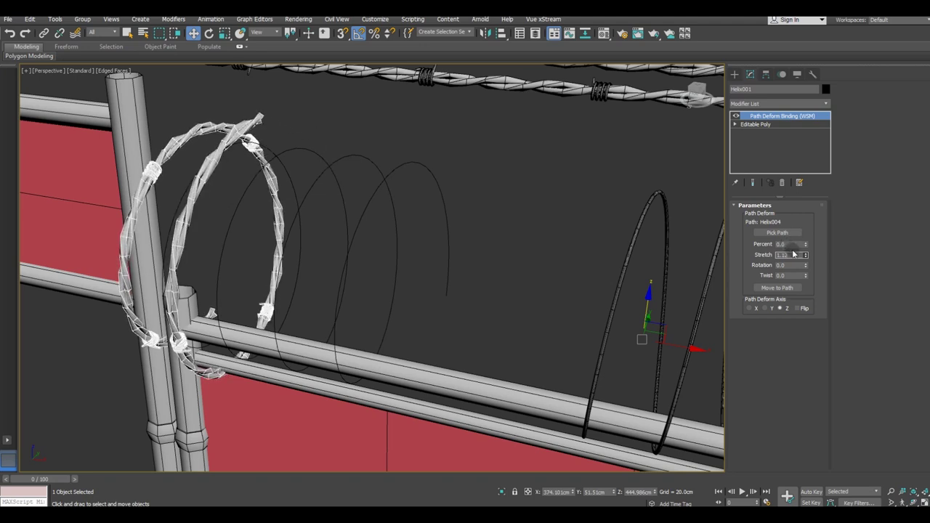
Set Path Deform Percent to 9.0 and lower Stretch from 1.12 to 0.5.
{"action": "left_click_drag", "start_coordinate": [806, 247], "coordinate": [799, 239]}
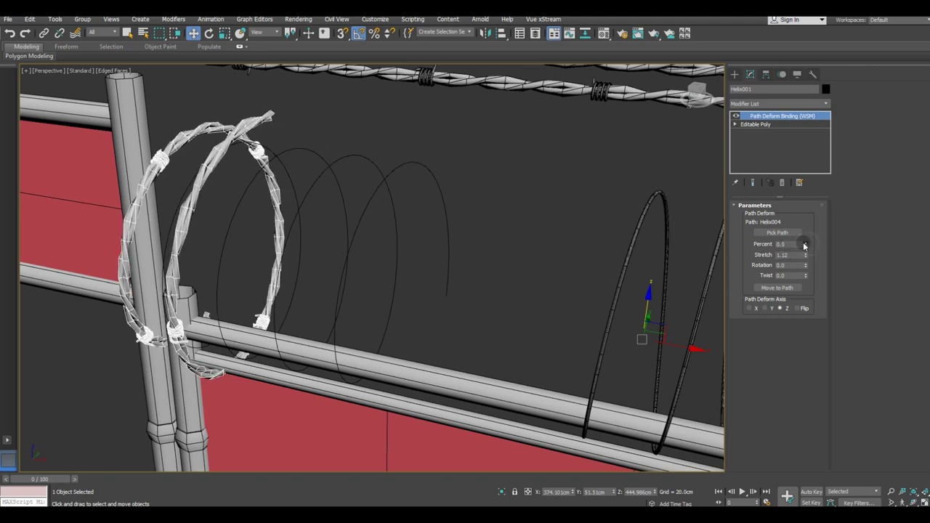
{"action": "mouse_move", "coordinate": [386, 291]}
{"action": "middle_mouse_down", "text": "alt"}
{"action": "mouse_move", "coordinate": [417, 284]}
{"action": "mouse_move", "coordinate": [399, 290]}
{"action": "mouse_move", "coordinate": [409, 299]}
{"action": "middle_mouse_up", "text": "alt"}
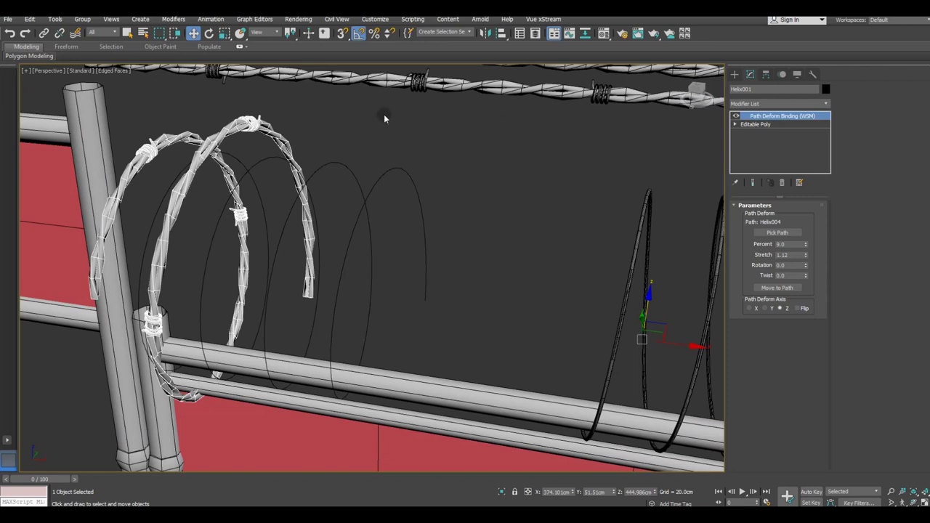
{"action": "scroll", "coordinate": [252, 128], "scroll_direction": "up", "scroll_amount": 2}
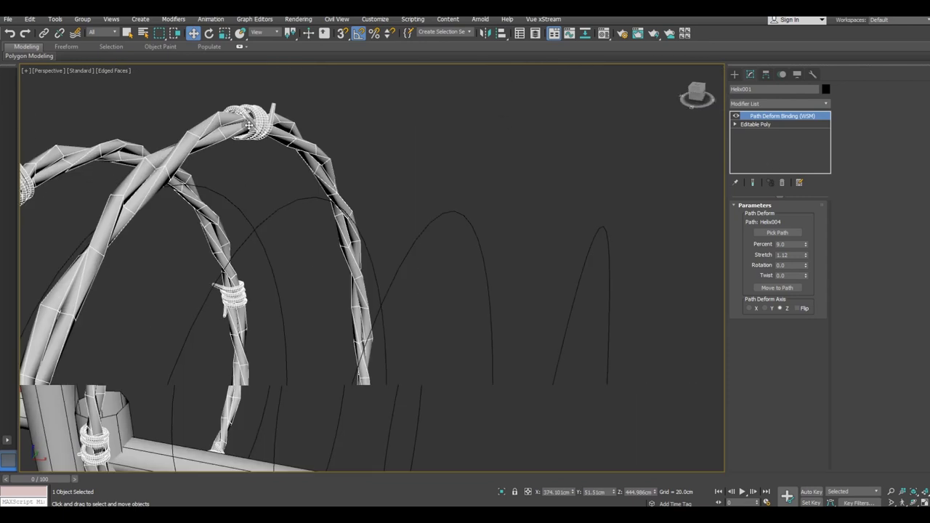
{"action": "scroll", "coordinate": [253, 127], "scroll_direction": "up", "scroll_amount": 2}
{"action": "scroll", "coordinate": [255, 125], "scroll_direction": "up", "scroll_amount": 2}
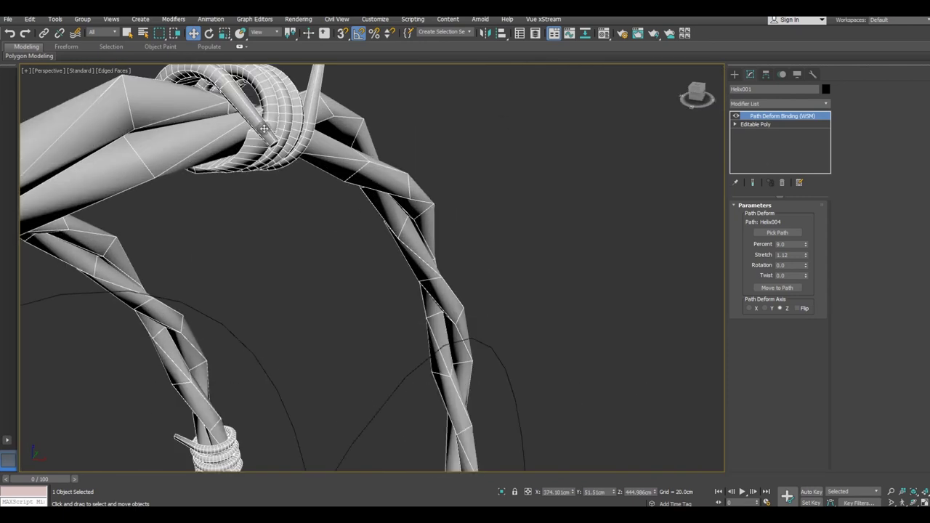
{"action": "left_click_drag", "start_coordinate": [807, 260], "coordinate": [807, 266]}
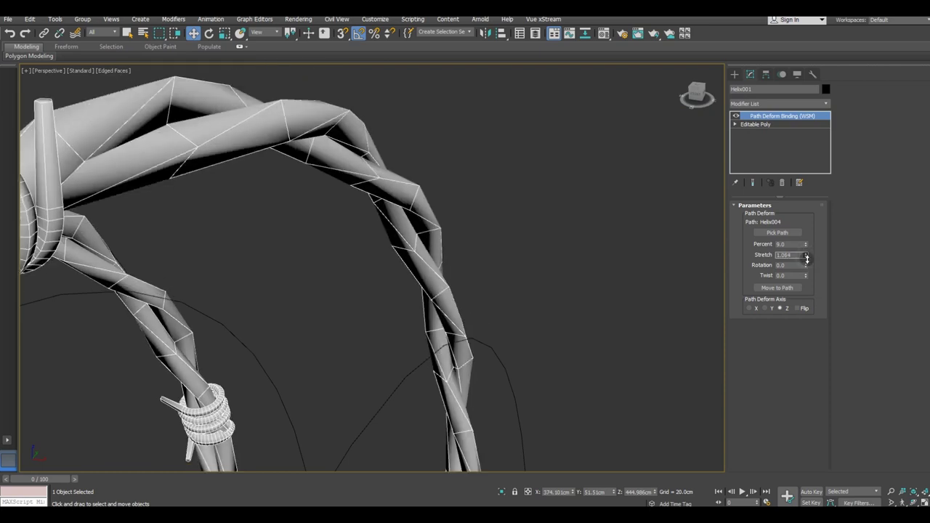
{"action": "scroll", "coordinate": [307, 208], "scroll_direction": "down", "scroll_amount": 2}
{"action": "scroll", "coordinate": [291, 214], "scroll_direction": "down", "scroll_amount": 1}
{"action": "scroll", "coordinate": [246, 231], "scroll_direction": "down", "scroll_amount": 1}
{"action": "scroll", "coordinate": [246, 231], "scroll_direction": "down", "scroll_amount": 1}
{"action": "scroll", "coordinate": [246, 231], "scroll_direction": "down", "scroll_amount": 1}
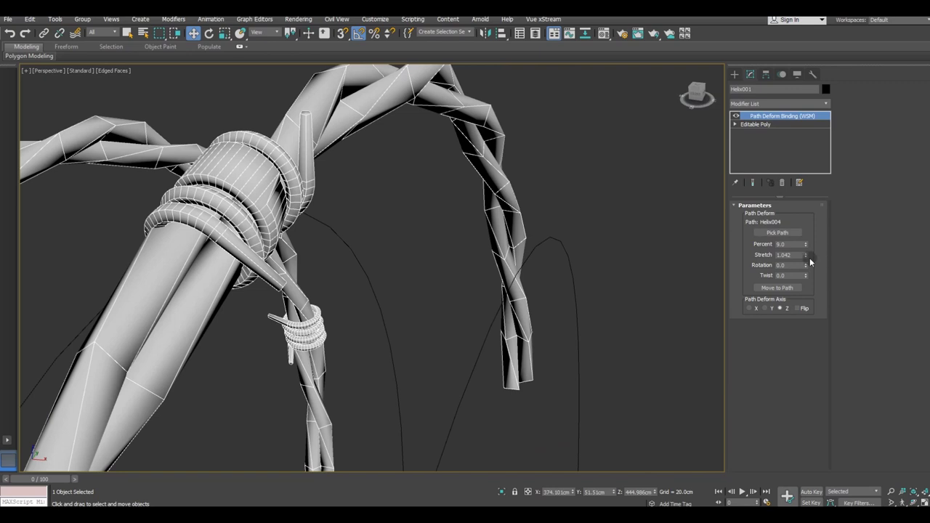
{"action": "left_click_drag", "start_coordinate": [806, 257], "coordinate": [814, 281]}
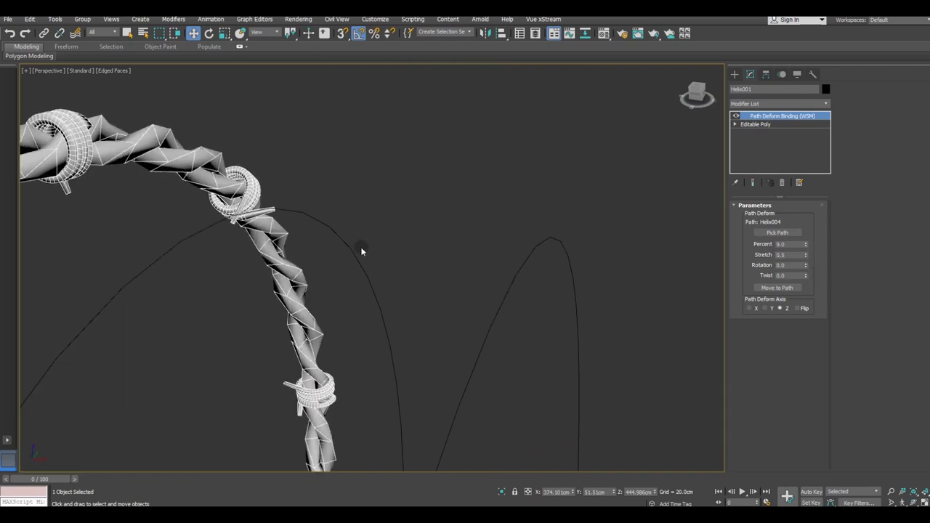
{"action": "scroll", "coordinate": [247, 227], "scroll_direction": "down", "scroll_amount": 3}
{"action": "scroll", "coordinate": [247, 227], "scroll_direction": "down", "scroll_amount": 2}
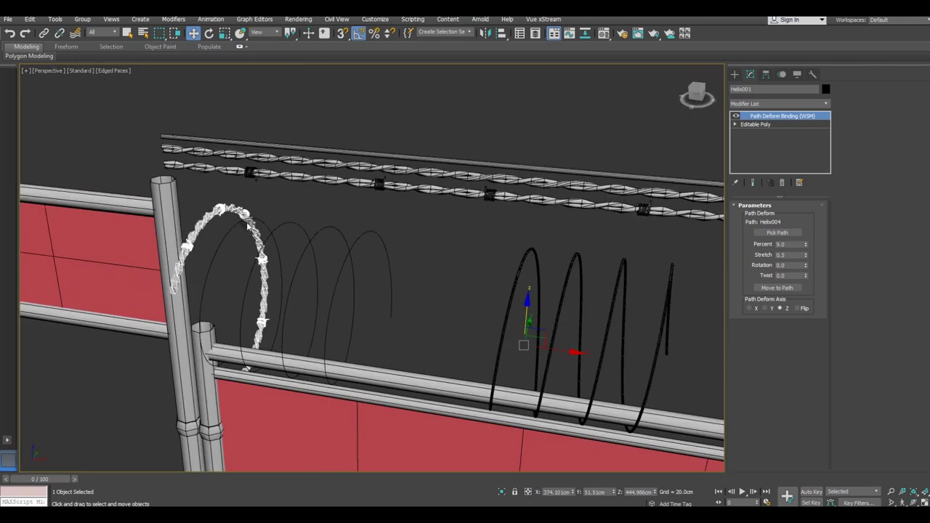
Zero the Stretch, move the wire to 18.5 percent, and enter Stretch 0.5.
{"action": "double_click", "coordinate": [793, 255]}
{"action": "type", "text": "0"}
{"action": "key", "text": "Return"}
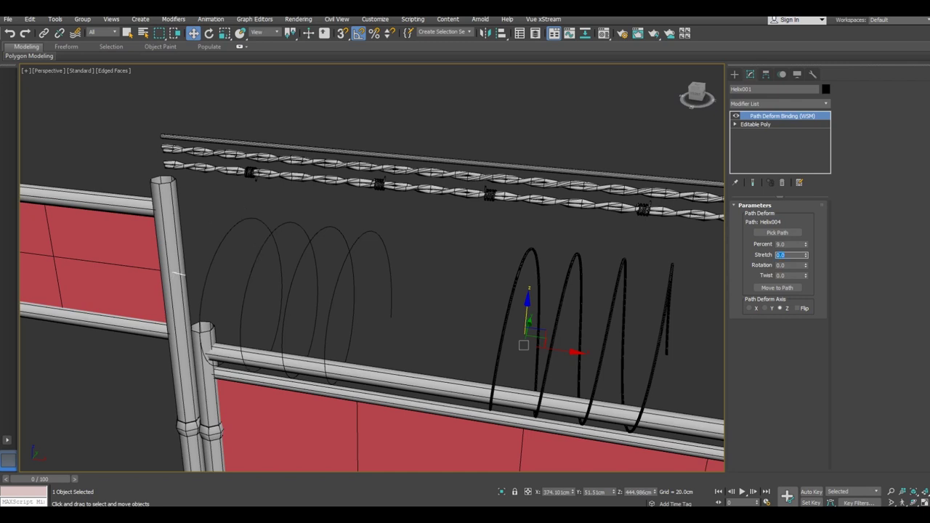
{"action": "mouse_move", "coordinate": [807, 246]}
{"action": "left_mouse_down"}
{"action": "mouse_move", "coordinate": [801, 229]}
{"action": "mouse_move", "coordinate": [796, 243]}
{"action": "left_mouse_up"}
{"action": "double_click", "coordinate": [794, 255]}
{"action": "type", "text": "0.5"}
{"action": "key", "text": "Return"}
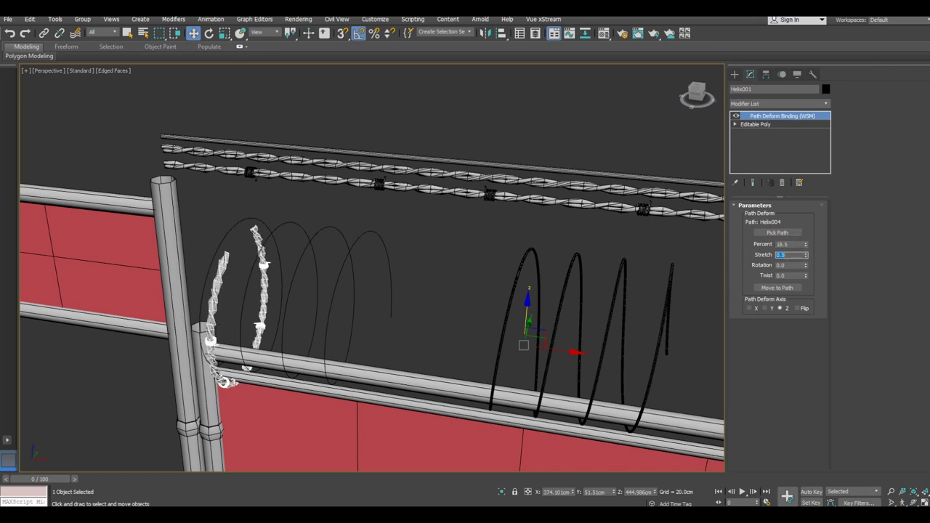
Raise the Path Deform Stretch to 0.95 so the wire follows the coils.
{"action": "scroll", "coordinate": [247, 349], "scroll_direction": "up", "scroll_amount": 4}
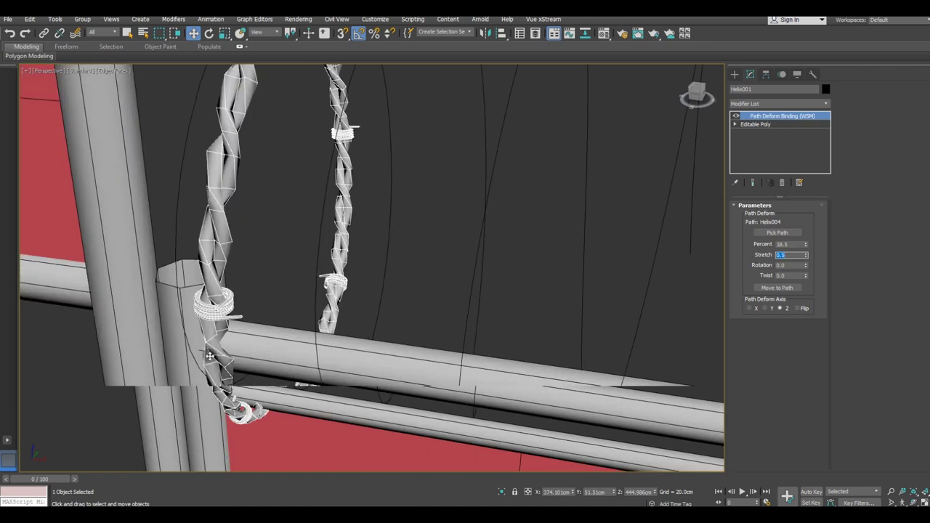
{"action": "scroll", "coordinate": [247, 349], "scroll_direction": "up", "scroll_amount": 1}
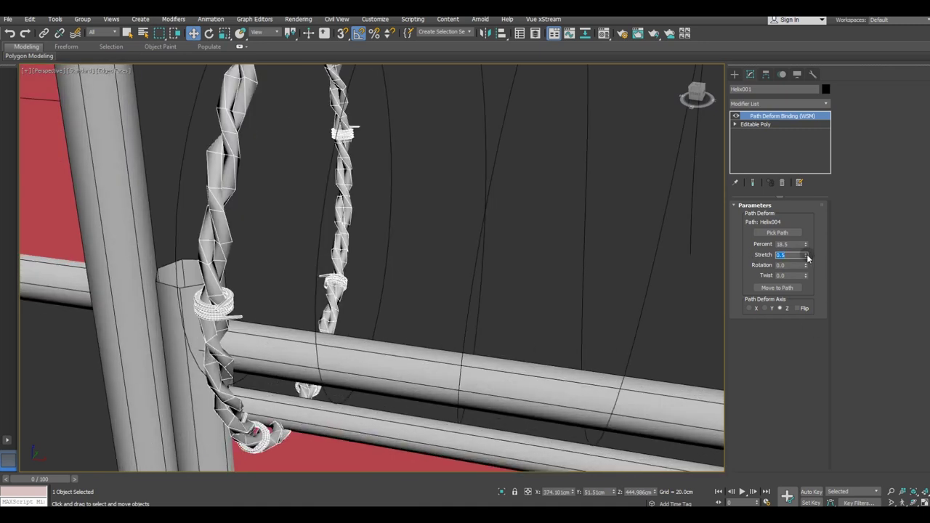
{"action": "left_click_drag", "start_coordinate": [806, 255], "coordinate": [801, 244]}
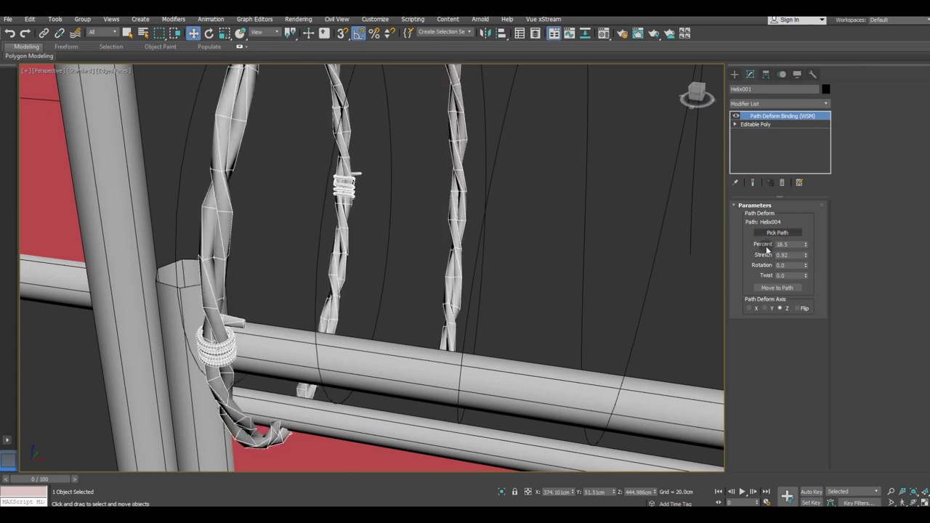
{"action": "mouse_move", "coordinate": [340, 349]}
{"action": "middle_mouse_down", "text": "alt"}
{"action": "mouse_move", "coordinate": [327, 363]}
{"action": "mouse_move", "coordinate": [397, 370]}
{"action": "middle_mouse_up", "text": "alt"}
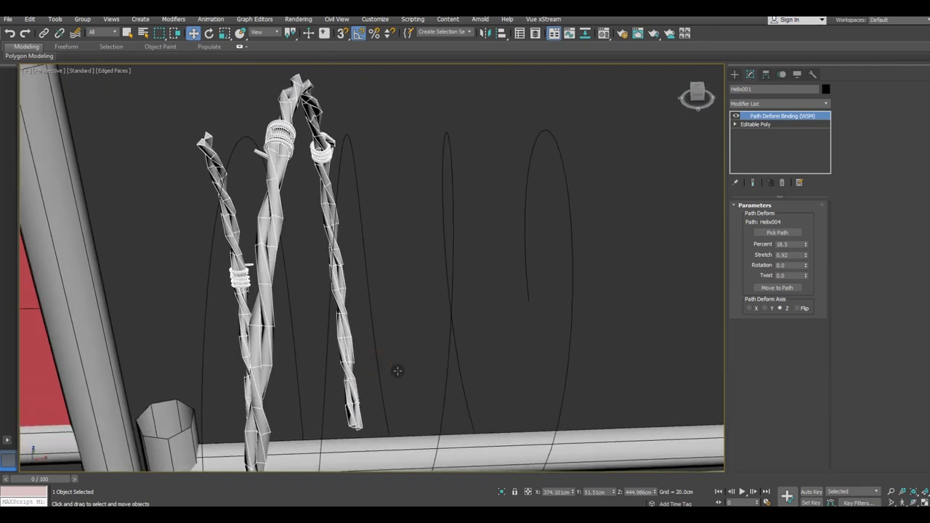
{"action": "middle_click_drag", "start_coordinate": [282, 264], "coordinate": [282, 264], "text": "alt"}
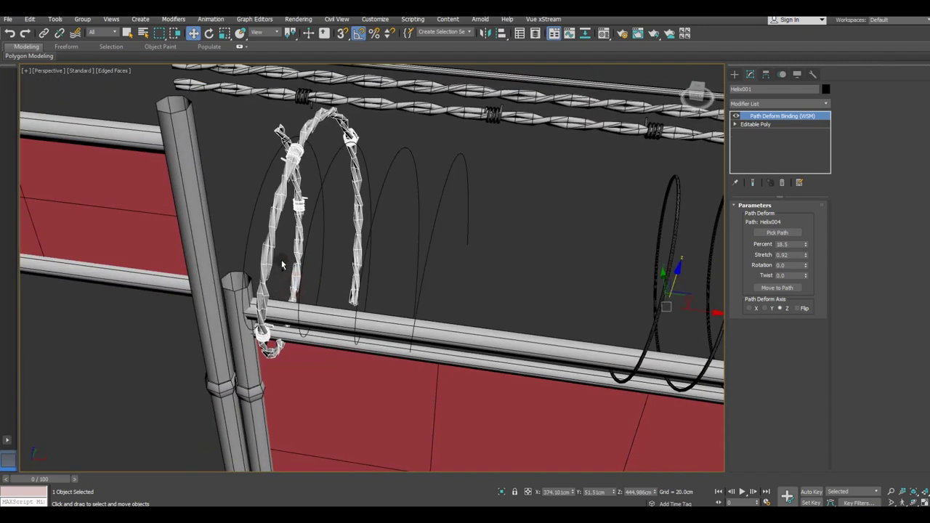
{"action": "scroll", "coordinate": [291, 149], "scroll_direction": "up", "scroll_amount": 5}
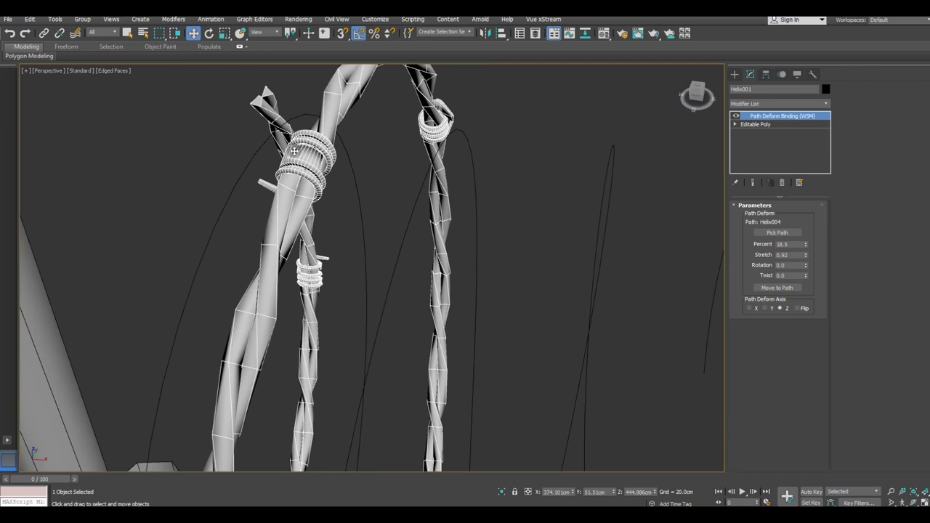
{"action": "left_click_drag", "start_coordinate": [806, 254], "coordinate": [807, 253]}
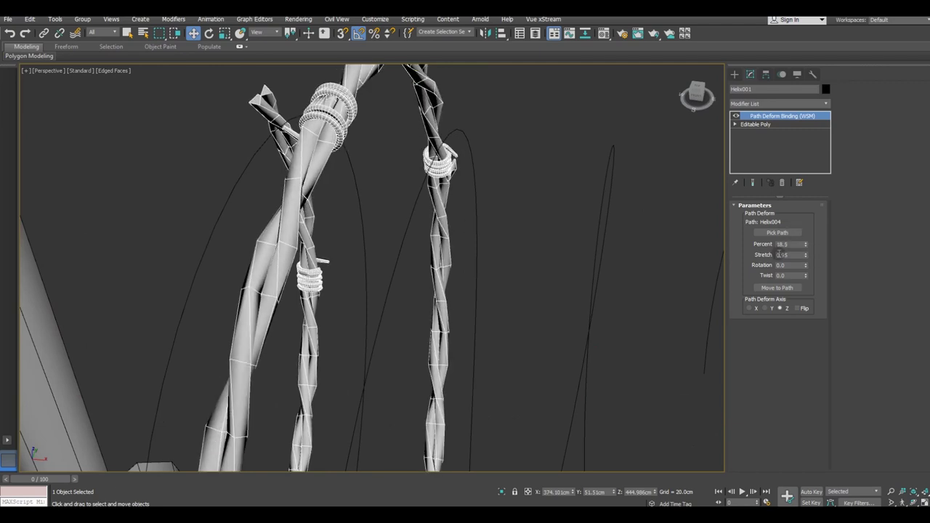
{"action": "scroll", "coordinate": [305, 227], "scroll_direction": "down", "scroll_amount": 3}
{"action": "scroll", "coordinate": [312, 234], "scroll_direction": "down", "scroll_amount": 2}
Collapse the looped barbed wire's modifier stack into an Editable Poly.
{"action": "scroll", "coordinate": [366, 236], "scroll_direction": "up", "scroll_amount": 2}
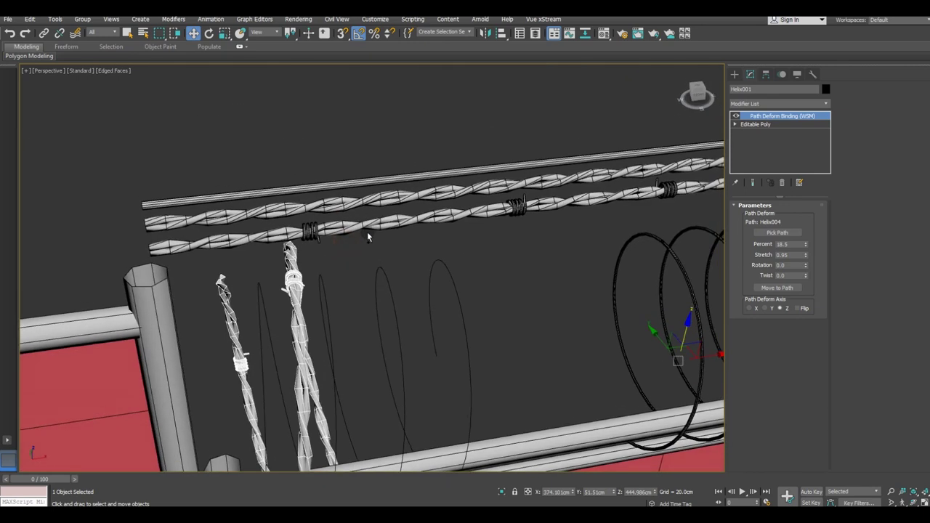
{"action": "right_click", "coordinate": [753, 156]}
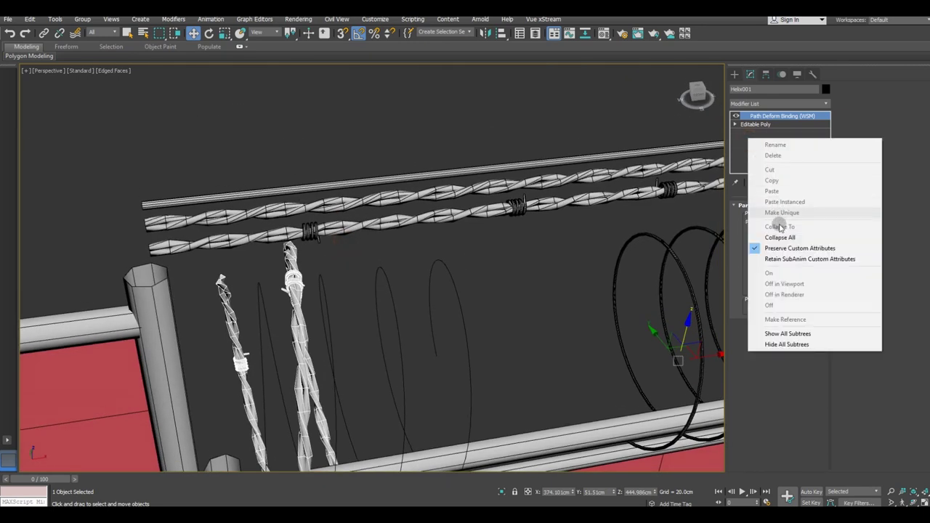
{"action": "left_click", "coordinate": [779, 170]}
{"action": "right_click", "coordinate": [776, 119]}
{"action": "left_click", "coordinate": [806, 203]}
{"action": "scroll", "coordinate": [559, 186], "scroll_direction": "down", "scroll_amount": 3}
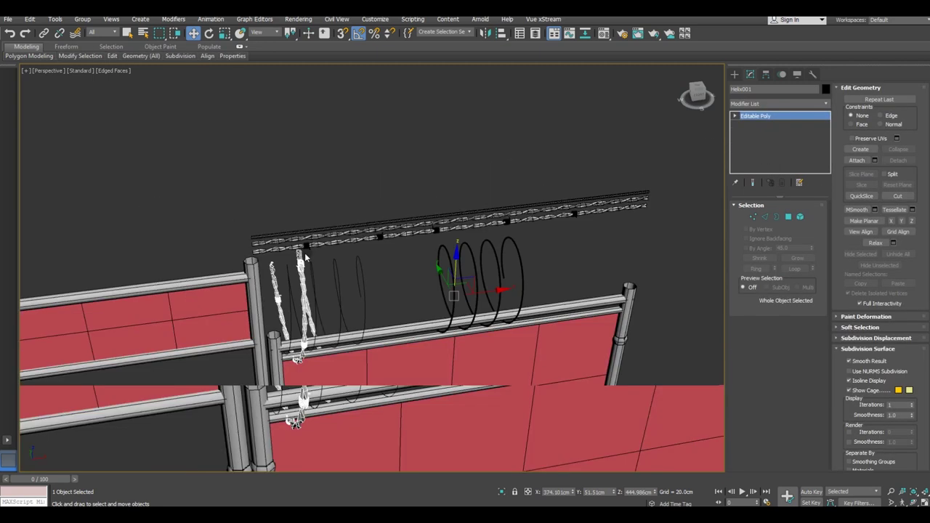
{"action": "scroll", "coordinate": [347, 338], "scroll_direction": "up", "scroll_amount": 2}
Isolate the bent wire and centre its pivot on the object.
{"action": "left_click", "coordinate": [502, 493]}
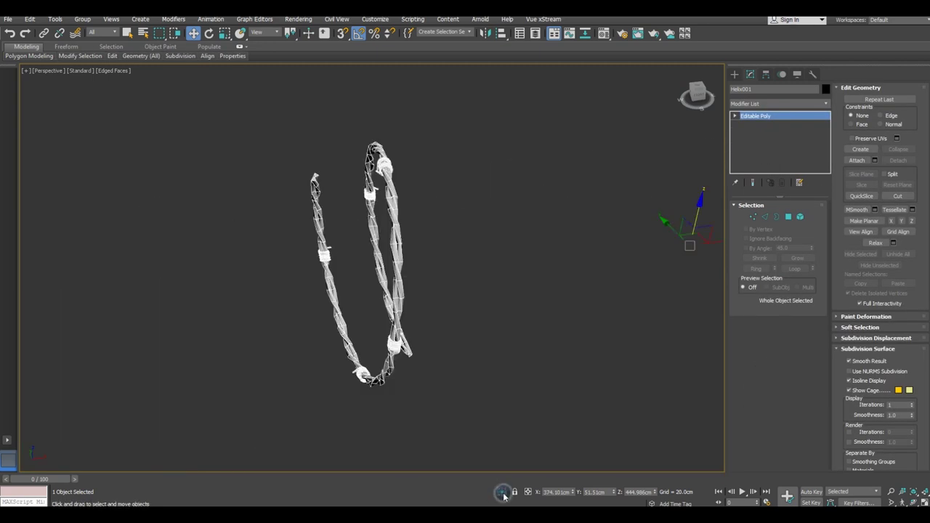
{"action": "left_click", "coordinate": [765, 74]}
{"action": "left_click", "coordinate": [770, 142]}
{"action": "middle_click_drag", "start_coordinate": [425, 246], "coordinate": [394, 242], "text": "alt"}
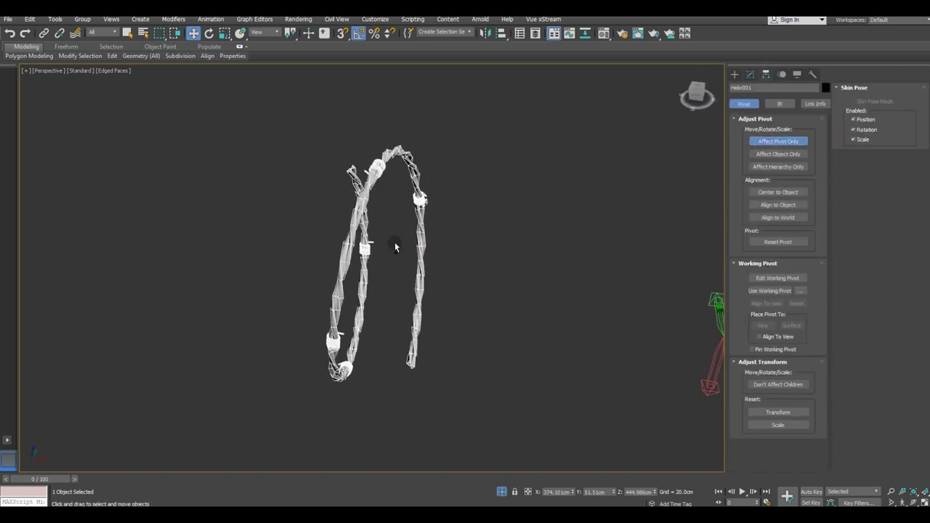
{"action": "middle_click_drag", "start_coordinate": [521, 279], "coordinate": [728, 228], "text": "alt"}
{"action": "left_click", "coordinate": [777, 192]}
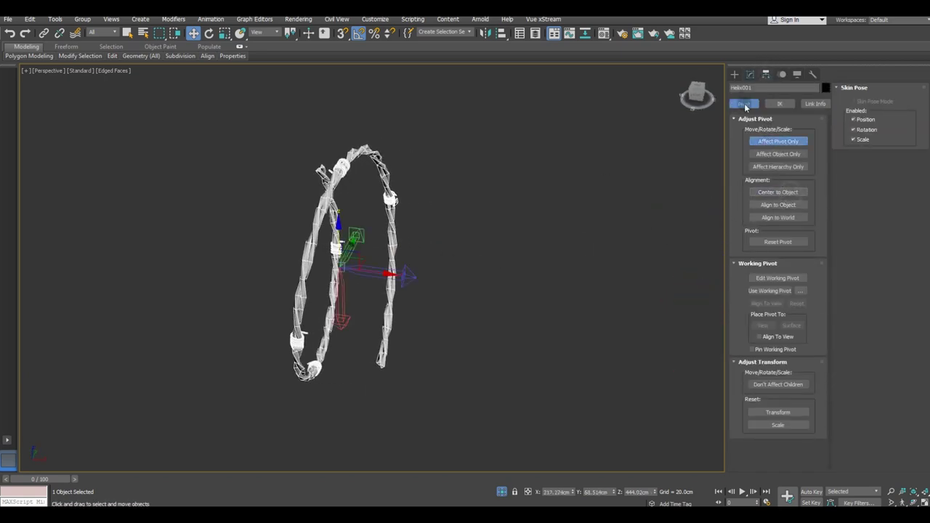
{"action": "left_click", "coordinate": [750, 74]}
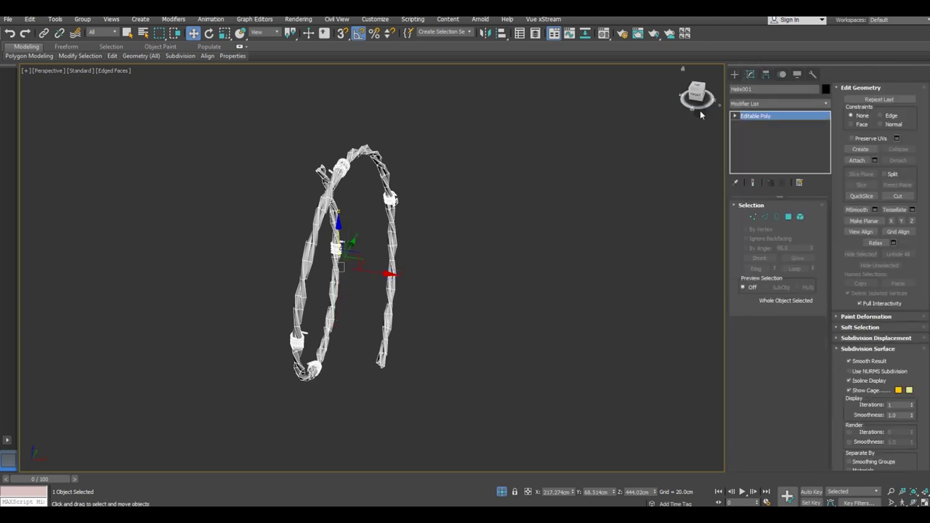
Exit isolation to show the whole fence and select the helix path Helix004.
{"action": "left_click", "coordinate": [502, 491]}
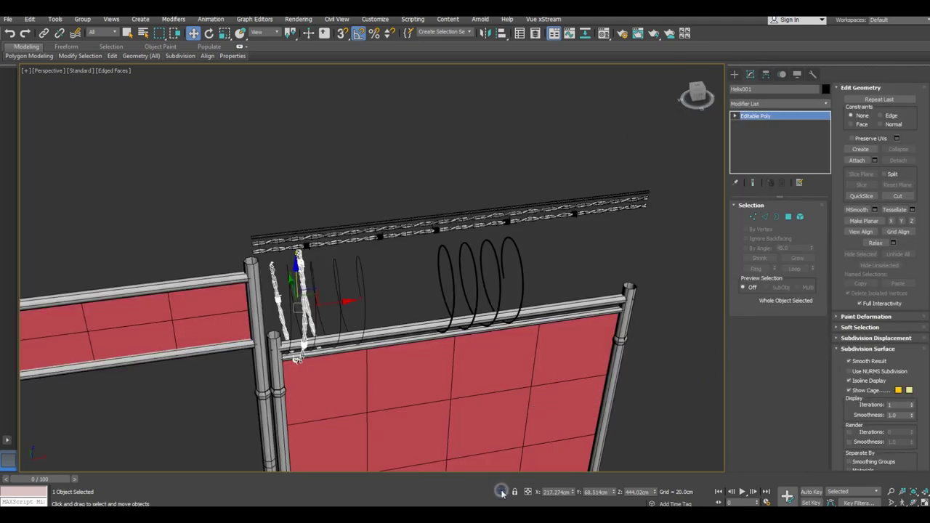
{"action": "middle_click_drag", "start_coordinate": [288, 311], "coordinate": [267, 308], "text": "alt"}
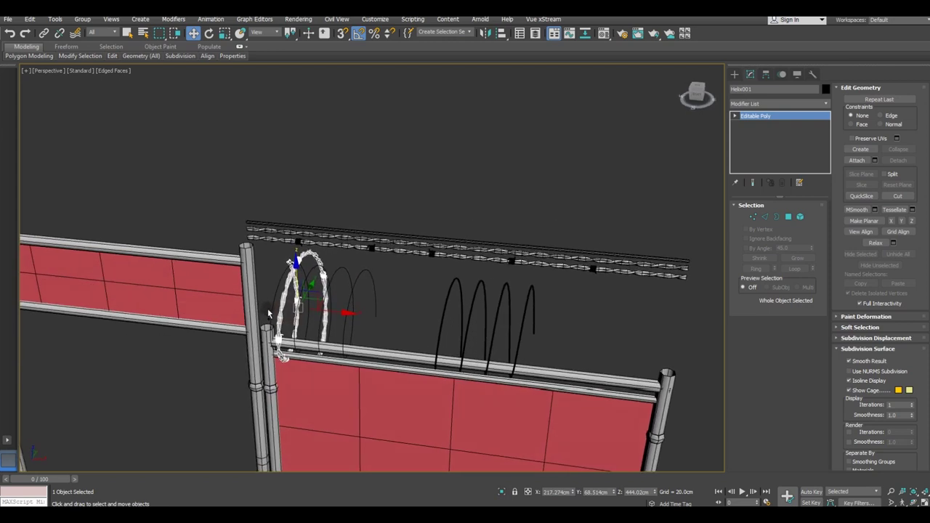
{"action": "left_click", "coordinate": [354, 285]}
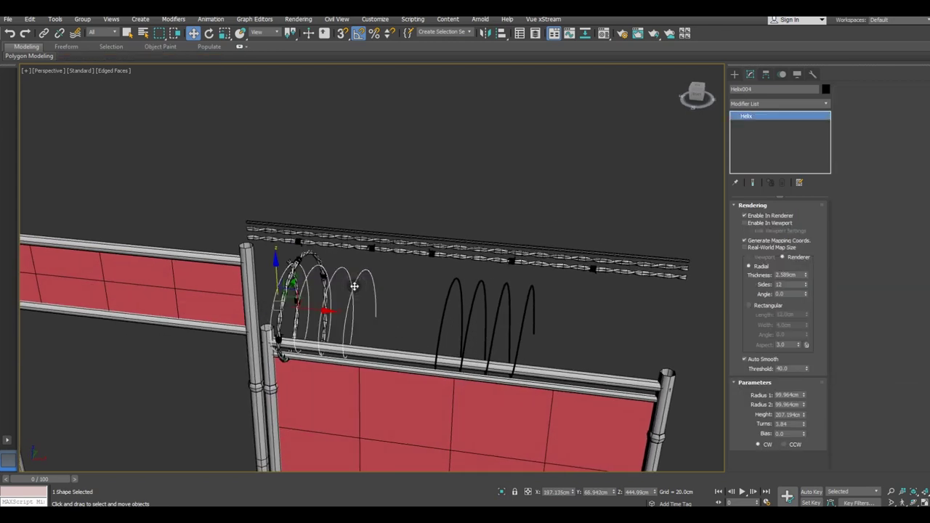
Delete the Helix004 path, then Shift-drag a copy of the barbed-wire loop along X beside the original.
{"action": "key", "text": "Delete"}
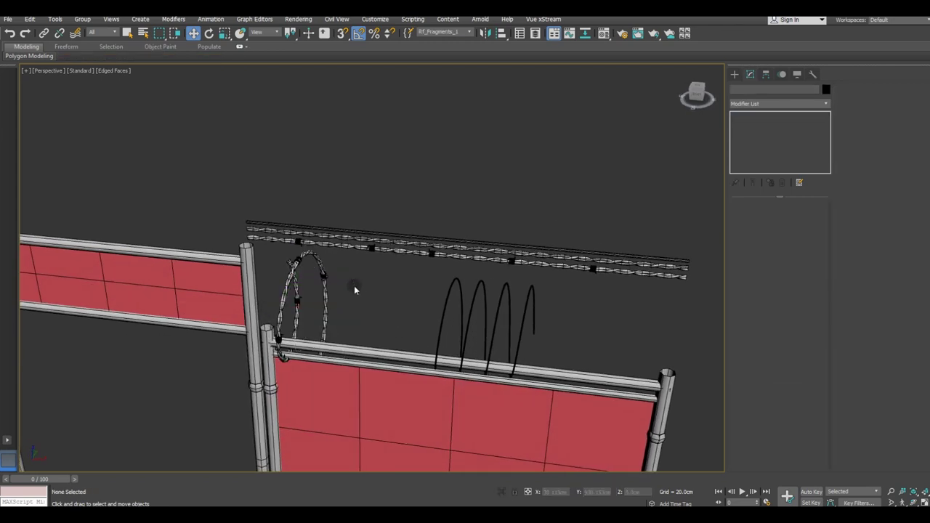
{"action": "left_click", "coordinate": [298, 286]}
{"action": "scroll", "coordinate": [341, 340], "scroll_direction": "up", "scroll_amount": 4}
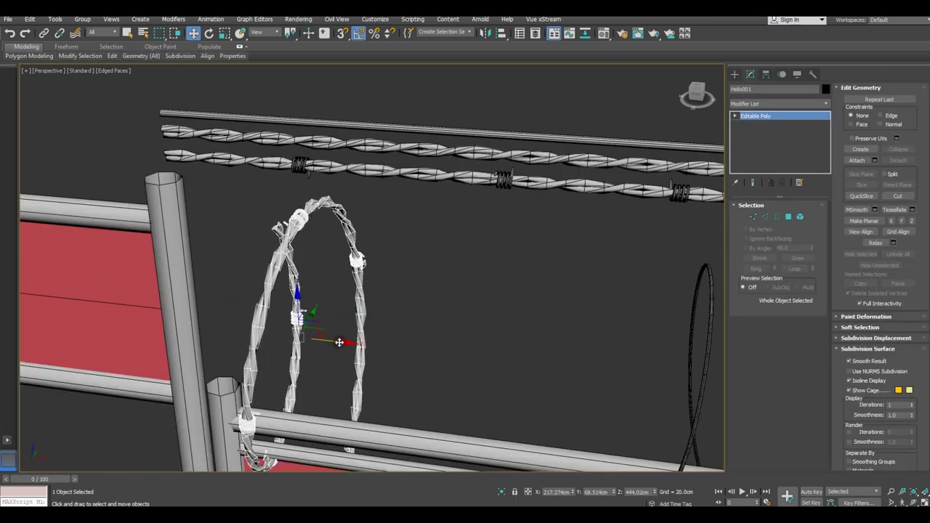
{"action": "left_click_drag", "start_coordinate": [353, 339], "coordinate": [436, 339], "text": "shift"}
{"action": "left_click", "coordinate": [469, 303]}
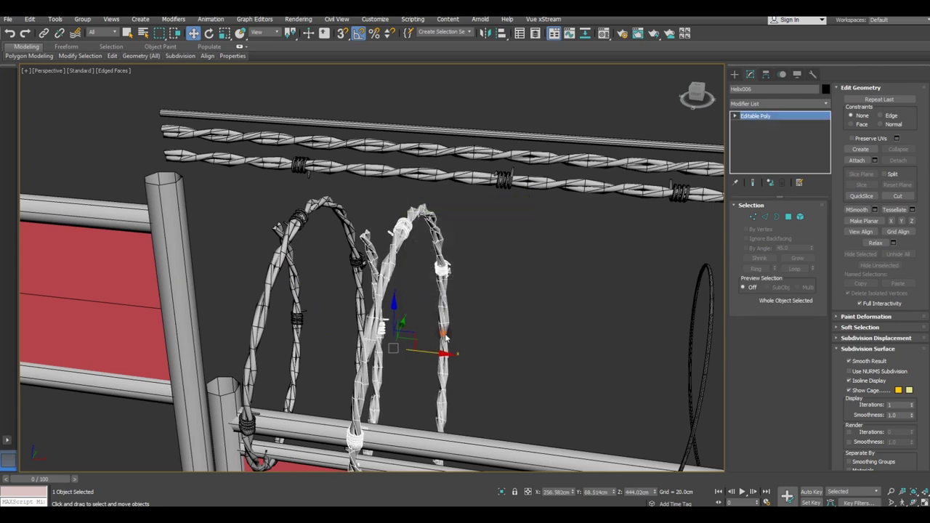
{"action": "mouse_move", "coordinate": [465, 350]}
{"action": "middle_mouse_down", "text": "alt"}
{"action": "mouse_move", "coordinate": [456, 371]}
{"action": "mouse_move", "coordinate": [481, 377]}
{"action": "mouse_move", "coordinate": [476, 363]}
{"action": "middle_mouse_up", "text": "alt"}
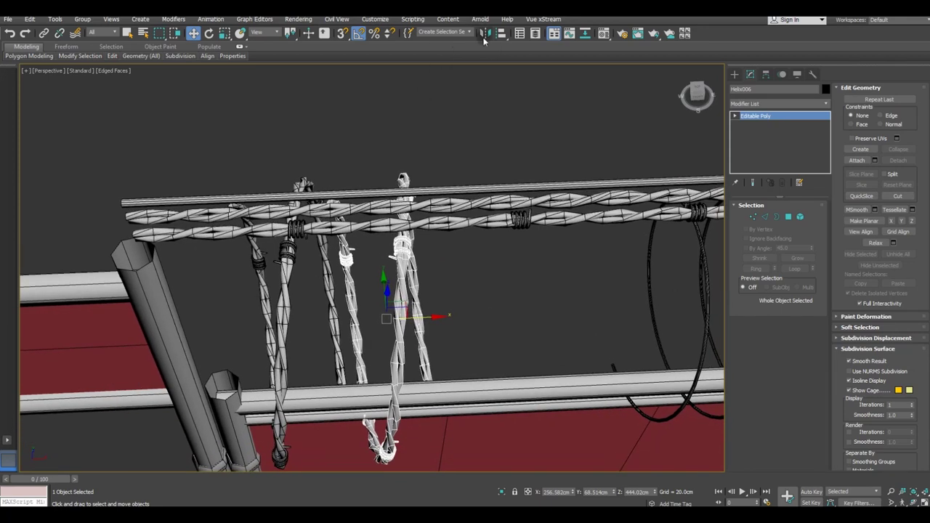
Mirror the copied wire loop across the Y axis as geometry.
{"action": "left_click", "coordinate": [484, 35]}
{"action": "left_click", "coordinate": [451, 221]}
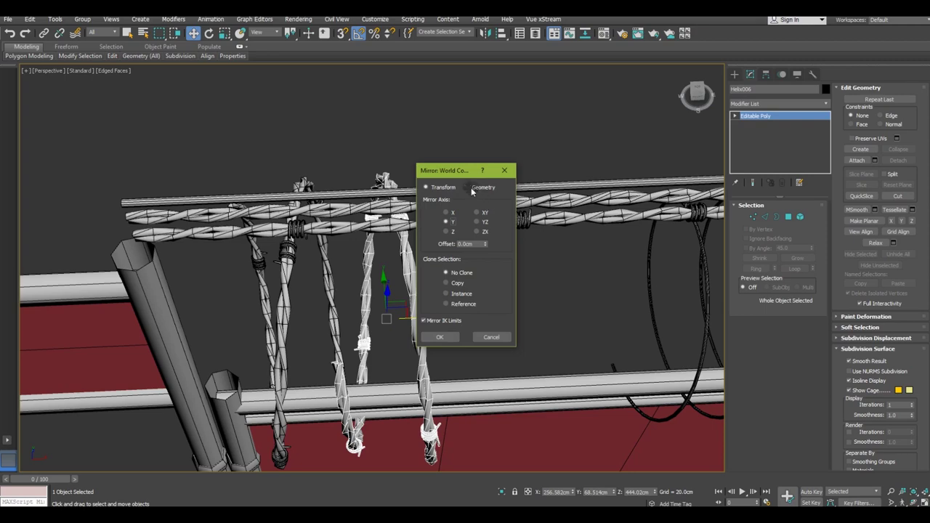
{"action": "left_click", "coordinate": [470, 189]}
{"action": "left_click", "coordinate": [439, 336]}
{"action": "mouse_move", "coordinate": [440, 337]}
{"action": "middle_mouse_down", "text": "alt"}
{"action": "mouse_move", "coordinate": [431, 300]}
{"action": "mouse_move", "coordinate": [436, 310]}
{"action": "mouse_move", "coordinate": [383, 305]}
{"action": "mouse_move", "coordinate": [385, 328]}
{"action": "middle_mouse_up", "text": "alt"}
Slide the mirrored copy left toward the post, then undo it away.
{"action": "left_click_drag", "start_coordinate": [428, 317], "coordinate": [342, 320]}
{"action": "middle_click_drag", "start_coordinate": [341, 313], "coordinate": [320, 318], "text": "alt"}
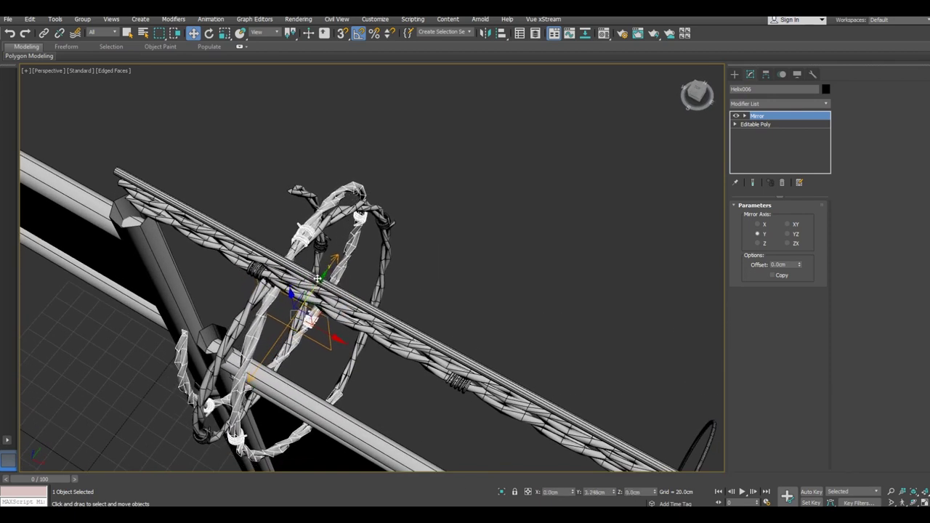
{"action": "mouse_move", "coordinate": [316, 284]}
{"action": "middle_mouse_down", "text": "alt"}
{"action": "mouse_move", "coordinate": [418, 302]}
{"action": "mouse_move", "coordinate": [416, 273]}
{"action": "middle_mouse_up", "text": "alt"}
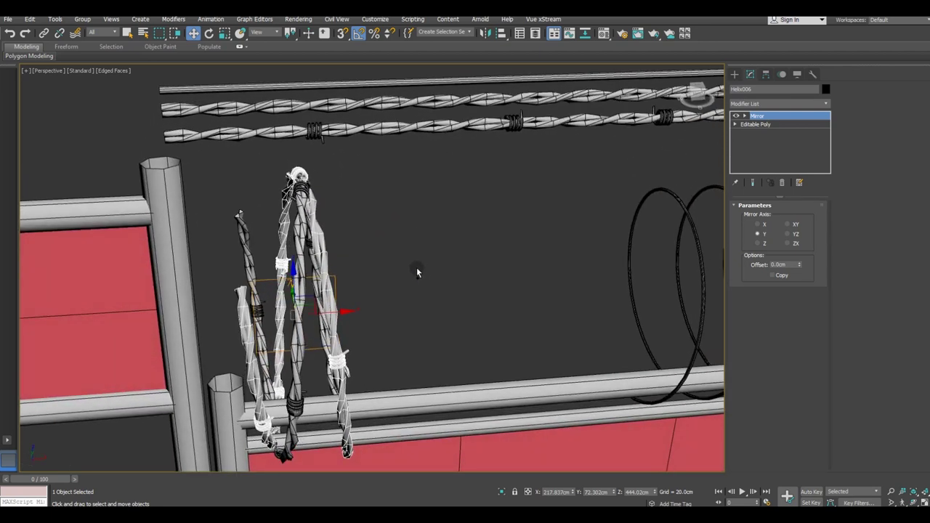
{"action": "left_click", "coordinate": [13, 33]}
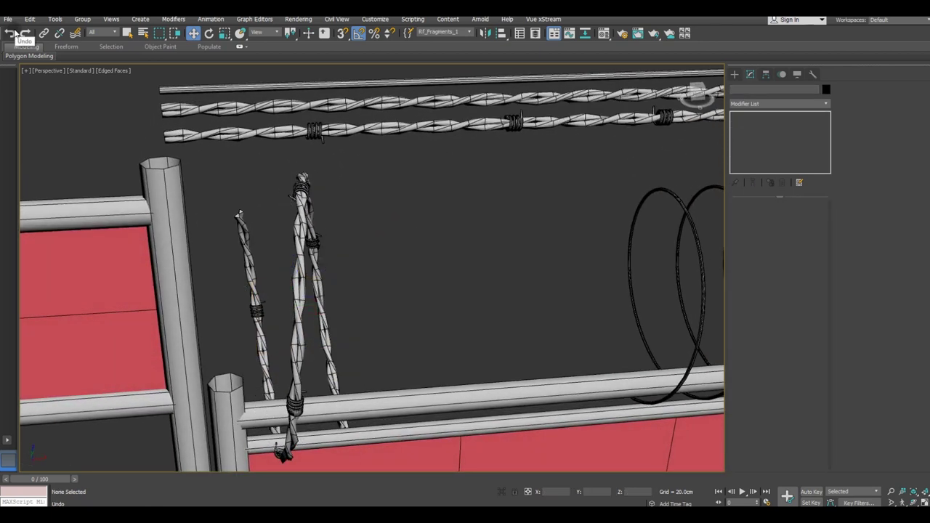
{"action": "middle_click_drag", "start_coordinate": [340, 251], "coordinate": [328, 266], "text": "alt"}
{"action": "mouse_move", "coordinate": [249, 302]}
{"action": "middle_mouse_down", "text": "alt"}
{"action": "mouse_move", "coordinate": [322, 198]}
{"action": "mouse_move", "coordinate": [285, 218]}
{"action": "middle_mouse_up", "text": "alt"}
Add a Symmetry modifier to the original barbed-wire loop.
{"action": "left_click", "coordinate": [285, 218]}
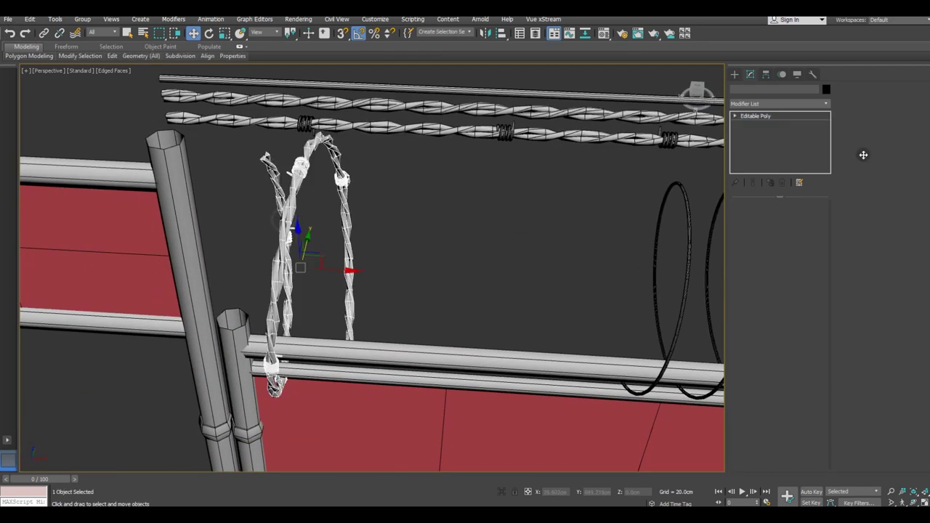
{"action": "left_click", "coordinate": [826, 104]}
{"action": "left_click_drag", "start_coordinate": [831, 149], "coordinate": [833, 390]}
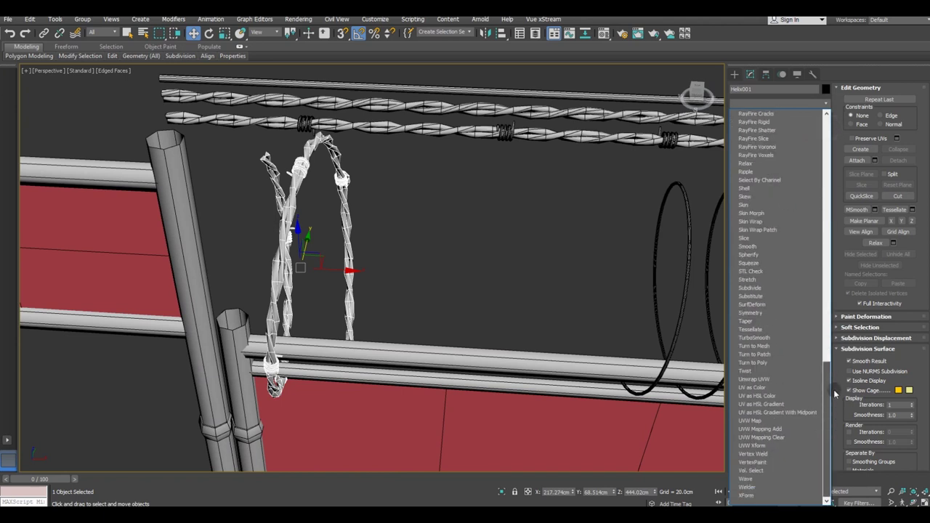
{"action": "left_click", "coordinate": [756, 312]}
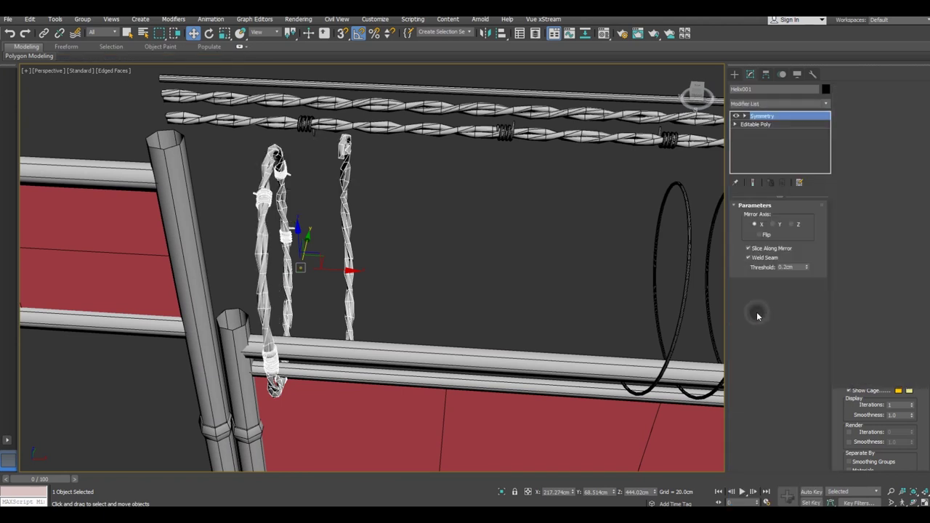
Try the Y and X mirror axes and toggle Flip to compare the results.
{"action": "left_click", "coordinate": [775, 225]}
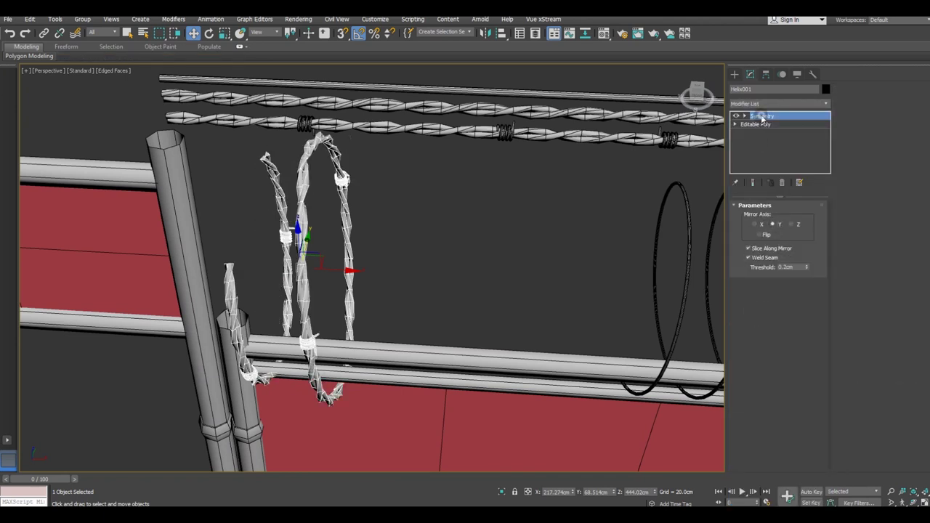
{"action": "mouse_move", "coordinate": [341, 291]}
{"action": "middle_mouse_down", "text": "alt"}
{"action": "mouse_move", "coordinate": [405, 321]}
{"action": "mouse_move", "coordinate": [534, 298]}
{"action": "middle_mouse_up", "text": "alt"}
{"action": "left_click", "coordinate": [761, 236]}
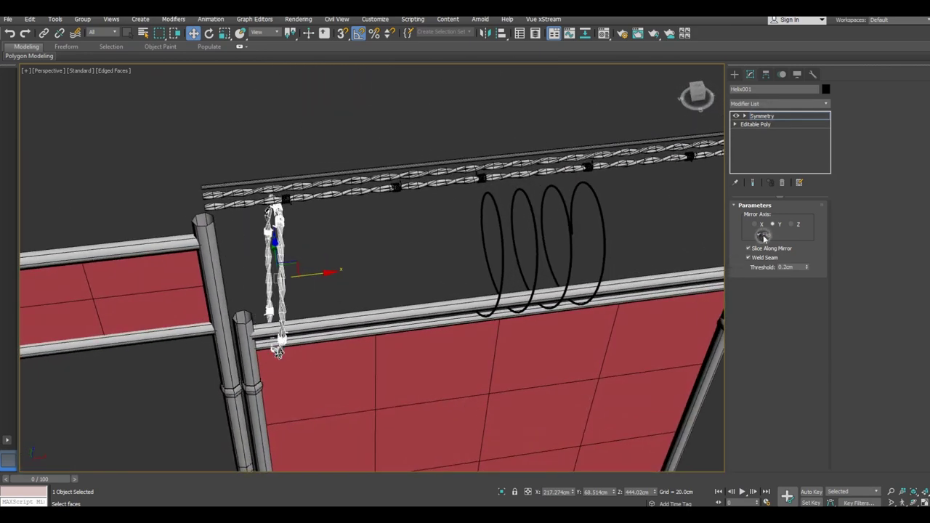
{"action": "left_click", "coordinate": [761, 237]}
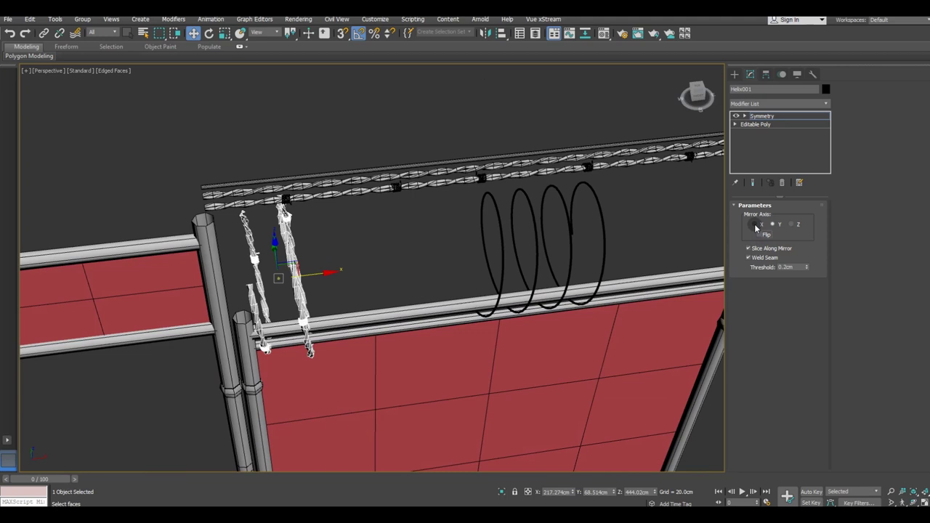
{"action": "left_click", "coordinate": [754, 224]}
{"action": "mouse_move", "coordinate": [331, 309]}
{"action": "middle_mouse_down", "text": "alt"}
{"action": "mouse_move", "coordinate": [314, 282]}
{"action": "mouse_move", "coordinate": [289, 279]}
{"action": "mouse_move", "coordinate": [319, 284]}
{"action": "middle_mouse_up", "text": "alt"}
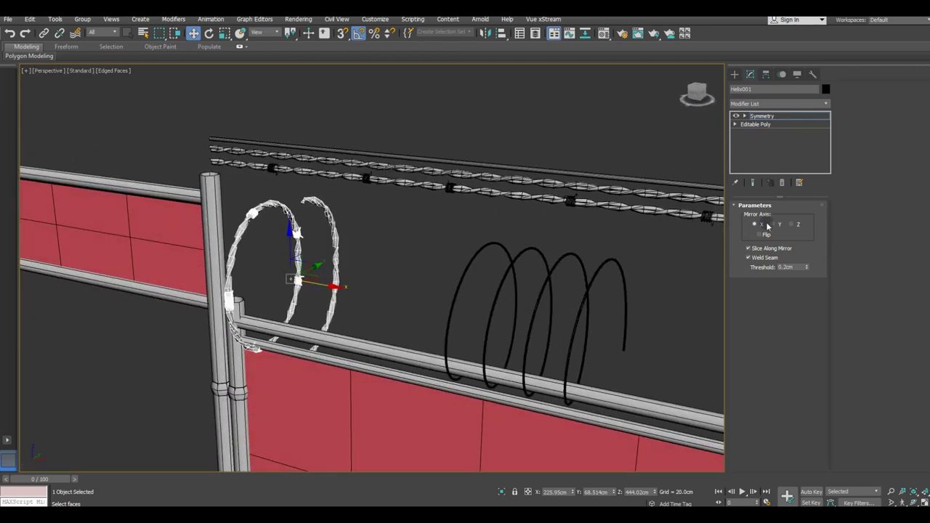
{"action": "left_click", "coordinate": [771, 225]}
Settle on the Z mirror axis with Flip on, shifting the mirror plane along X.
{"action": "left_click_drag", "start_coordinate": [329, 282], "coordinate": [370, 286]}
{"action": "left_click", "coordinate": [795, 227]}
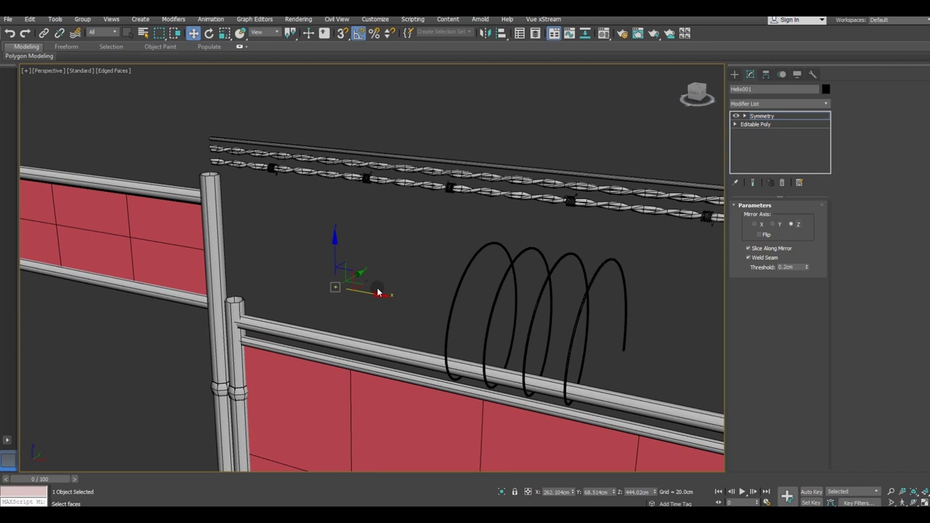
{"action": "mouse_move", "coordinate": [367, 293]}
{"action": "left_mouse_down"}
{"action": "mouse_move", "coordinate": [274, 276]}
{"action": "mouse_move", "coordinate": [332, 291]}
{"action": "left_mouse_up"}
{"action": "left_click", "coordinate": [761, 235]}
{"action": "mouse_move", "coordinate": [332, 291]}
{"action": "middle_mouse_down", "text": "alt"}
{"action": "mouse_move", "coordinate": [435, 356]}
{"action": "mouse_move", "coordinate": [446, 380]}
{"action": "middle_mouse_up", "text": "alt"}
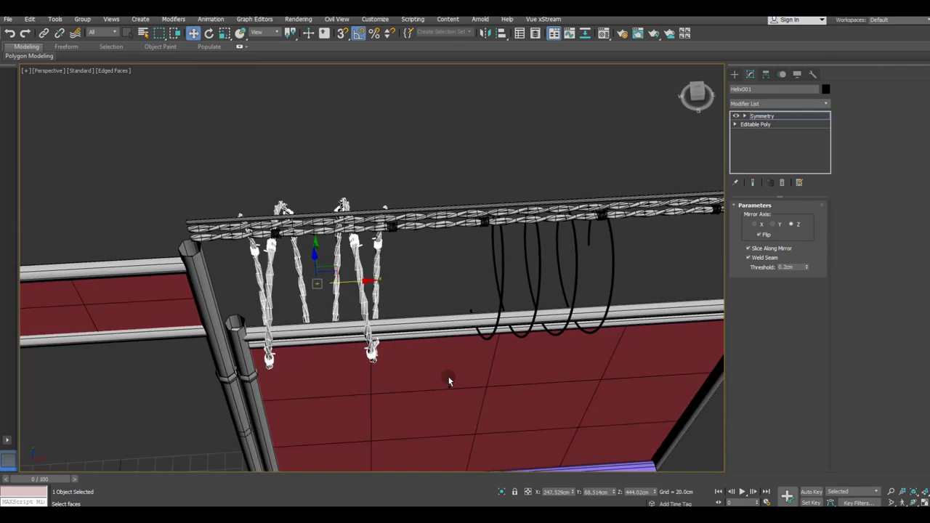
{"action": "left_click_drag", "start_coordinate": [352, 284], "coordinate": [335, 281]}
{"action": "mouse_move", "coordinate": [363, 307]}
{"action": "middle_mouse_down", "text": "alt"}
{"action": "mouse_move", "coordinate": [474, 286]}
{"action": "mouse_move", "coordinate": [448, 317]}
{"action": "mouse_move", "coordinate": [405, 289]}
{"action": "middle_mouse_up", "text": "alt"}
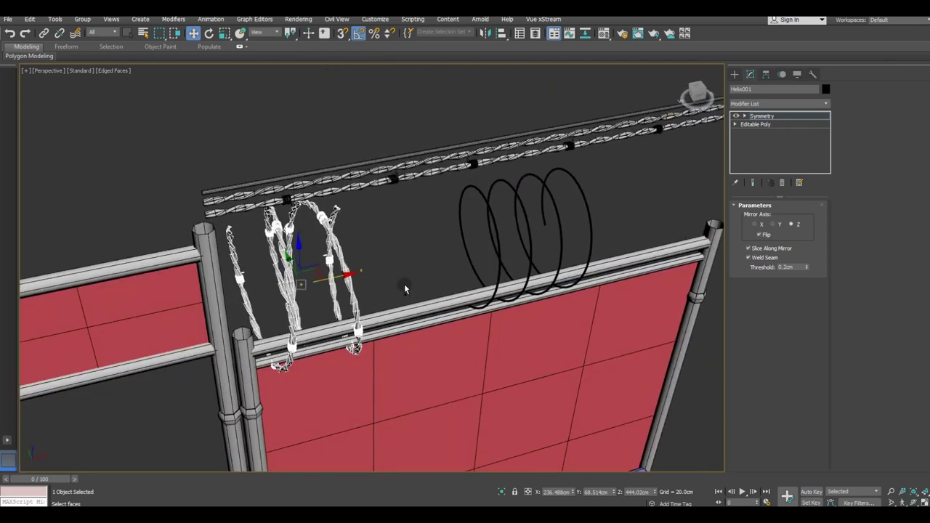
Collapse the Symmetry stack and rotate the wire loop upright.
{"action": "right_click", "coordinate": [782, 116]}
{"action": "left_click", "coordinate": [795, 261]}
{"action": "mouse_move", "coordinate": [381, 192]}
{"action": "middle_mouse_down", "text": "alt"}
{"action": "mouse_move", "coordinate": [306, 236]}
{"action": "mouse_move", "coordinate": [172, 99]}
{"action": "middle_mouse_up", "text": "alt"}
{"action": "left_click", "coordinate": [208, 33]}
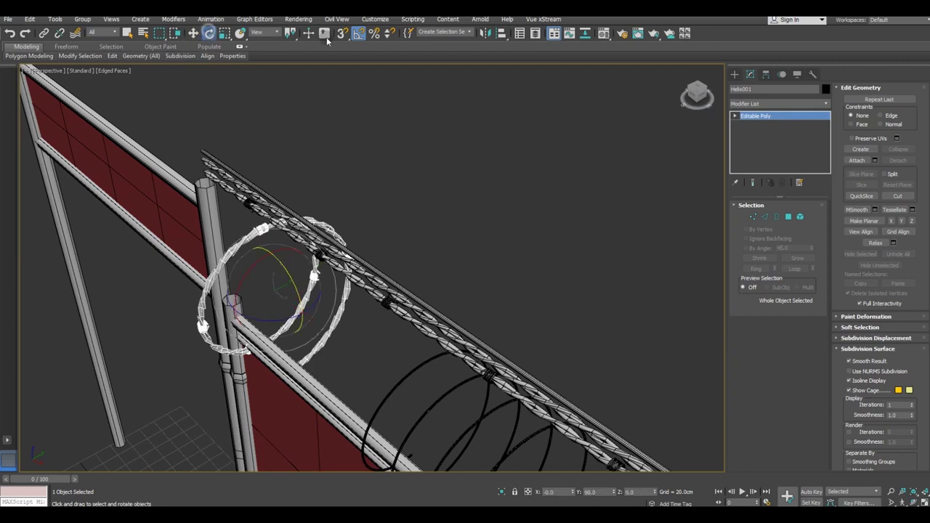
{"action": "left_click_drag", "start_coordinate": [249, 267], "coordinate": [326, 290]}
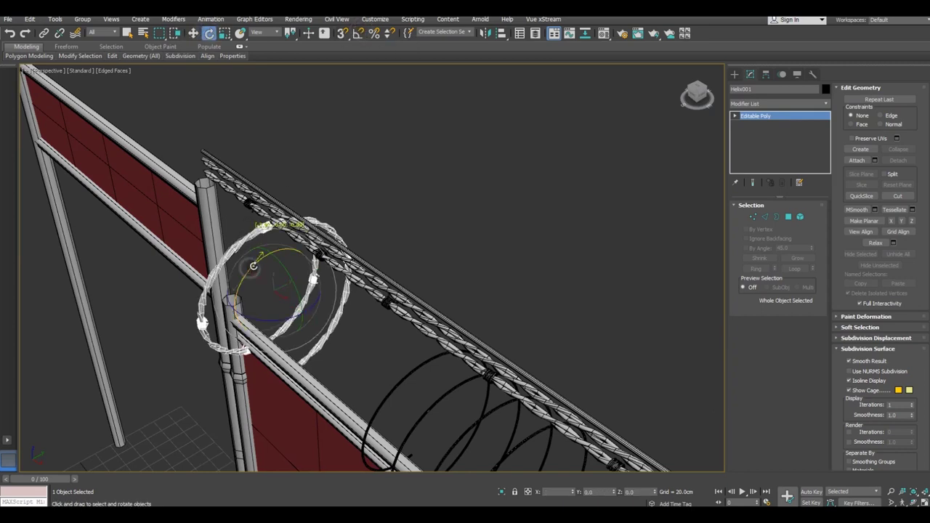
{"action": "middle_click_drag", "start_coordinate": [326, 290], "coordinate": [146, 103], "text": "alt"}
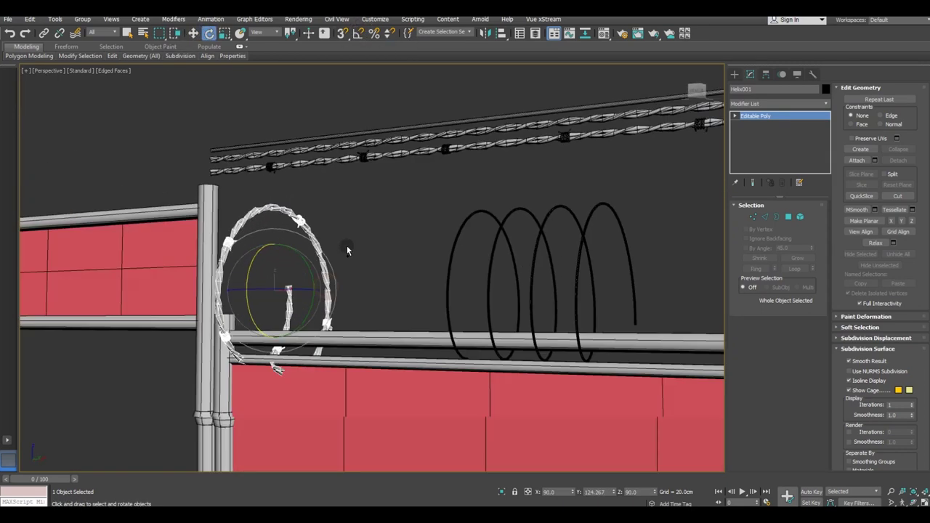
Raise the wire loop and tilt it about its X axis.
{"action": "left_click", "coordinate": [193, 34]}
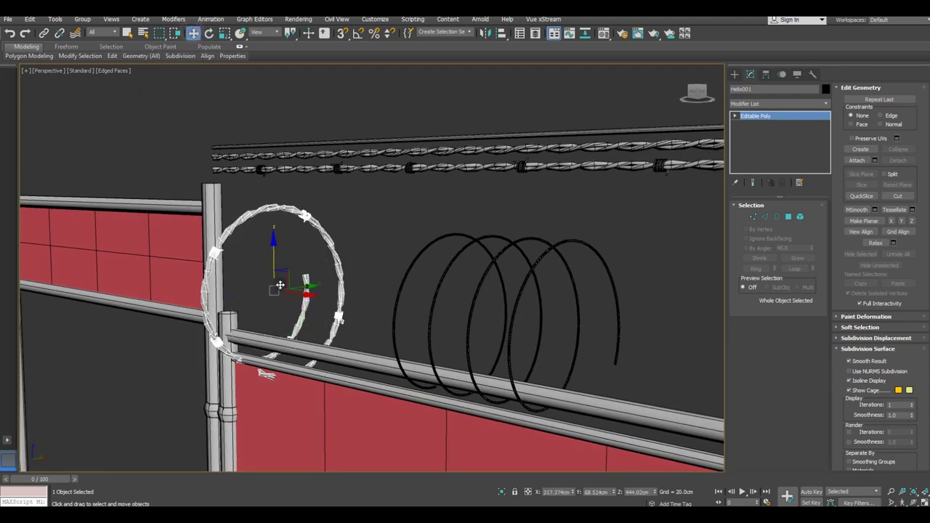
{"action": "left_click_drag", "start_coordinate": [272, 253], "coordinate": [265, 238]}
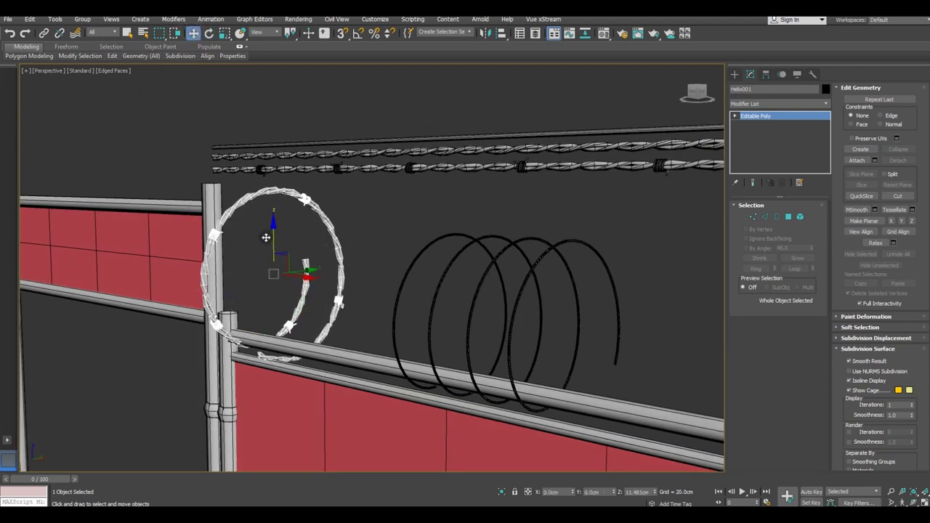
{"action": "key", "text": "e"}
{"action": "left_click_drag", "start_coordinate": [252, 243], "coordinate": [284, 188]}
{"action": "key", "text": "w"}
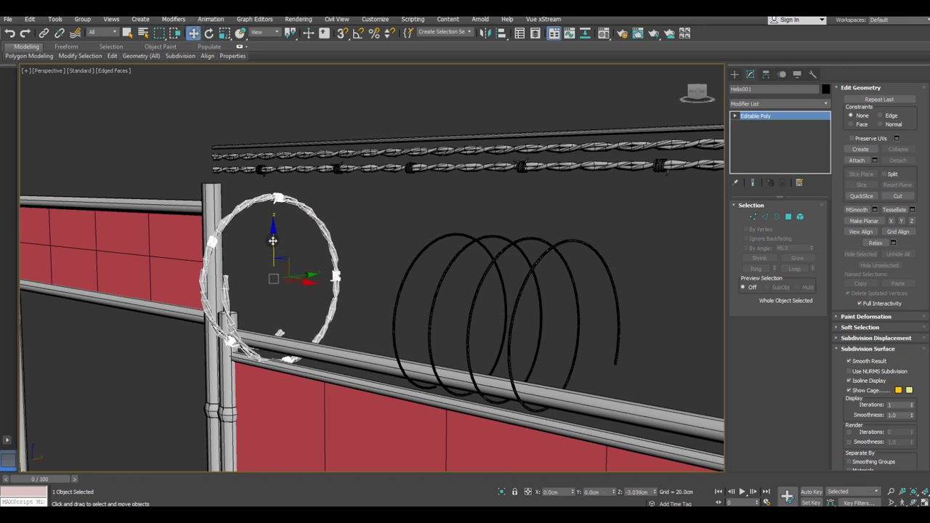
{"action": "mouse_move", "coordinate": [318, 301]}
{"action": "middle_mouse_down", "text": "alt"}
{"action": "mouse_move", "coordinate": [359, 349]}
{"action": "mouse_move", "coordinate": [363, 341]}
{"action": "middle_mouse_up", "text": "alt"}
Undo back to the Symmetry modifier, then delete Symmetry from the stack.
{"action": "left_click", "coordinate": [11, 33]}
{"action": "left_click", "coordinate": [11, 33]}
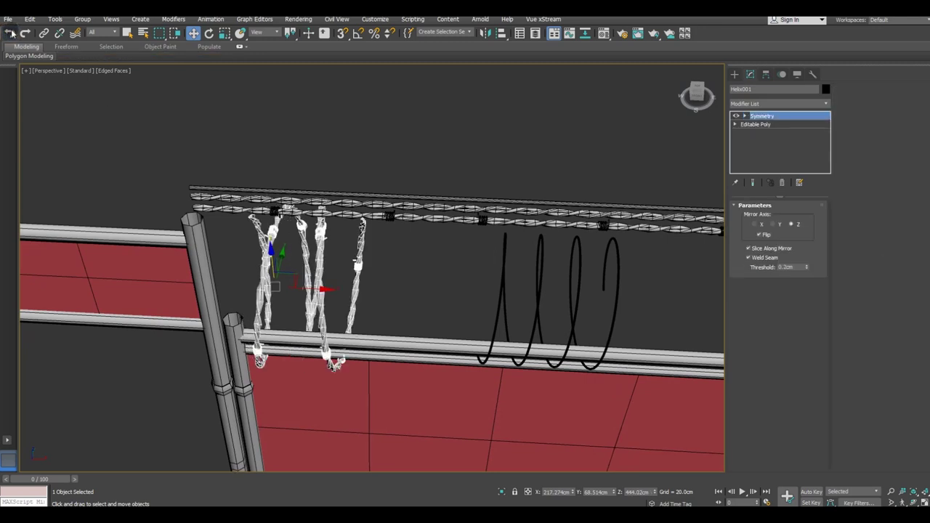
{"action": "right_click", "coordinate": [748, 125]}
{"action": "left_click", "coordinate": [770, 131]}
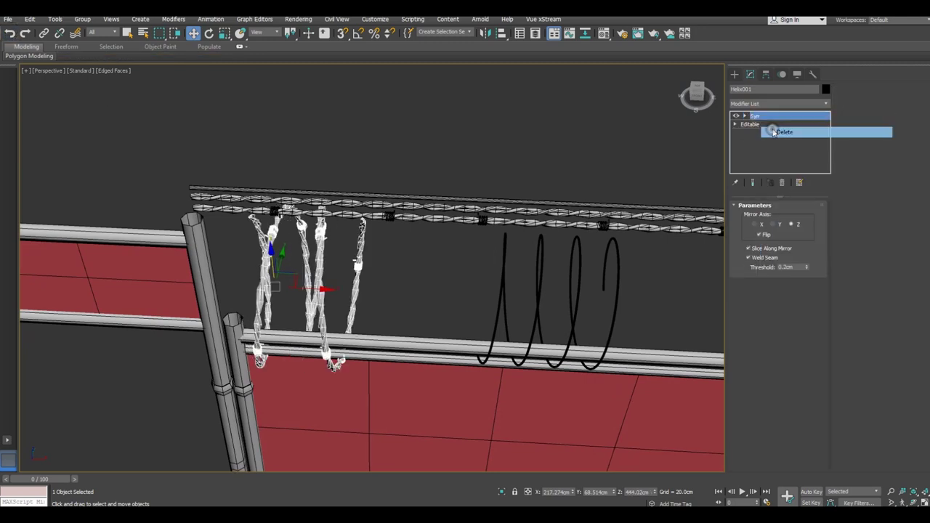
{"action": "mouse_move", "coordinate": [372, 259]}
{"action": "middle_mouse_down", "text": "alt"}
{"action": "mouse_move", "coordinate": [406, 261]}
{"action": "mouse_move", "coordinate": [425, 283]}
{"action": "mouse_move", "coordinate": [574, 254]}
{"action": "middle_mouse_up", "text": "alt"}
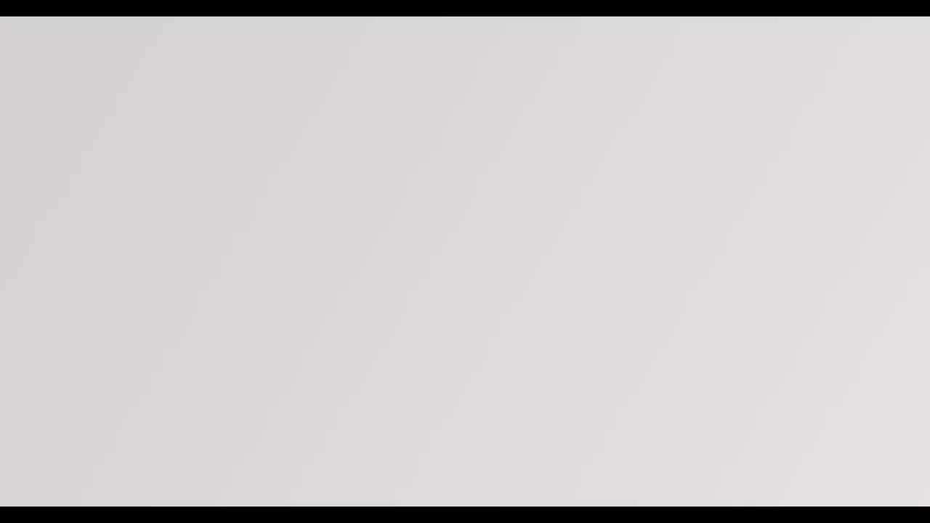